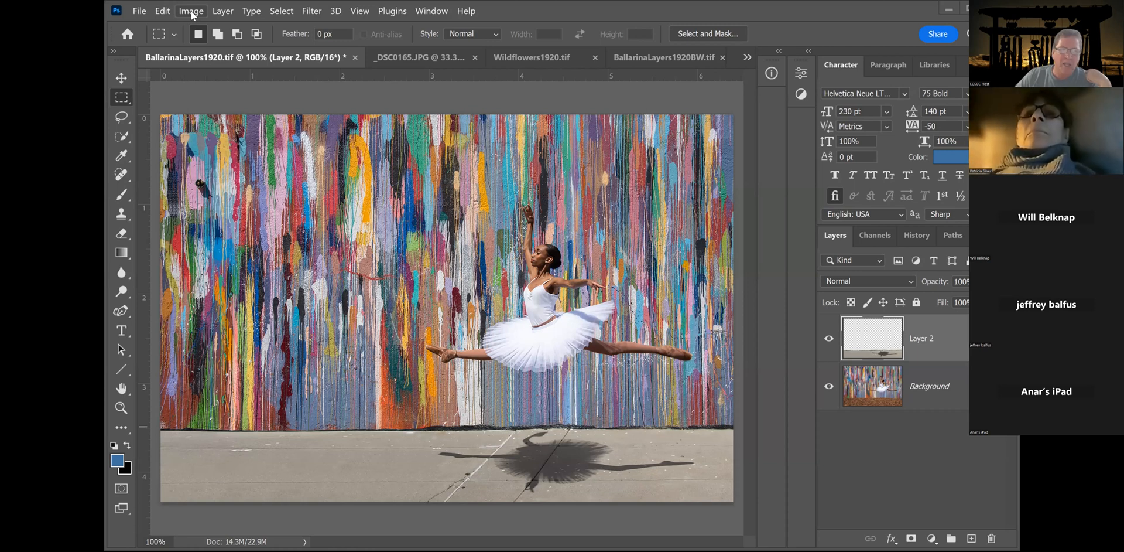
- Examine the color mode and bit-depth options available for the ballerina image
click(193, 11)
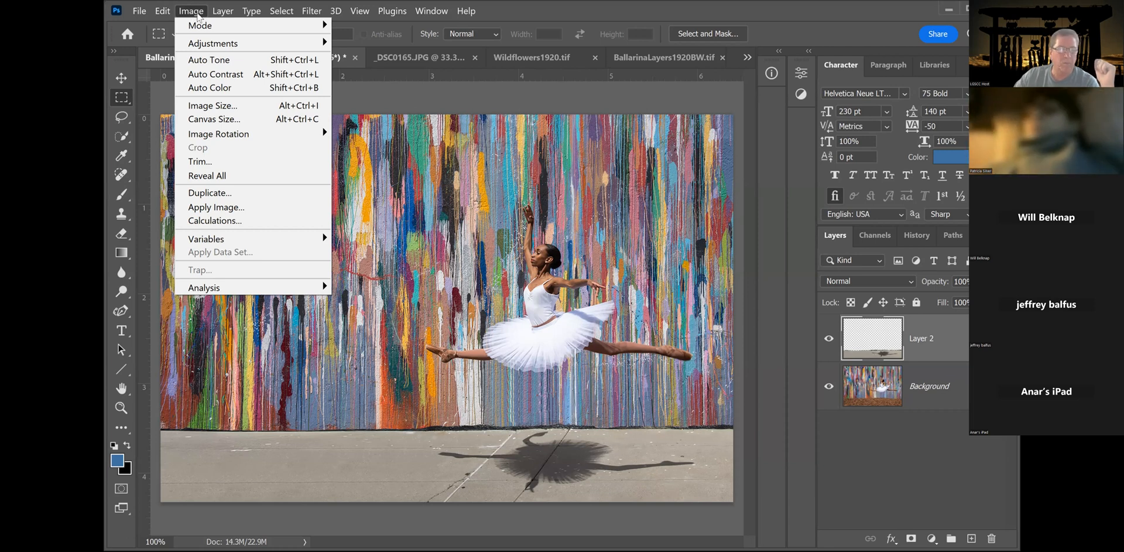
mouse_move(202, 25)
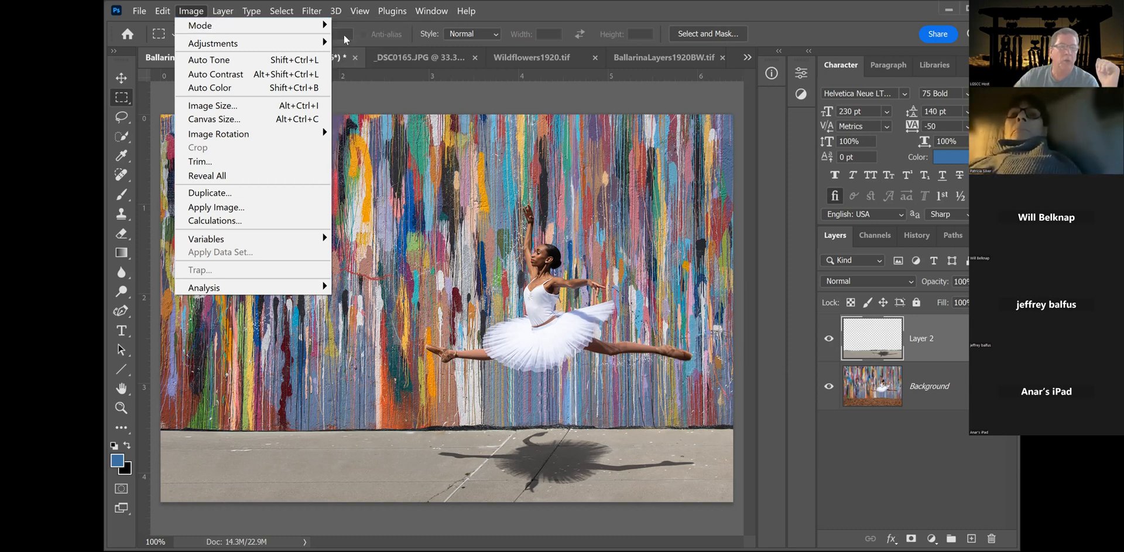
mouse_move(315, 14)
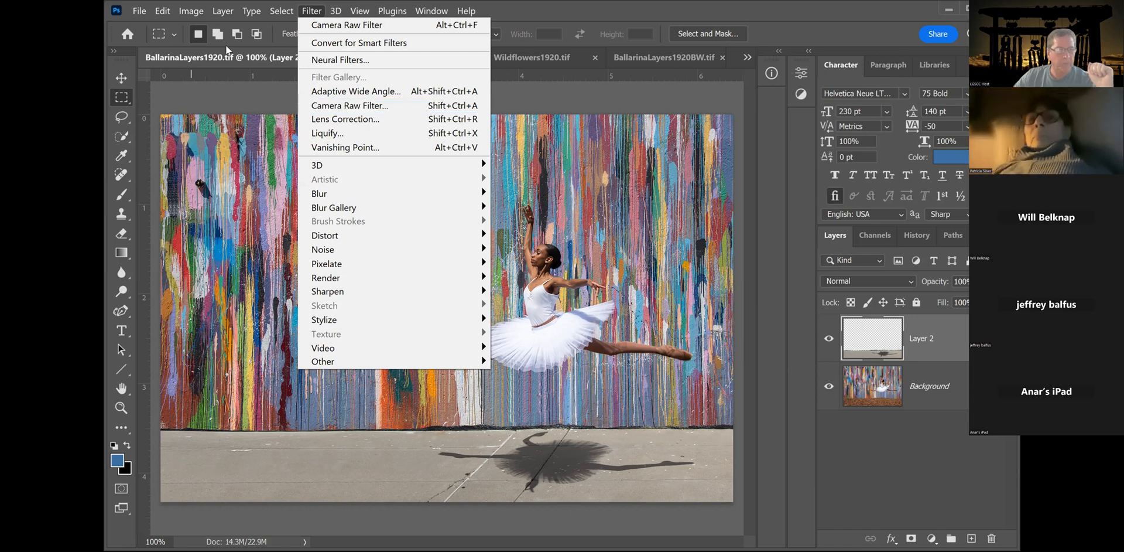
click(191, 13)
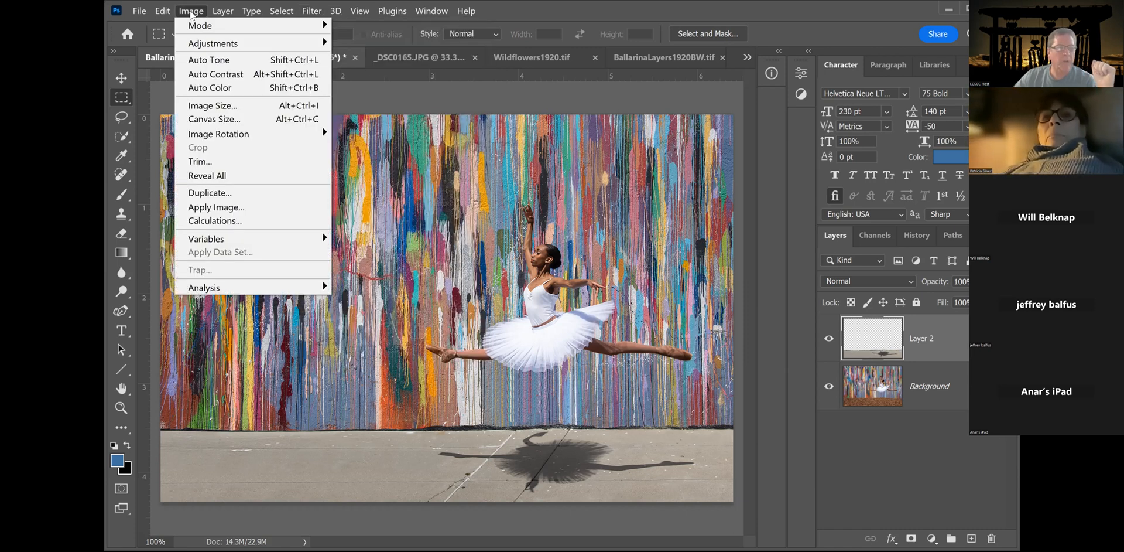
mouse_move(196, 28)
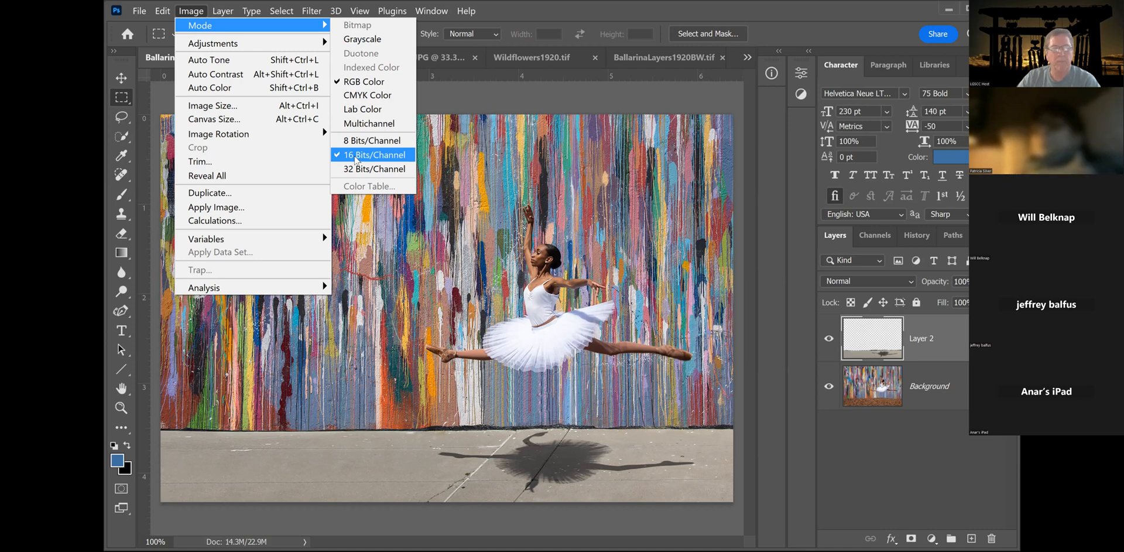
click(507, 6)
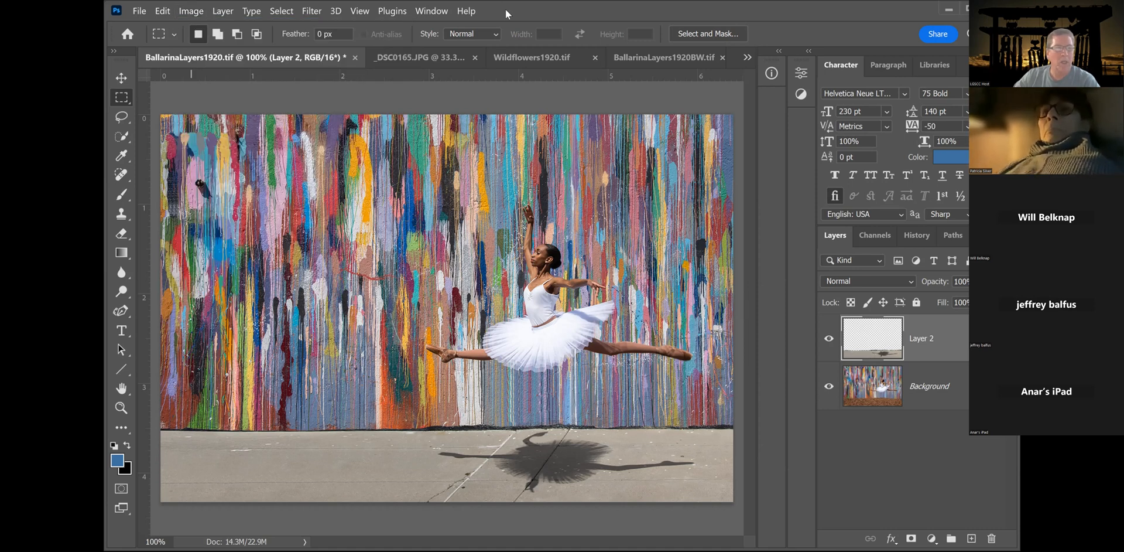
- Open _DSC0132.NEF in Camera Raw to check its color space and bit depth, and cancel without importing it
click(142, 14)
key(Escape)
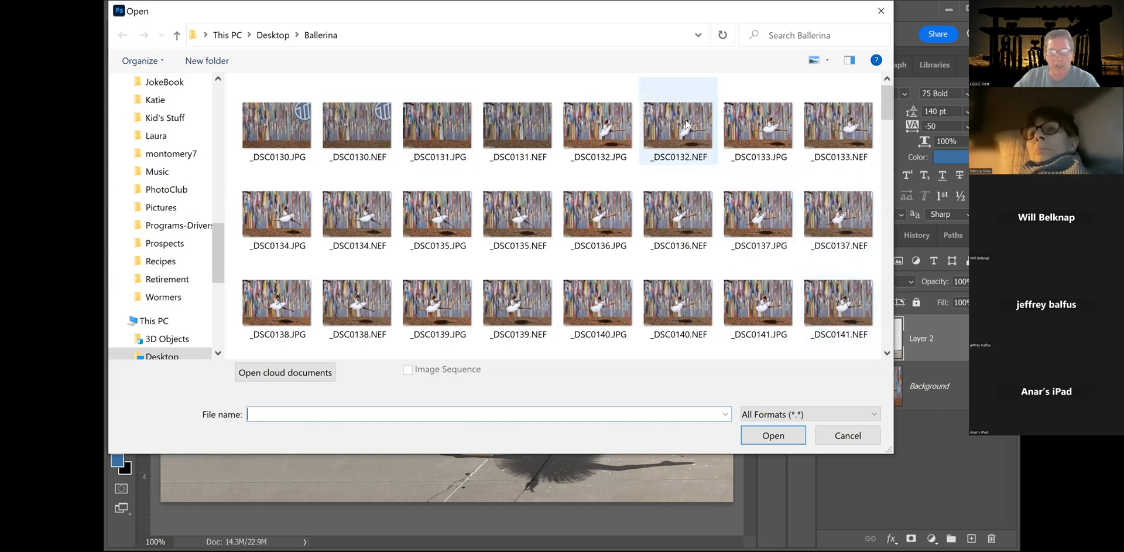
mouse_move(687, 124)
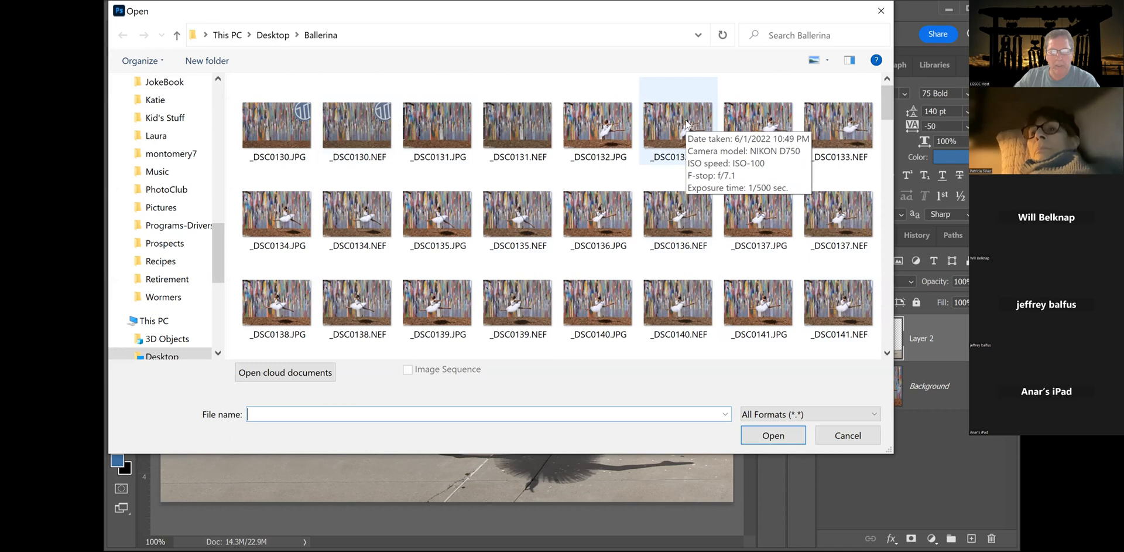
key(Escape)
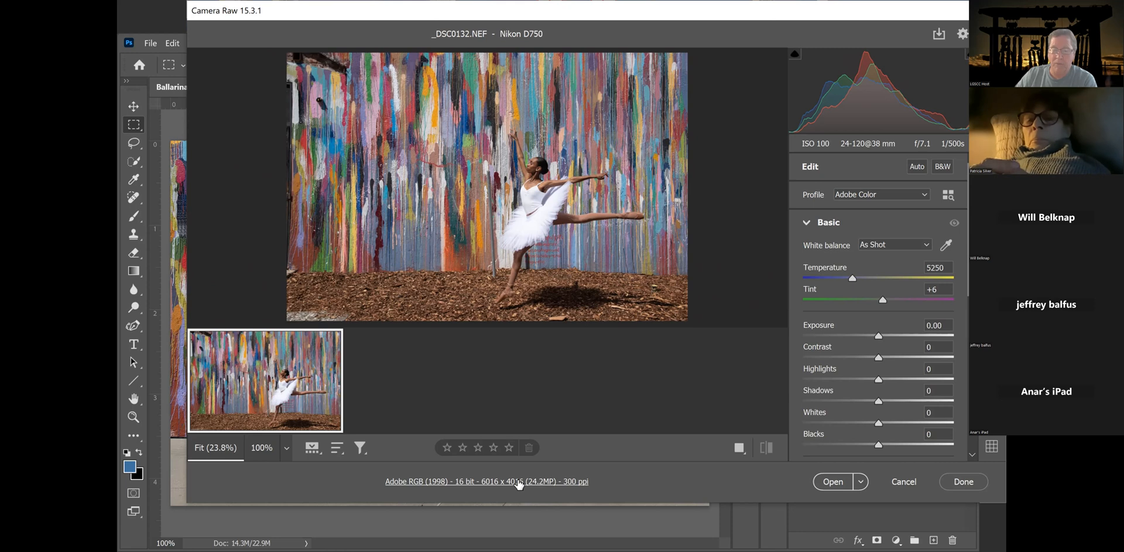
right_click(519, 484)
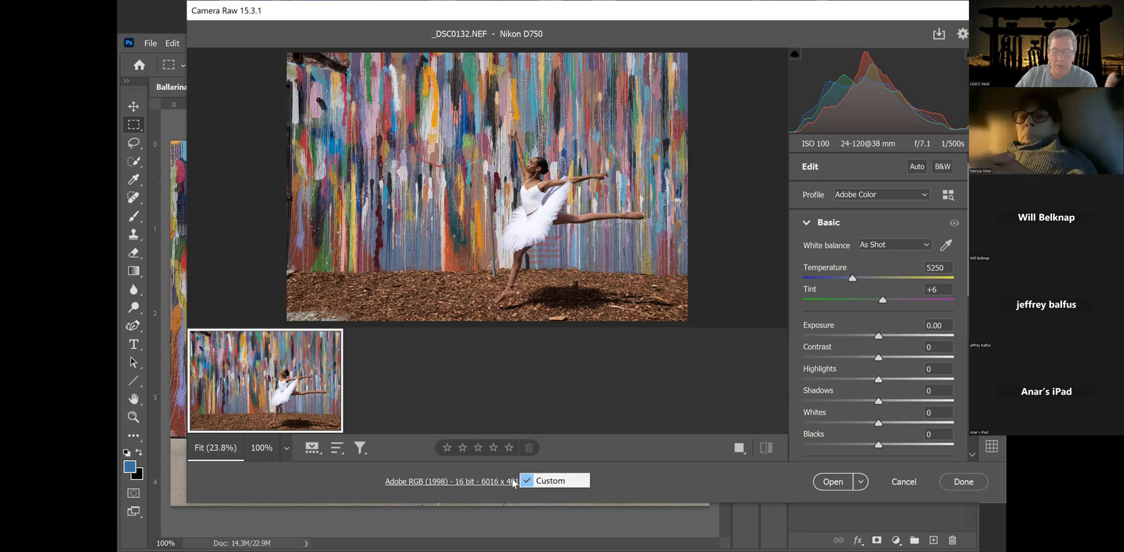
click(646, 479)
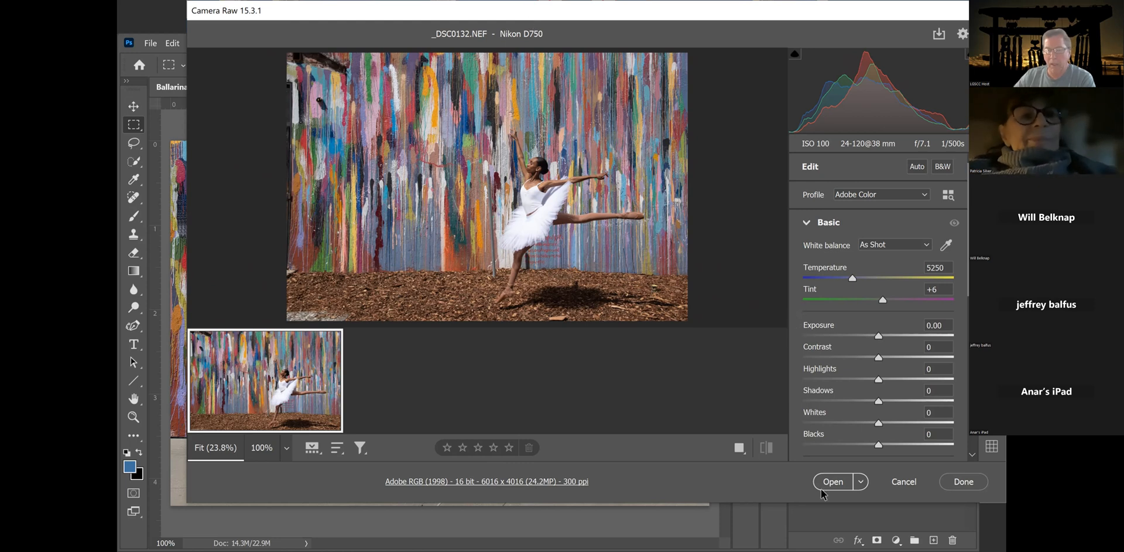
click(912, 482)
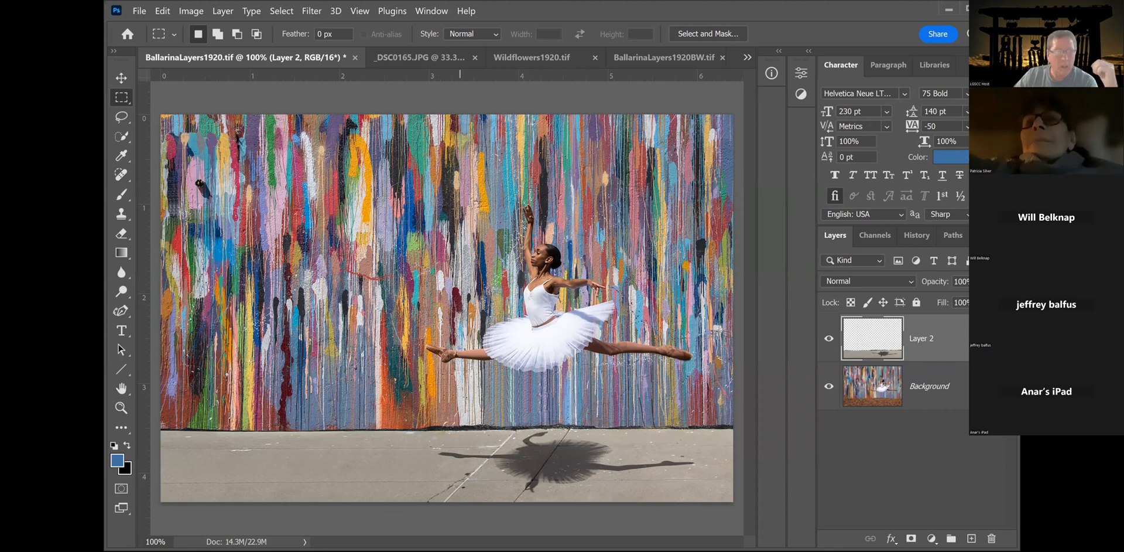
click(192, 12)
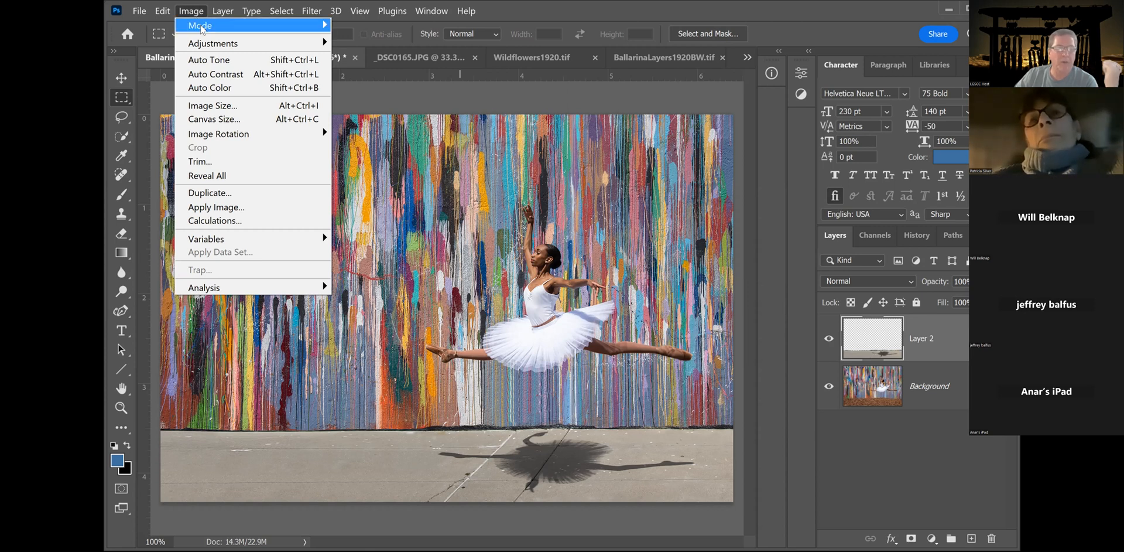
mouse_move(207, 46)
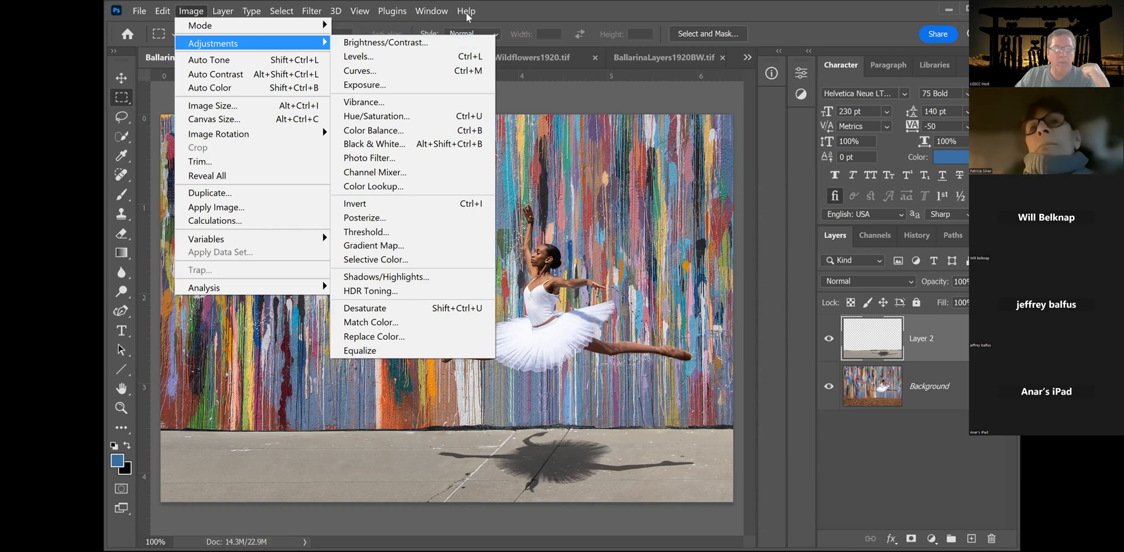
click(431, 11)
click(657, 5)
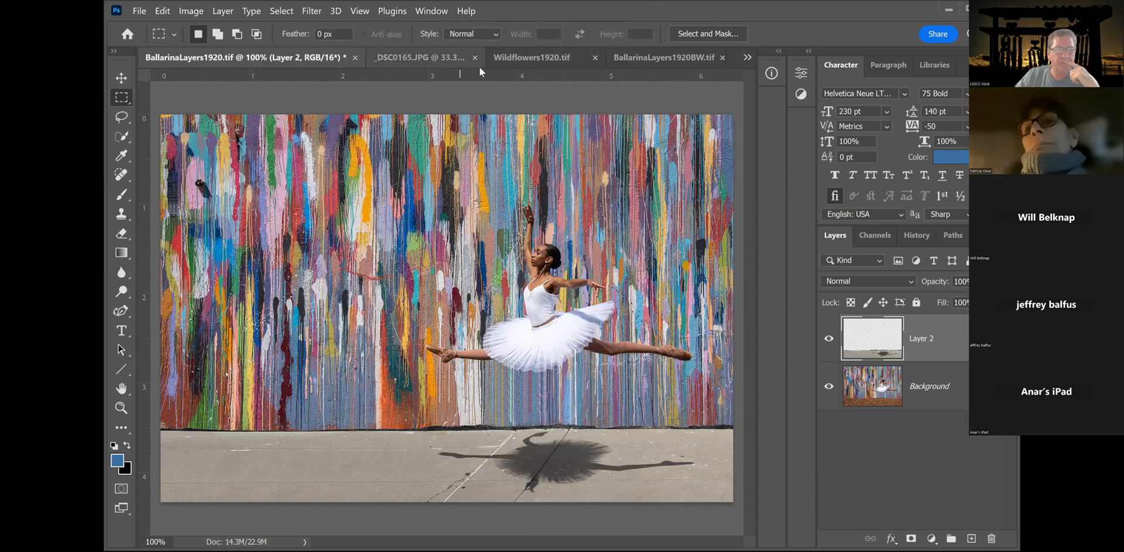
- Switch to the Wildflowers1920.tif document and display it at 100%
click(515, 58)
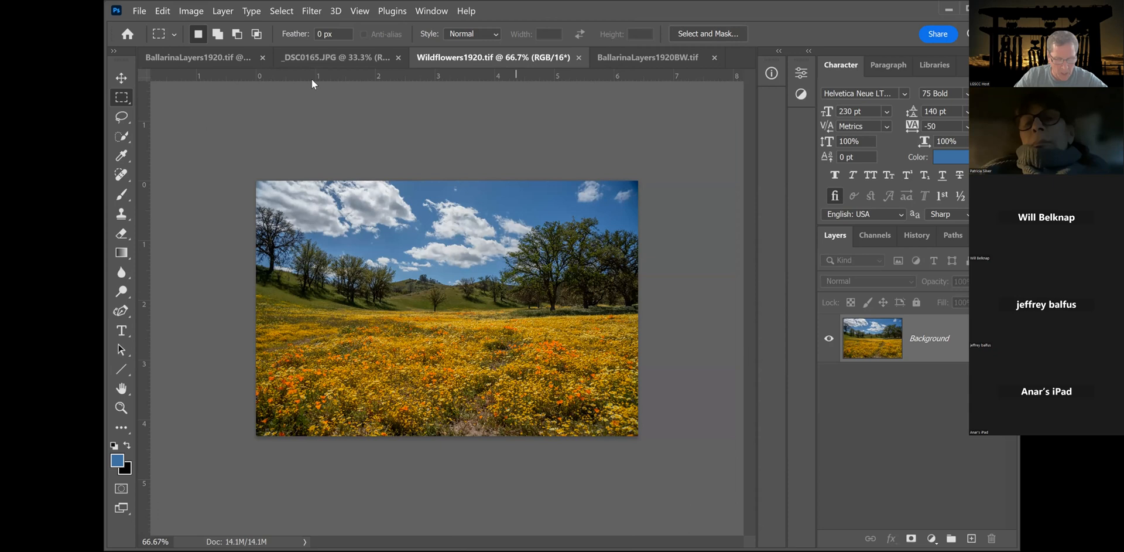
key(ctrl+1)
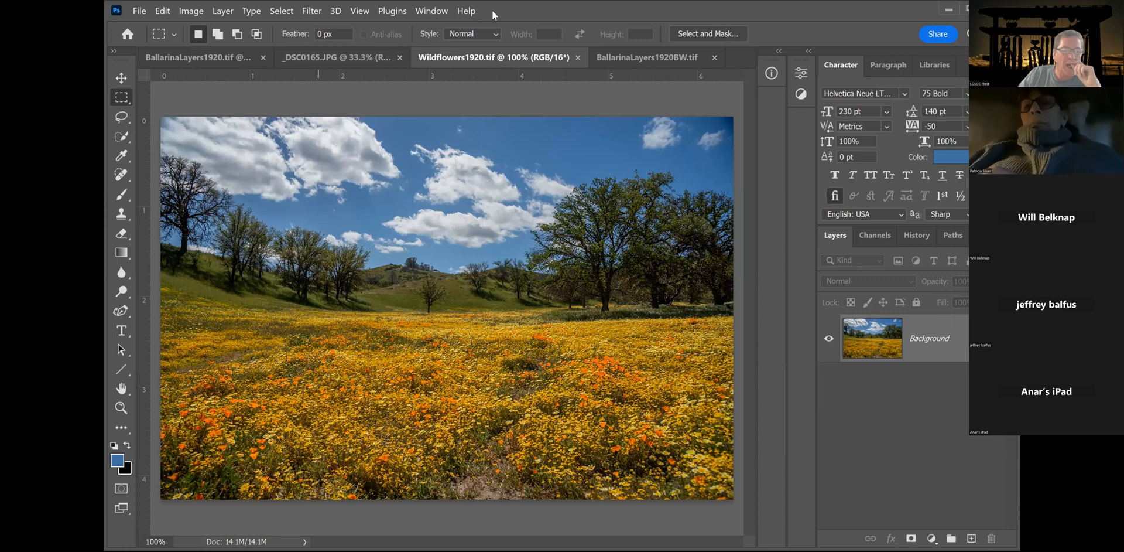
- Try a Brightness/Contrast adjustment on the wildflower image with brightness 24 and contrast 70, and cancel it
click(195, 13)
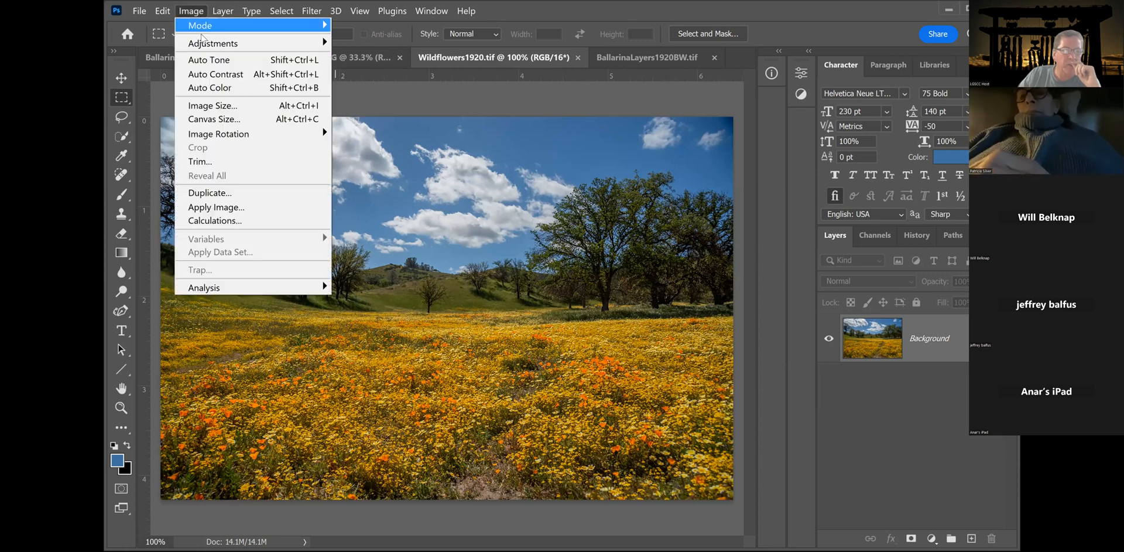
click(374, 40)
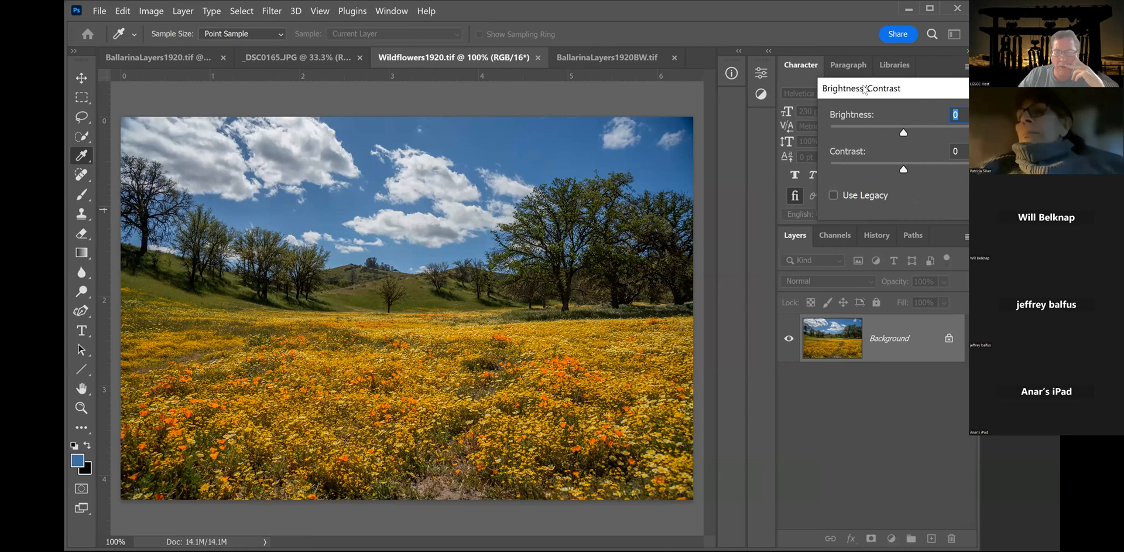
drag(863, 86, 781, 88)
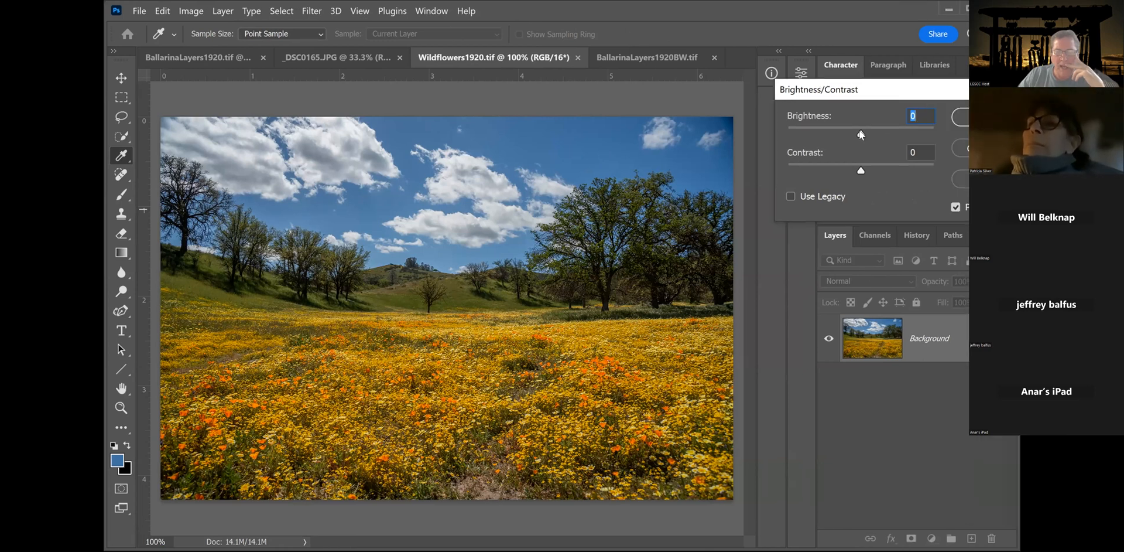
drag(860, 134, 873, 135)
drag(860, 169, 913, 169)
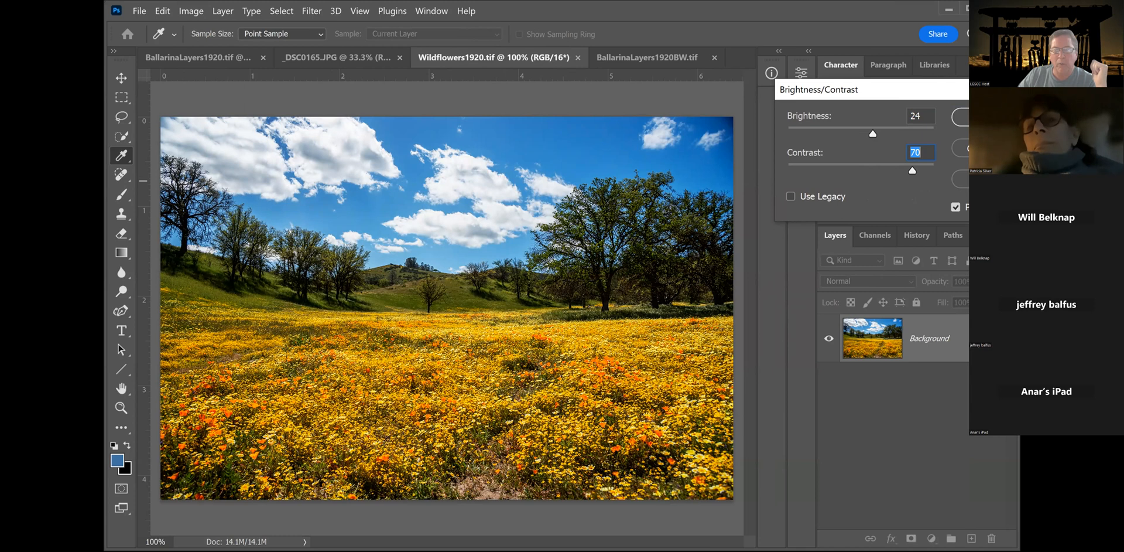
key(Escape)
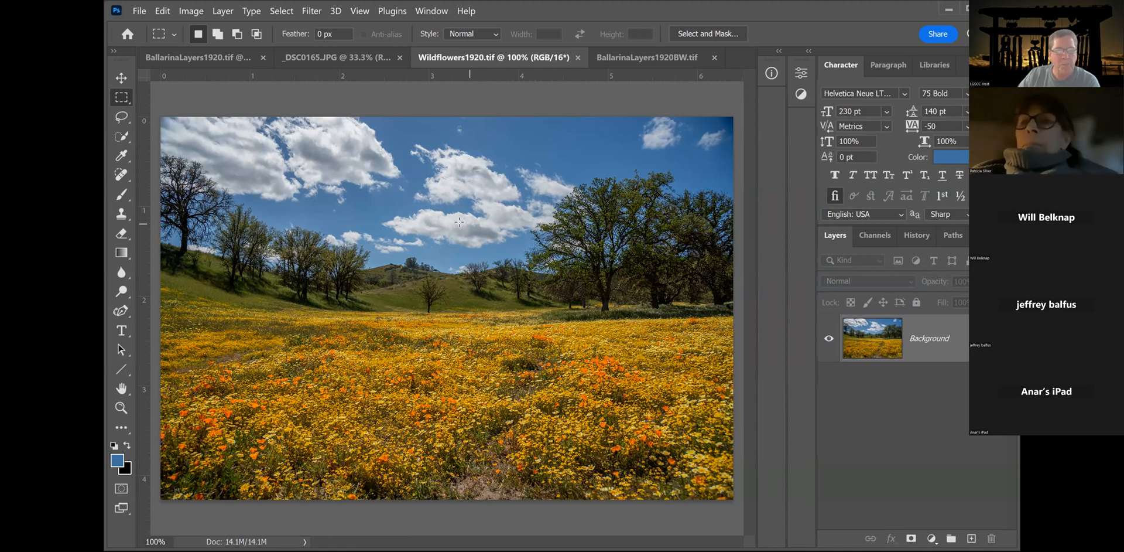
- Apply a Brightness/Contrast adjustment to the whole wildflower image with brightness 29 and contrast 28
click(196, 12)
mouse_move(213, 44)
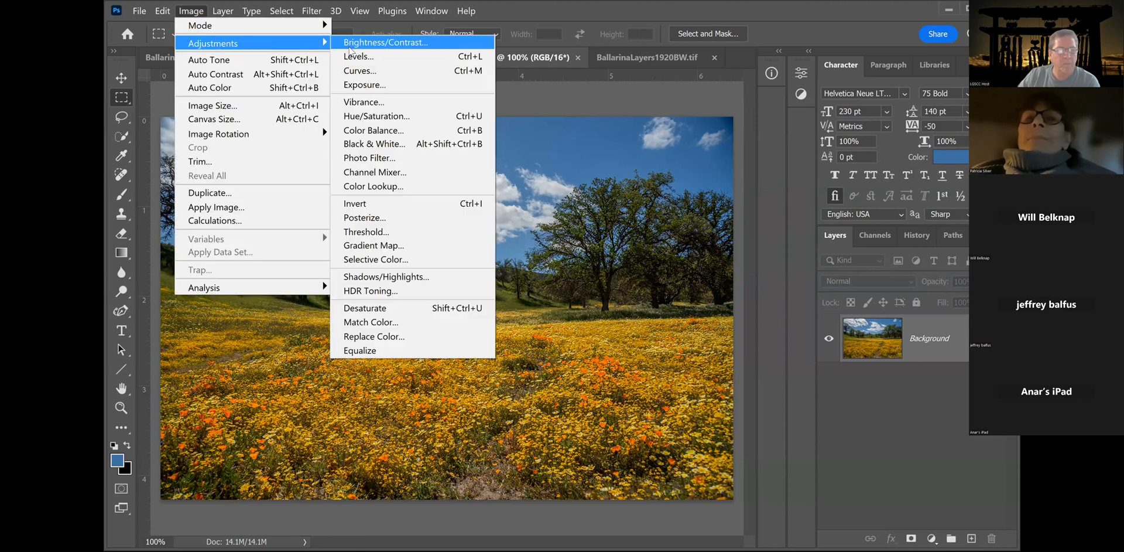
click(385, 43)
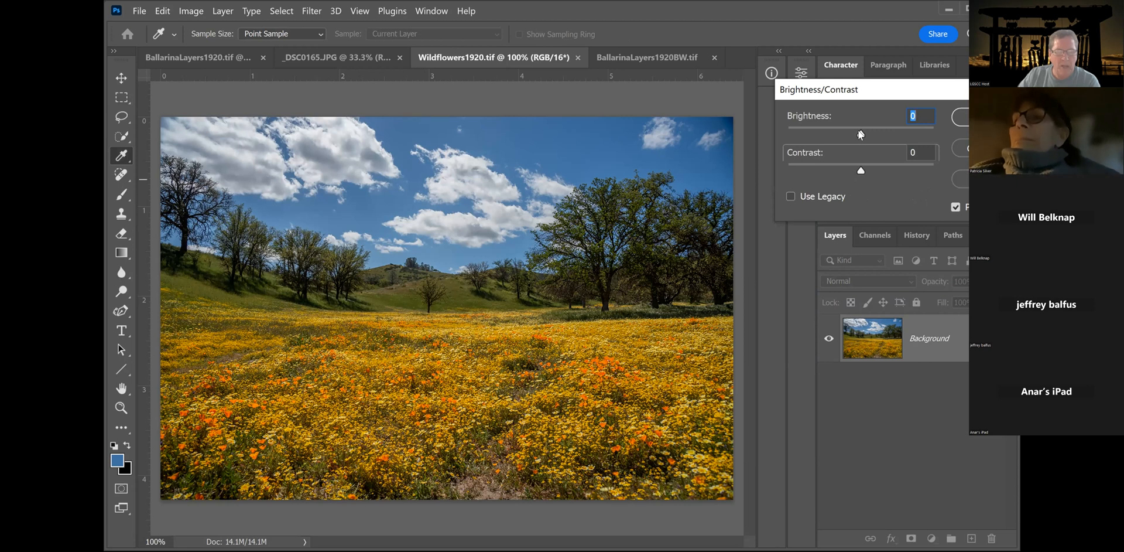
drag(861, 135, 875, 136)
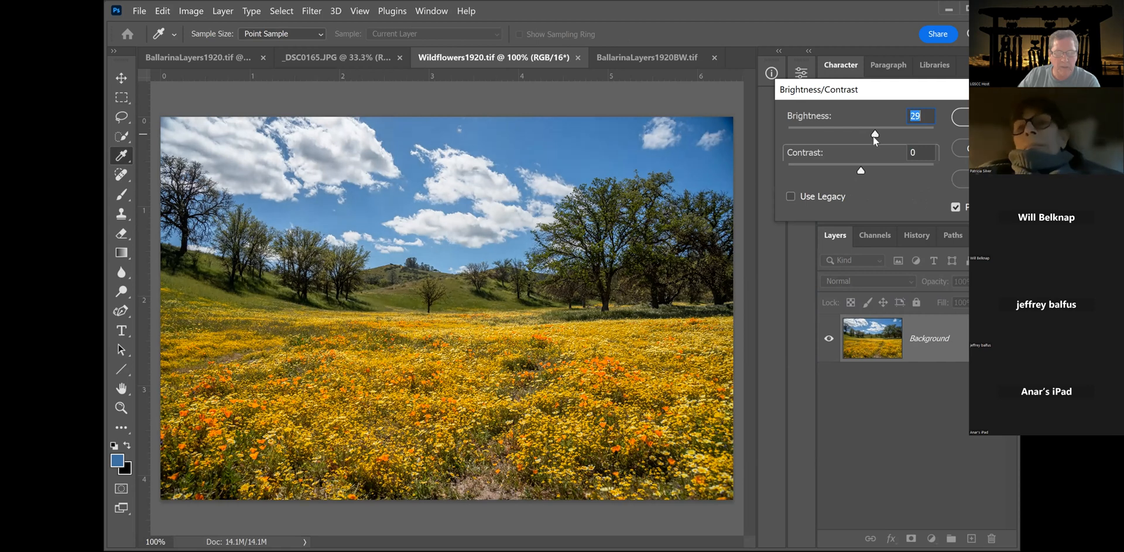
drag(862, 168, 881, 170)
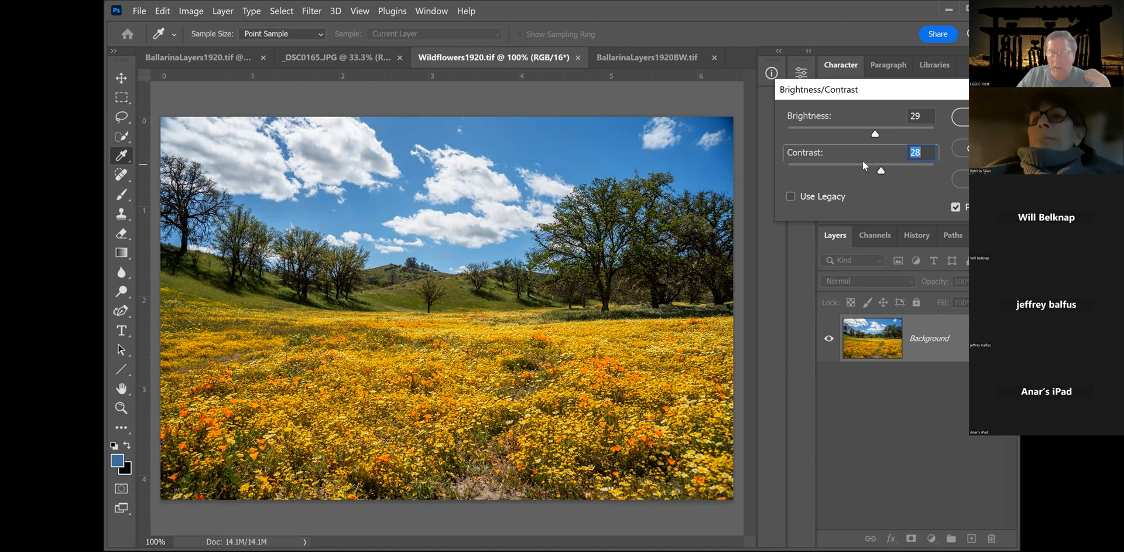
click(964, 118)
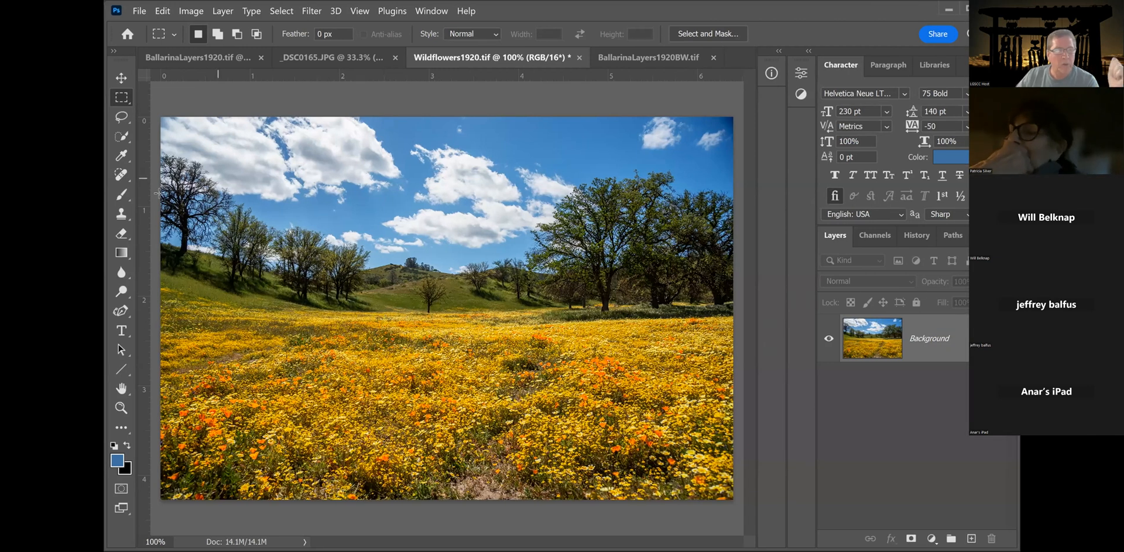
- Select the sky down to the hills and lower tree canopies using the Polygonal Lasso with a 40 px feather
click(121, 117)
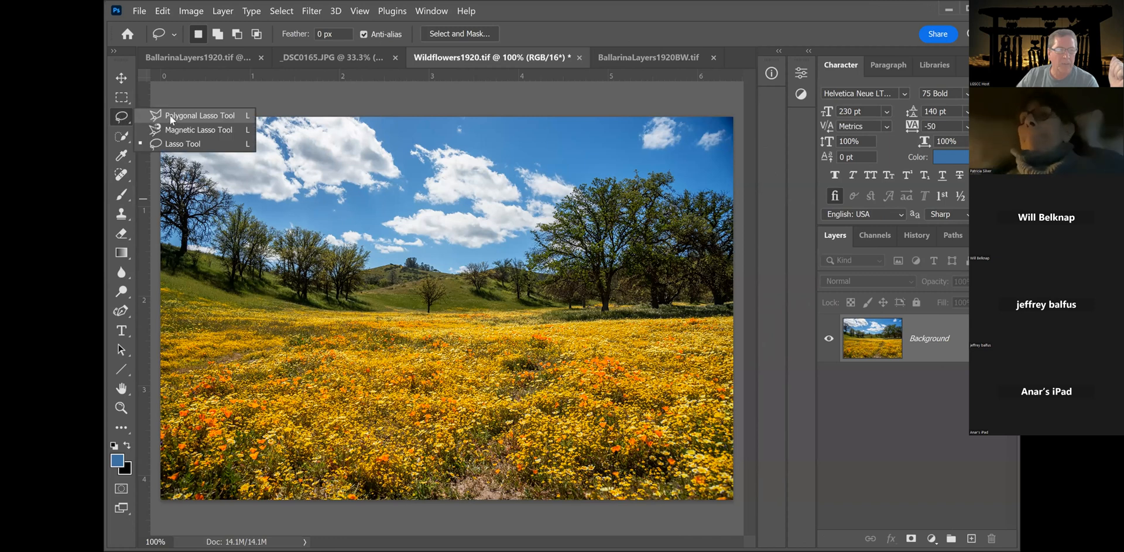
click(170, 115)
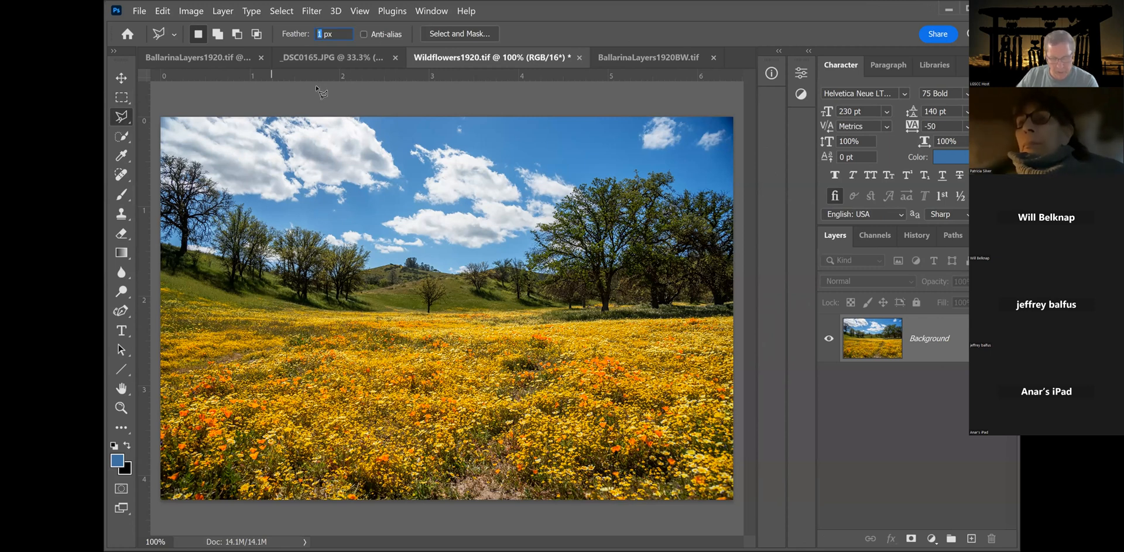
text(40)
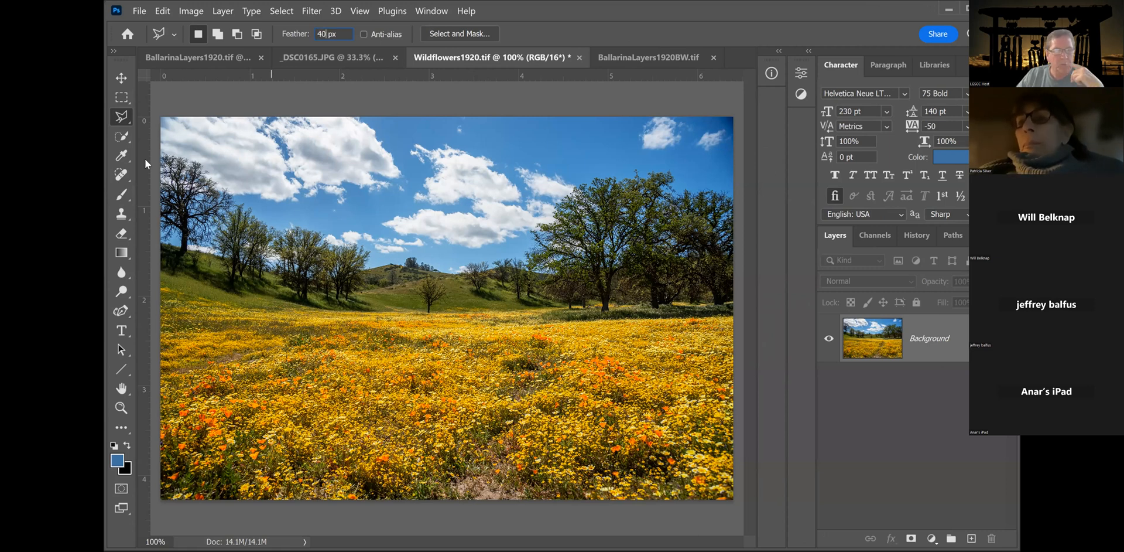
key(Return)
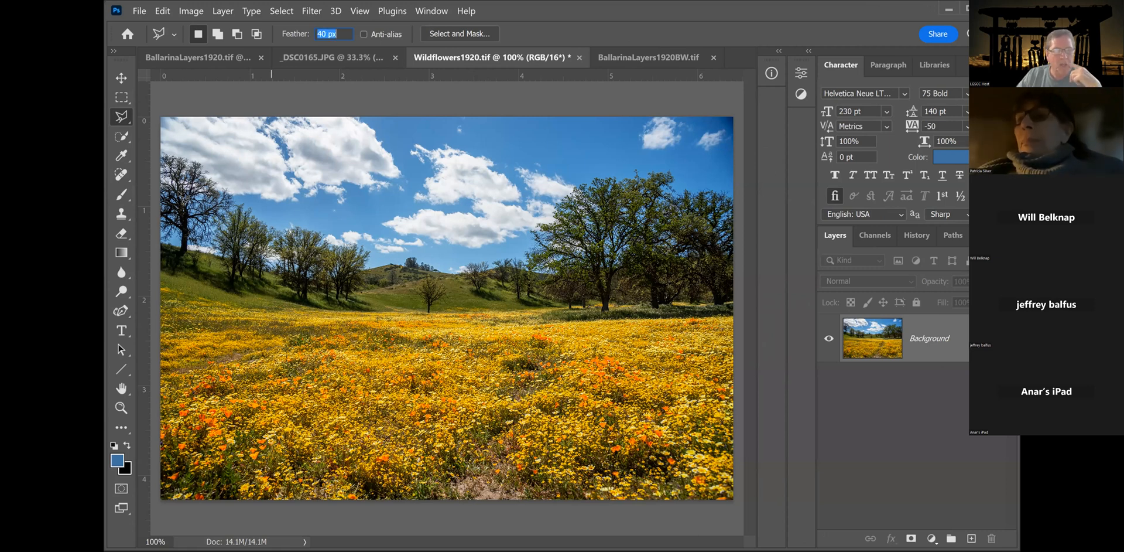
click(156, 212)
click(166, 245)
click(309, 273)
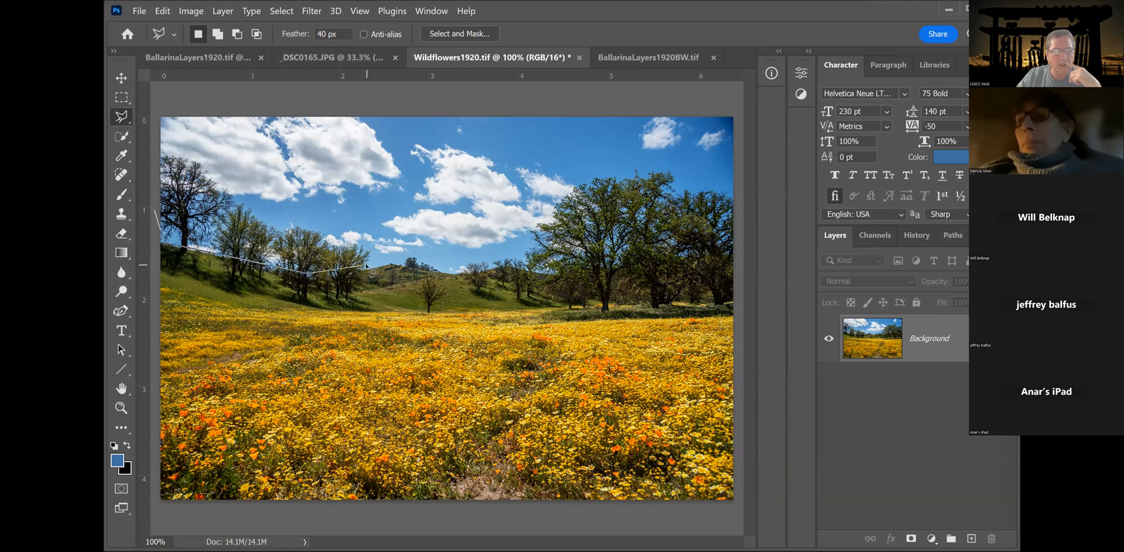
click(402, 265)
click(462, 278)
click(503, 267)
click(592, 279)
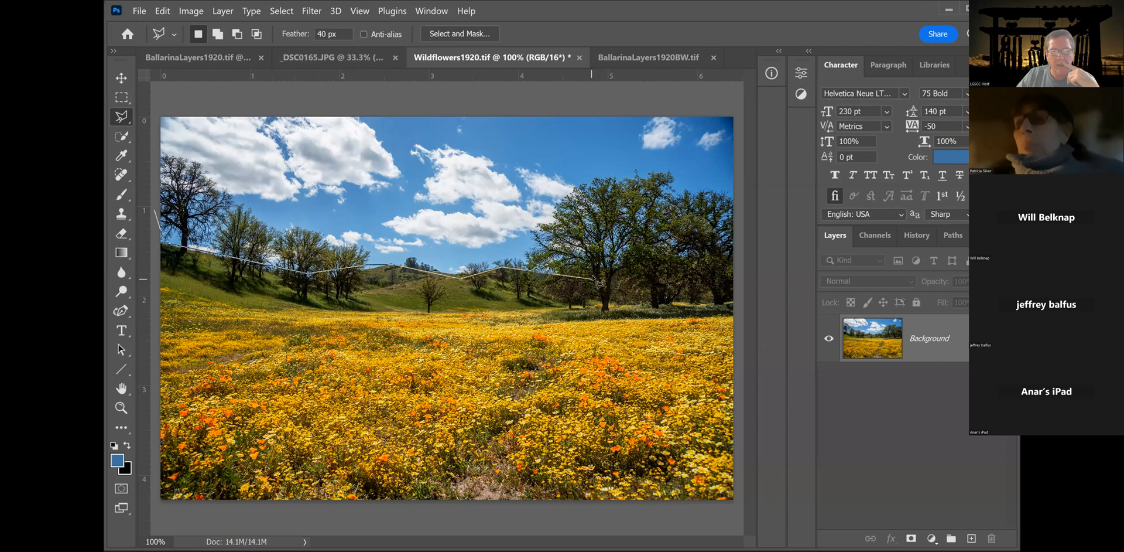
click(732, 247)
click(739, 111)
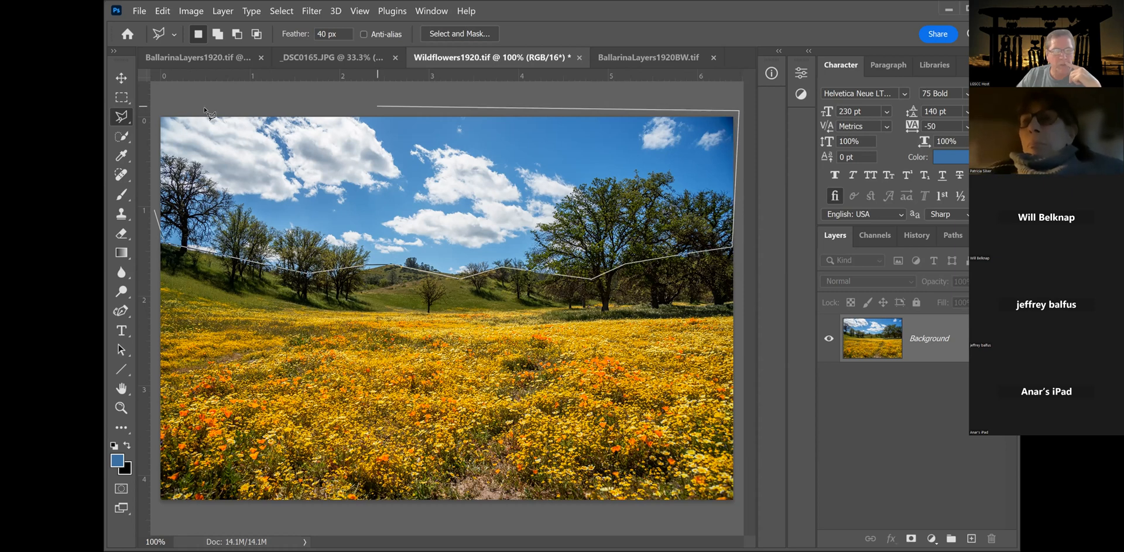
click(159, 111)
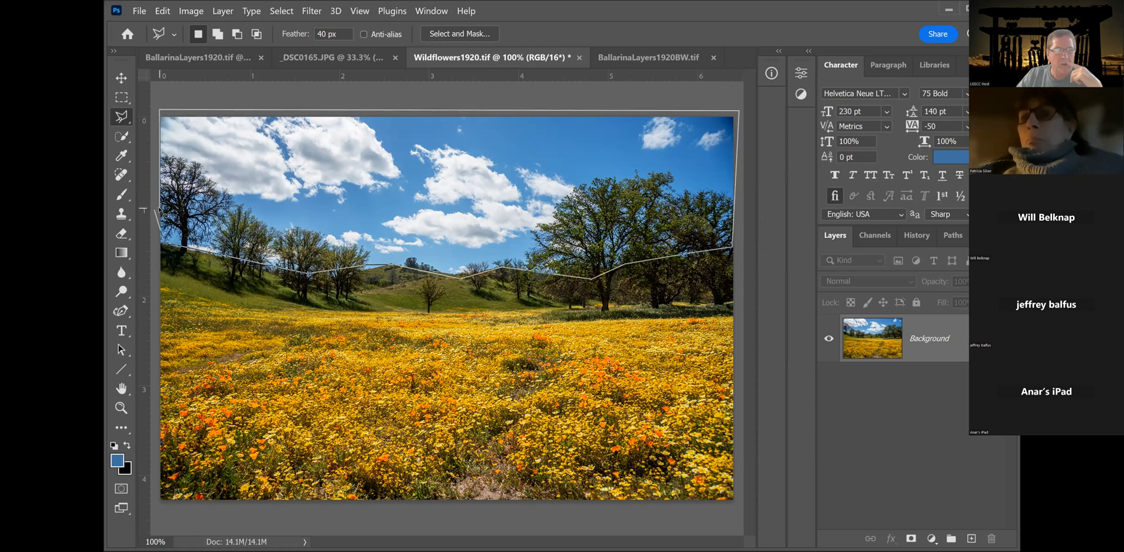
click(158, 232)
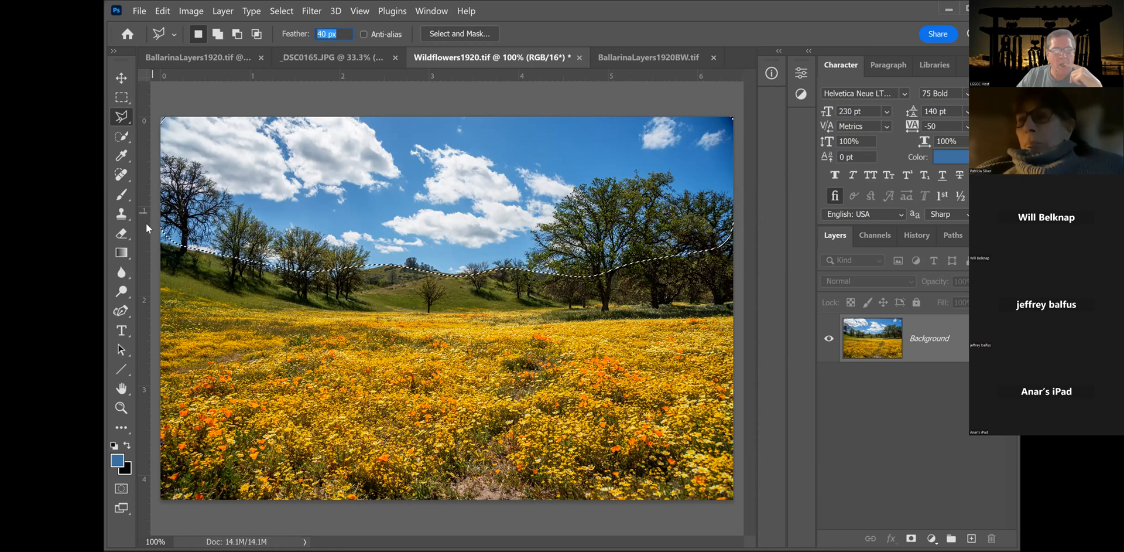
key(Return)
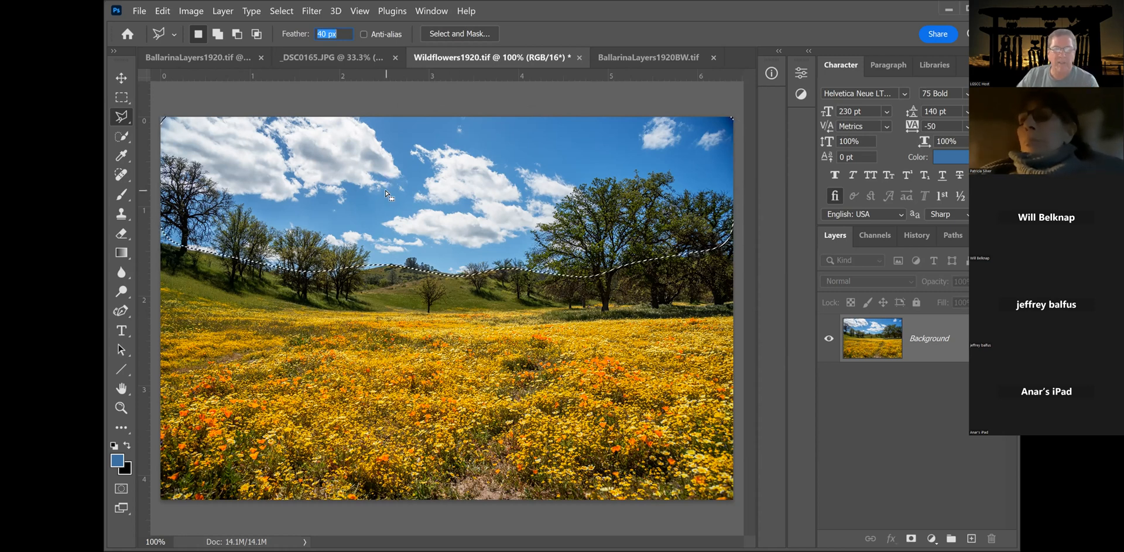
- Apply a Brightness/Contrast adjustment to the selected sky with brightness -29 and contrast 12
click(198, 13)
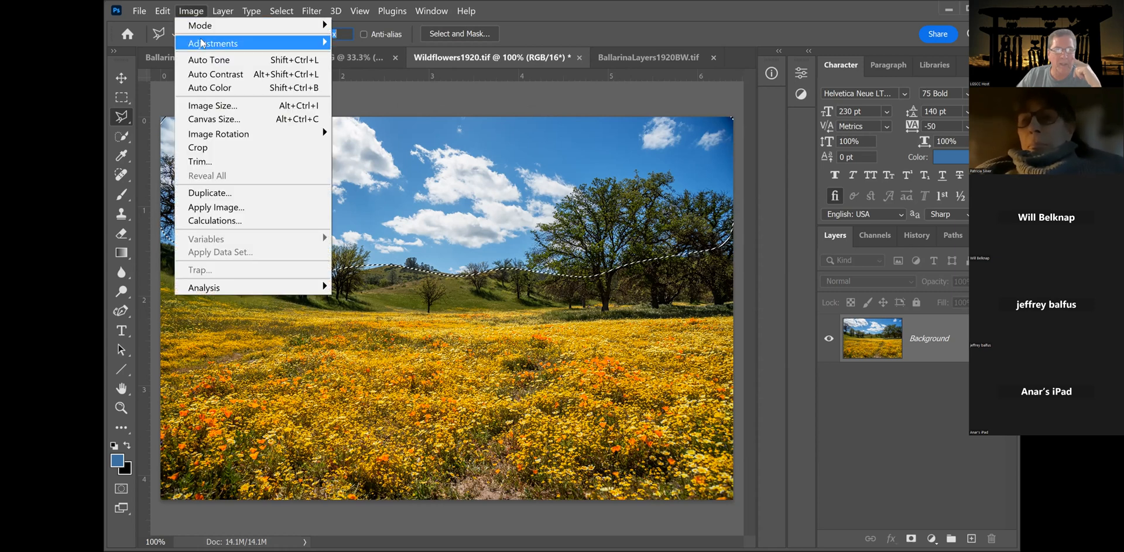
mouse_move(202, 43)
click(375, 43)
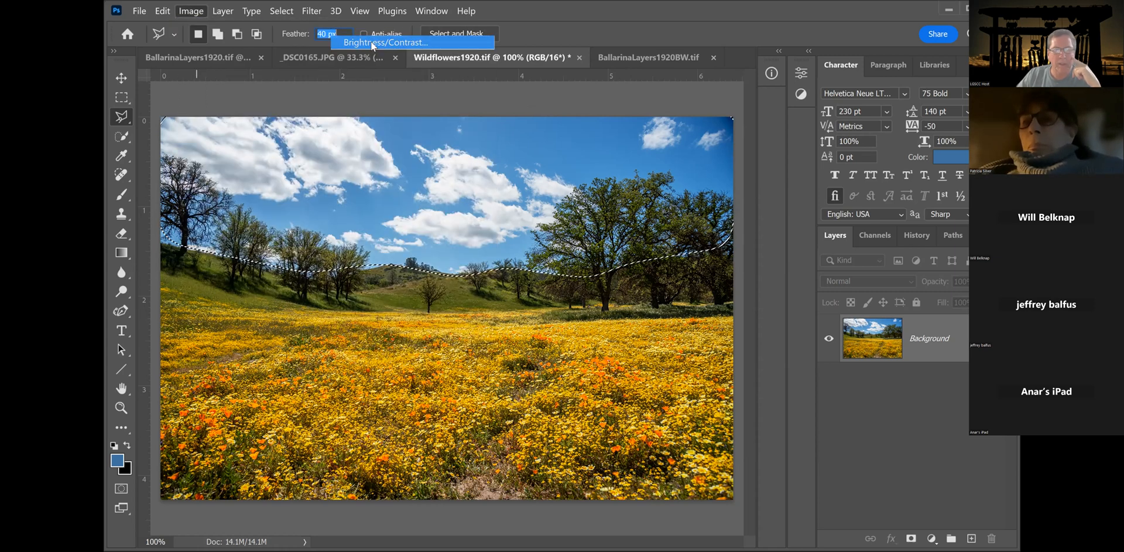
mouse_move(854, 134)
mouse_down()
mouse_move(768, 132)
mouse_move(856, 131)
mouse_move(848, 130)
mouse_up()
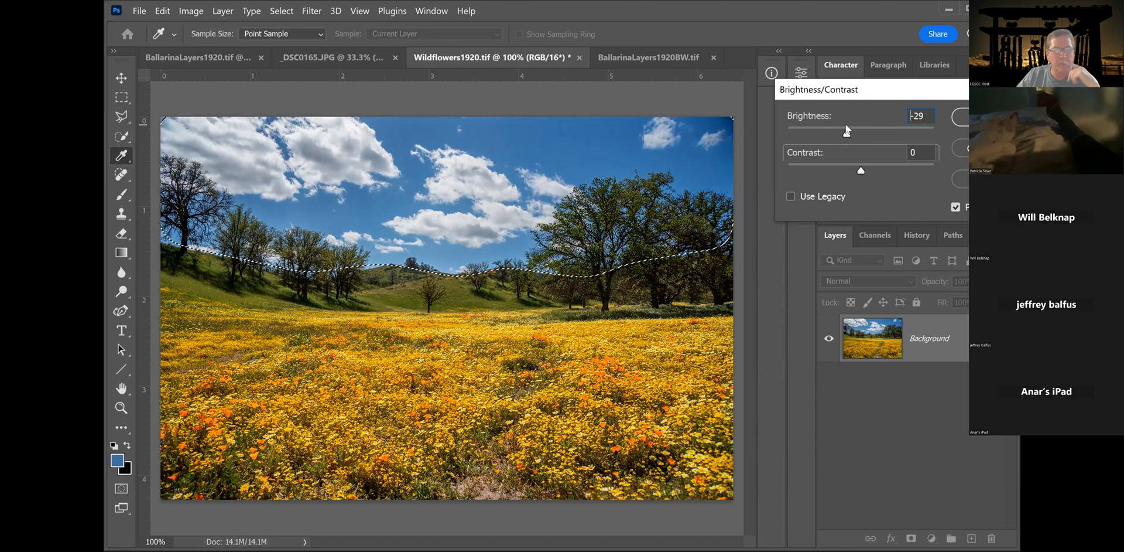
mouse_move(861, 170)
mouse_down()
mouse_move(908, 168)
mouse_move(823, 153)
mouse_move(899, 158)
mouse_move(869, 157)
mouse_up()
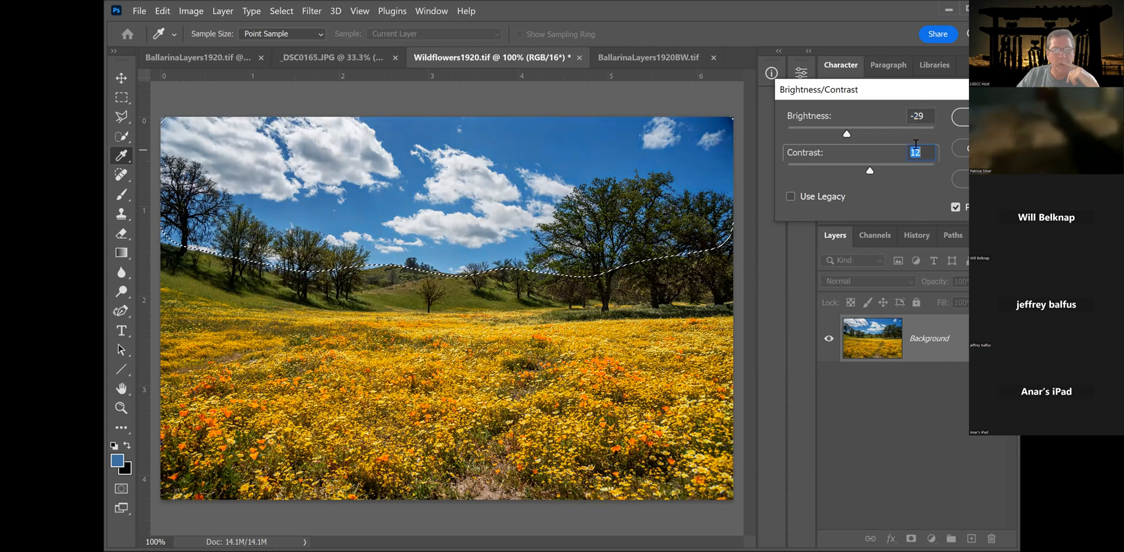
click(960, 116)
- Switch to the Rectangular Marquee tool and deselect the sky
click(120, 108)
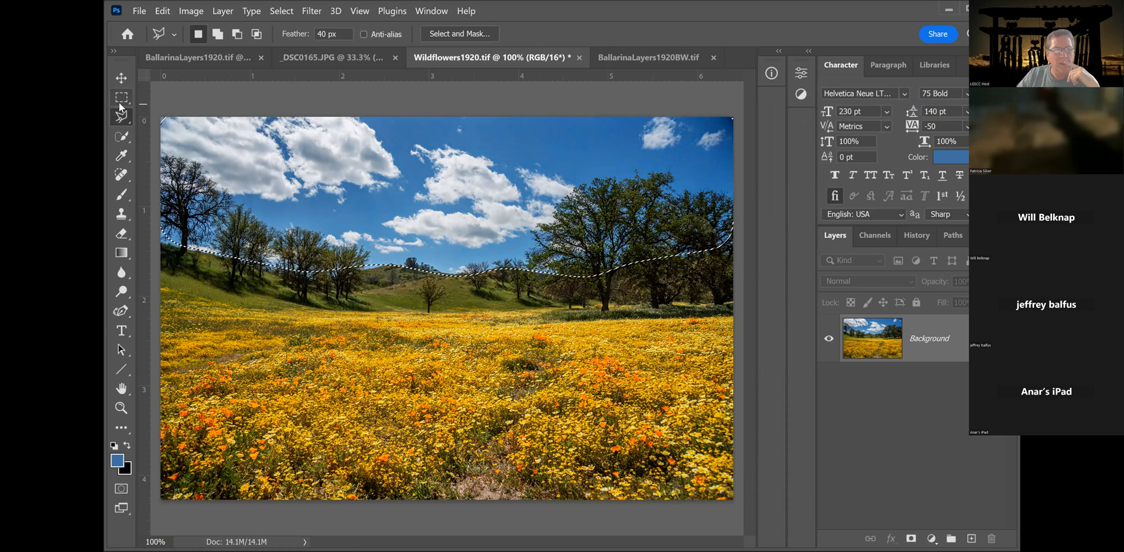
click(121, 98)
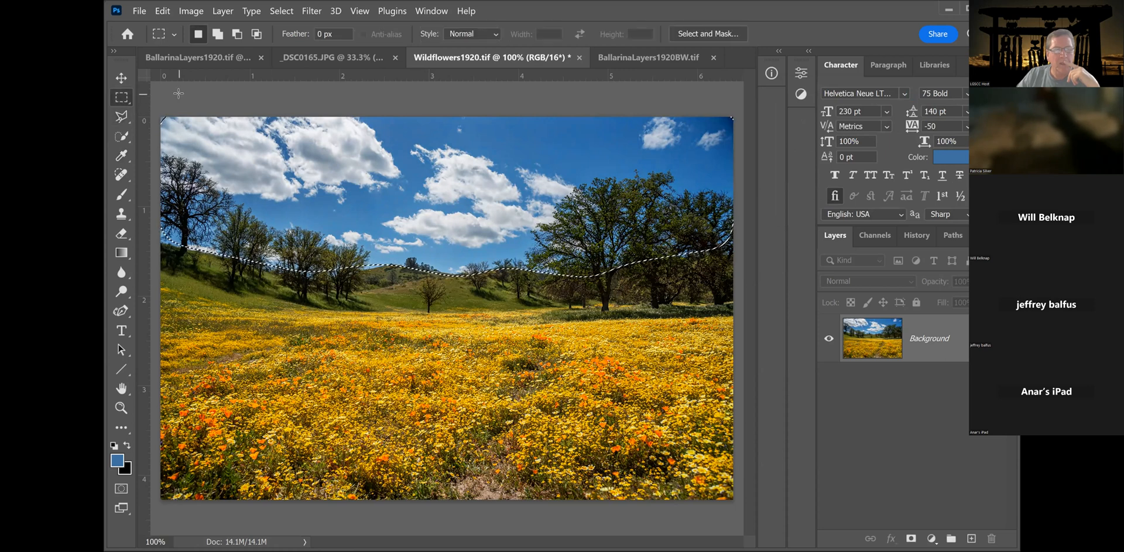
key(ctrl+d)
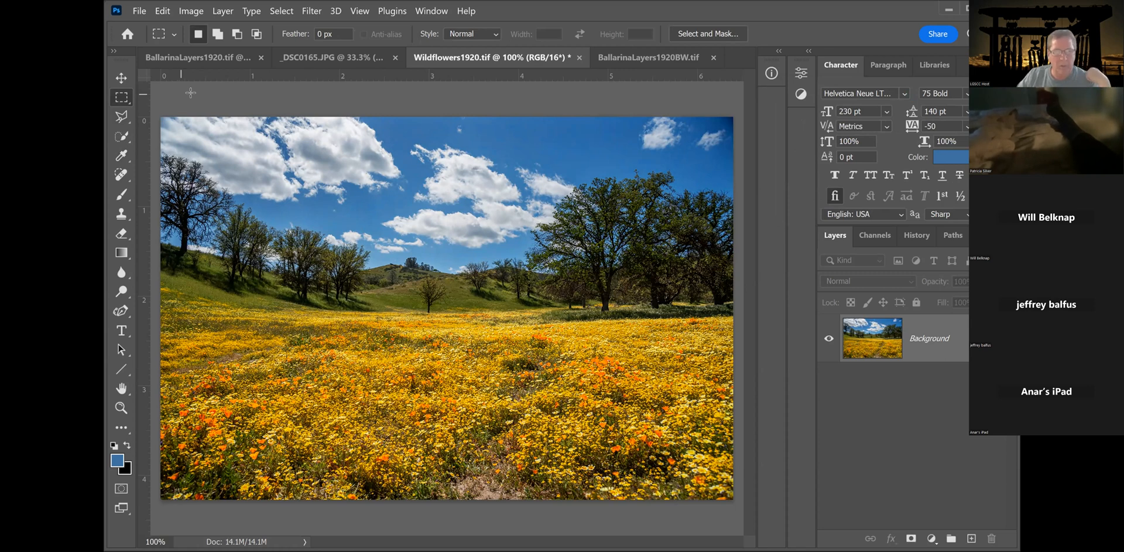
- Start a Curves adjustment on the whole image and pull an upper-midtone point down to input 164, output 151
click(192, 12)
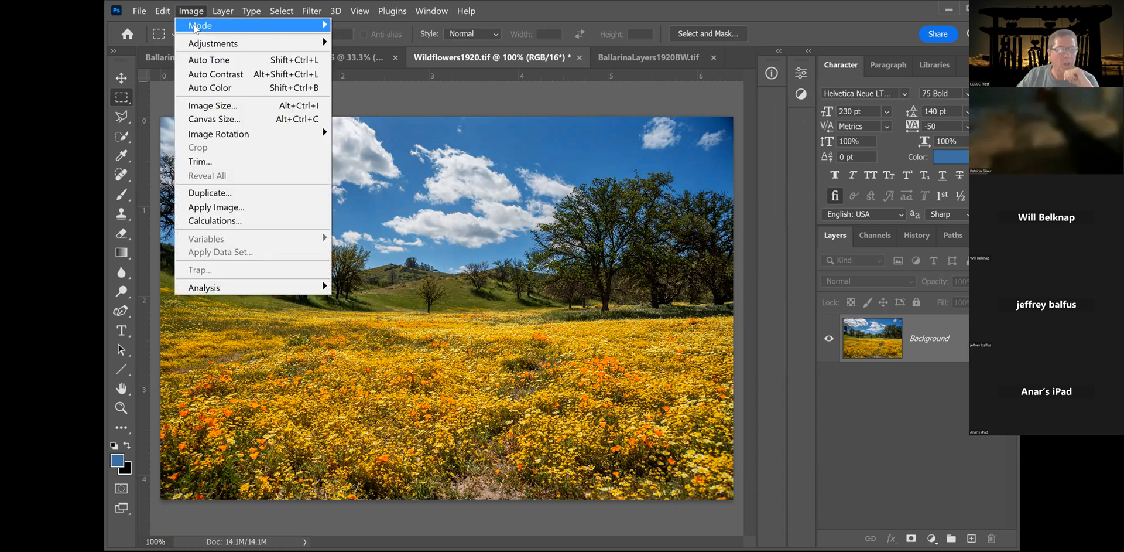
mouse_move(204, 46)
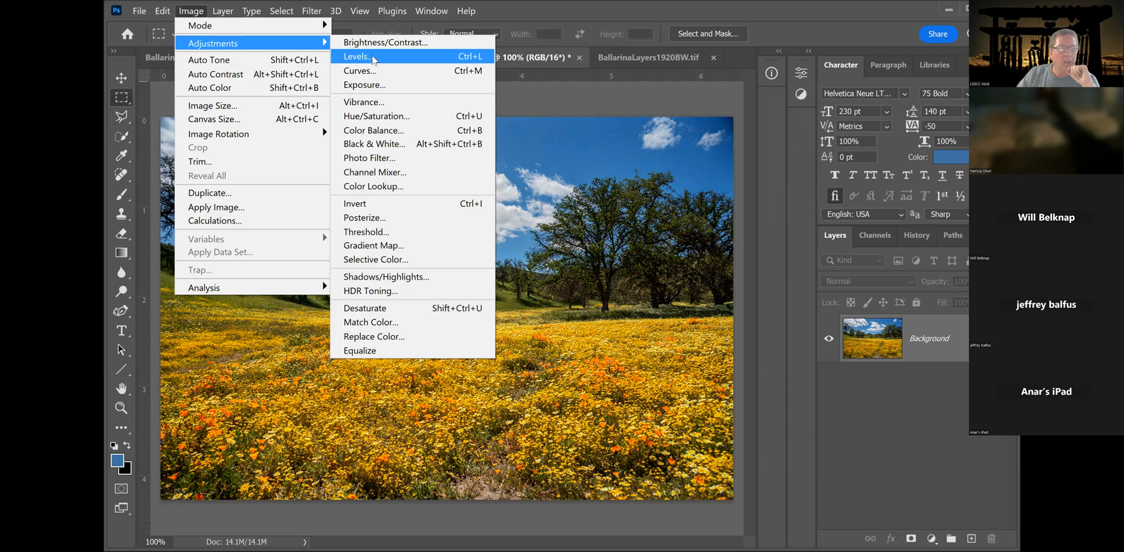
click(360, 71)
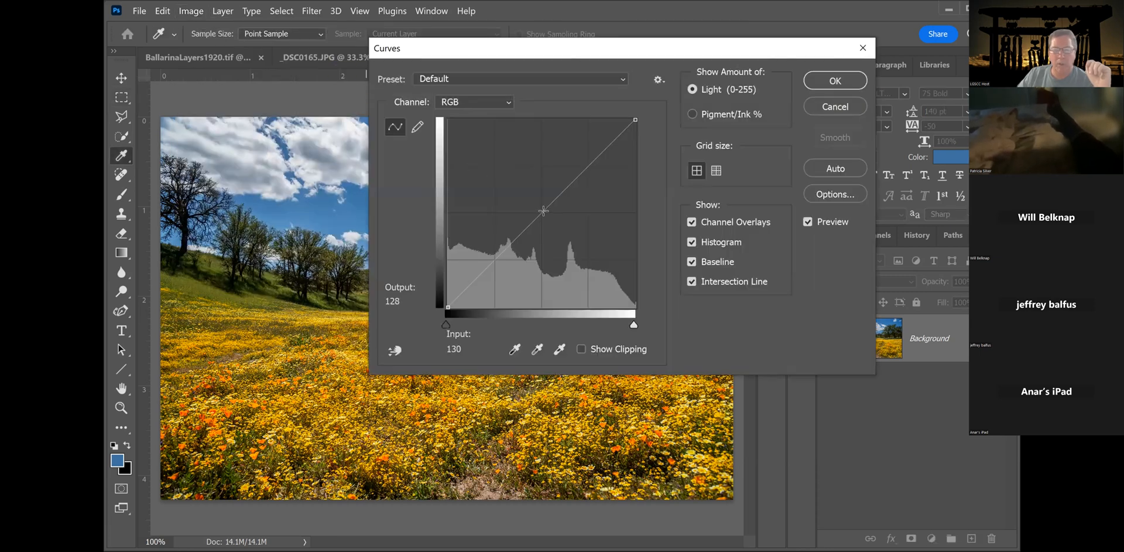
click(578, 175)
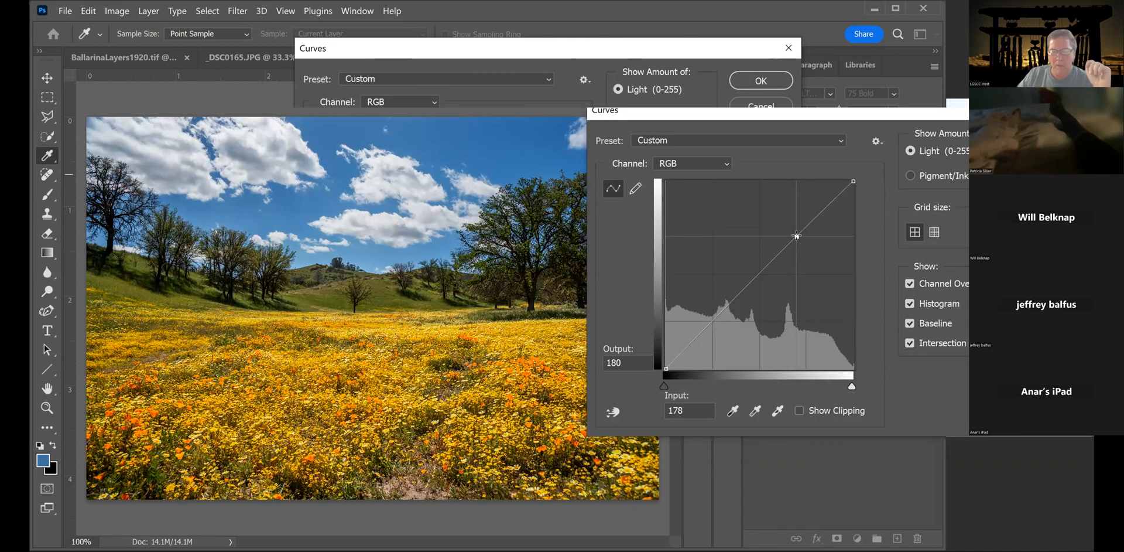
drag(796, 235, 786, 256)
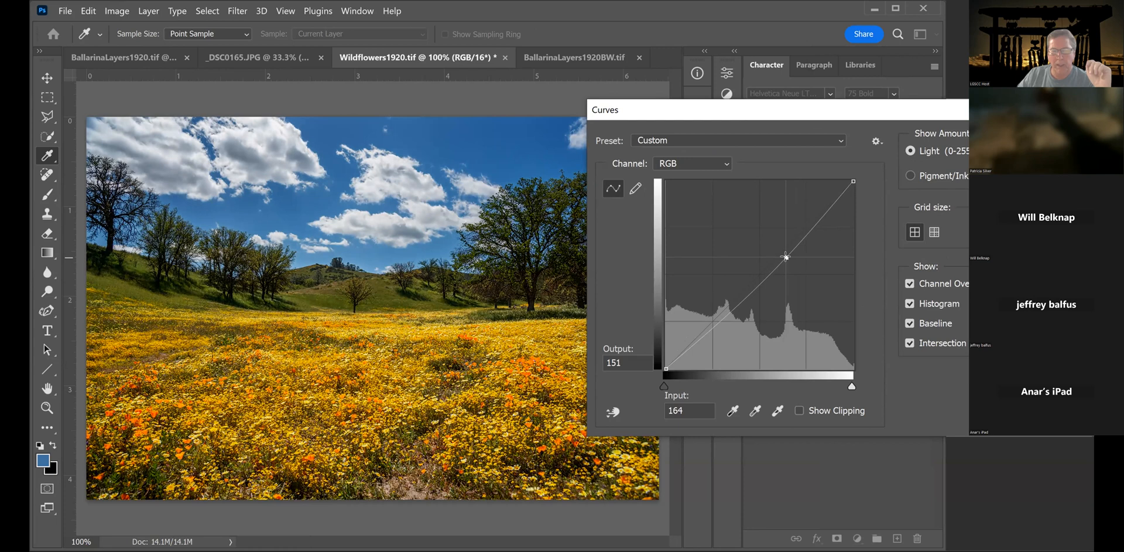
- Add a shadow point to the curve, try it at input 60, output 38, and reposition it at input 55, output 53
click(705, 327)
mouse_move(704, 326)
mouse_down()
mouse_move(696, 333)
mouse_move(706, 329)
mouse_move(691, 316)
mouse_move(710, 339)
mouse_up()
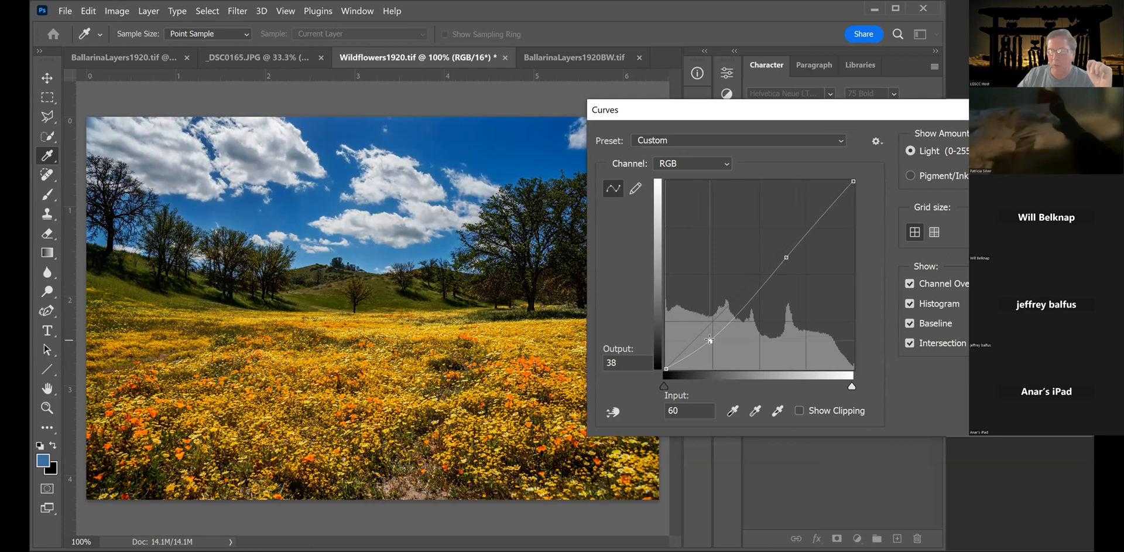
drag(709, 340, 707, 330)
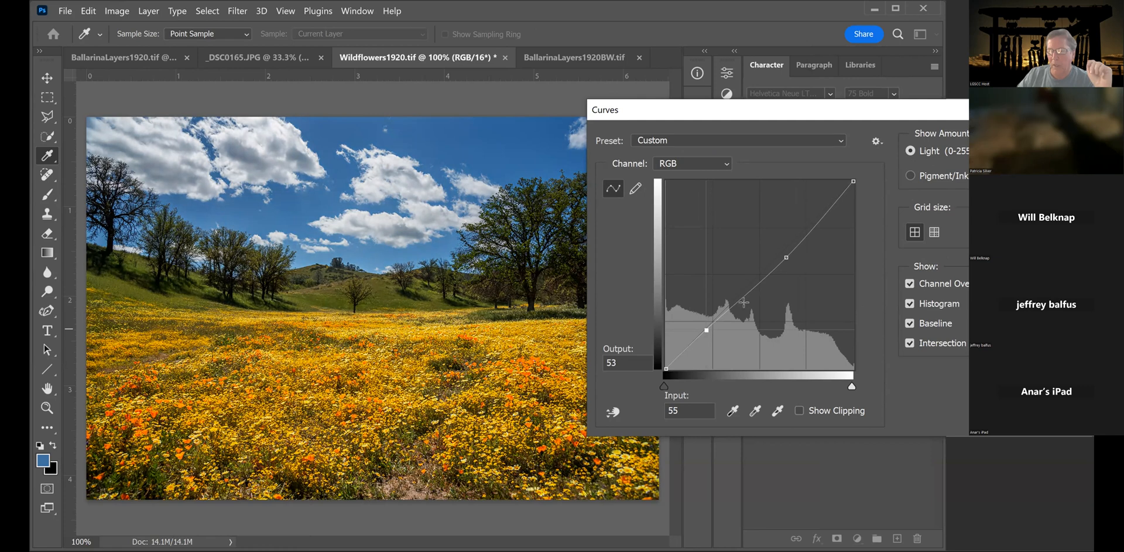
- Add a highlight point at input 220, output 213, and raise the upper-midtone curve point to input 173, output 165
click(827, 211)
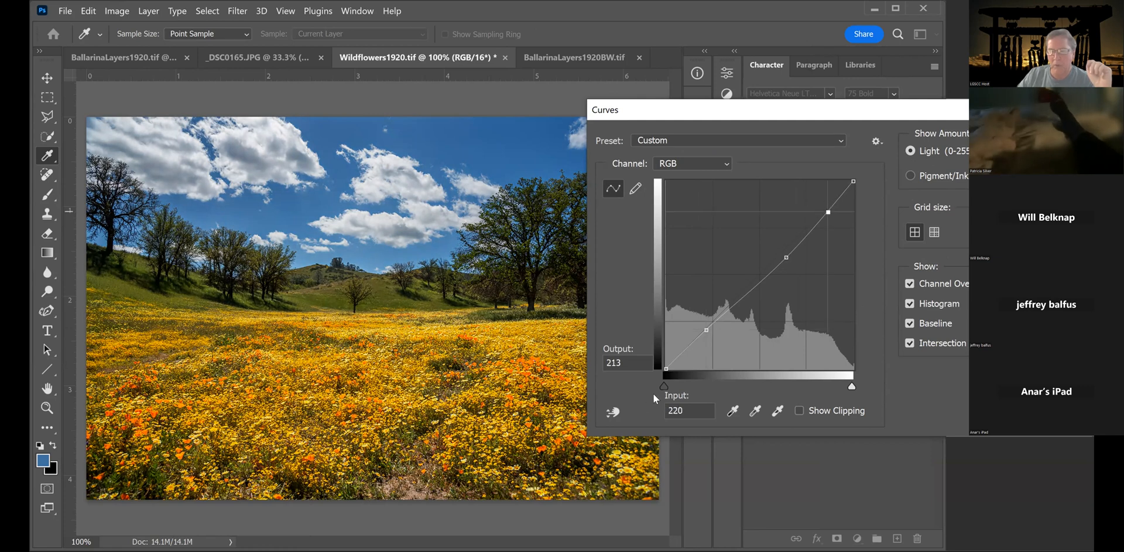
mouse_move(785, 255)
mouse_down()
mouse_move(771, 238)
mouse_move(800, 266)
mouse_move(793, 246)
mouse_up()
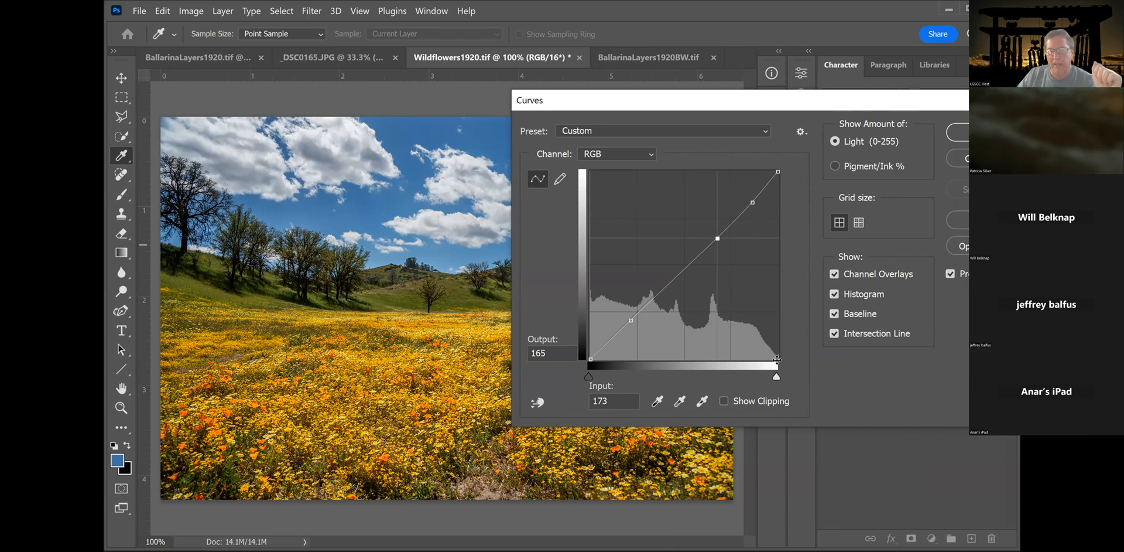
mouse_move(777, 359)
mouse_down()
mouse_move(739, 357)
mouse_move(788, 356)
mouse_up()
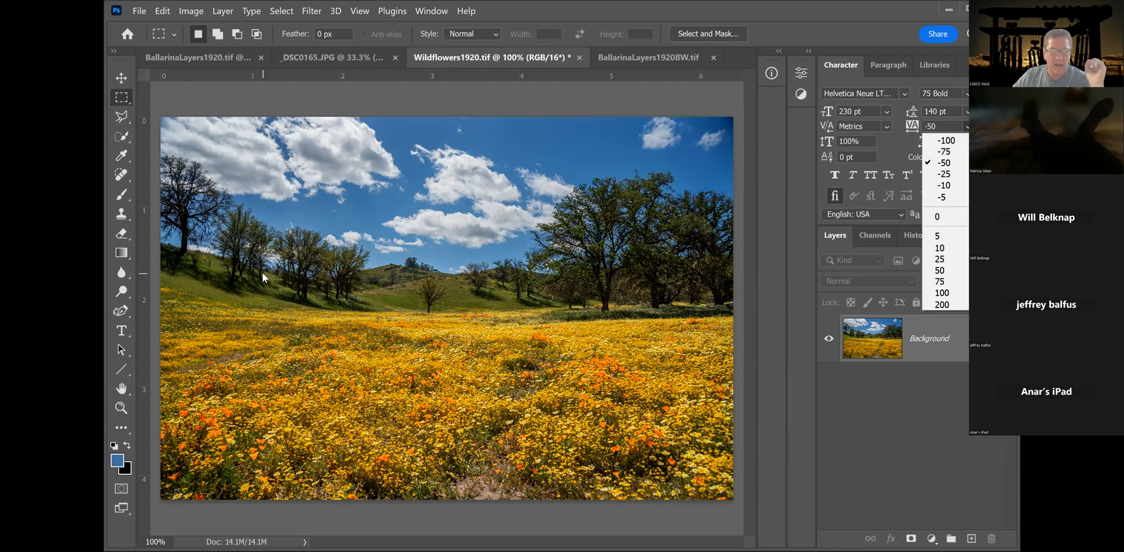
- Start a Hue/Saturation adjustment on the wildflower image, move its dialog clear of the photo, and set the master hue to +6
click(194, 14)
click(194, 12)
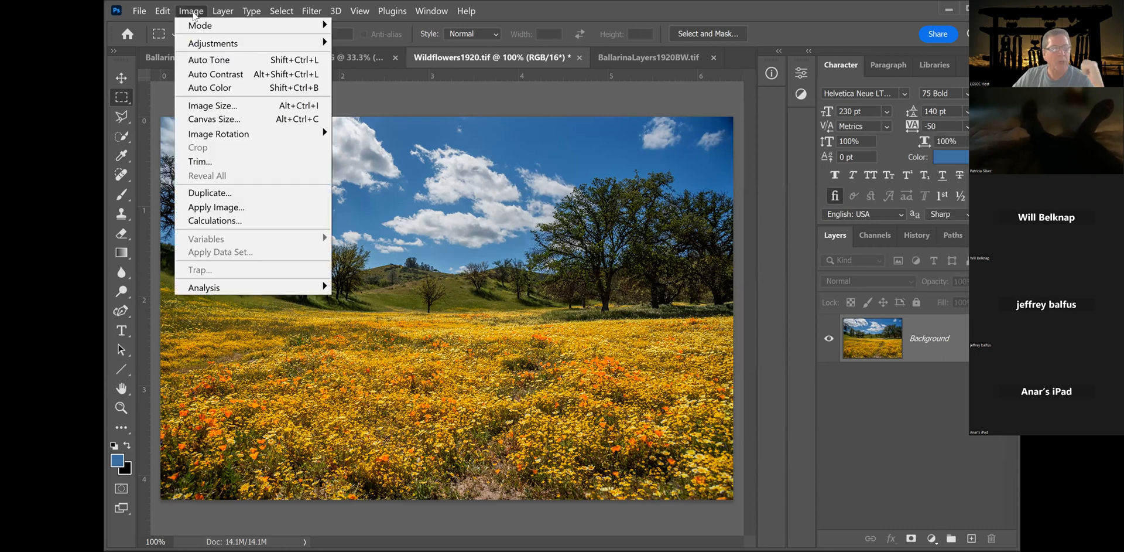
mouse_move(307, 49)
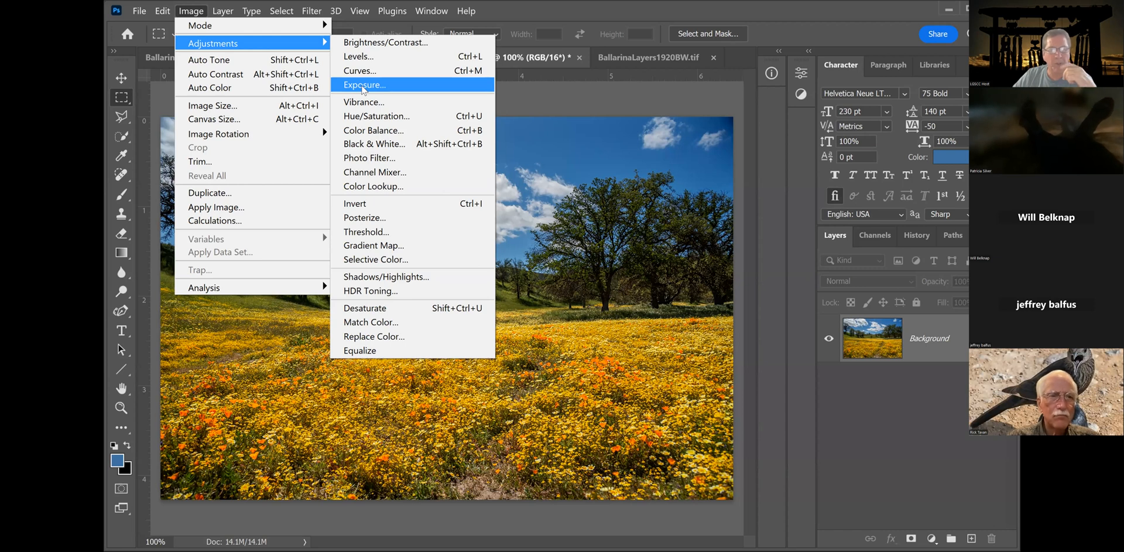
click(373, 117)
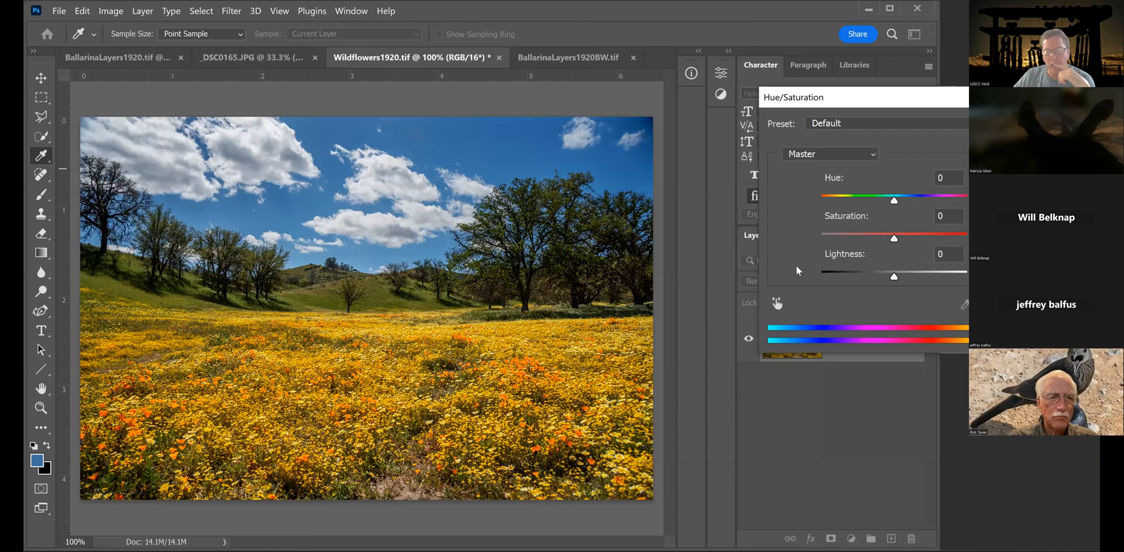
drag(761, 99, 711, 92)
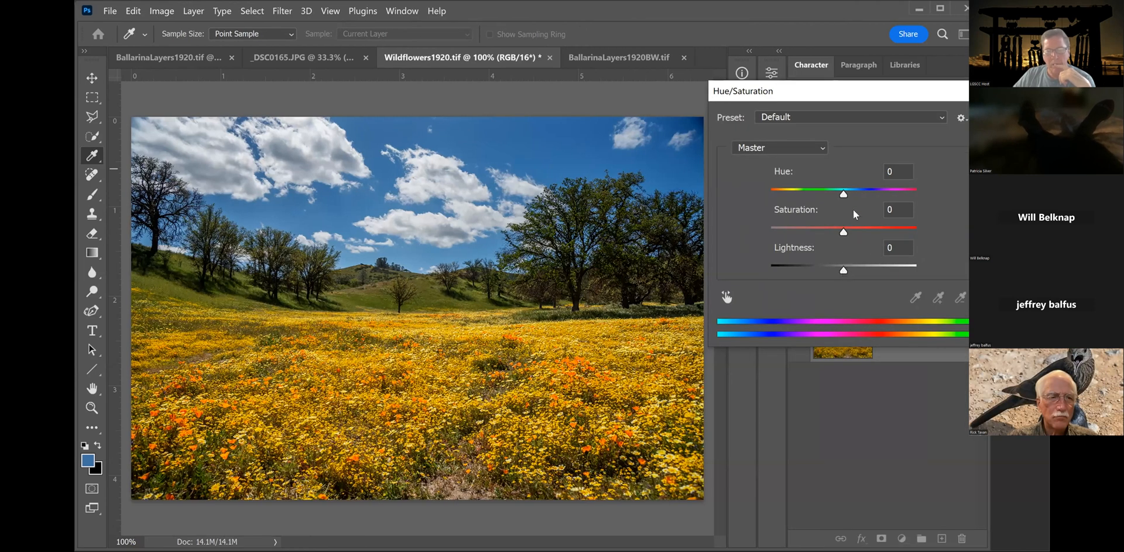
drag(841, 191, 849, 195)
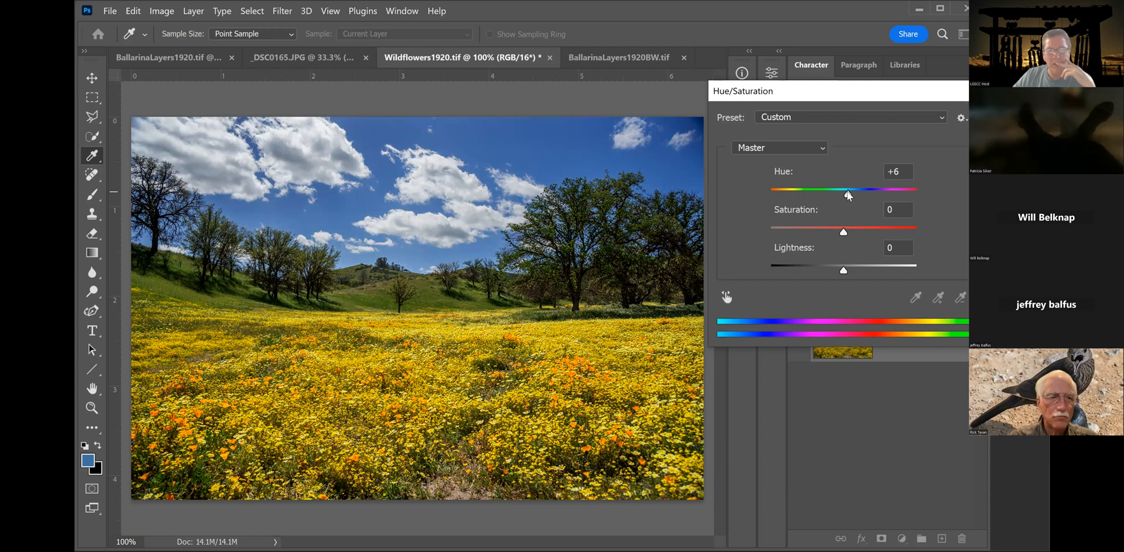
key(Tab)
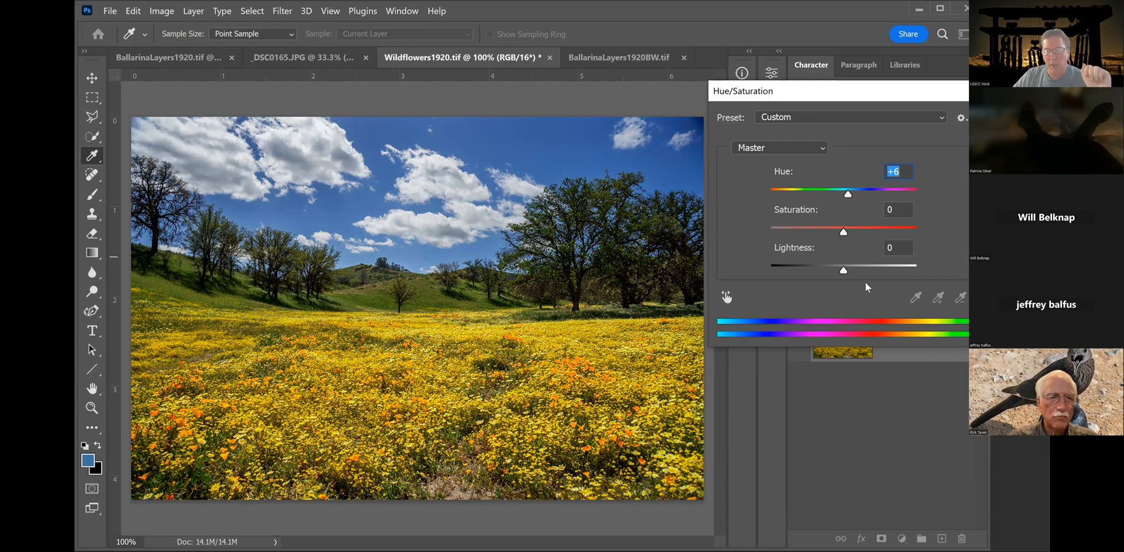
- Set master lightness to -19, try saturation +30 and hue +50, and settle on hue +8 with saturation 0
drag(841, 268, 865, 232)
mouse_move(848, 193)
mouse_down()
mouse_move(860, 195)
mouse_move(837, 192)
mouse_move(848, 196)
mouse_up()
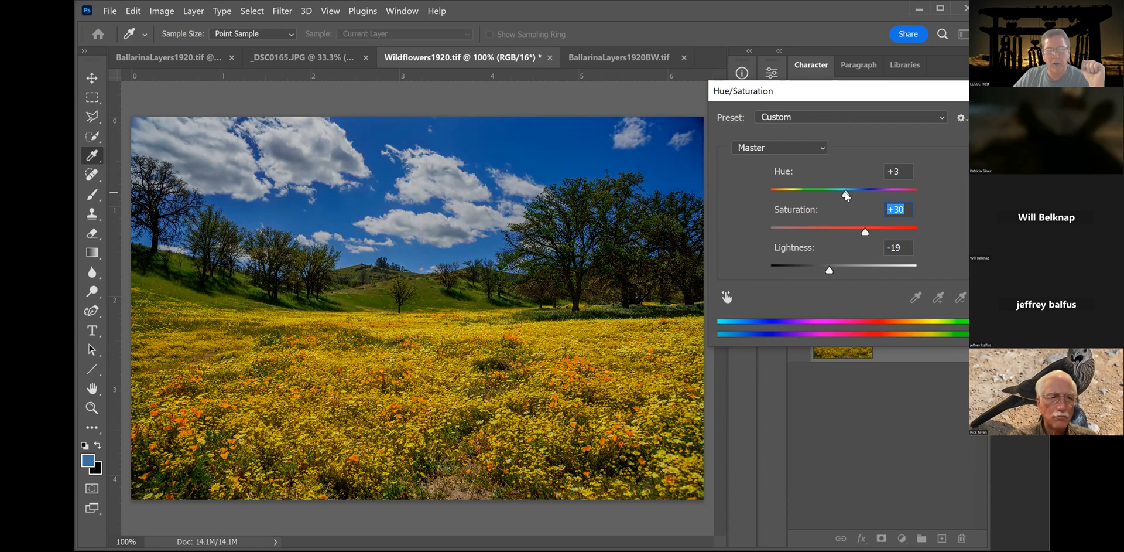
drag(848, 197, 878, 195)
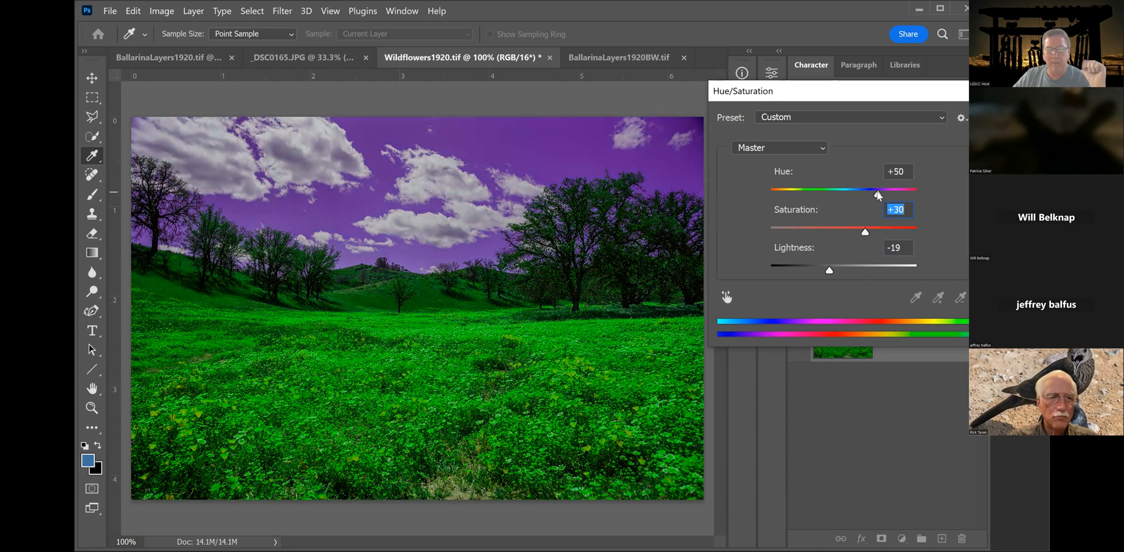
drag(878, 195, 853, 195)
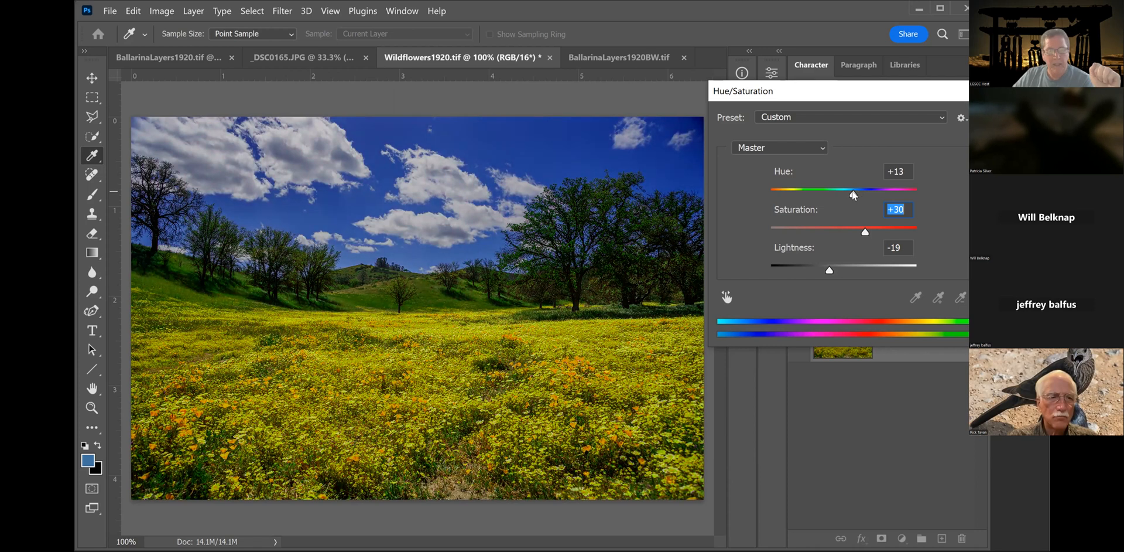
drag(852, 192, 848, 191)
click(850, 193)
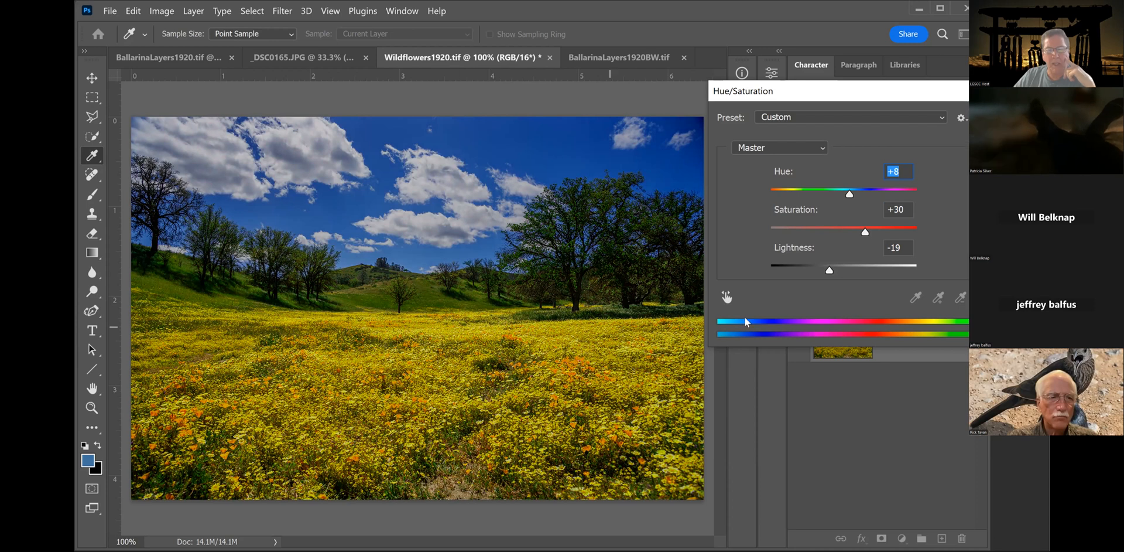
drag(862, 230, 844, 231)
key(Tab)
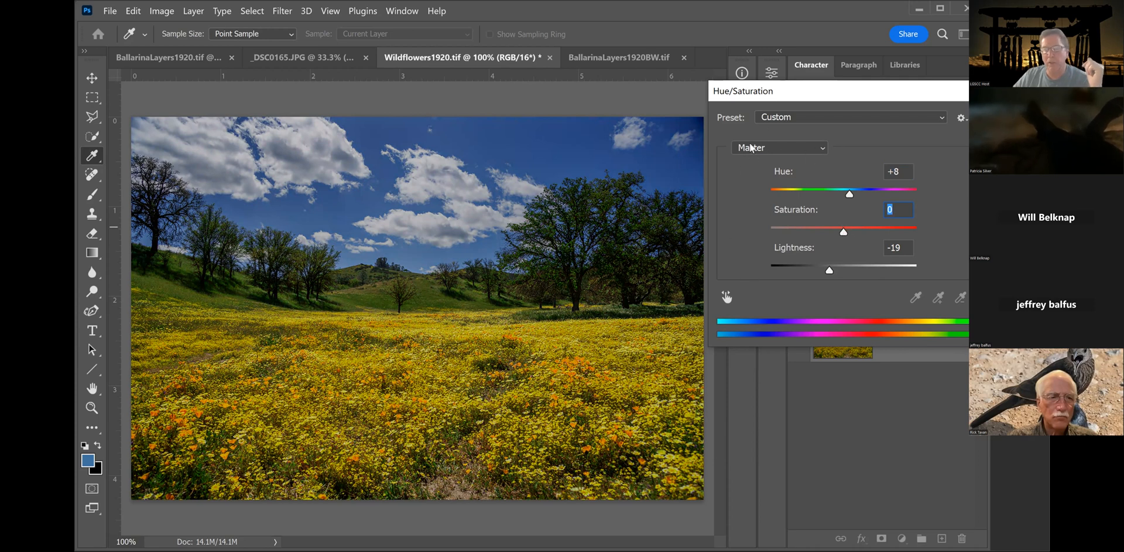
- Target the Yellows range, try its hue at -9, -35 and -47, and bring it back to +1
click(819, 148)
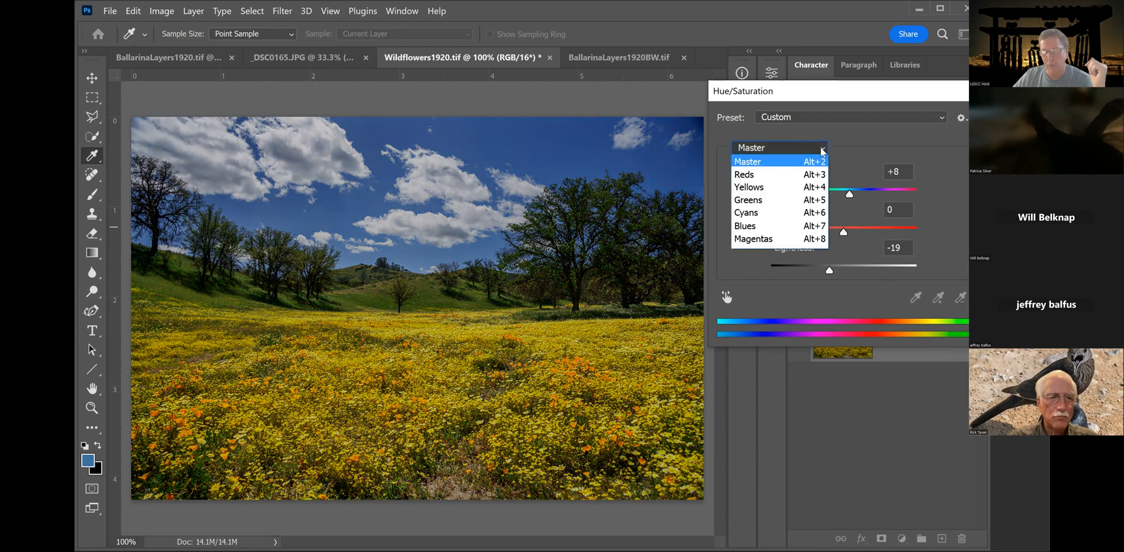
click(765, 188)
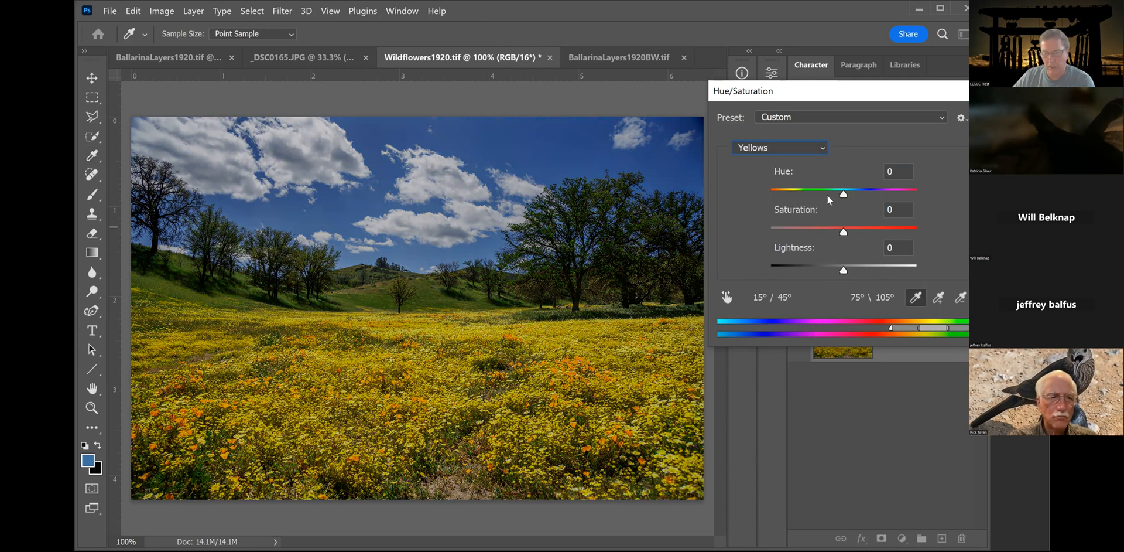
drag(844, 194, 838, 197)
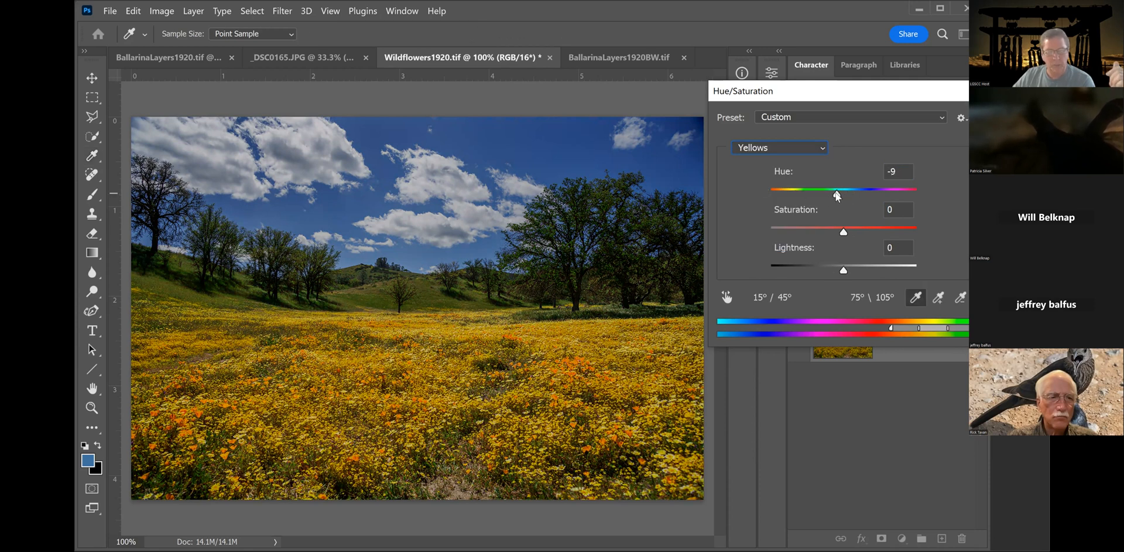
drag(842, 194, 818, 192)
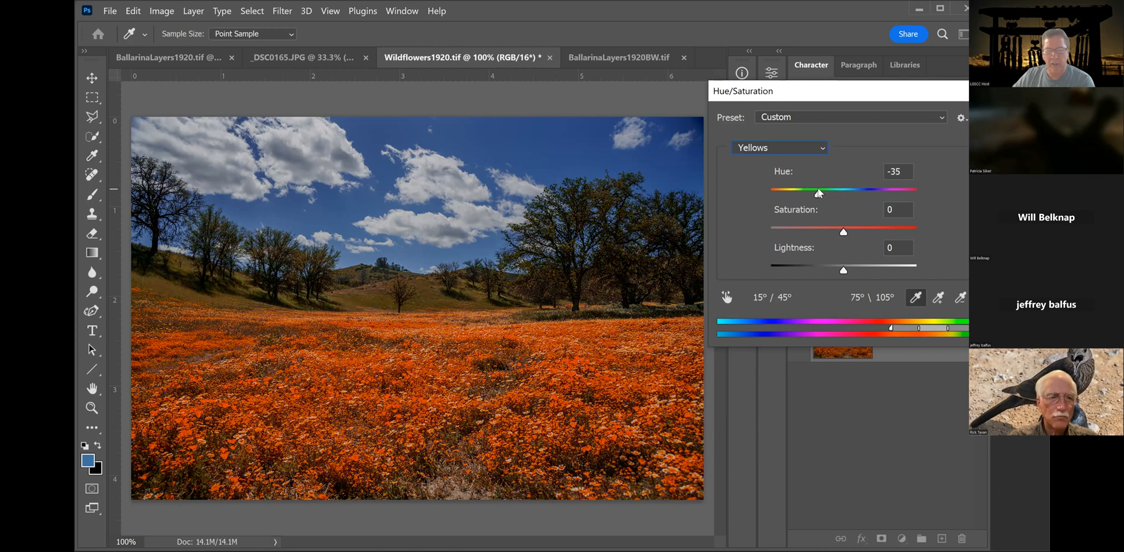
drag(818, 192, 809, 193)
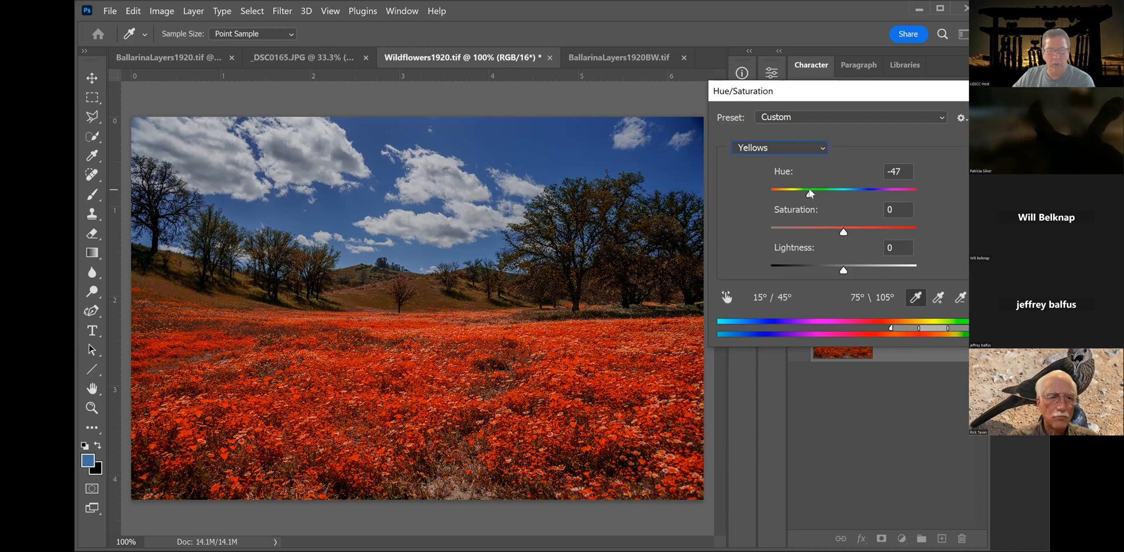
drag(810, 194, 843, 193)
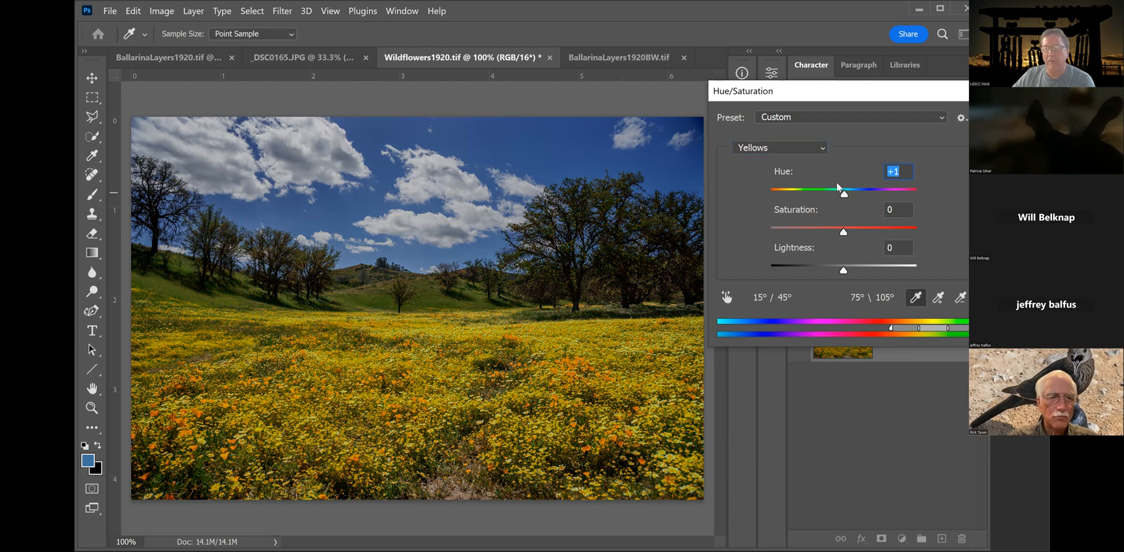
- Return the Hue/Saturation adjustment to the Master range and close its dialog
click(822, 149)
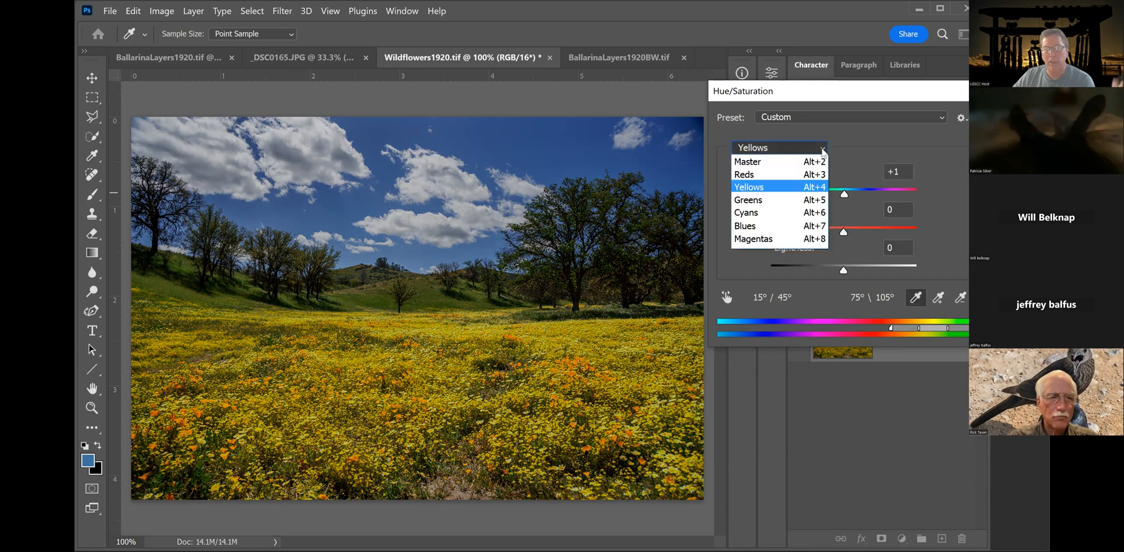
click(794, 158)
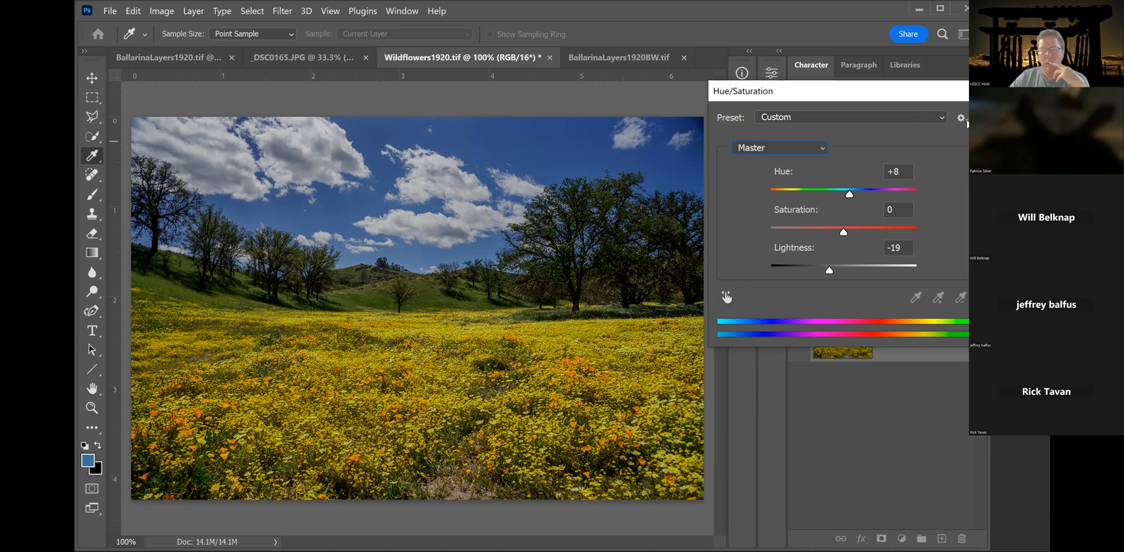
key(Escape)
key(m)
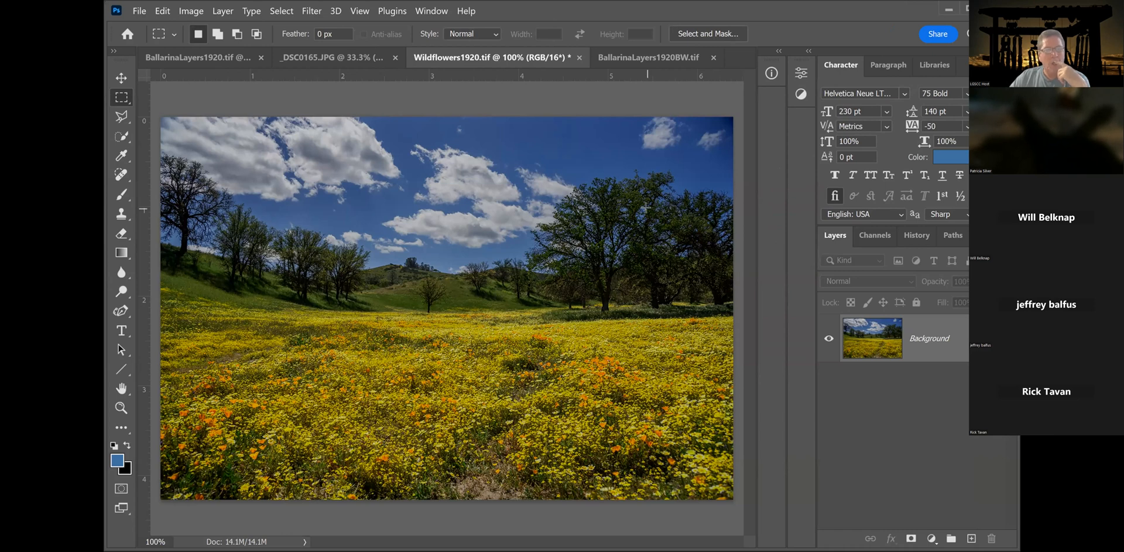
click(189, 11)
mouse_move(210, 46)
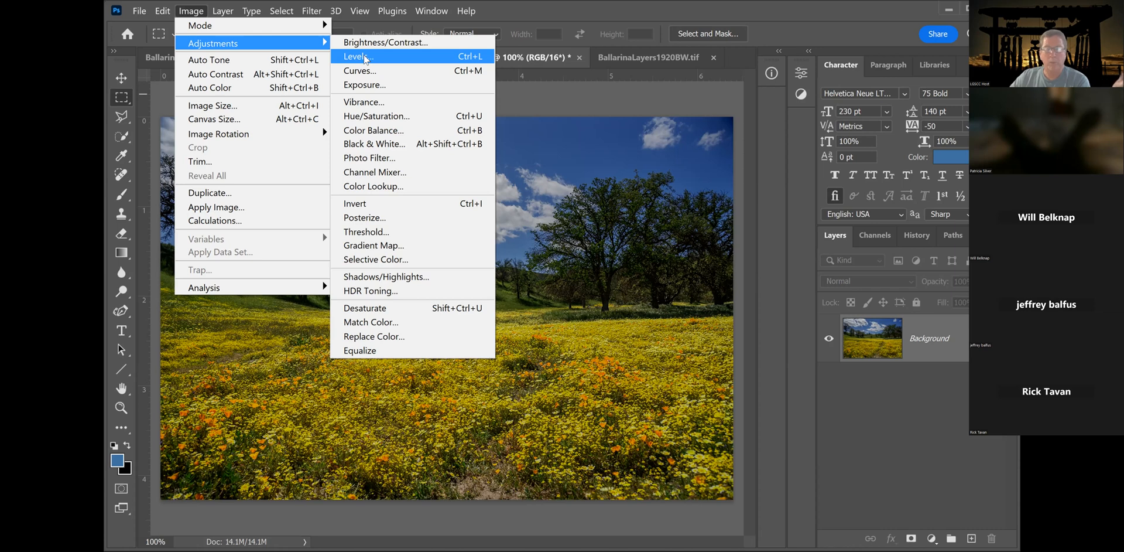
click(375, 131)
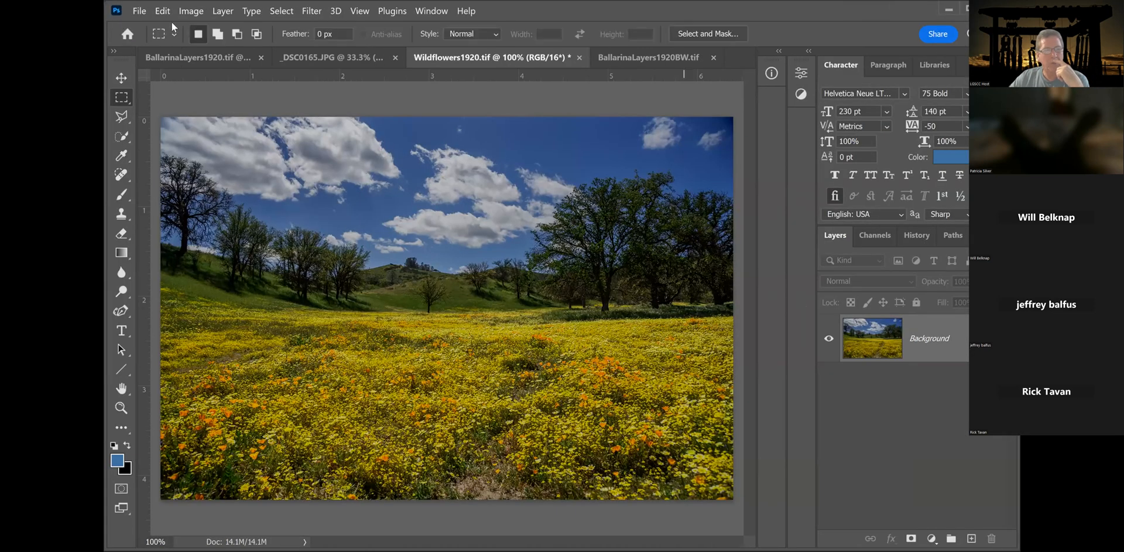
click(190, 12)
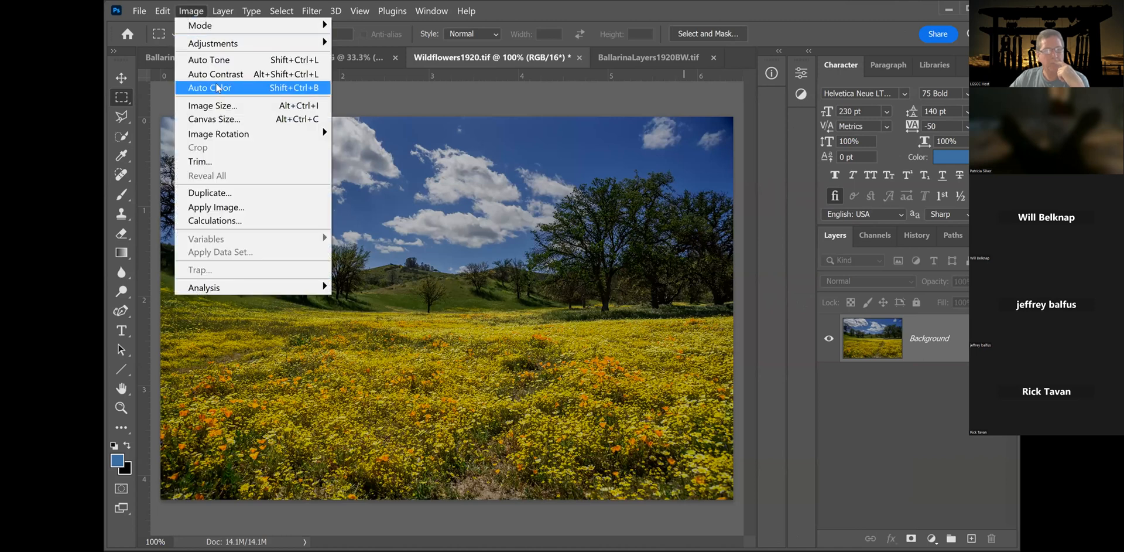
mouse_move(212, 43)
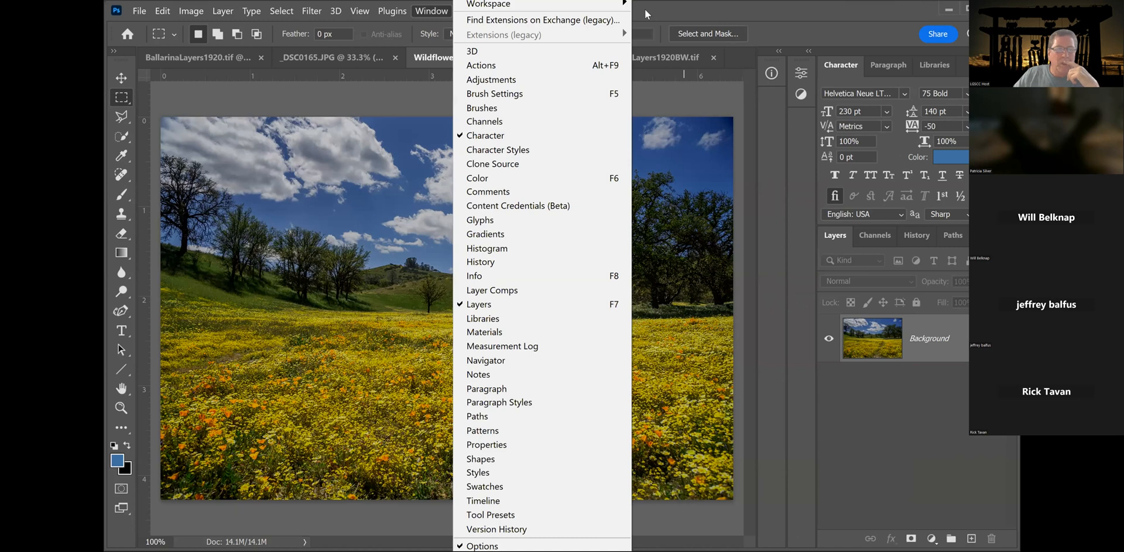
click(298, 99)
- Switch to BallarinaLayers1920.tif and try a Black & White adjustment on Layer 2
click(194, 51)
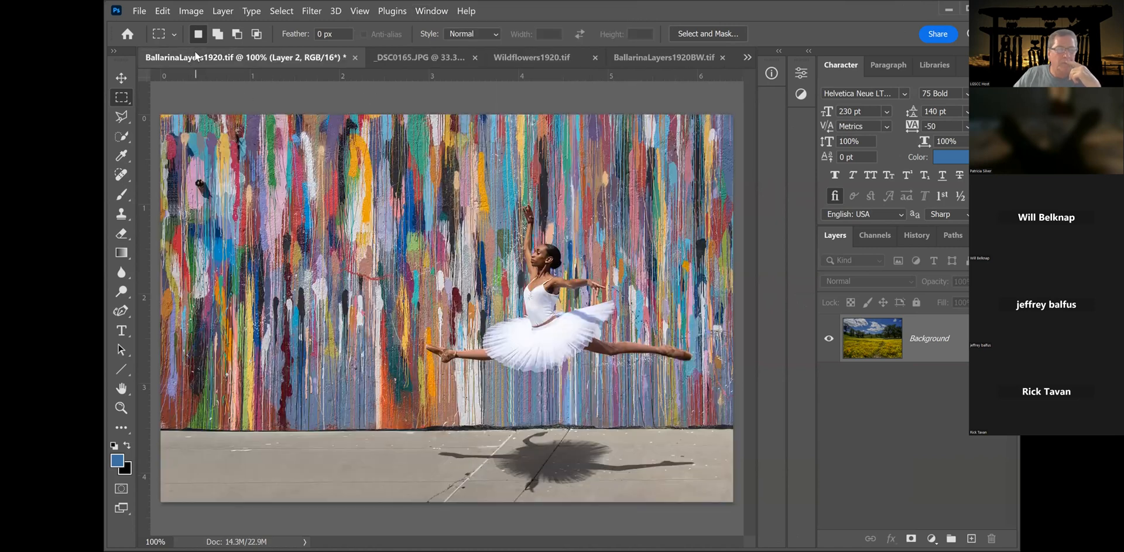
click(192, 12)
mouse_move(211, 43)
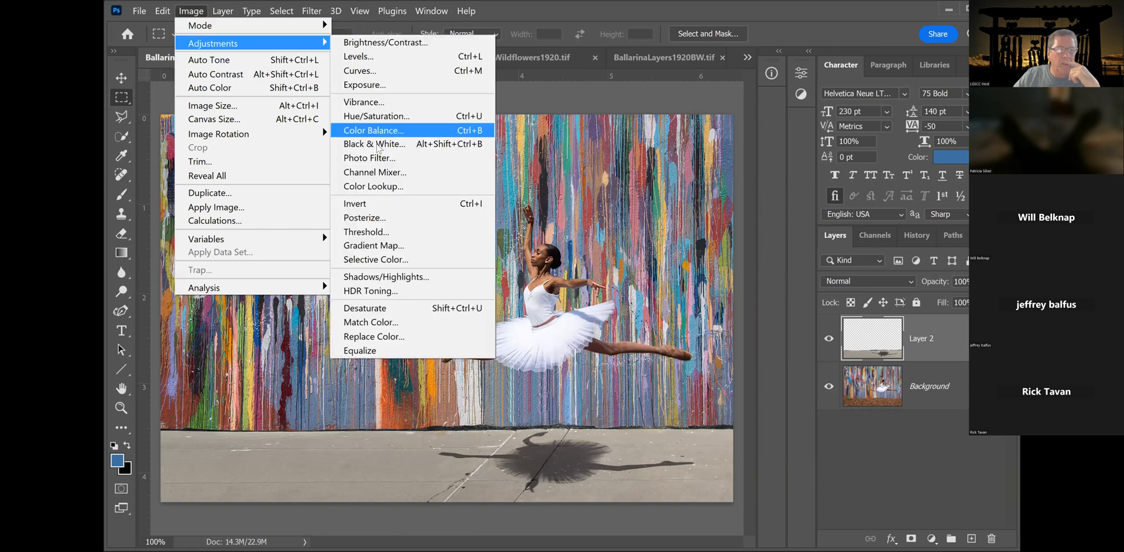
click(377, 145)
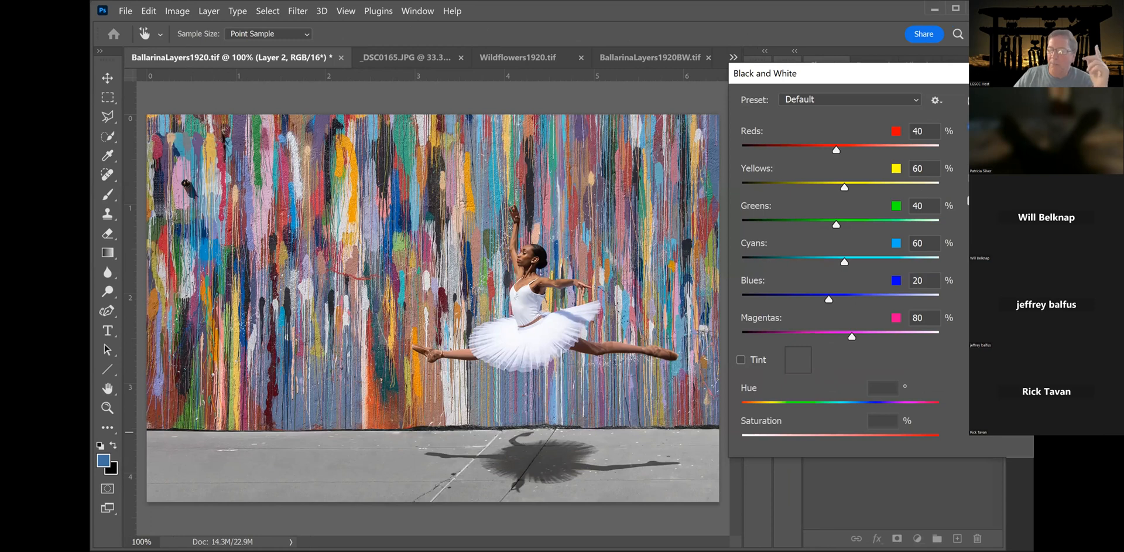
key(Escape)
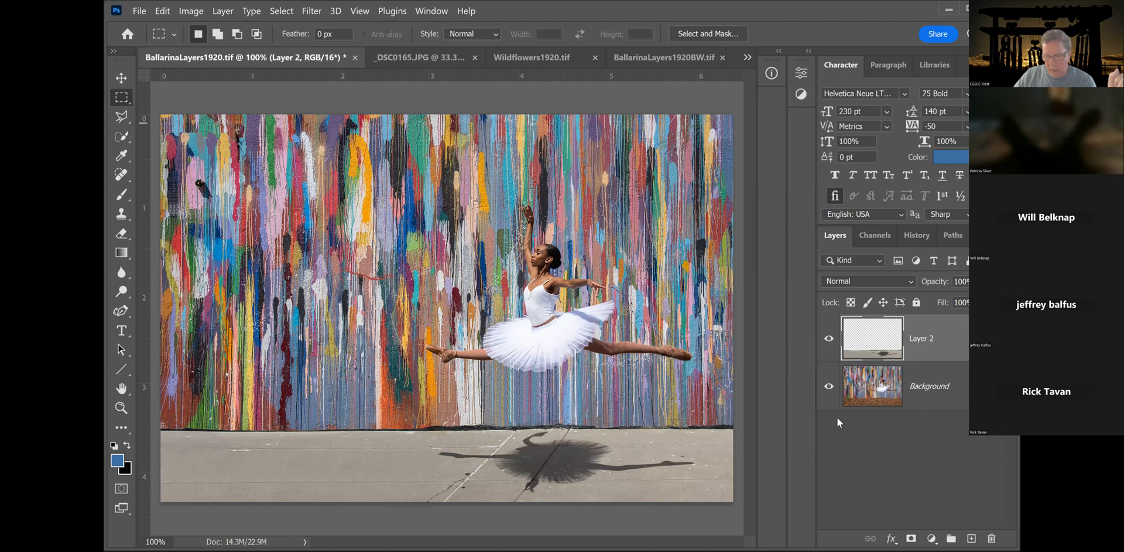
- Compare the ballerina composite with Layer 2 hidden and shown, and view the source photo _DSC0165.JPG
click(827, 340)
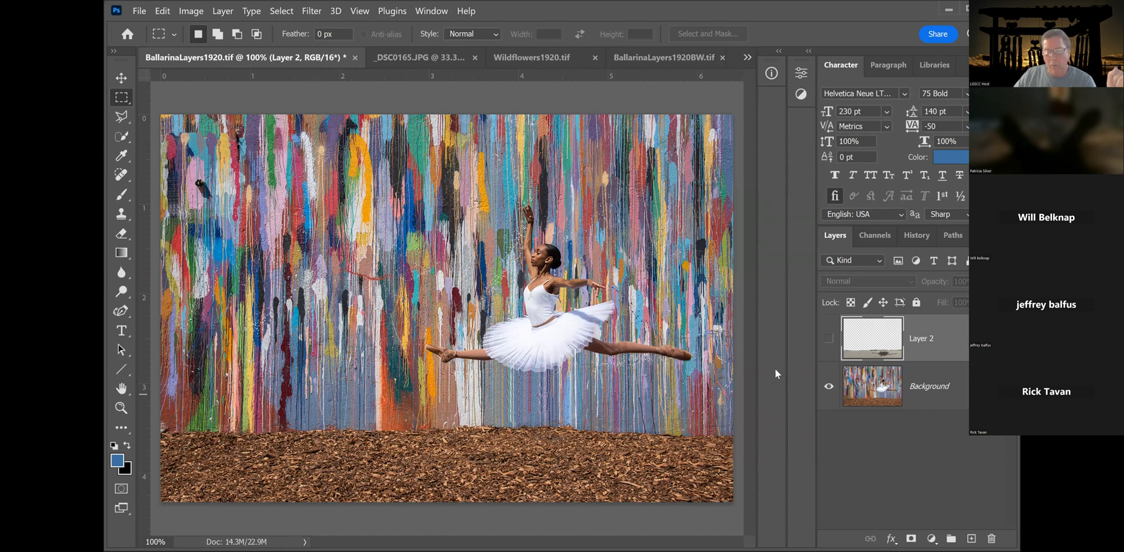
click(829, 340)
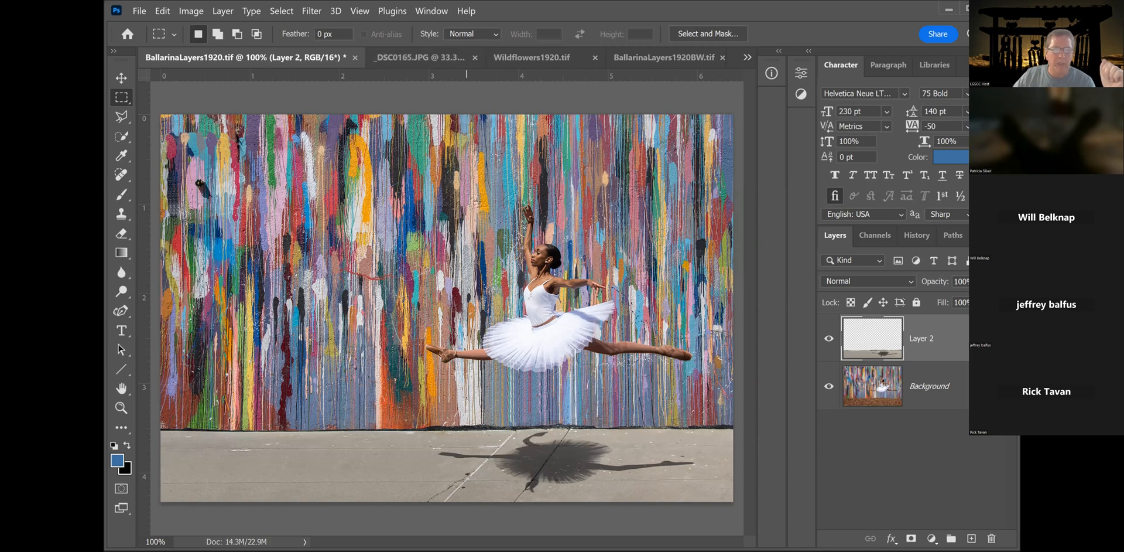
click(434, 61)
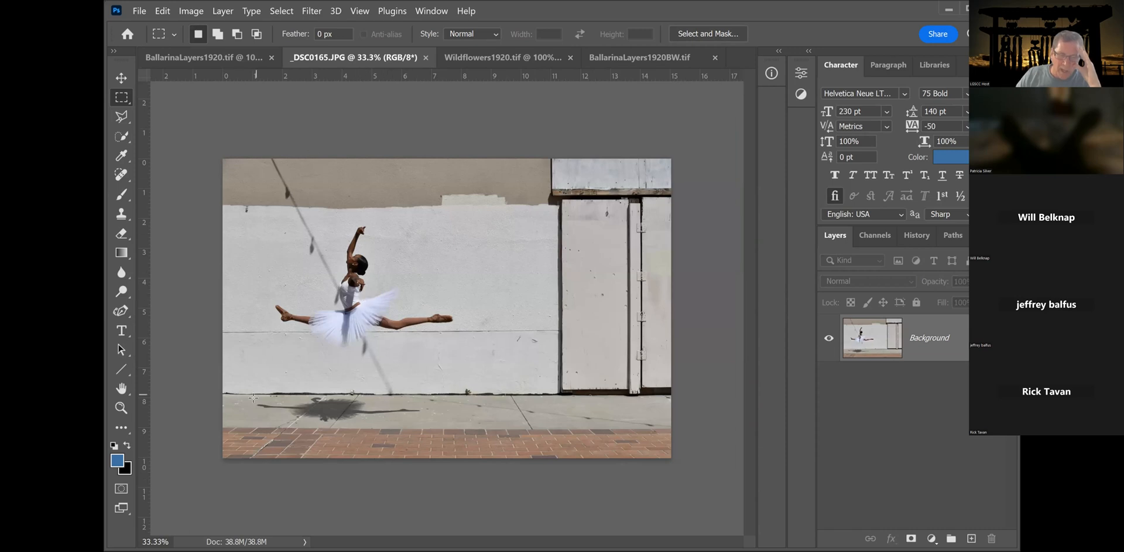
click(208, 60)
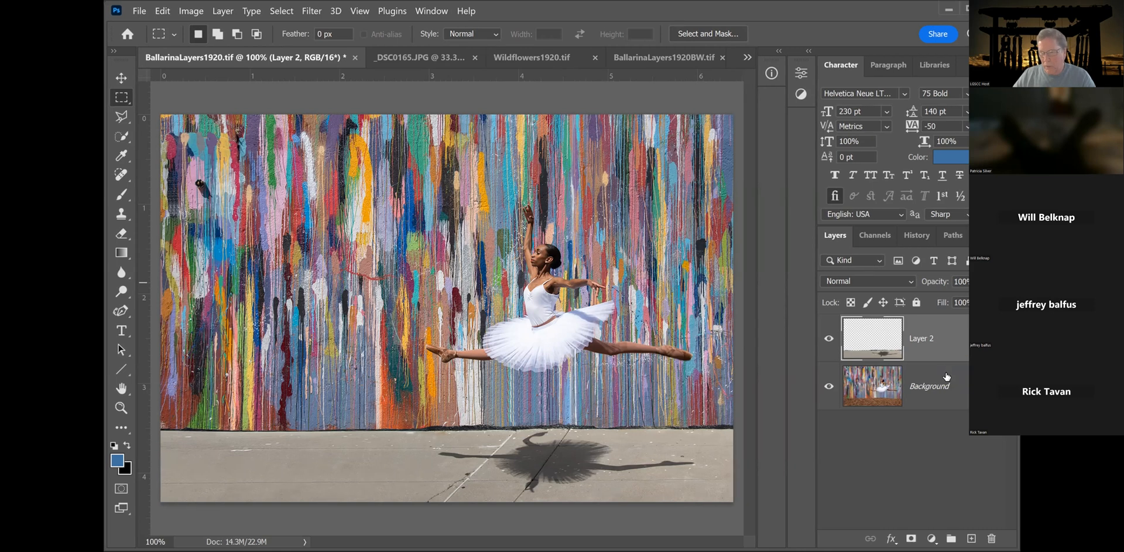
- Merge Layer 2 and the Background of the ballerina image into one layer
click(946, 376)
right_click(946, 375)
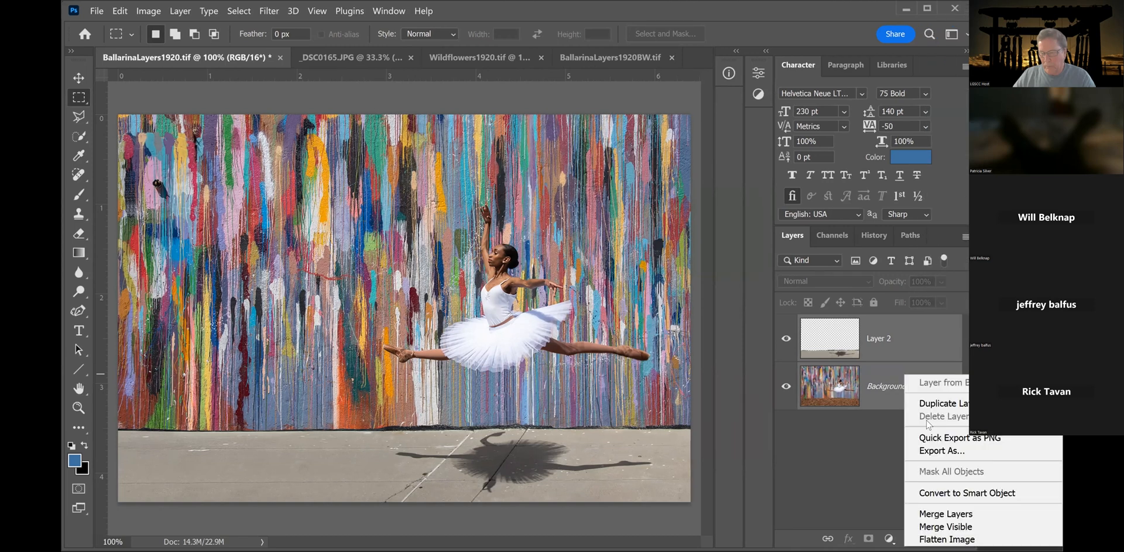
click(947, 513)
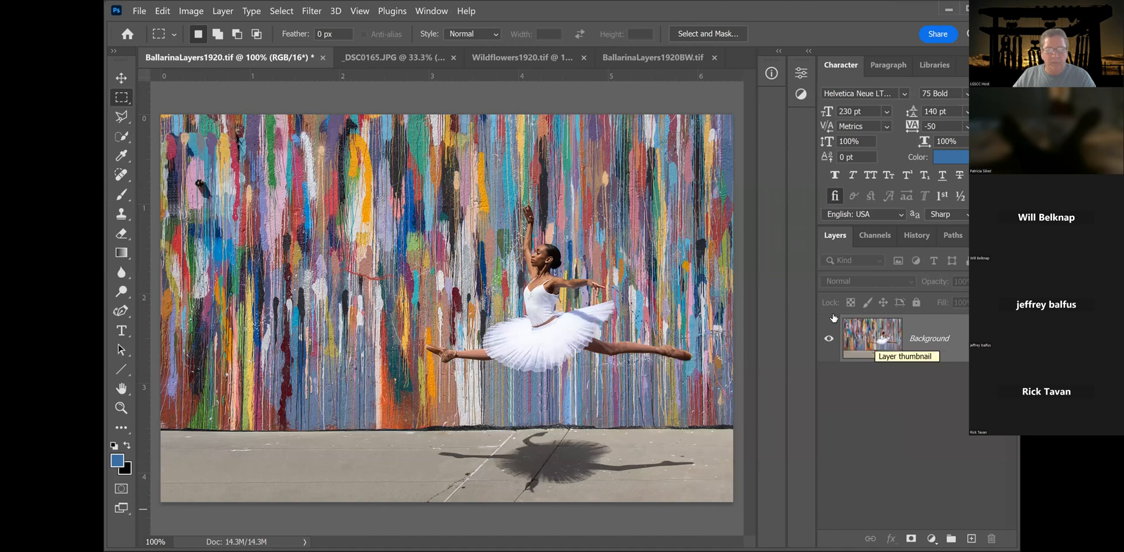
- Start a Black & White adjustment on the merged ballerina image with the Default preset
click(193, 11)
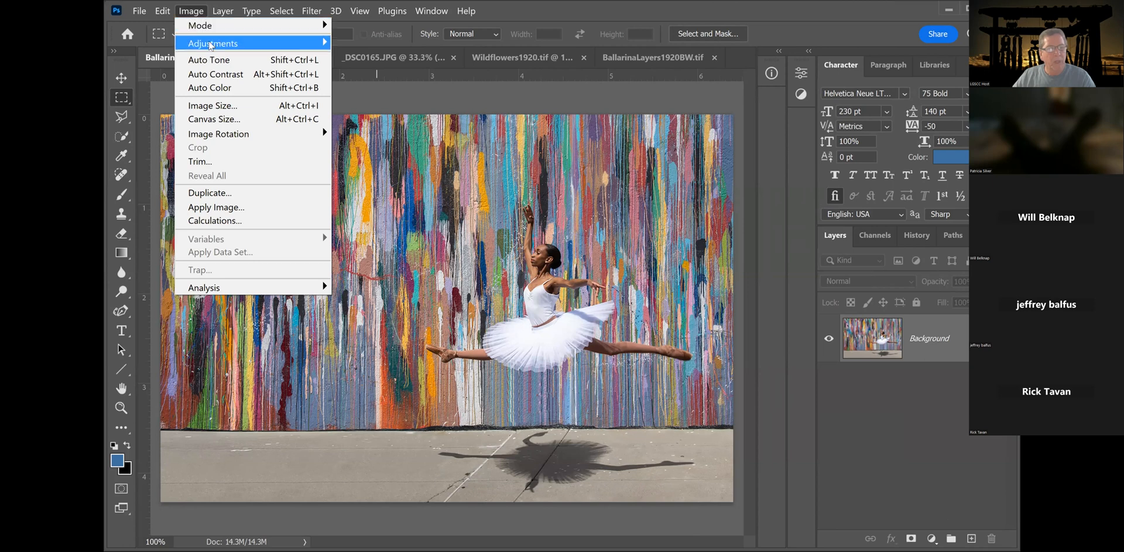
mouse_move(211, 44)
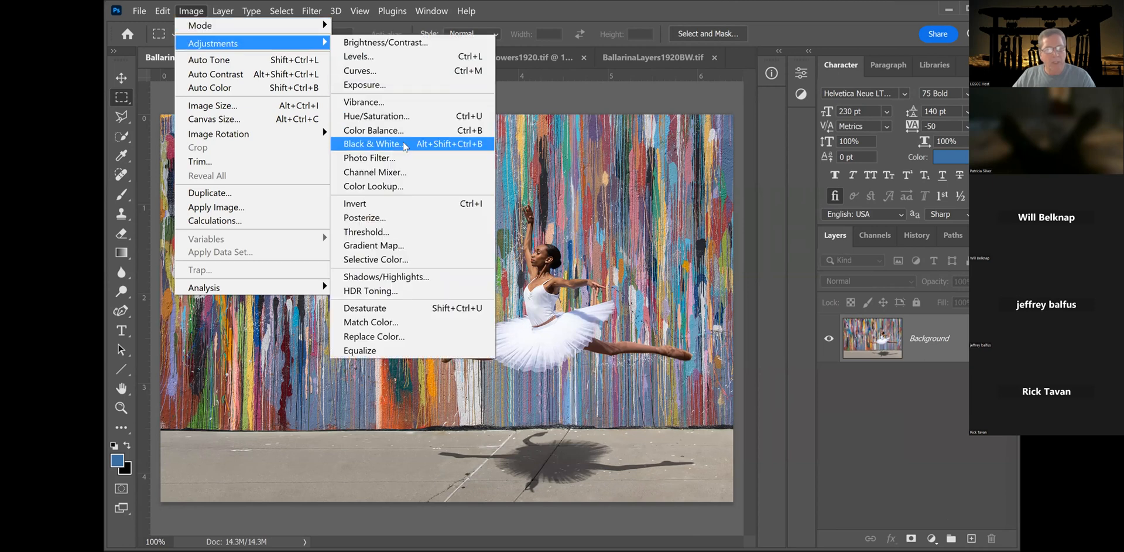
key(Return)
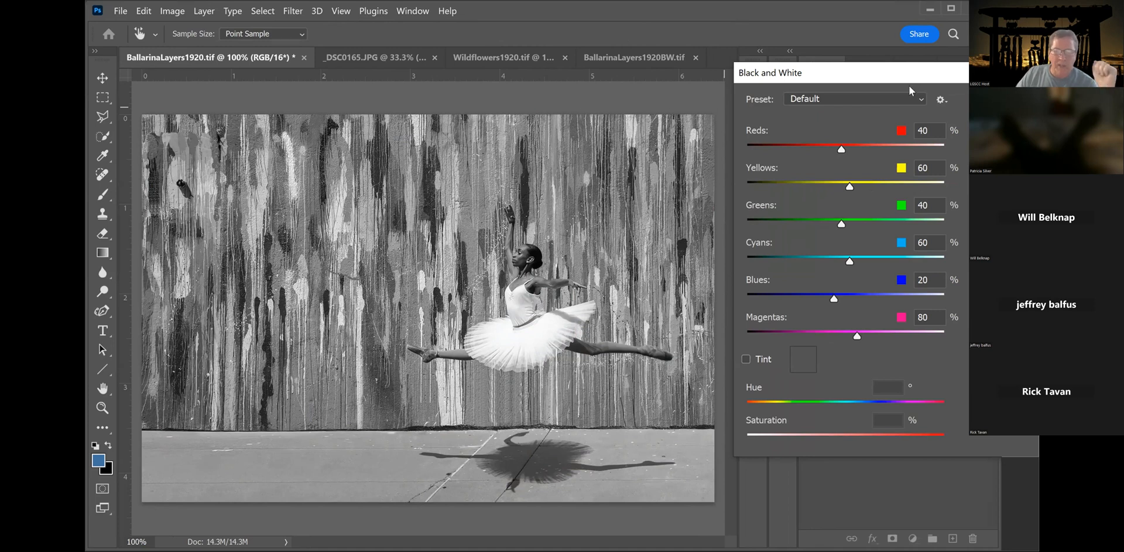
- Try the Black & White mix with Reds darkened and brought back to 40%, and Yellows lowered to 28%
drag(841, 150, 821, 146)
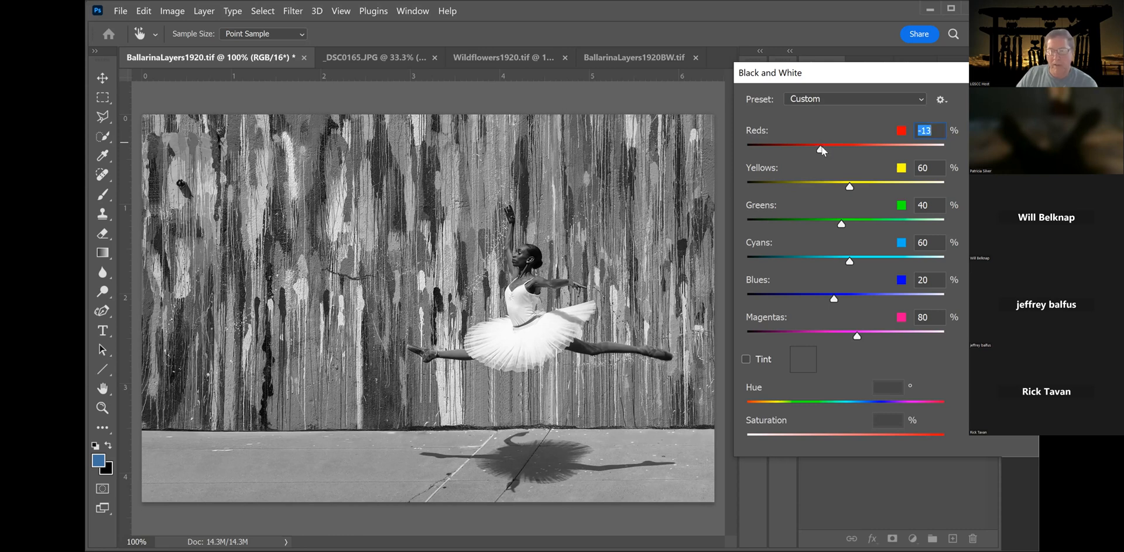
mouse_move(821, 146)
mouse_down()
mouse_move(789, 147)
mouse_move(842, 150)
mouse_up()
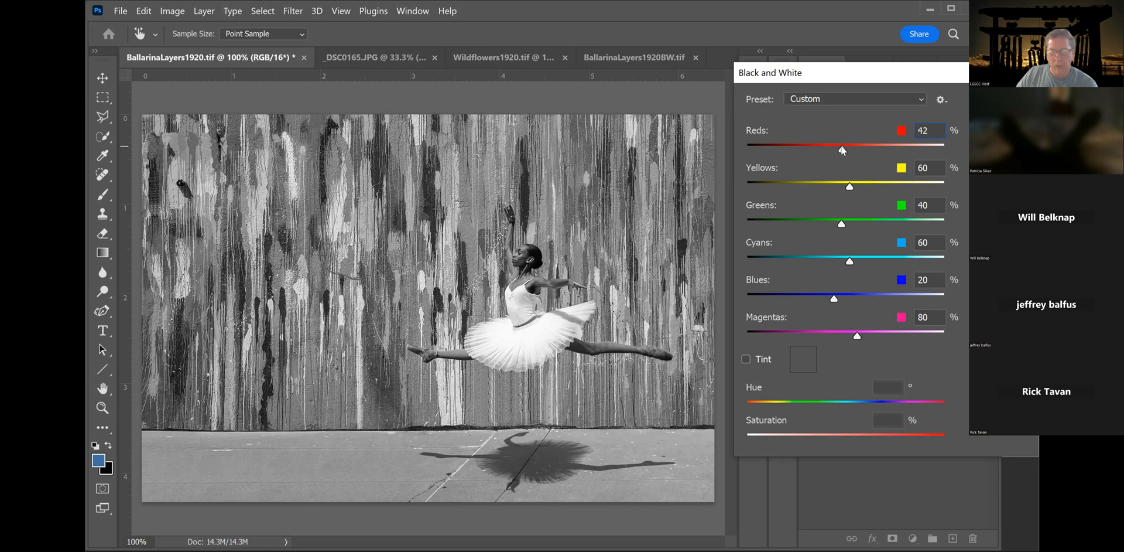
drag(838, 147, 843, 149)
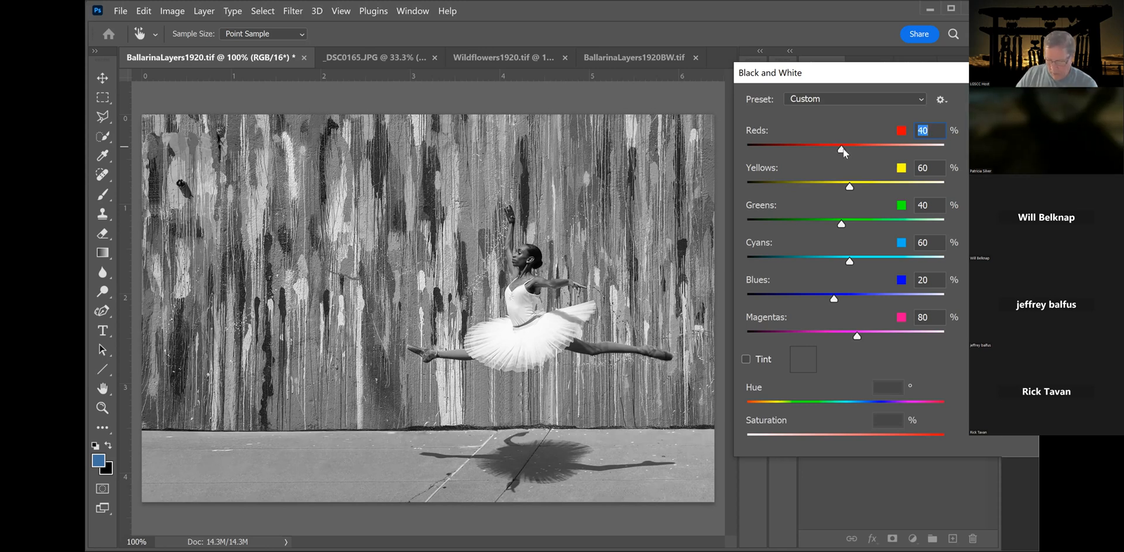
drag(850, 187, 834, 183)
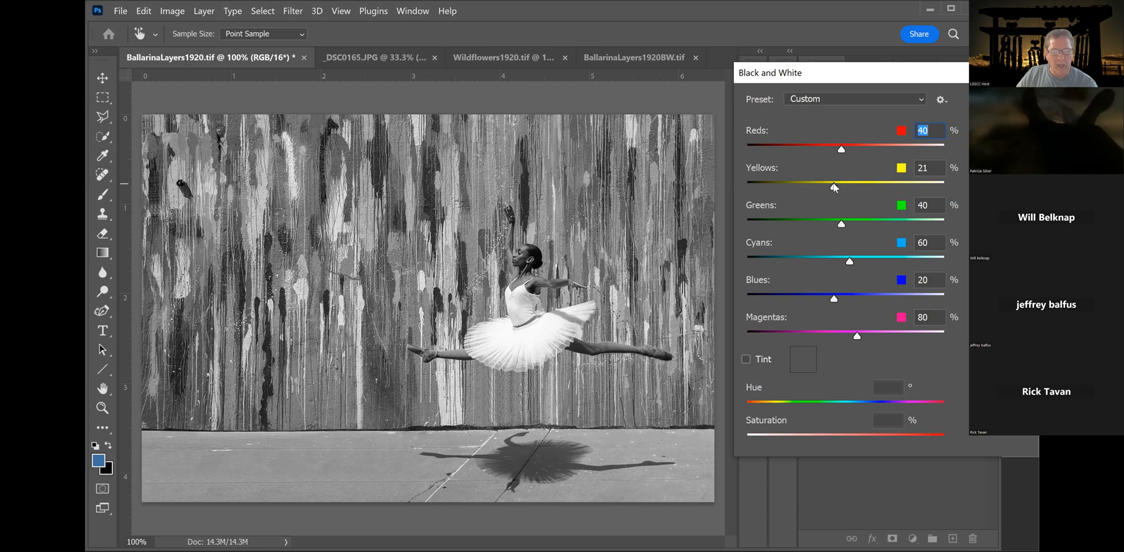
drag(834, 183, 838, 185)
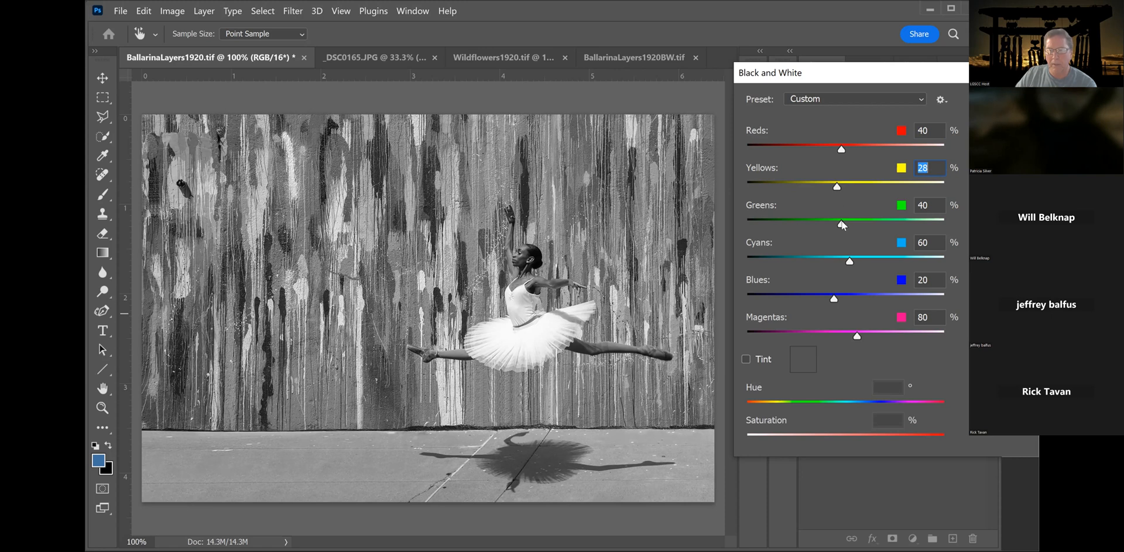
- Try darker tones with Greens at -145%, Cyans at -60% and Blues at -57%, reduce Magentas, and discard the Black & White adjustment
drag(841, 220, 768, 227)
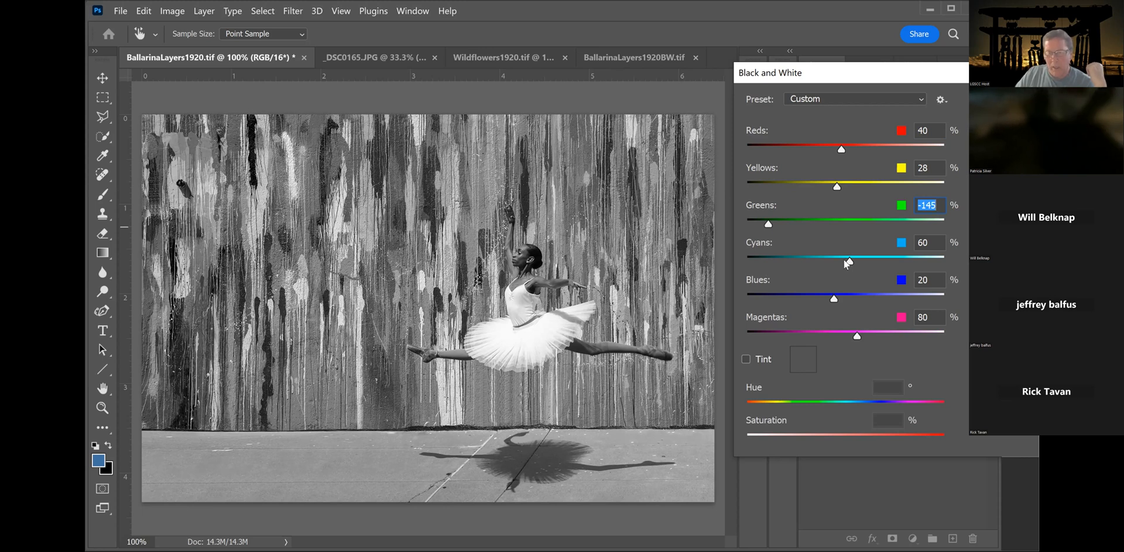
drag(849, 263, 801, 263)
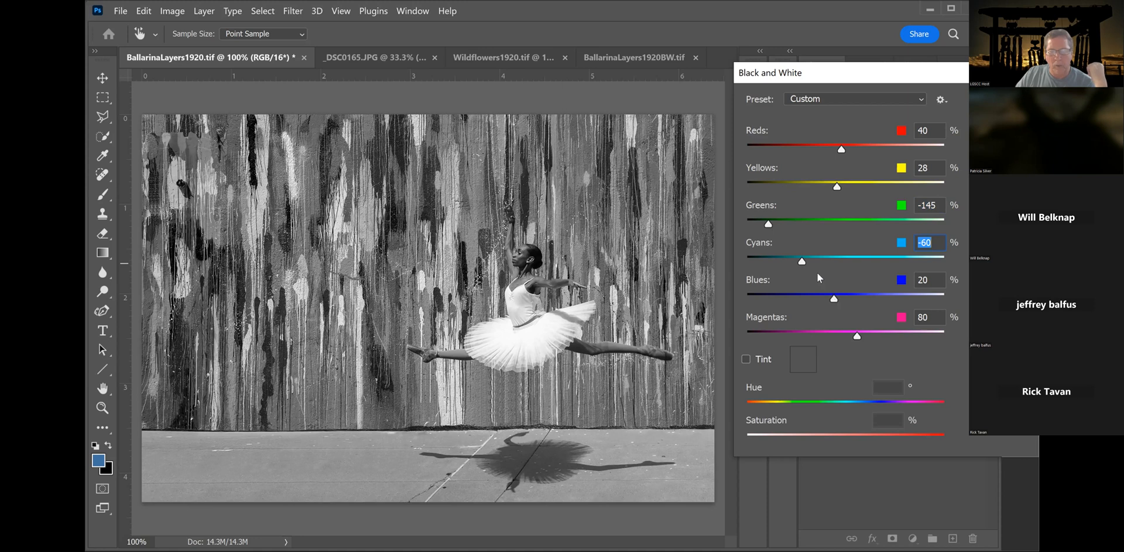
drag(832, 299, 798, 299)
click(804, 299)
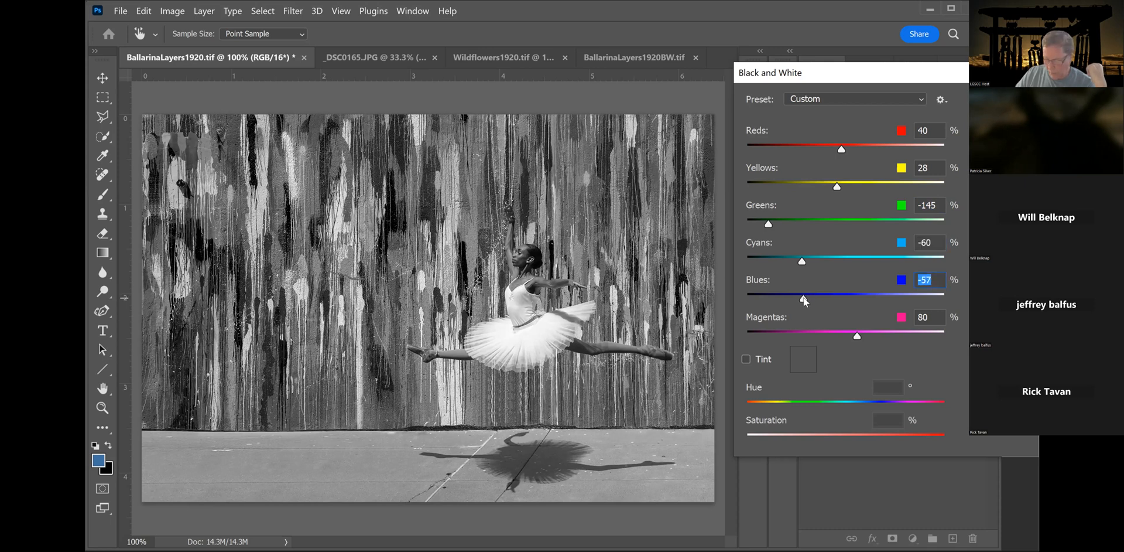
click(857, 337)
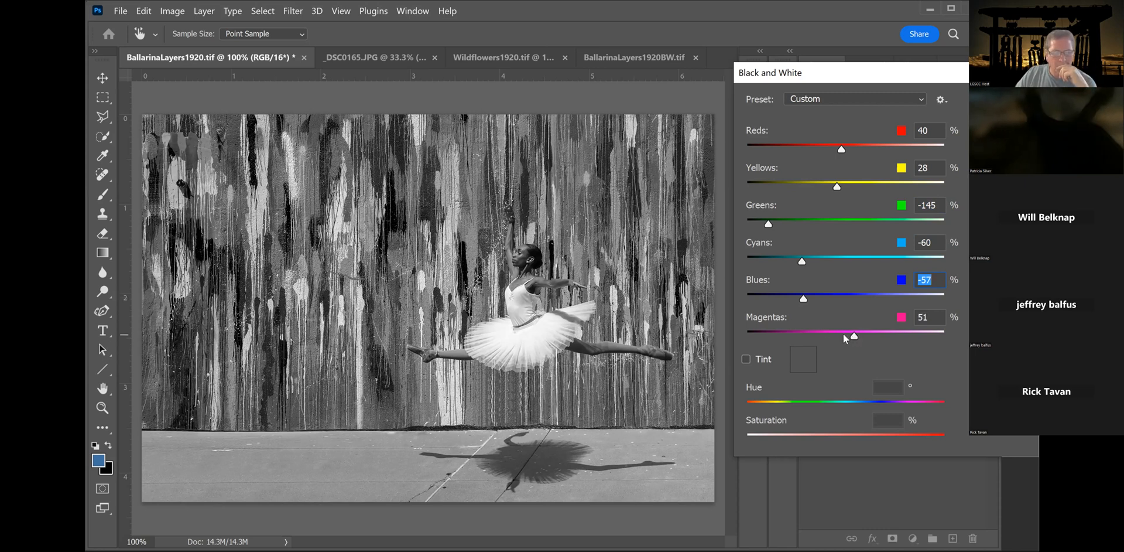
mouse_move(841, 337)
mouse_down()
mouse_move(850, 333)
mouse_move(794, 334)
mouse_move(823, 331)
mouse_up()
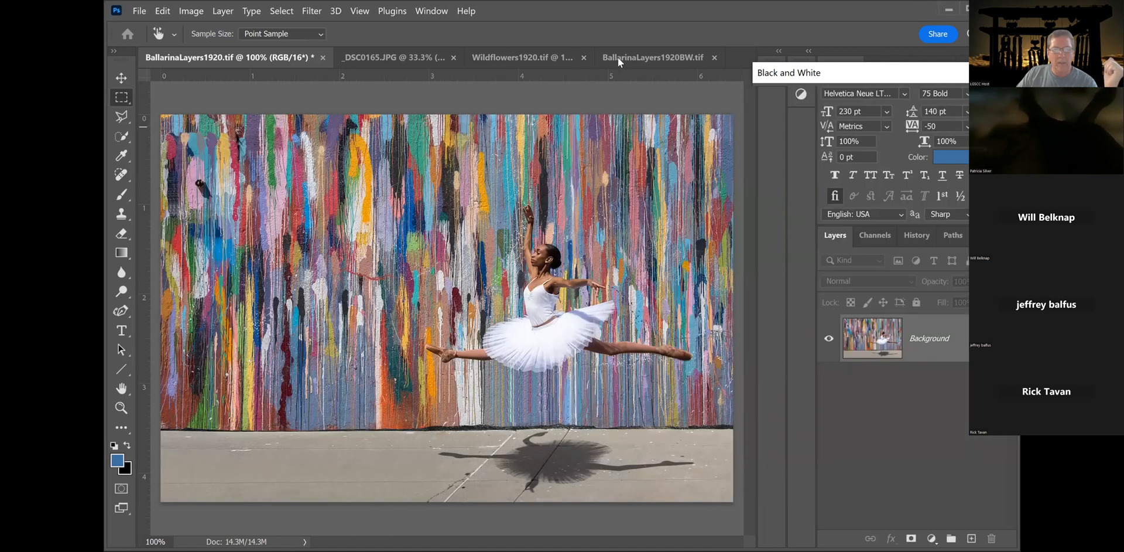
- View the finished conversion BallarinaLayers1920BW.tif at 100% and return to the colour image BallarinaLayers1920.tif
click(622, 58)
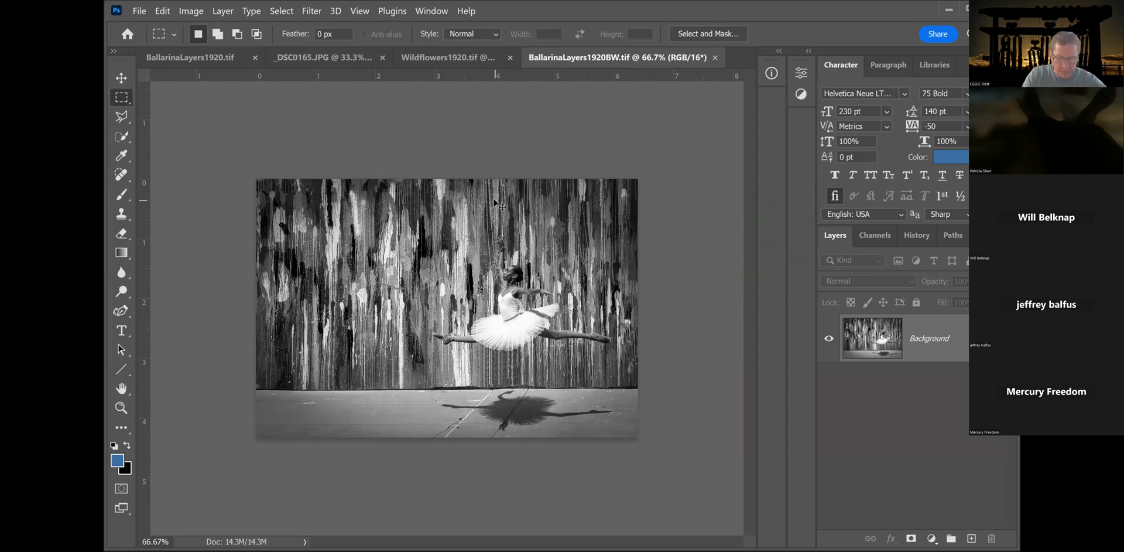
key(ctrl+1)
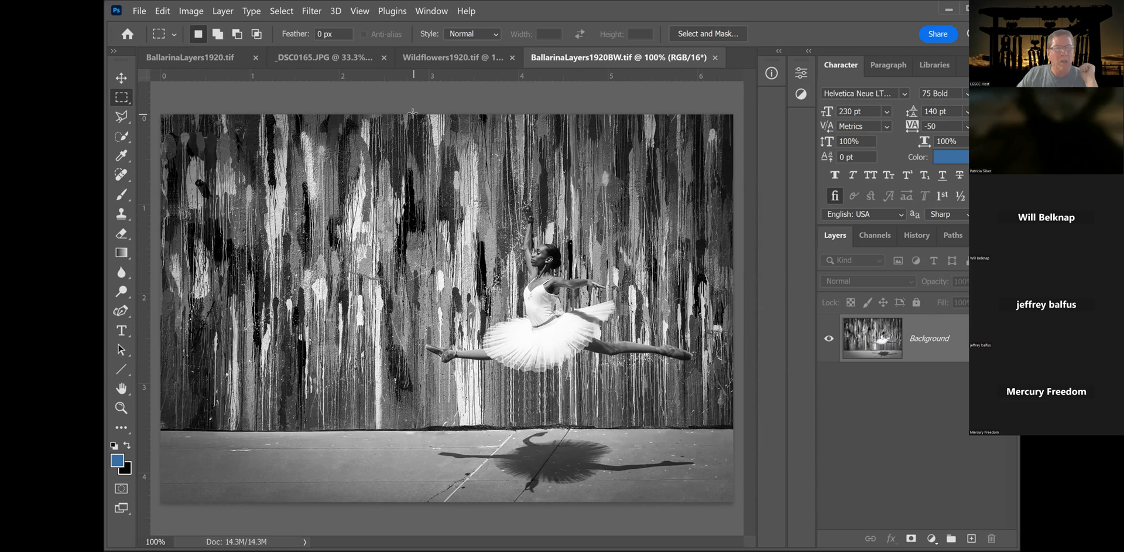
click(208, 58)
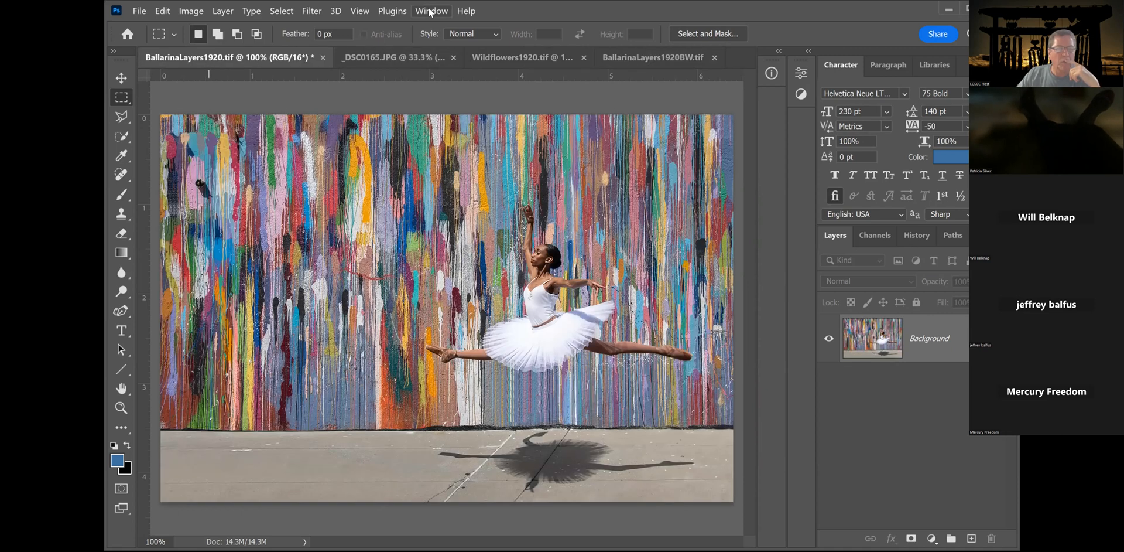
- Try a Camera Raw Filter vignette of -36 on the colour ballerina image and discard the changes
click(313, 12)
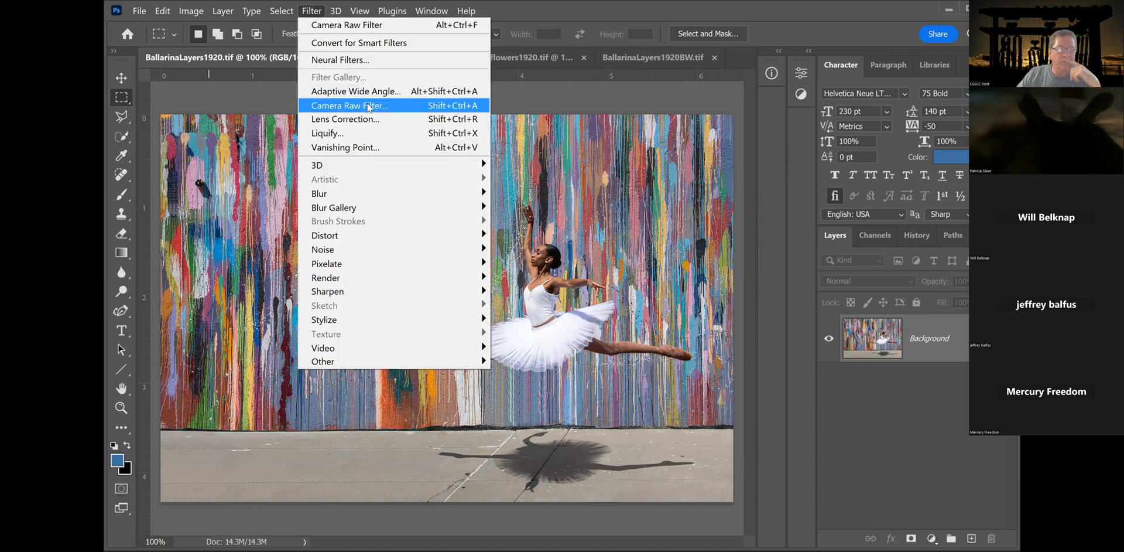
click(369, 106)
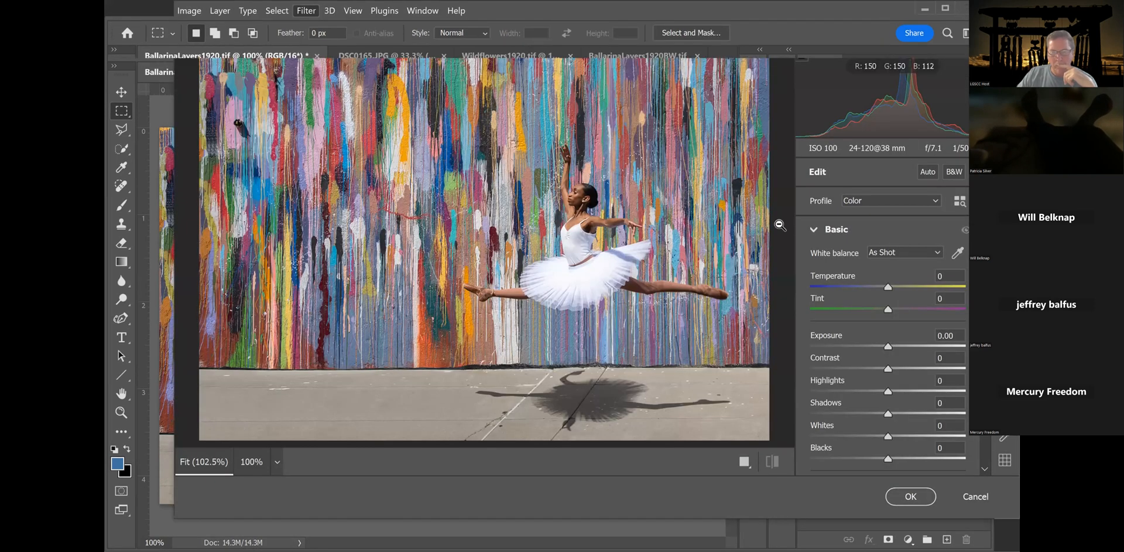
scroll(984, 437, down, 10)
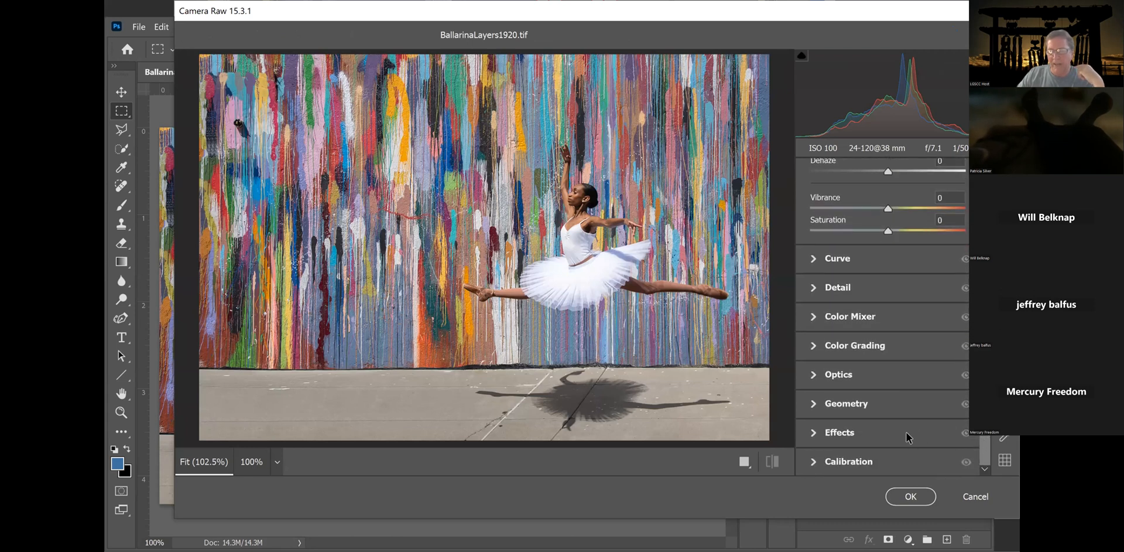
click(906, 432)
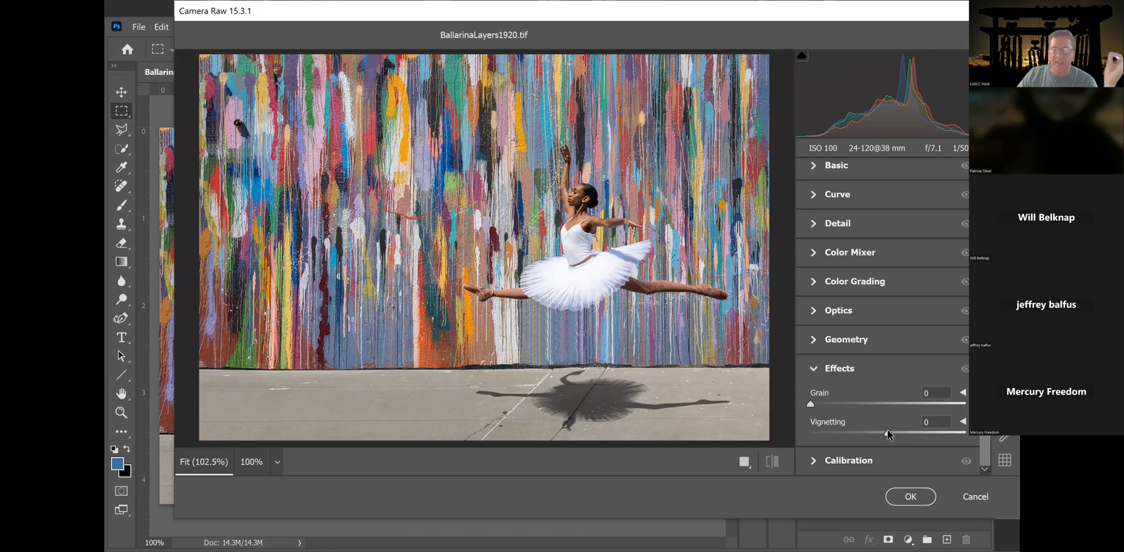
drag(889, 432, 848, 434)
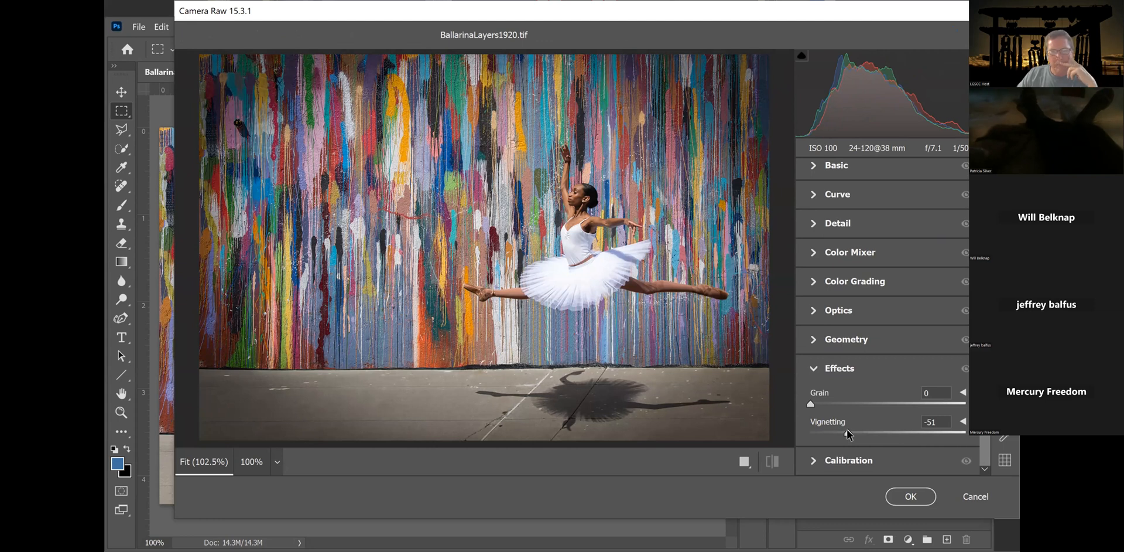
drag(847, 433, 857, 433)
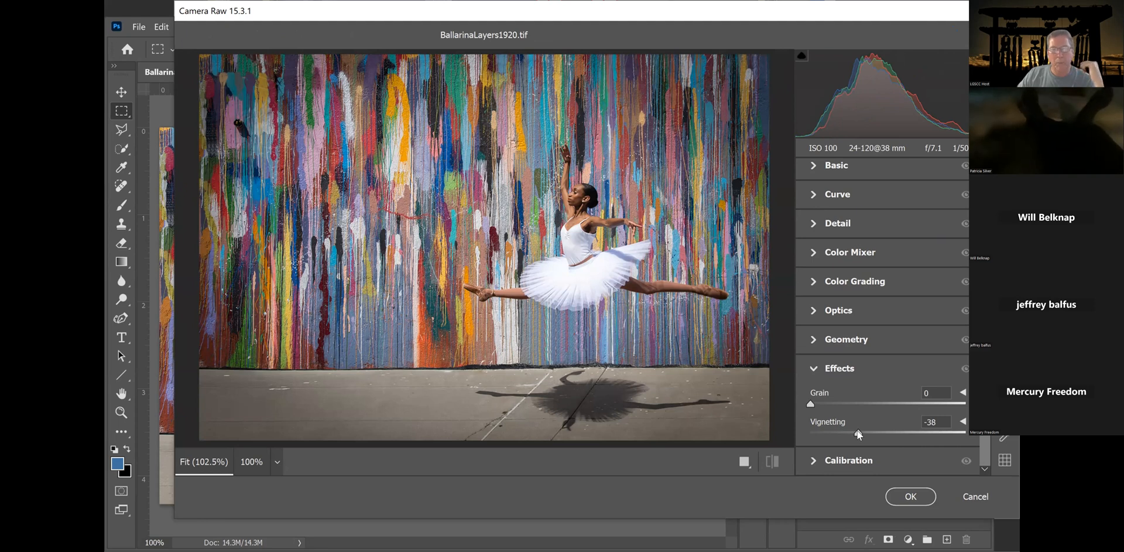
drag(858, 433, 860, 433)
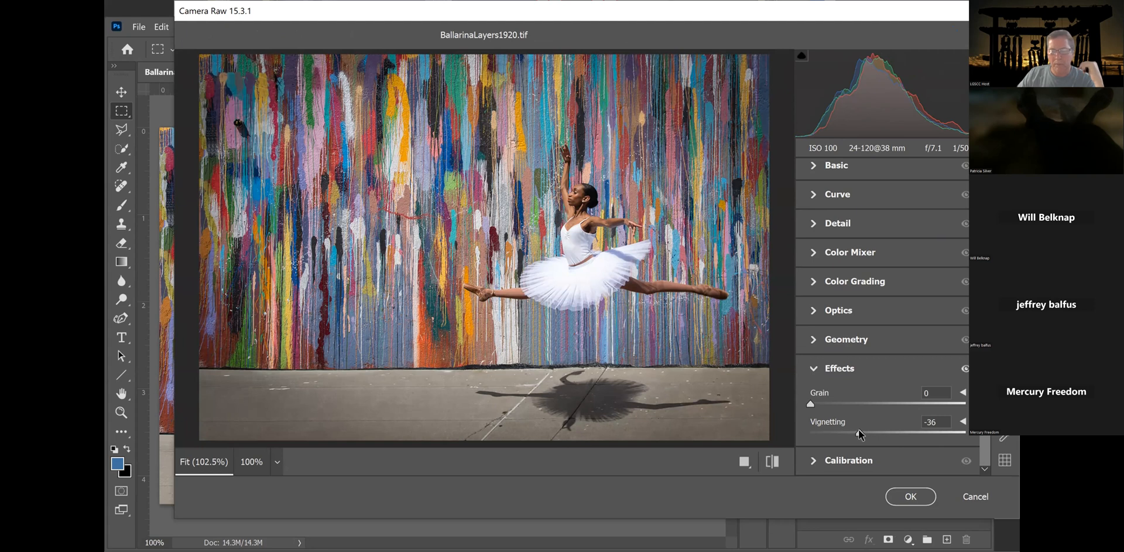
click(976, 496)
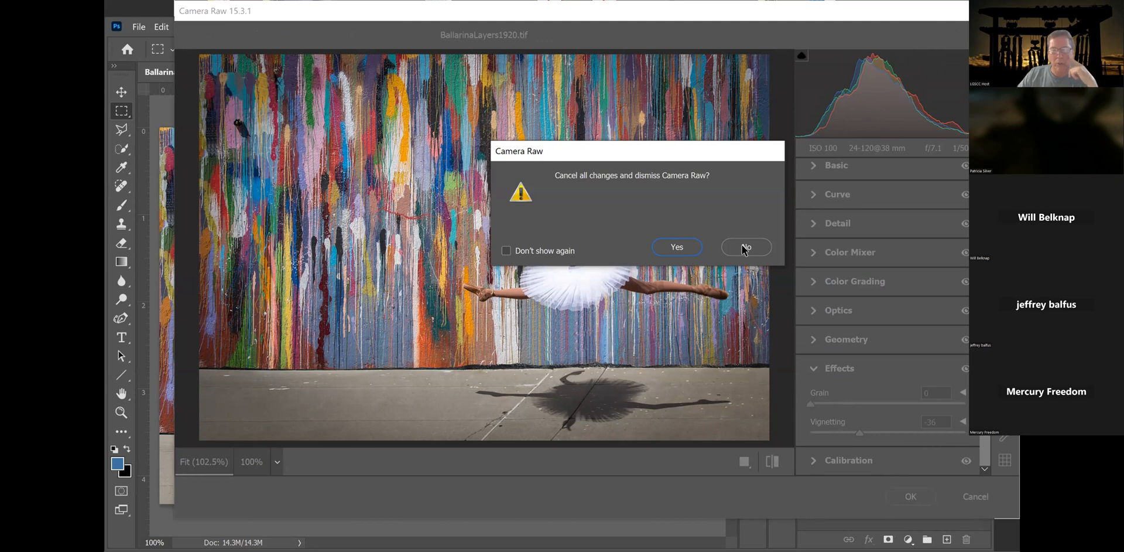
click(684, 248)
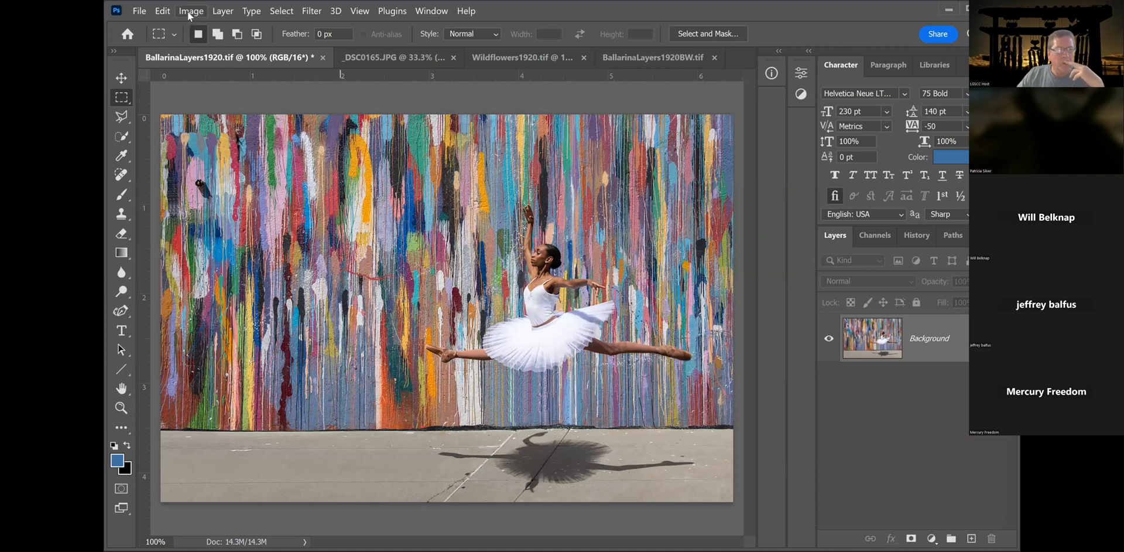
- Switch to the black-and-white version, BallarinaLayers1920BW.tif
click(190, 13)
mouse_move(199, 43)
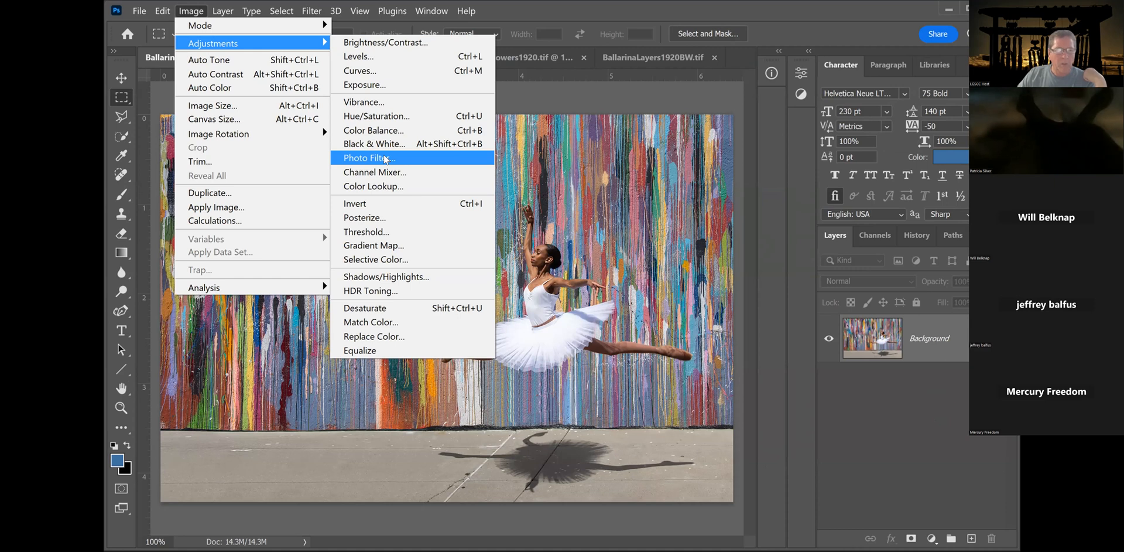
click(631, 61)
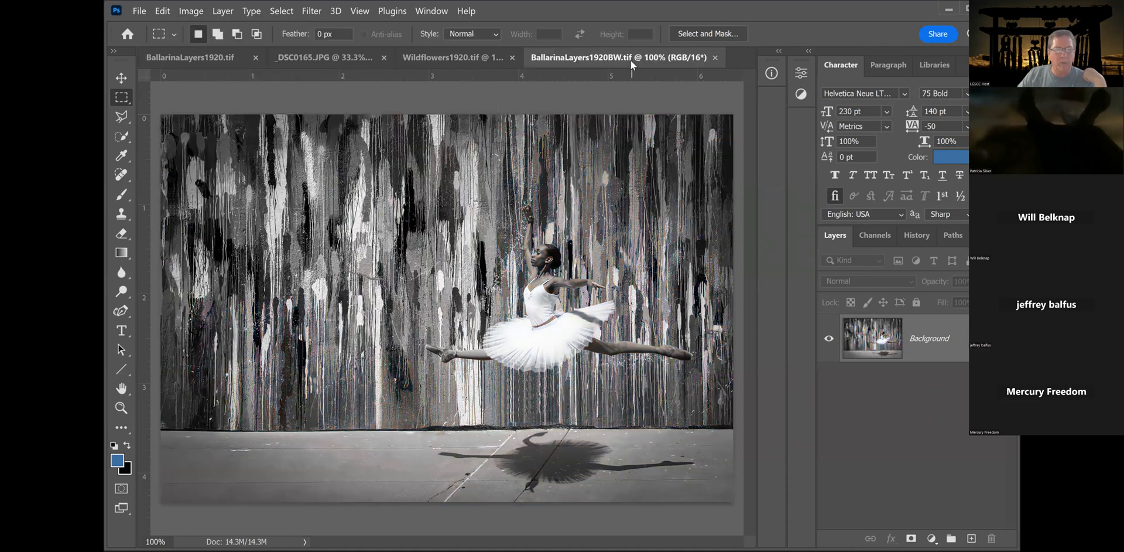
- Try a Photo Filter on the black-and-white ballerina image using Warming Filter (85) at 50% density
click(188, 11)
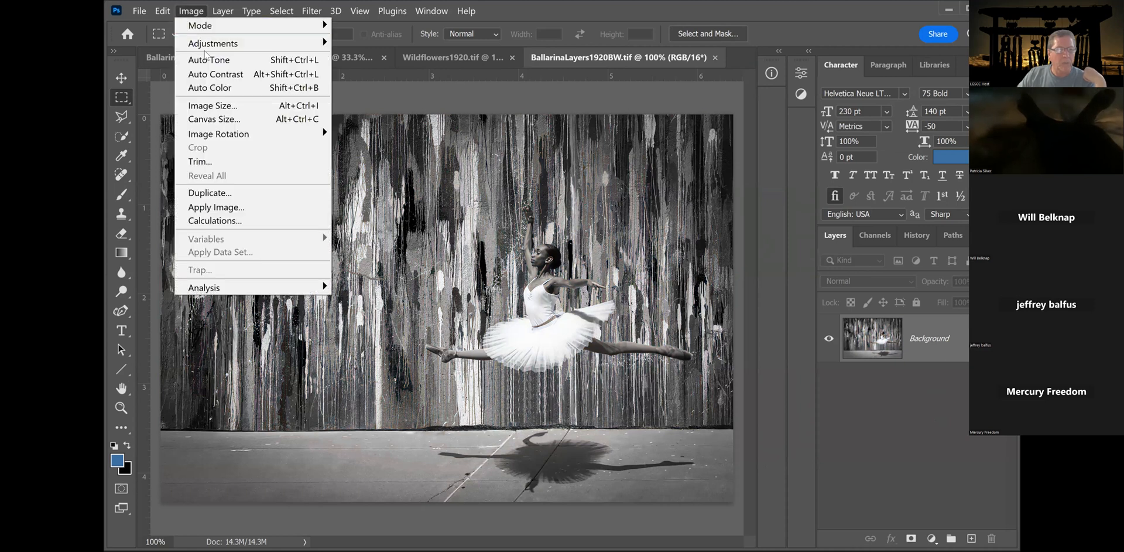
mouse_move(207, 47)
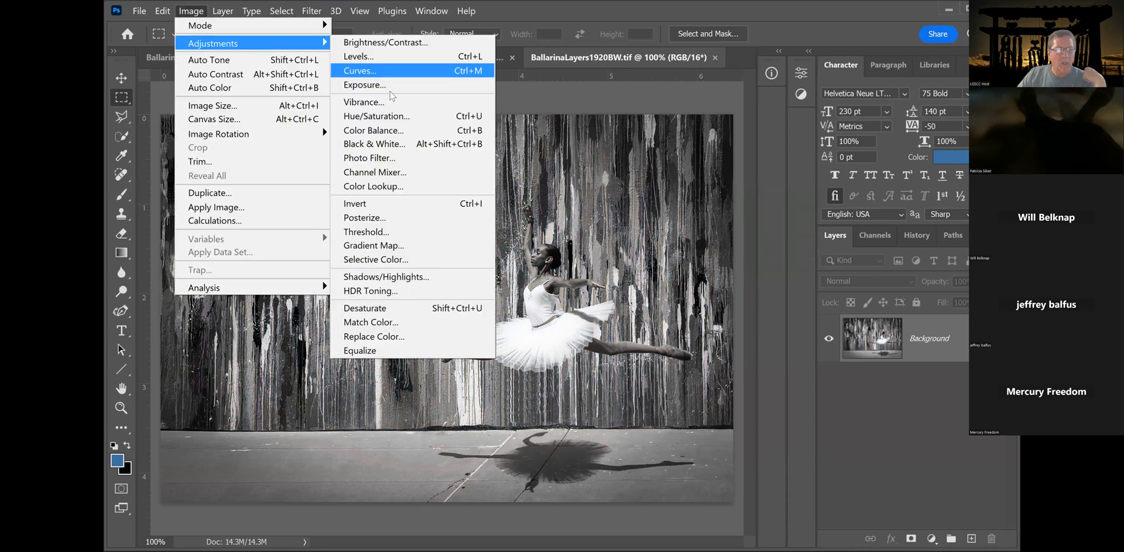
click(379, 158)
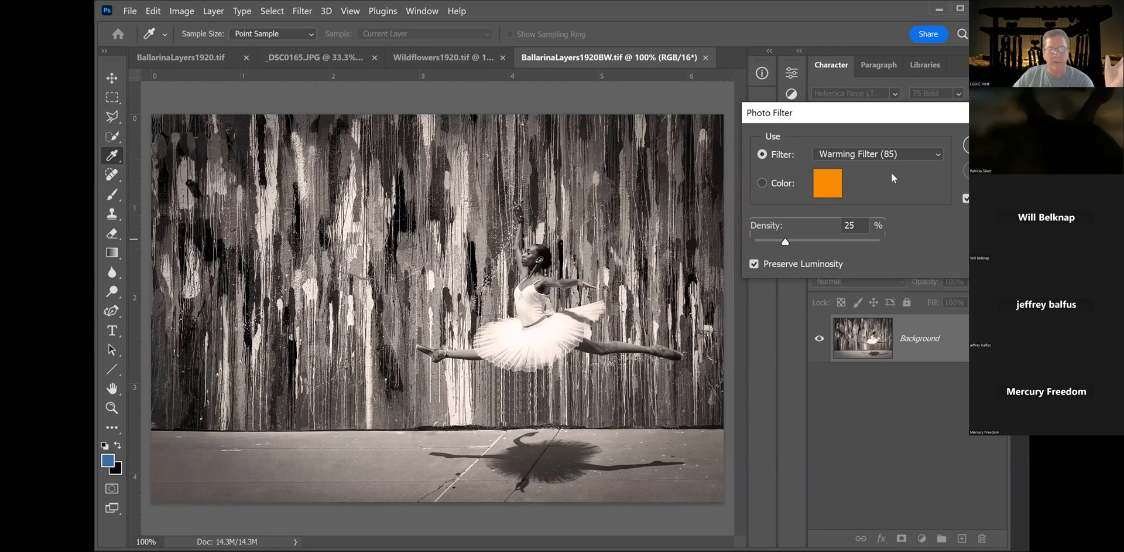
drag(783, 240, 816, 244)
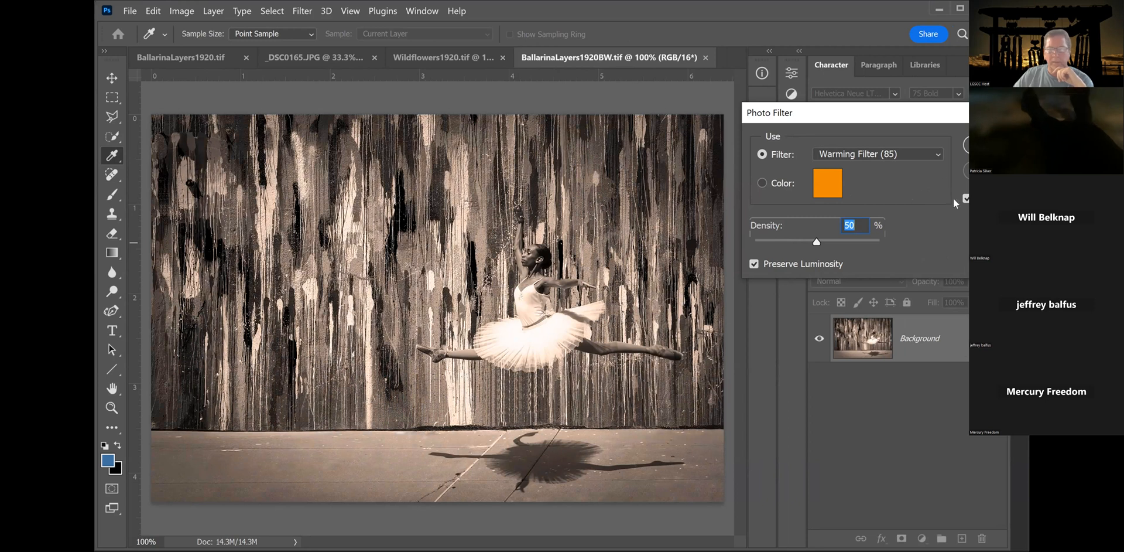
- Compare the Blue photo filter with Warming Filter (LBA) at 54% density, and cancel the Photo Filter
click(937, 154)
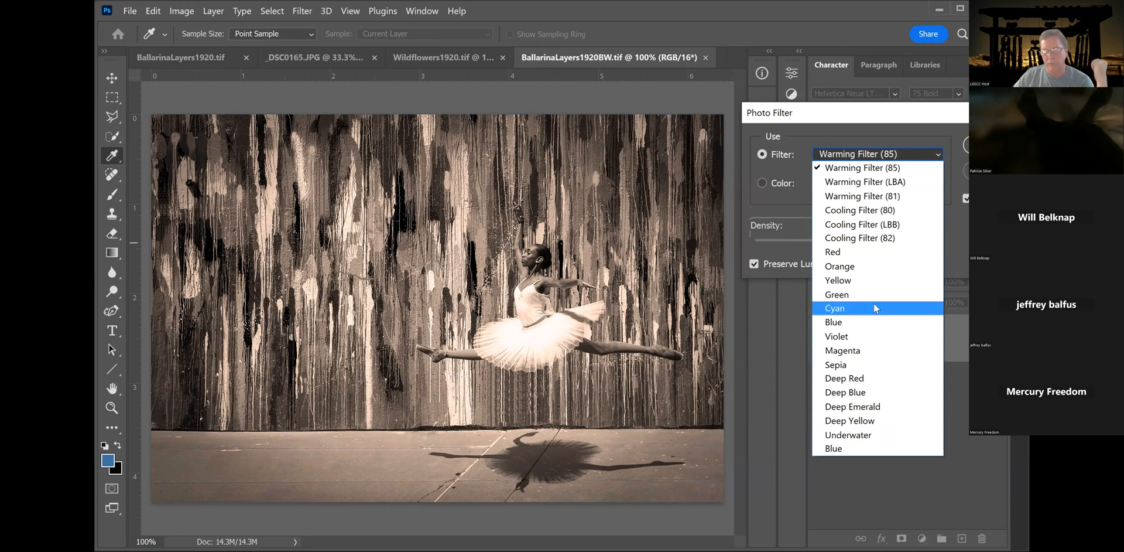
click(842, 323)
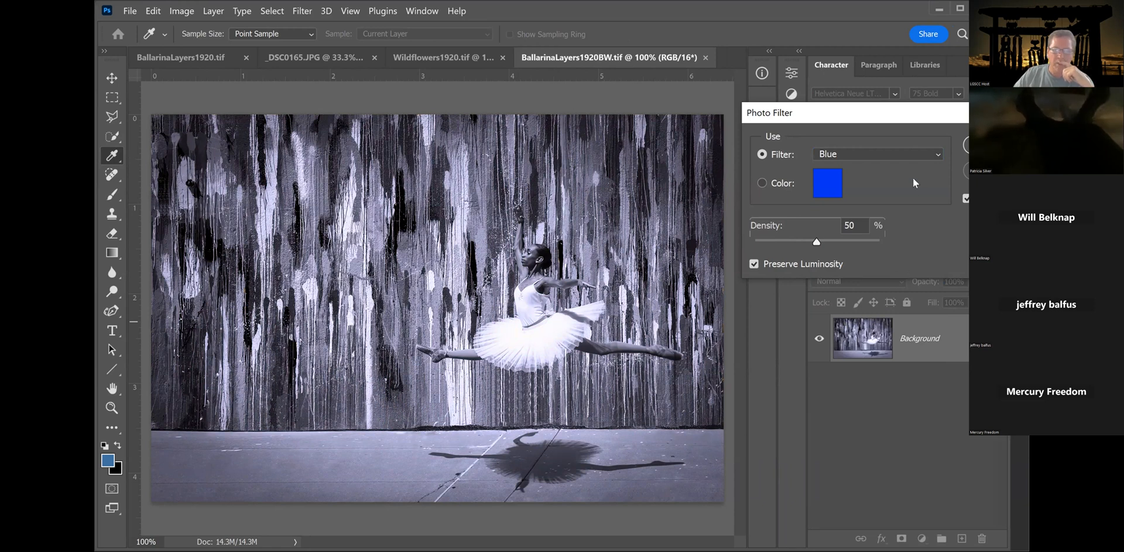
click(938, 155)
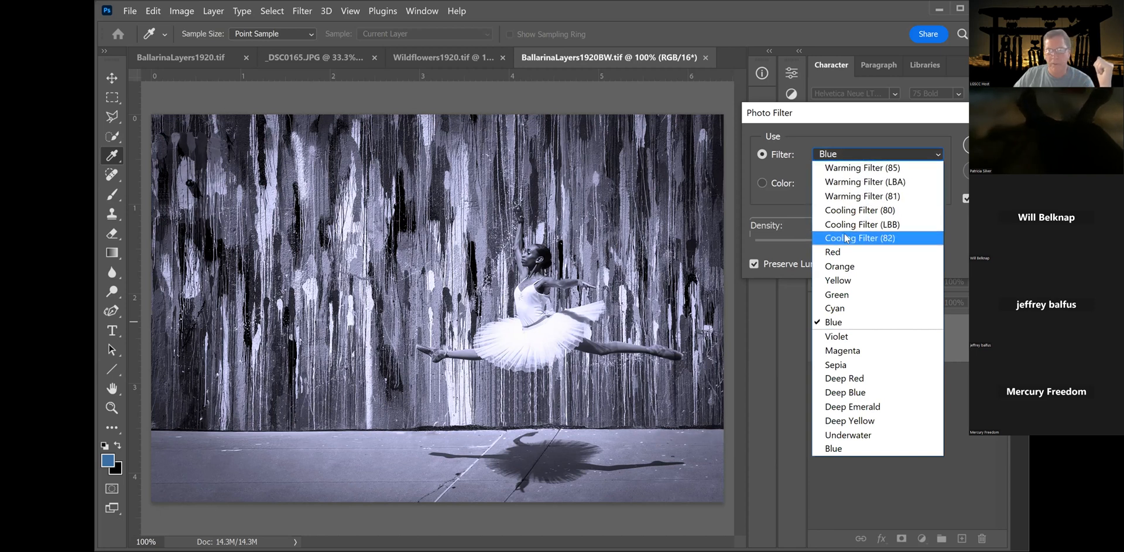
click(847, 183)
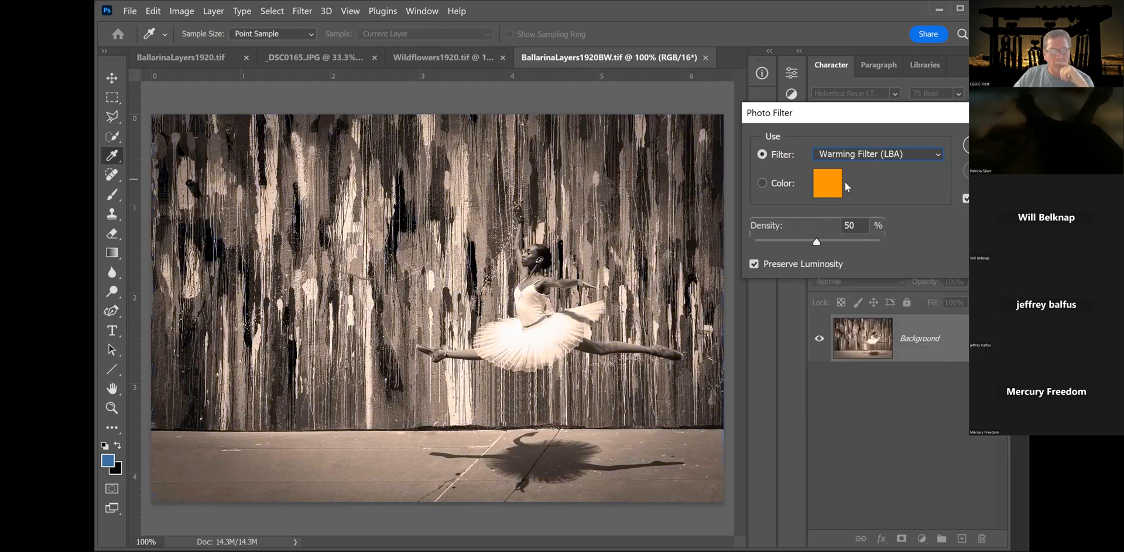
drag(818, 240, 822, 240)
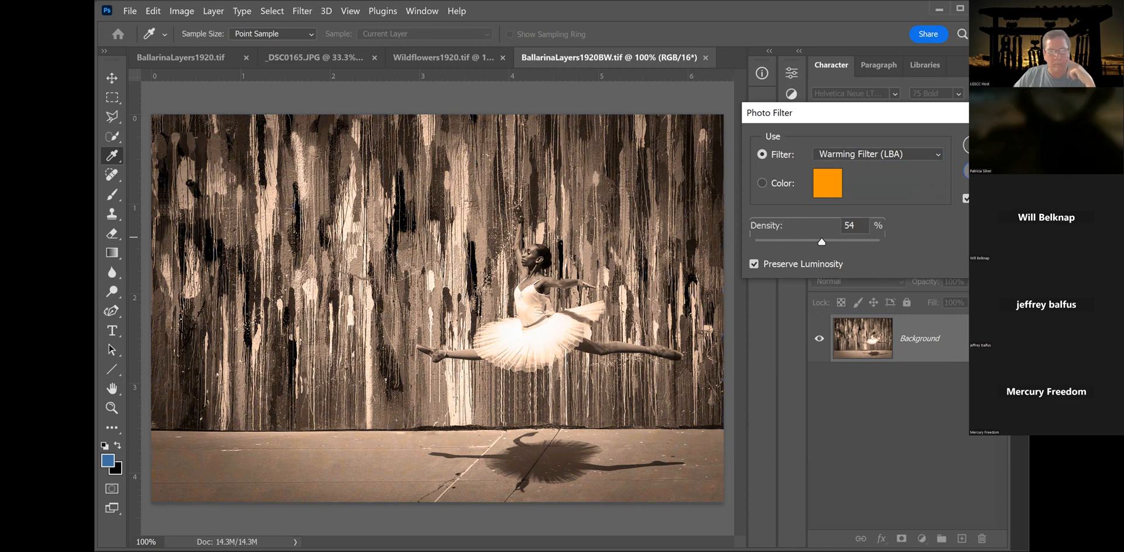
key(Escape)
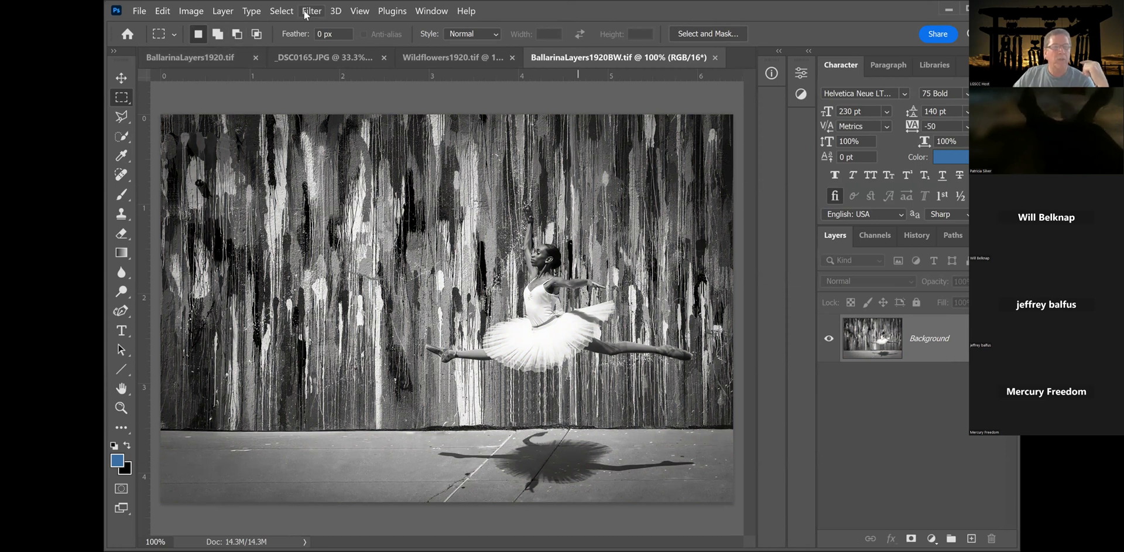
click(193, 13)
mouse_move(209, 45)
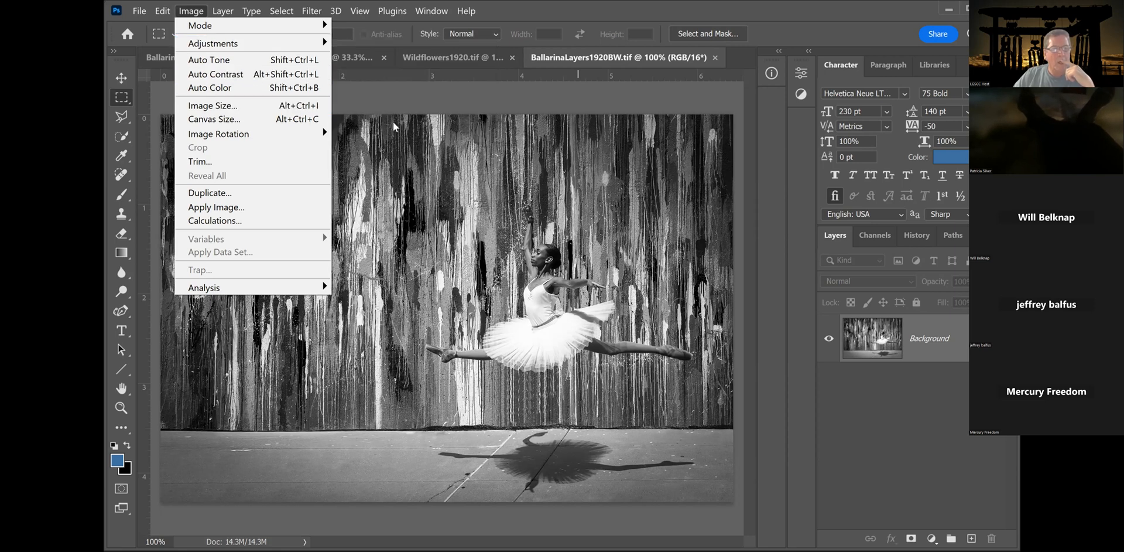
mouse_move(468, 11)
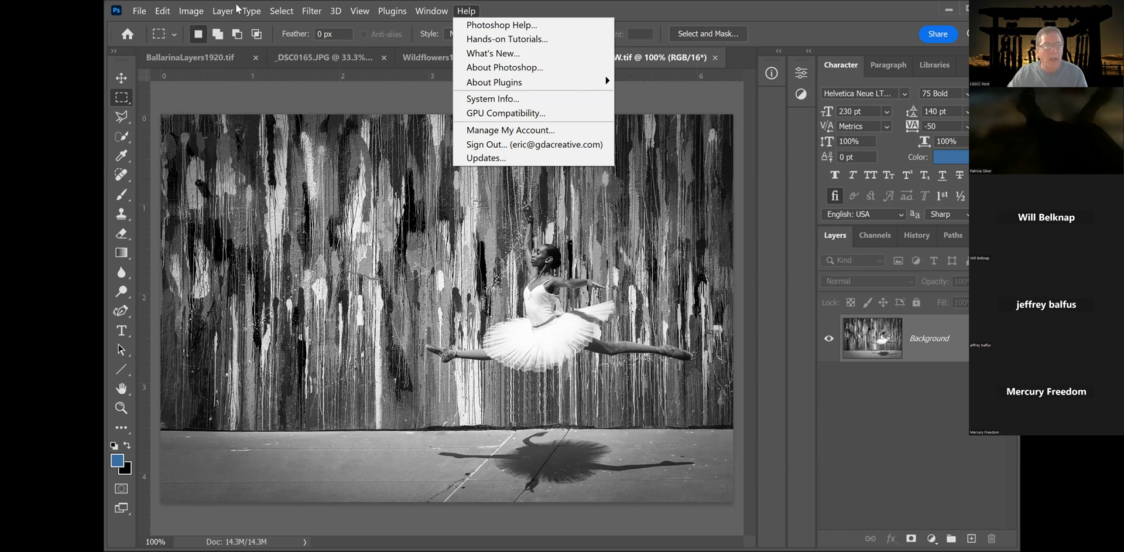
- Switch to the colour image BallarinaLayers1920.tif and open Shadows/Highlights with the Shadows amount set to 0
click(169, 56)
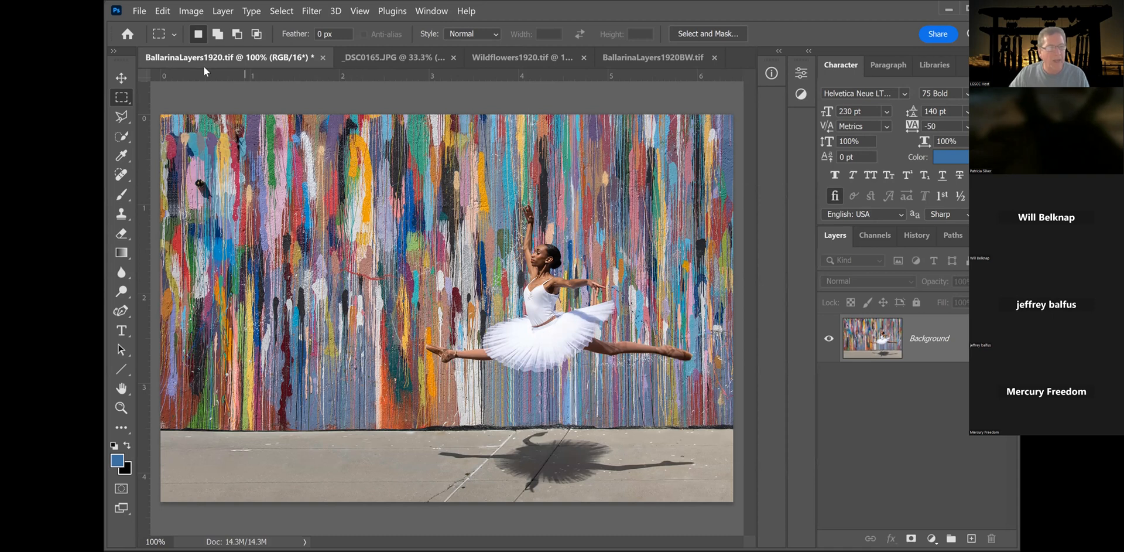
click(193, 15)
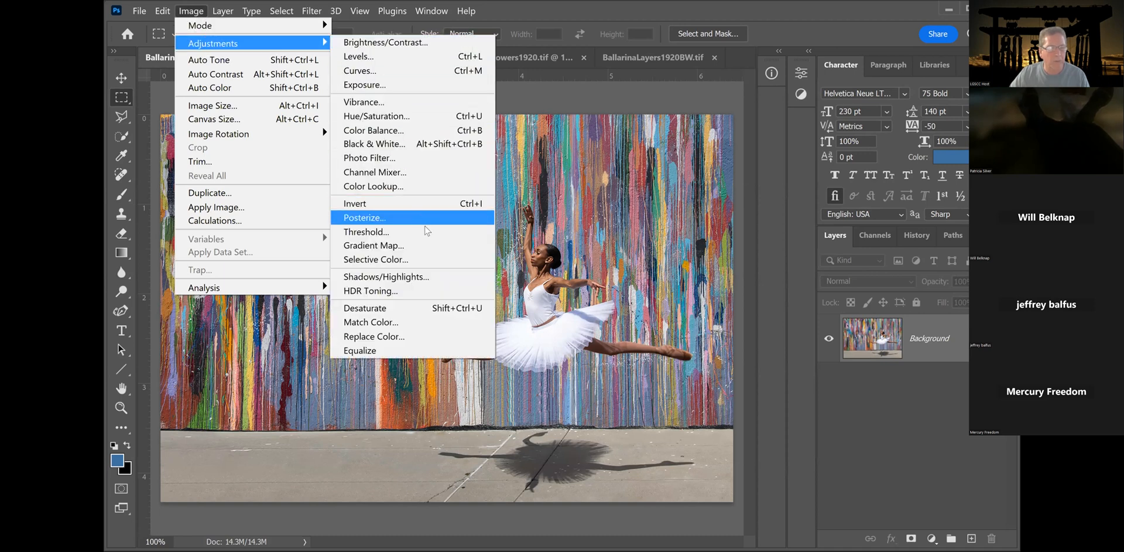
click(432, 277)
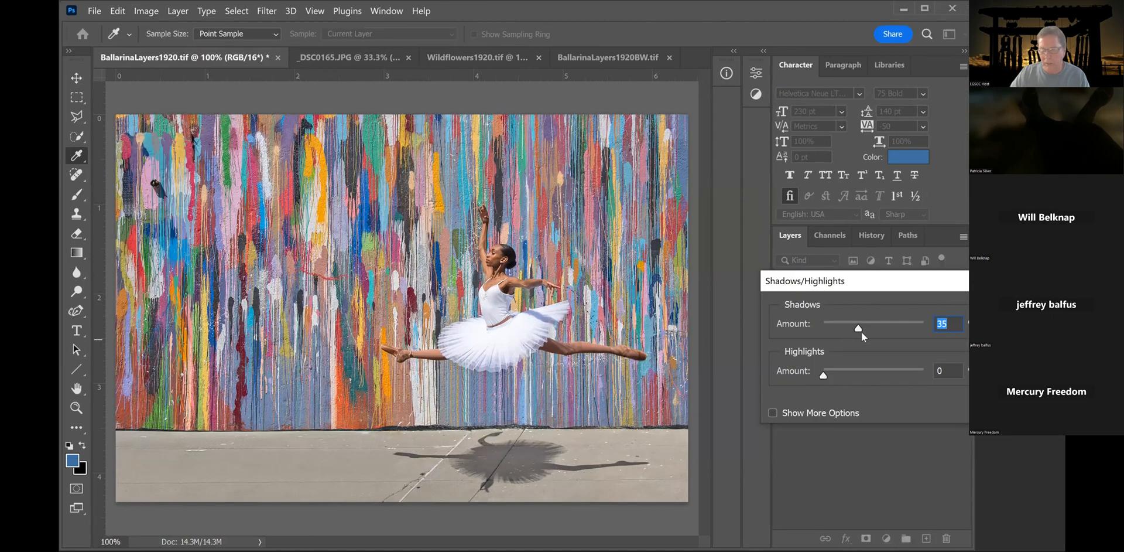
drag(858, 330, 813, 322)
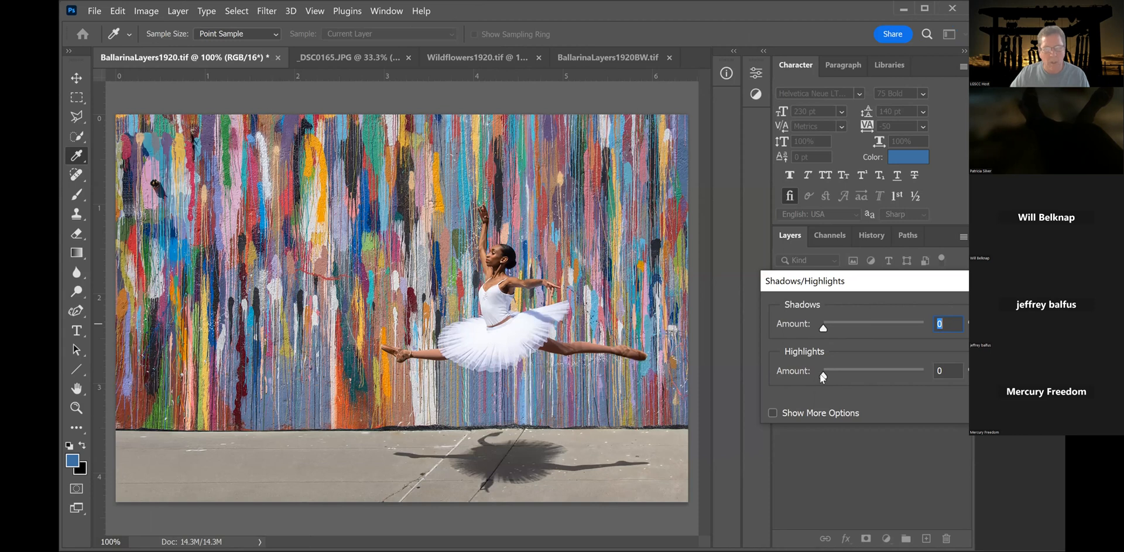
- Try Highlights amounts of 10, 94 and 100 in Shadows/Highlights, keeping the Shadows amount at 0
mouse_move(834, 374)
mouse_down()
mouse_move(883, 376)
mouse_move(833, 374)
mouse_up()
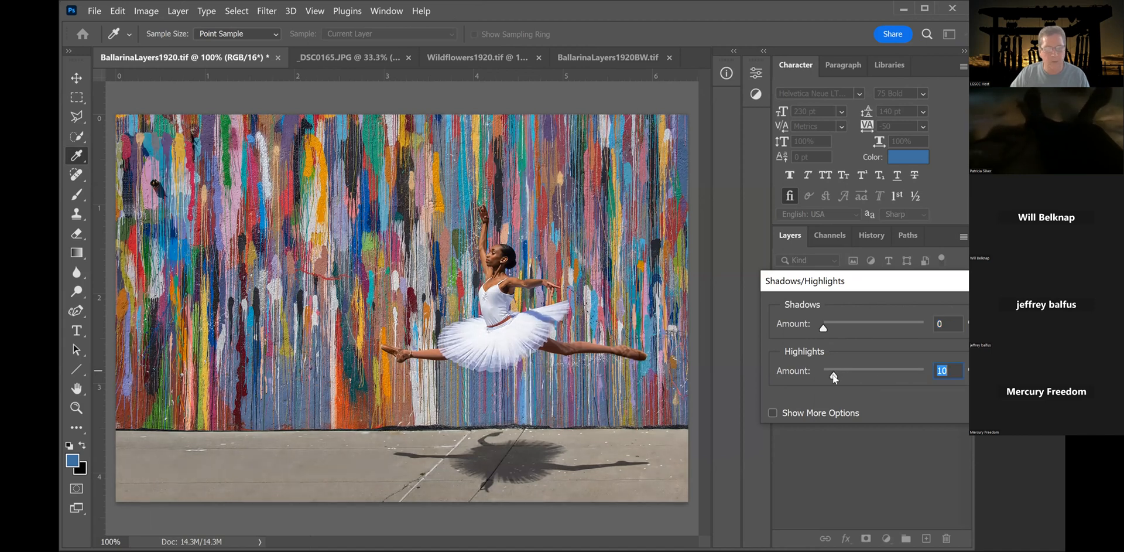
drag(834, 376, 918, 381)
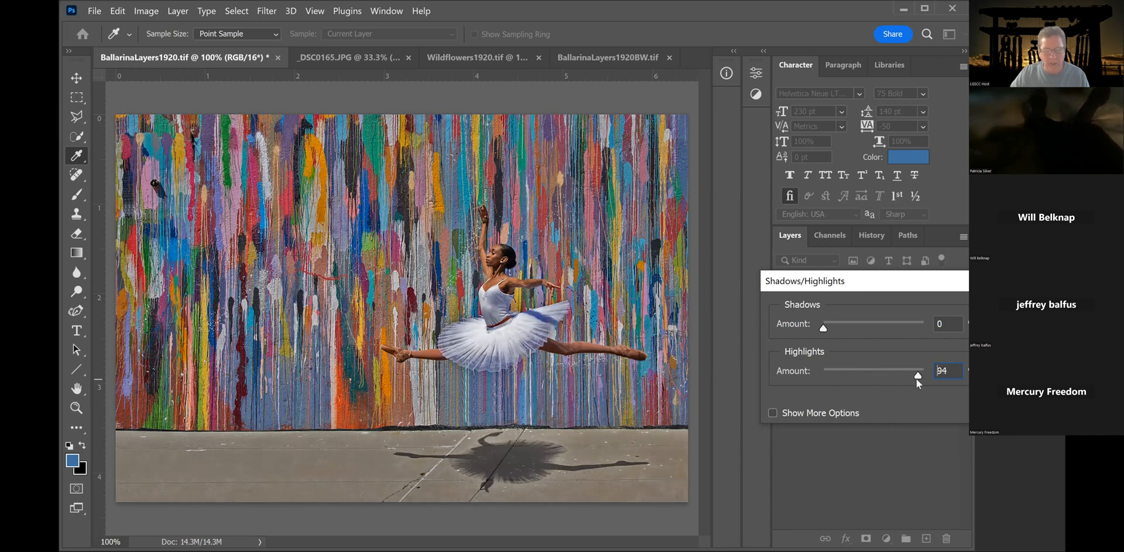
click(932, 375)
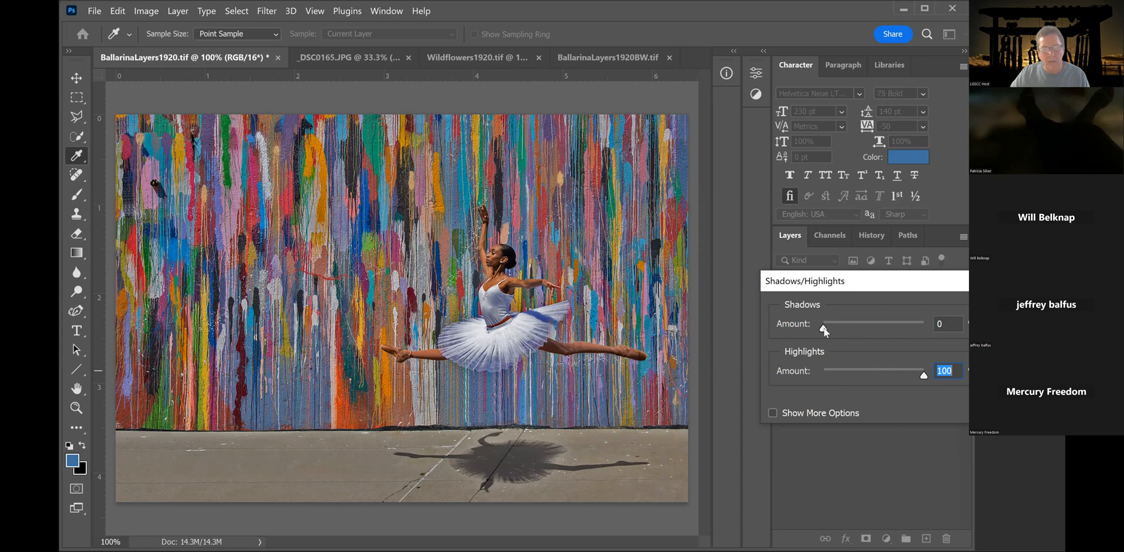
mouse_move(823, 327)
mouse_down()
mouse_move(861, 332)
mouse_move(826, 326)
mouse_up()
click(814, 325)
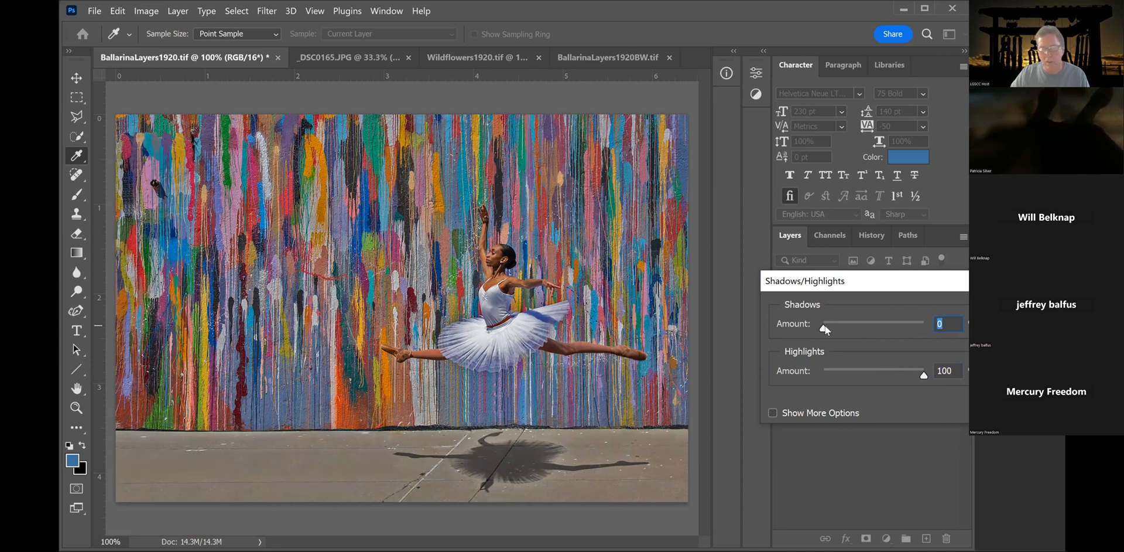
mouse_move(925, 377)
mouse_down()
mouse_move(814, 372)
mouse_move(929, 377)
mouse_up()
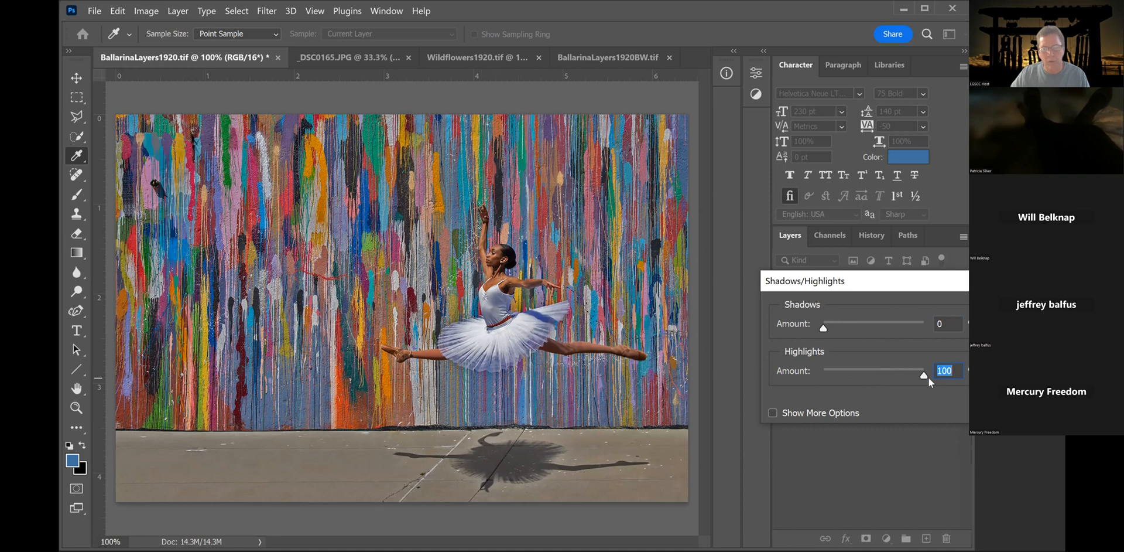
- Return the Highlights amount to 0 and close the Shadows/Highlights adjustment
text(82)
click(825, 374)
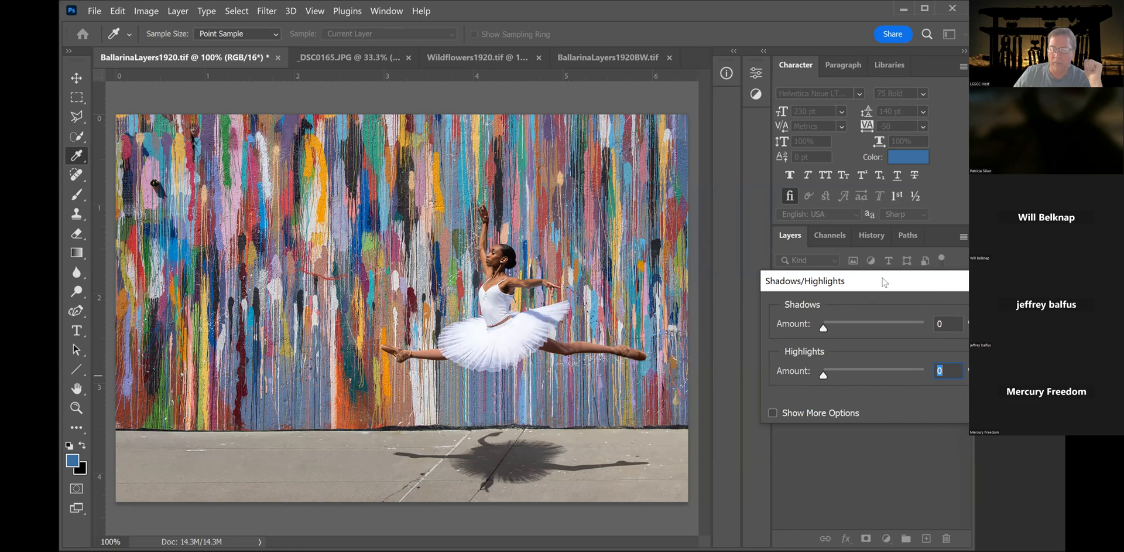
key(Tab)
key(Return)
key(m)
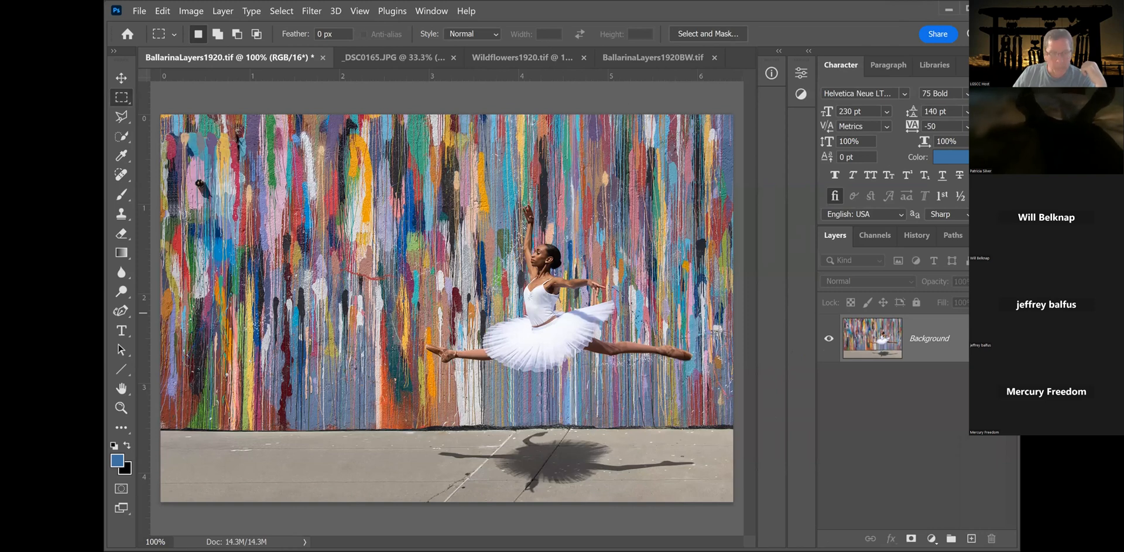
- Start Replace Color, sample the light pink paint on the wall, and set Fuzziness to 80 after trying 0
click(195, 11)
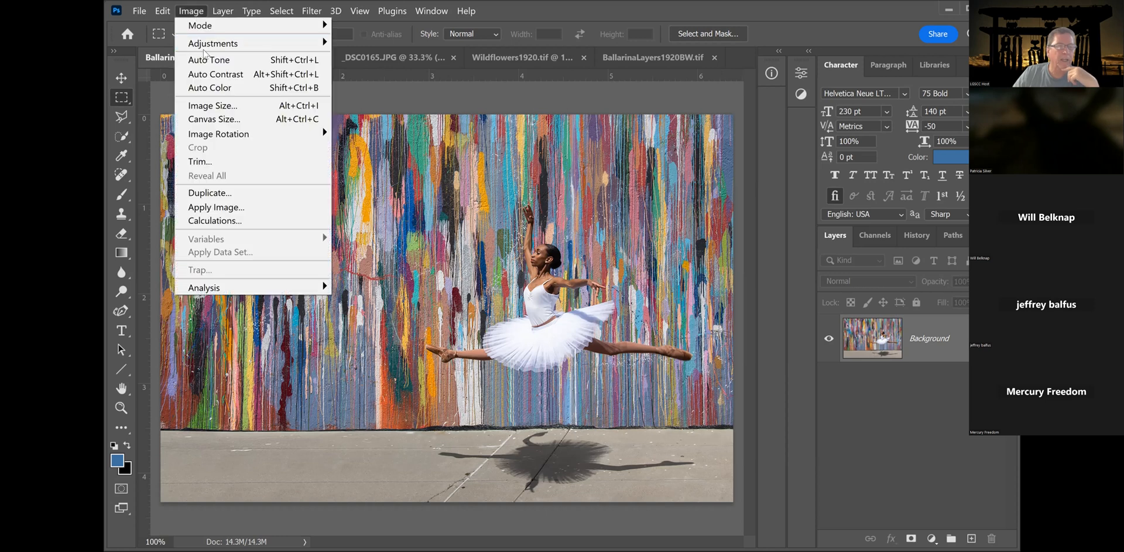
mouse_move(210, 48)
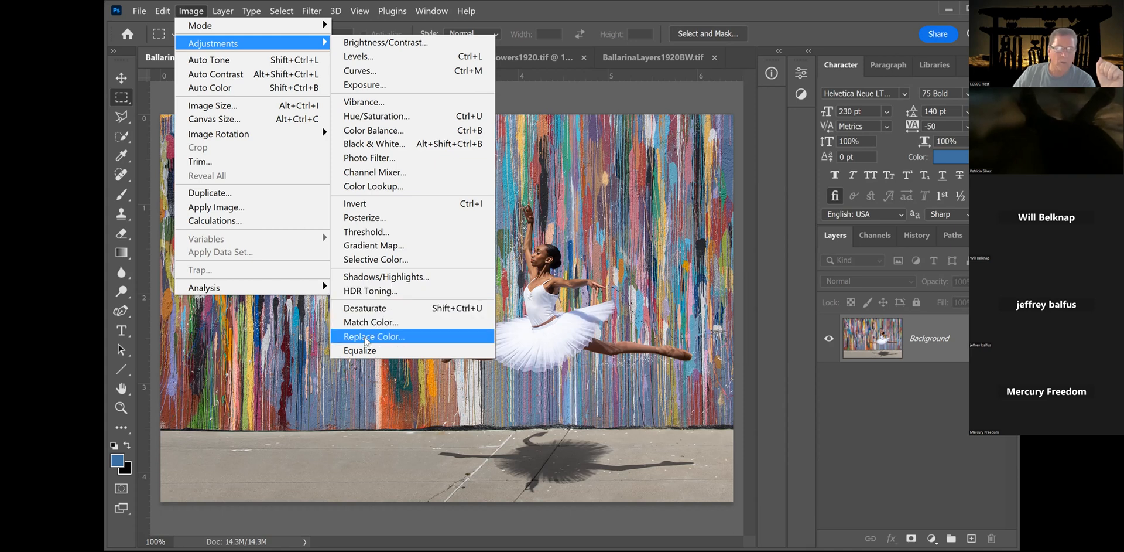
click(366, 338)
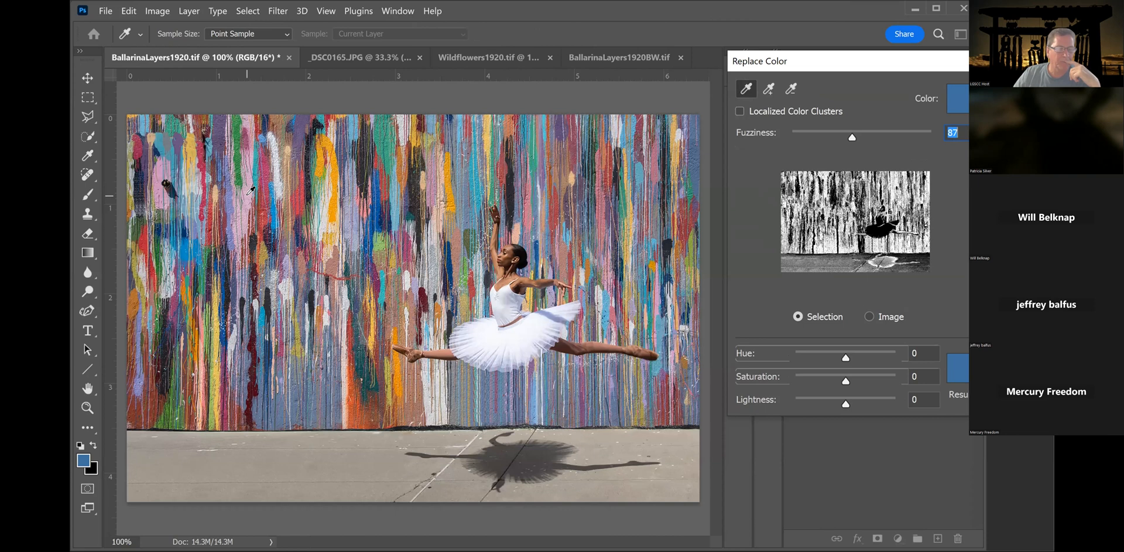
click(249, 192)
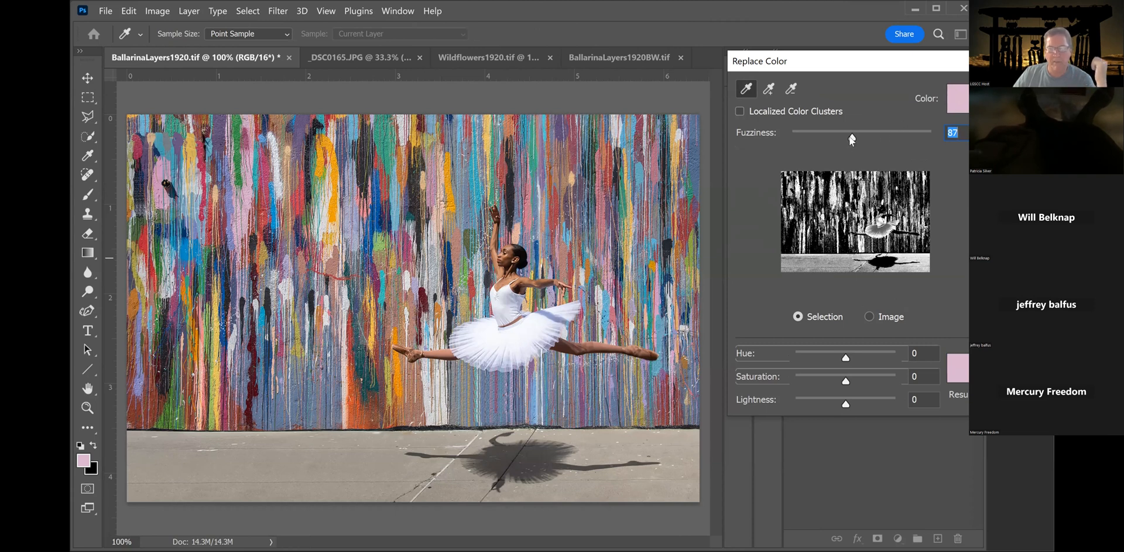
drag(850, 136, 781, 135)
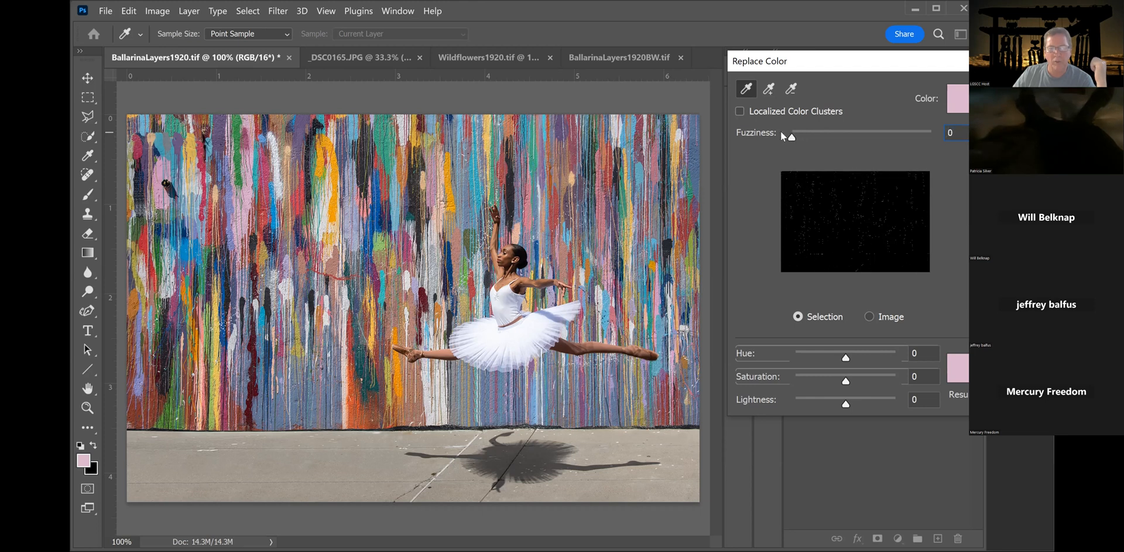
drag(781, 132, 848, 132)
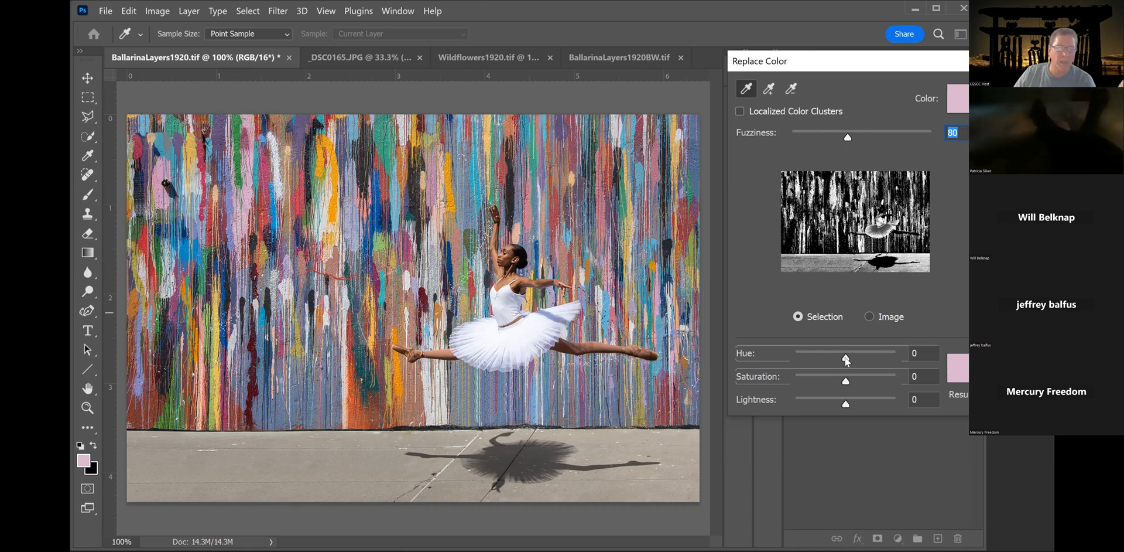
- Shift the hue of the sampled pink, trying +81, +180 and -180, and settle on -121
drag(845, 356, 868, 360)
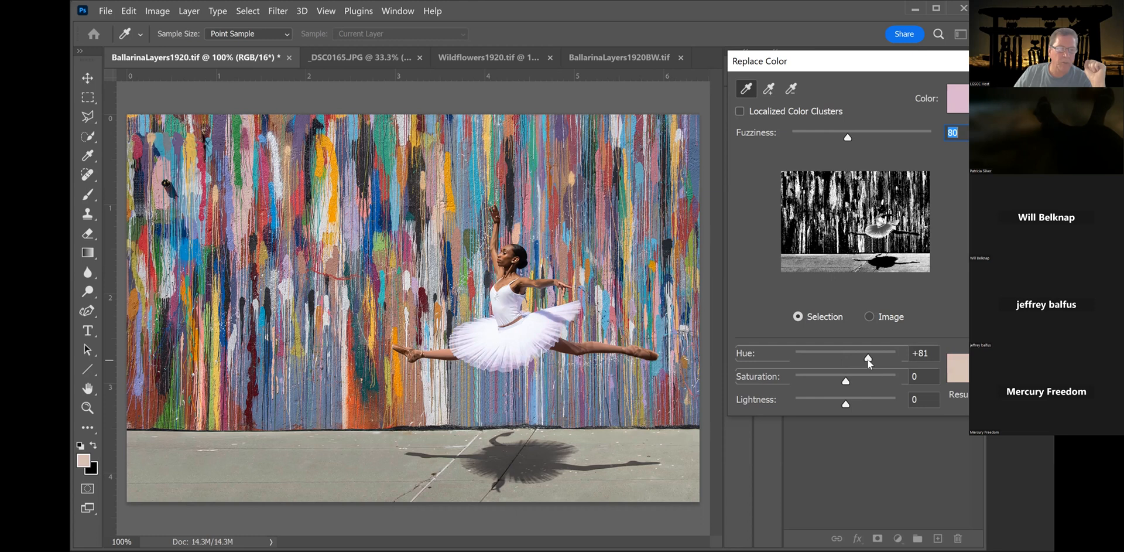
drag(868, 360, 887, 361)
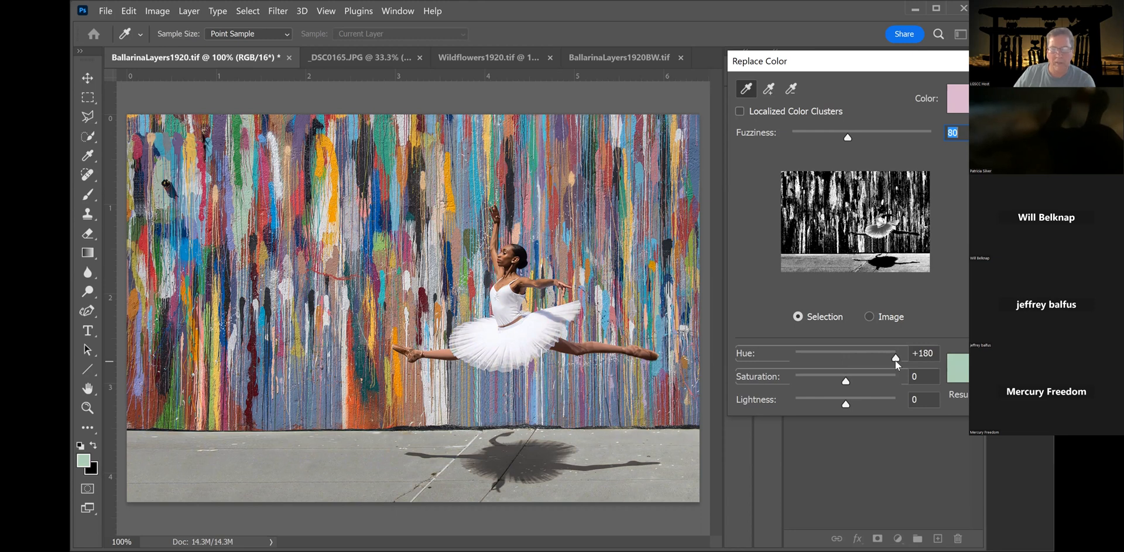
drag(896, 360, 791, 356)
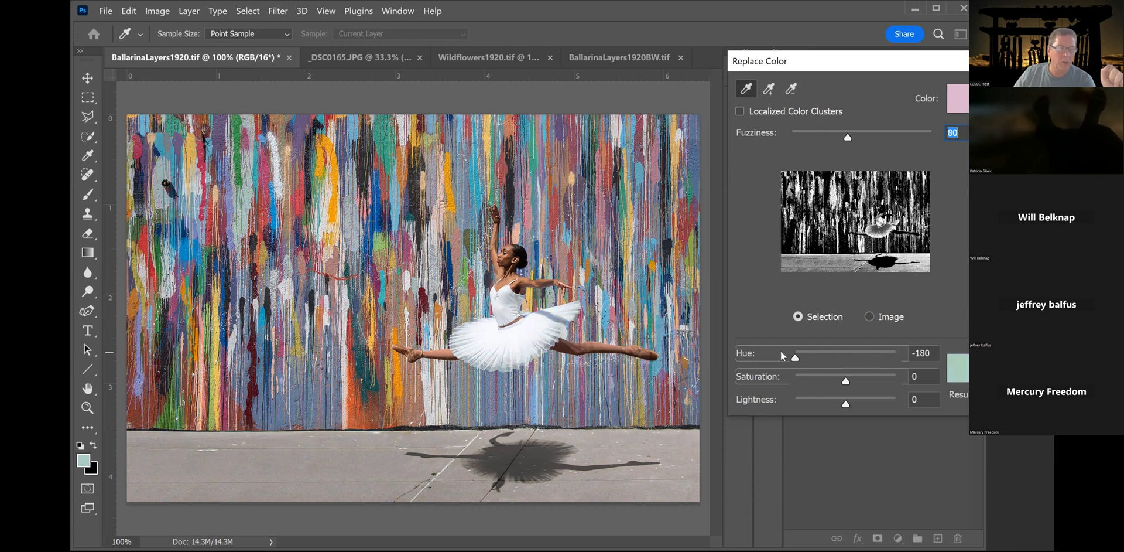
click(737, 351)
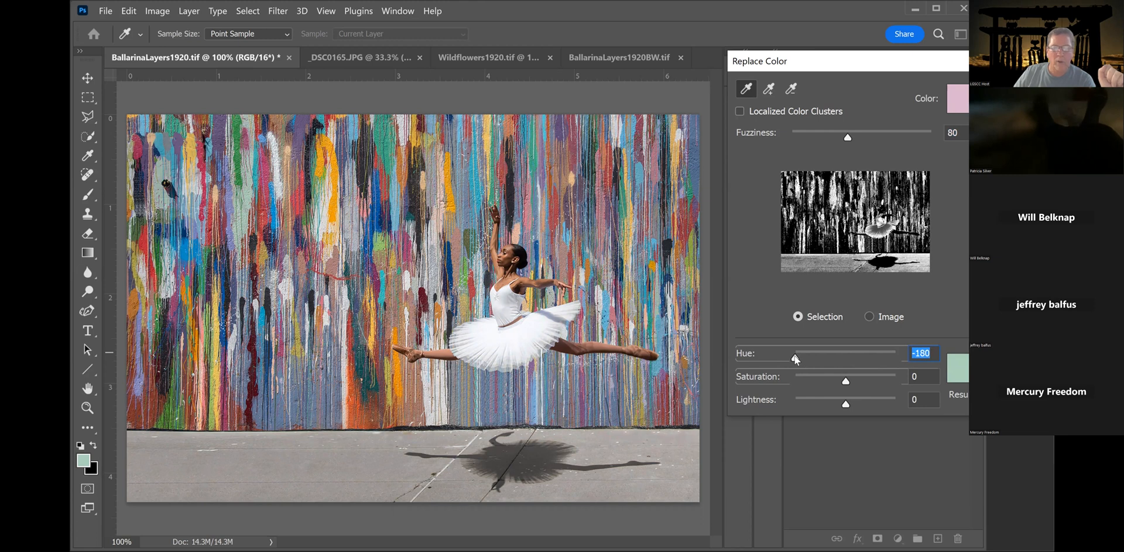
text(-20)
drag(840, 358, 811, 354)
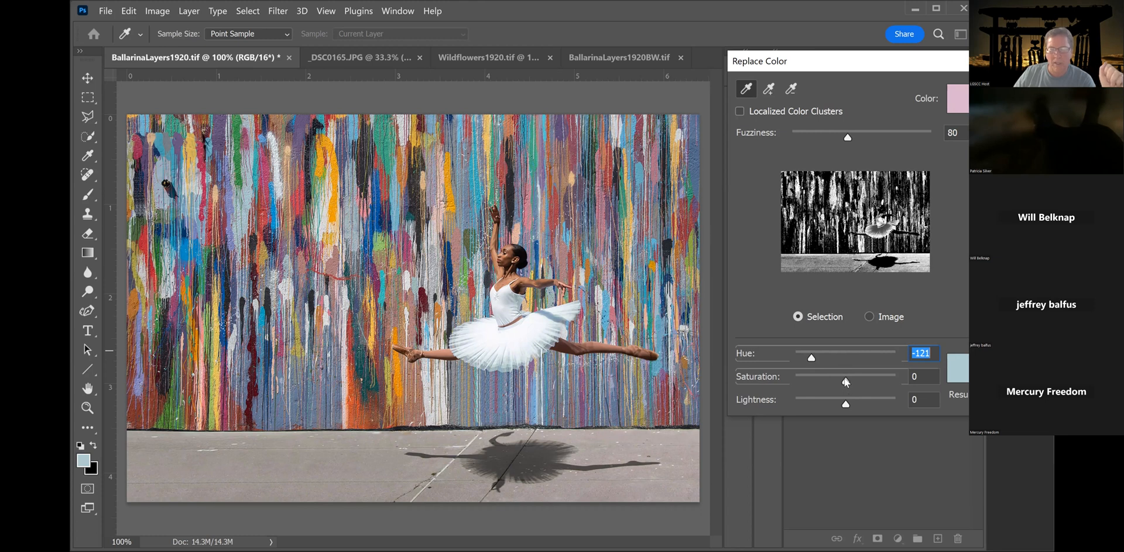
- Set the replacement colour's Saturation to +1 after trying +20, set Lightness to -5, and apply Replace Color
mouse_move(846, 383)
mouse_down()
mouse_move(904, 382)
mouse_move(856, 381)
mouse_up()
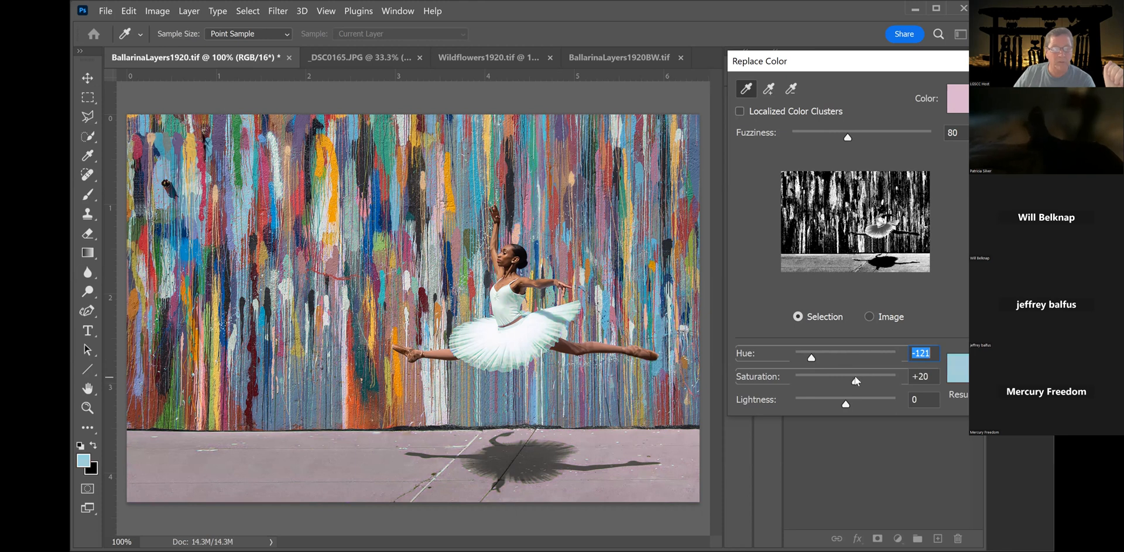
drag(854, 378, 845, 374)
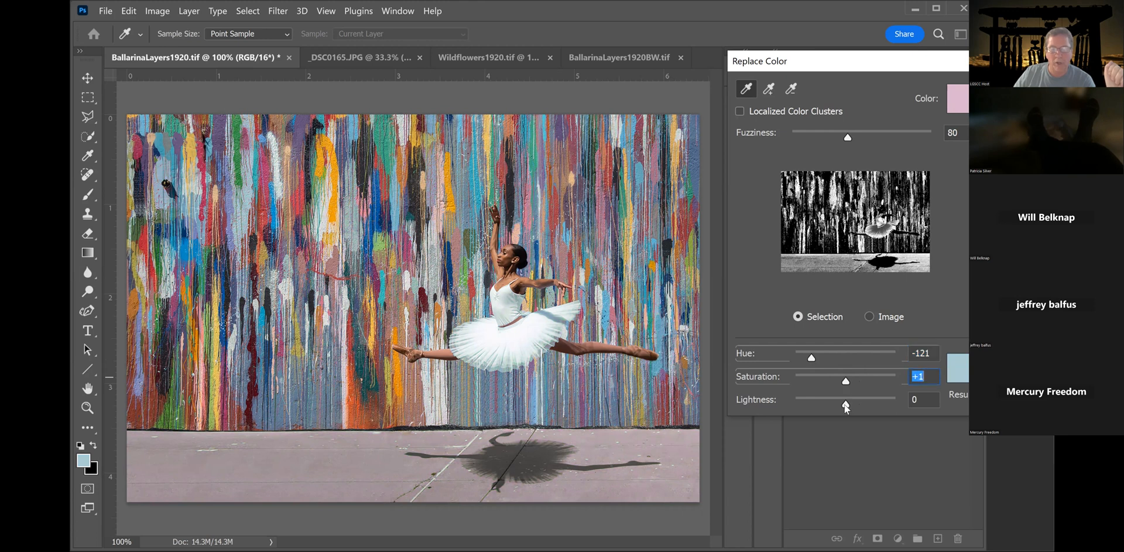
mouse_move(845, 404)
mouse_down()
mouse_move(832, 404)
mouse_move(843, 404)
mouse_up()
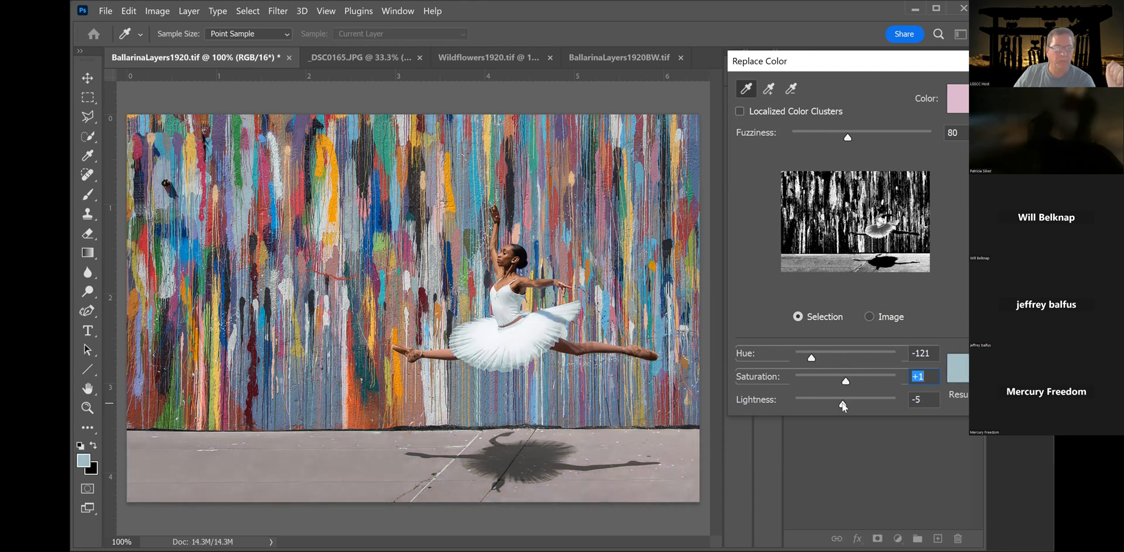
key(Tab)
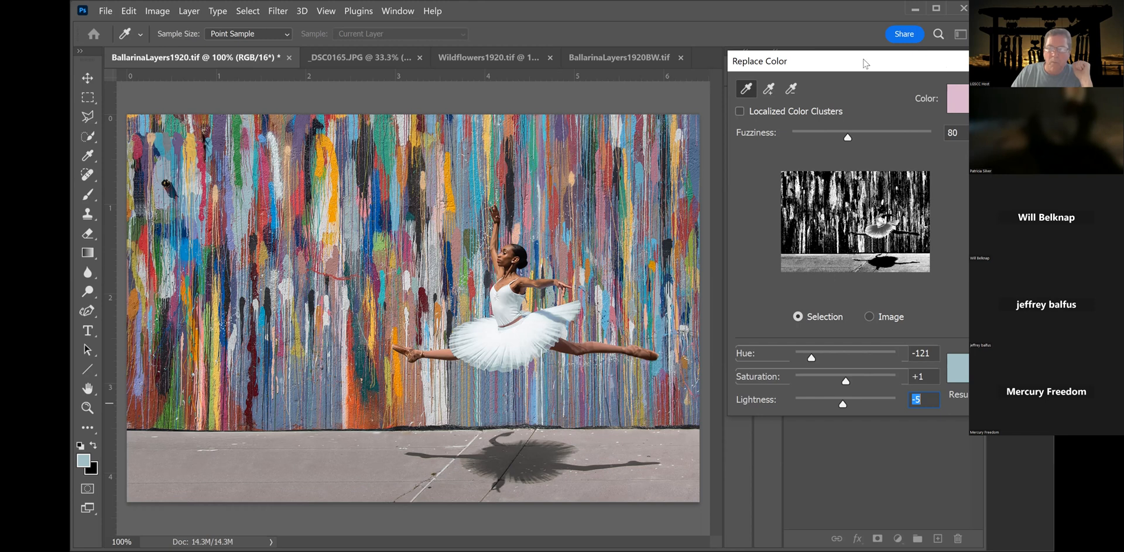
key(Return)
key(m)
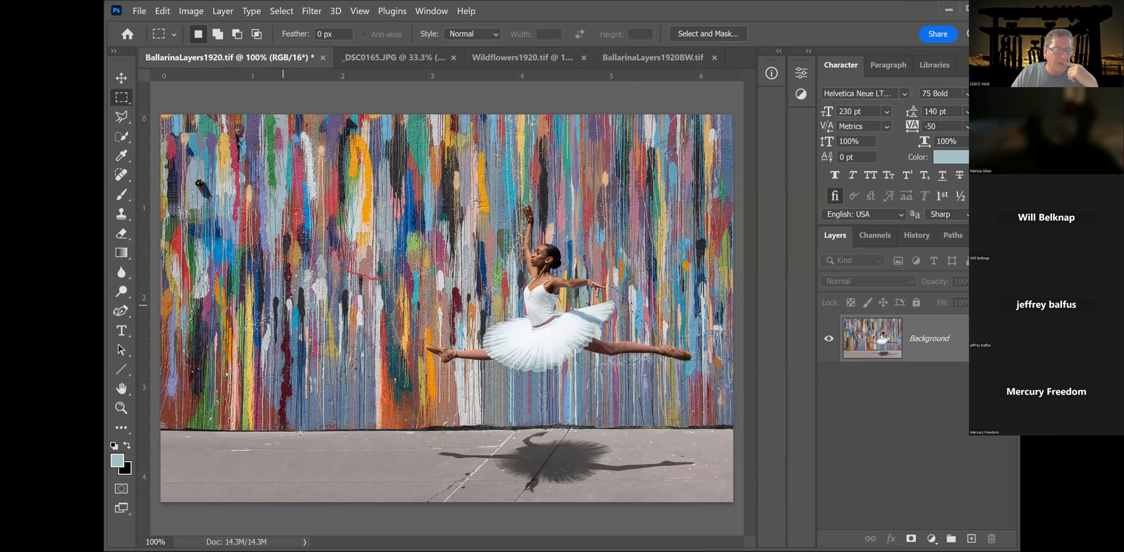
- Select a narrow strip around the dark maroon streak on the lower wall and sample its colour in Replace Color
drag(296, 432, 277, 302)
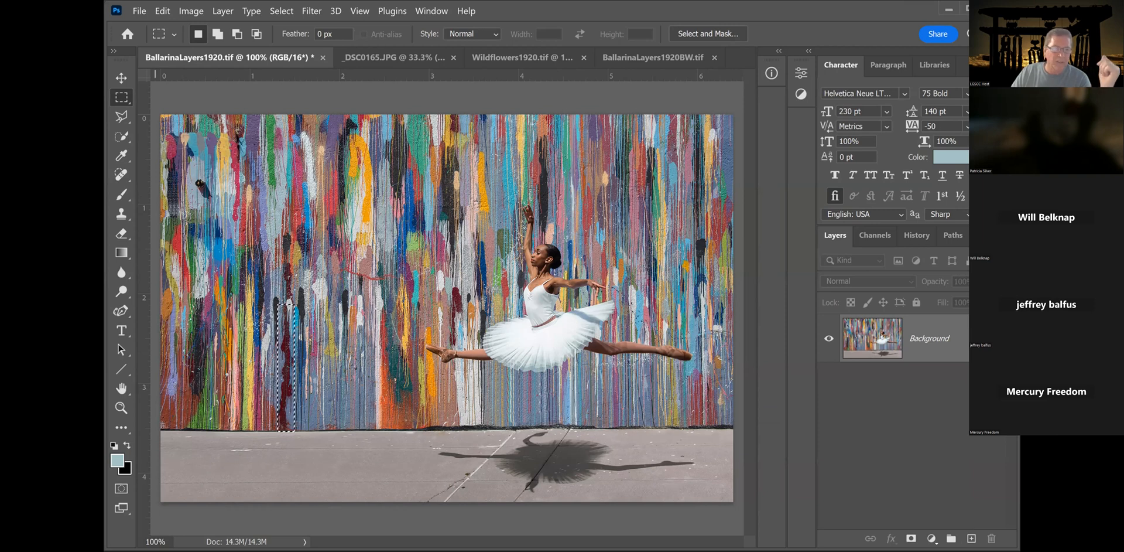
click(191, 11)
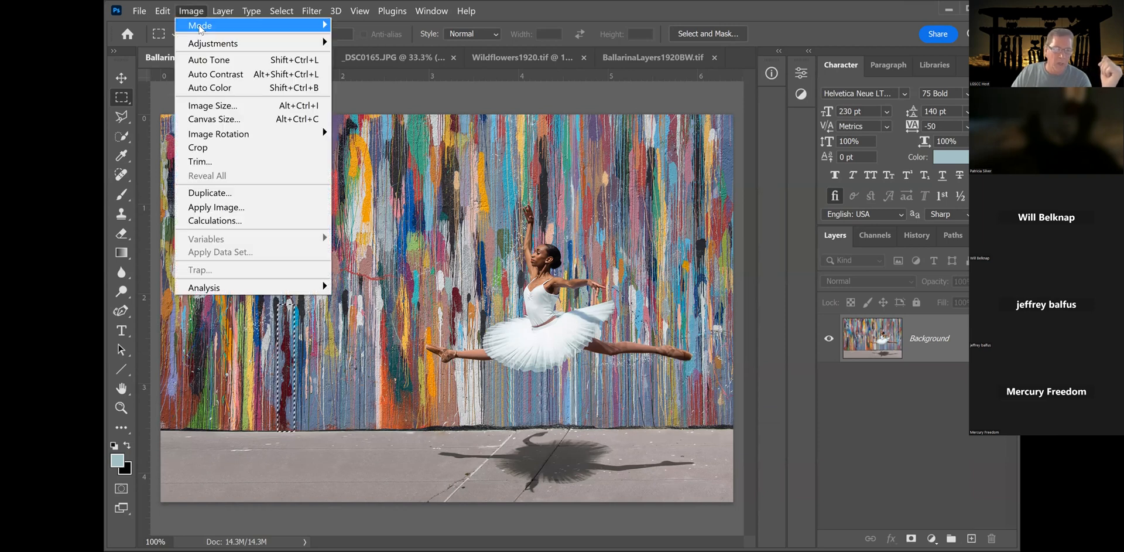
mouse_move(210, 43)
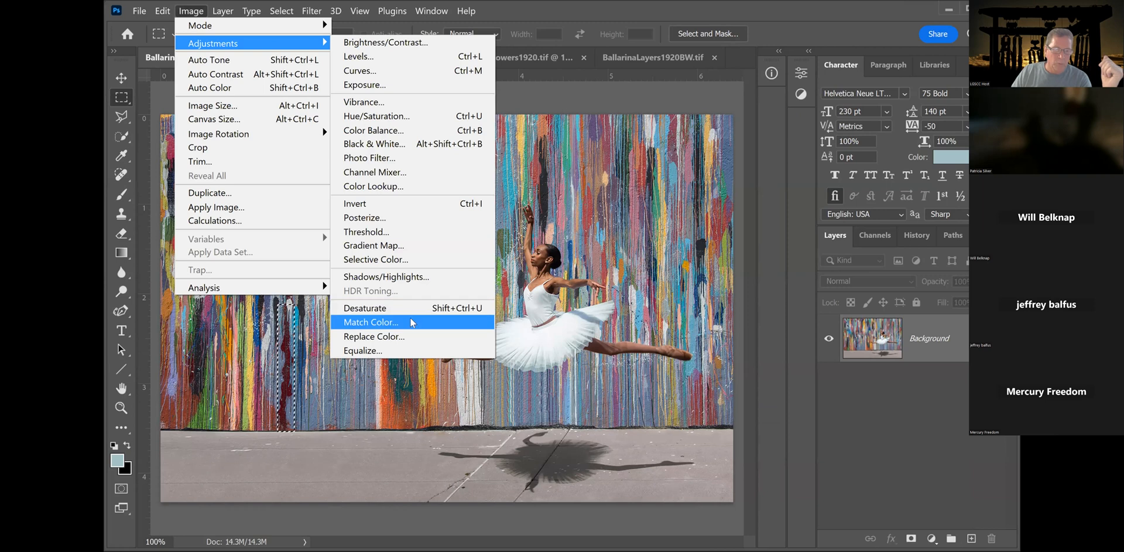
click(407, 336)
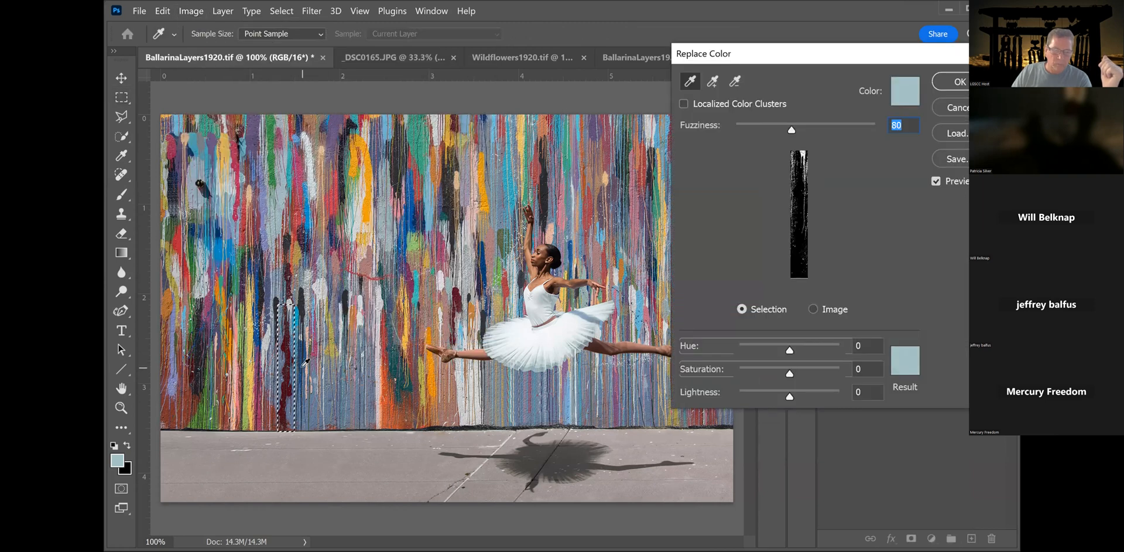
click(289, 369)
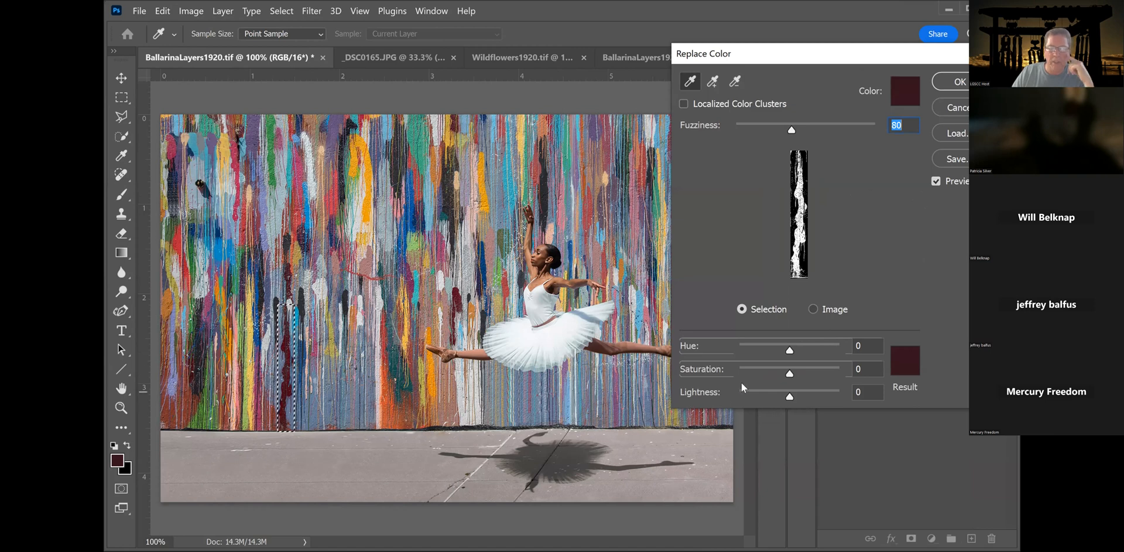
- Try Hue -1, Saturation +79 and Lightness +16 on the sampled maroon, and cancel Replace Color
drag(789, 397, 800, 400)
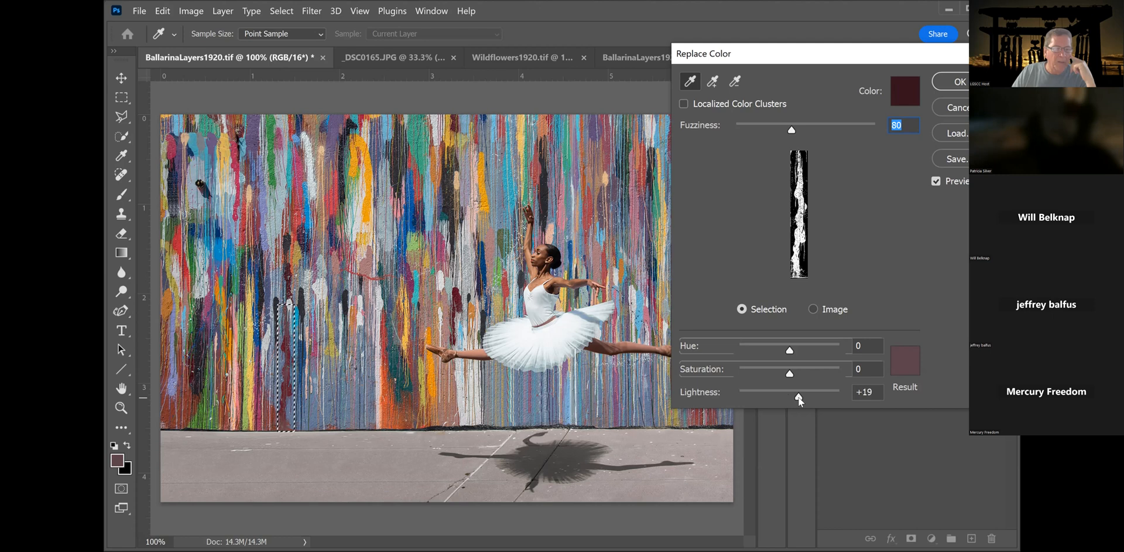
drag(790, 350, 826, 378)
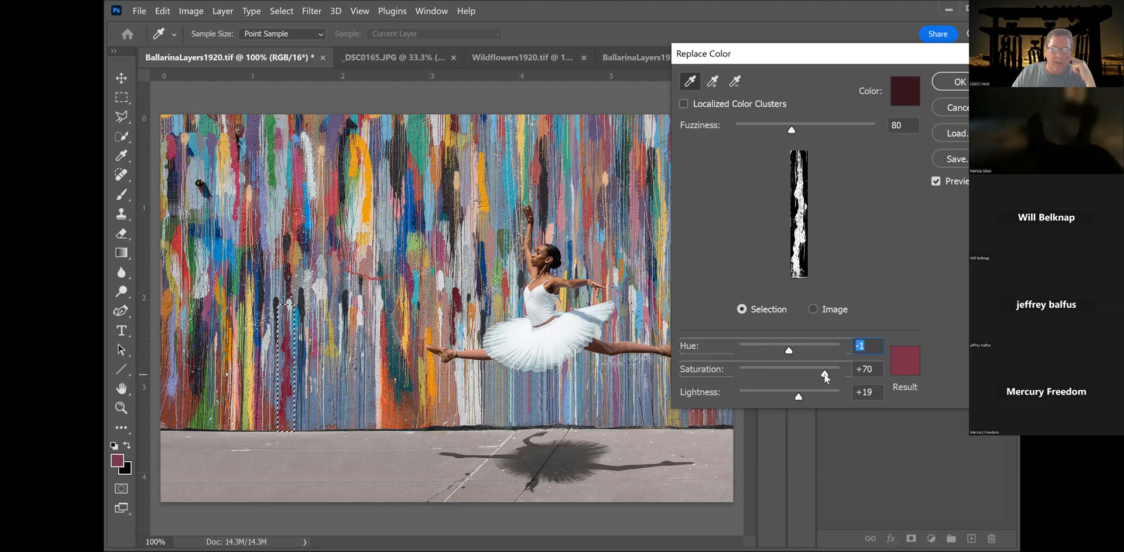
drag(826, 378, 798, 398)
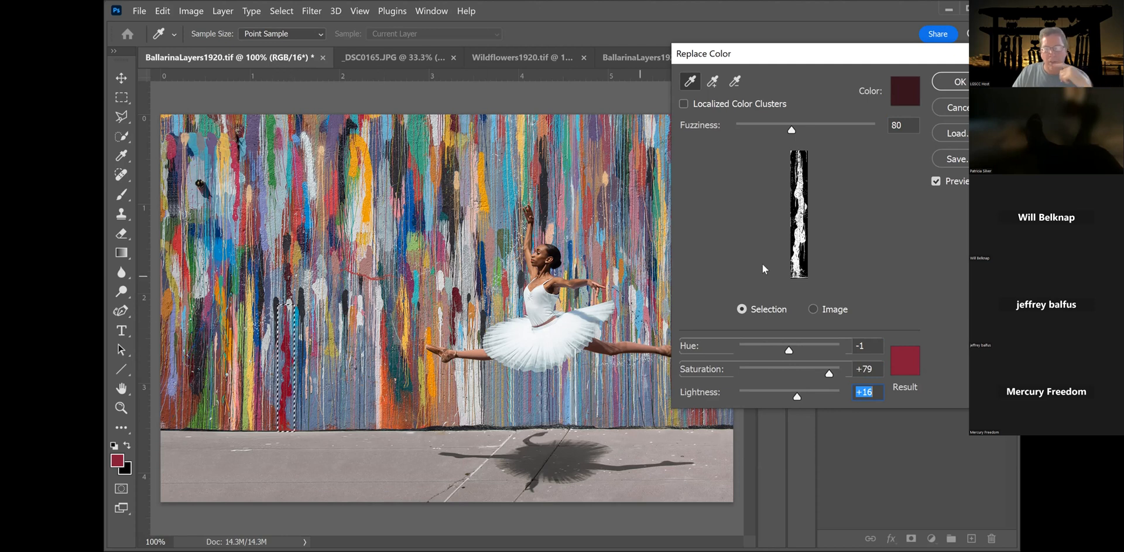
click(967, 111)
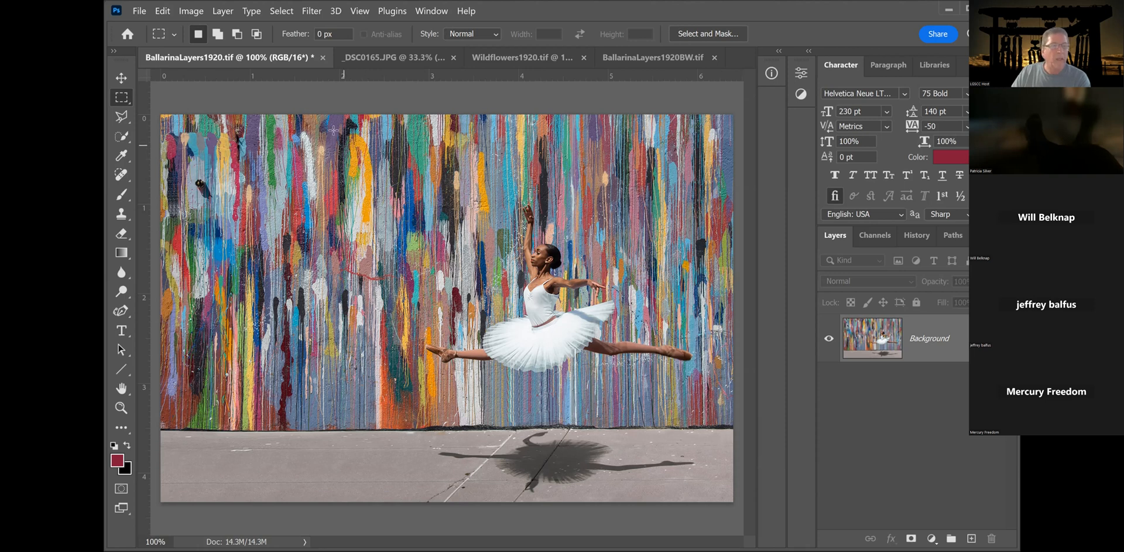
- Try the Equalize adjustment on the whole ballerina image and undo it
click(191, 13)
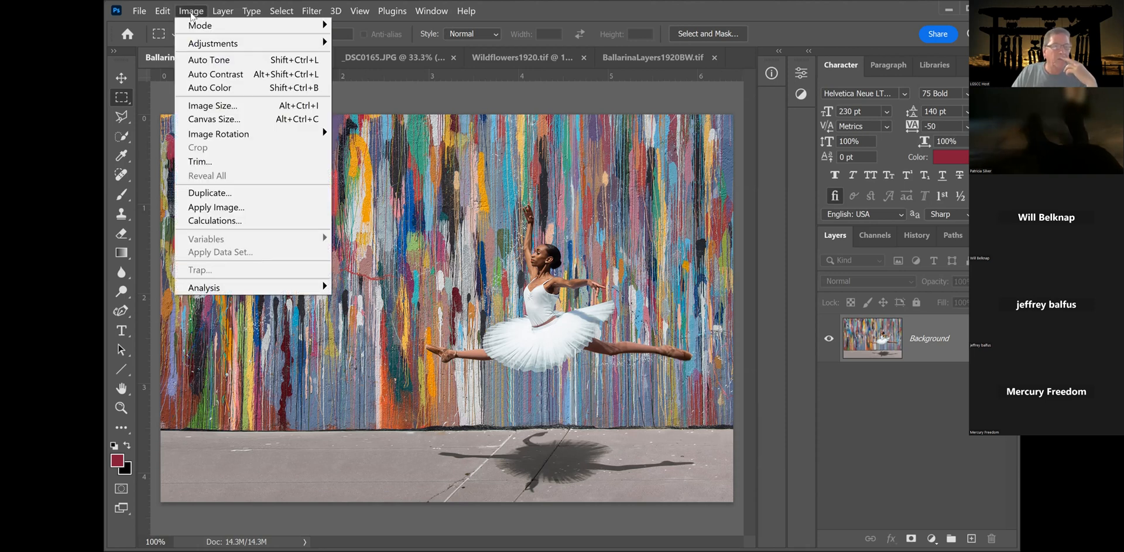
mouse_move(223, 44)
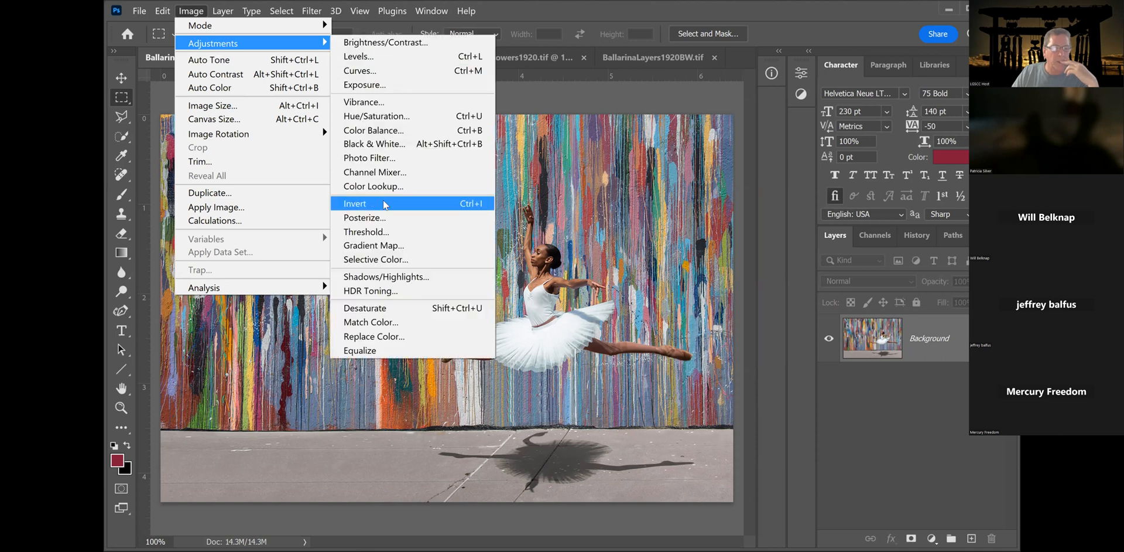
click(368, 350)
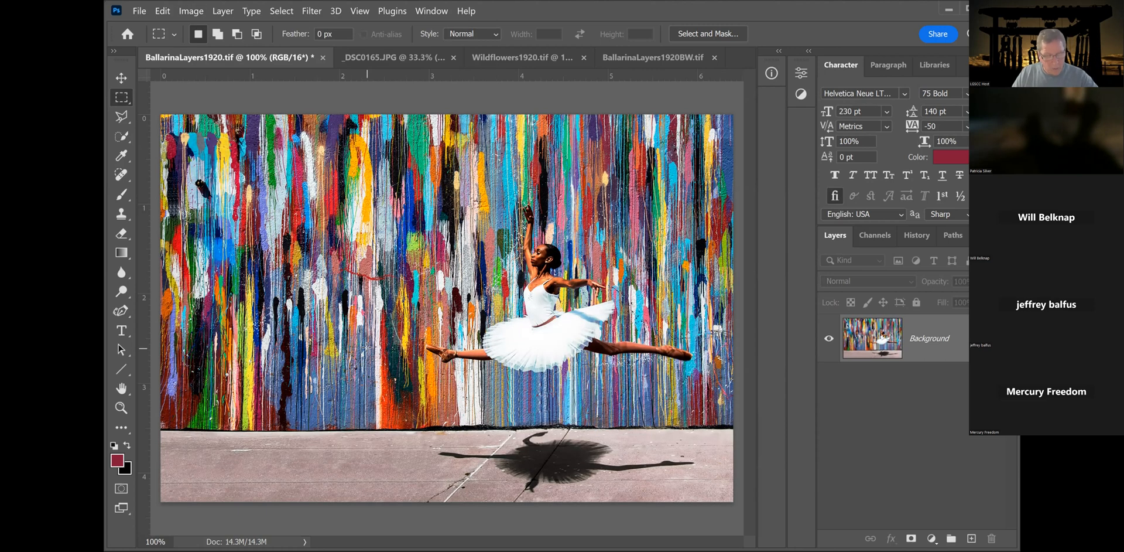
key(ctrl+z)
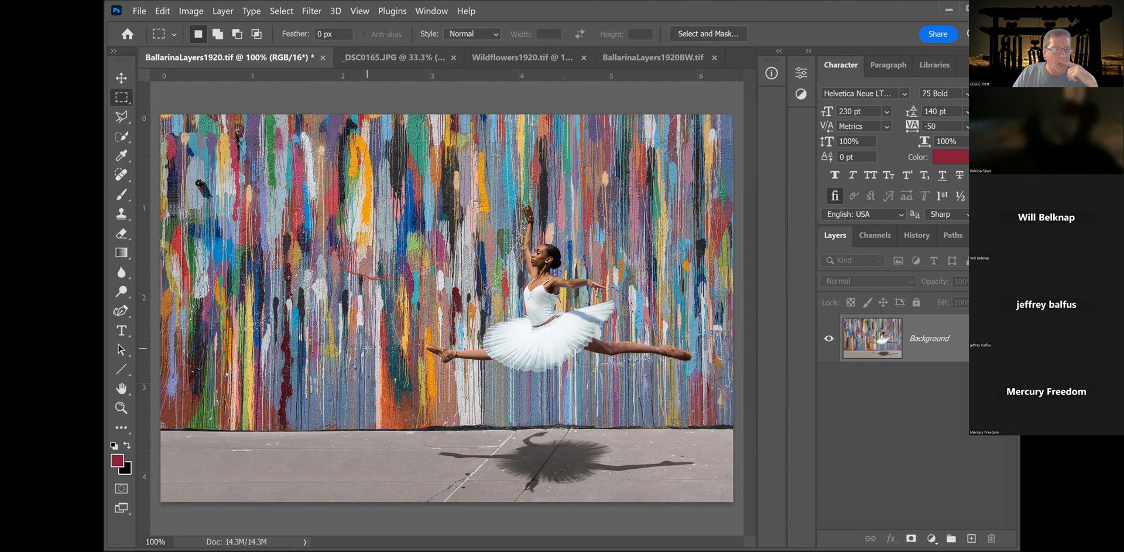
- Apply the automatic corrections Auto Tone, Auto Contrast and Auto Color to the ballerina image
click(191, 10)
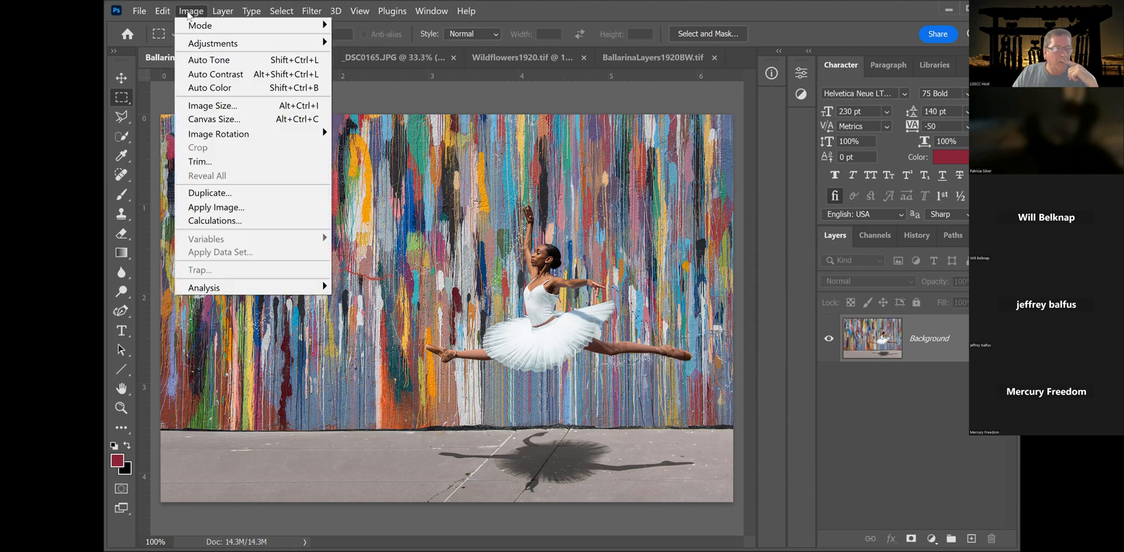
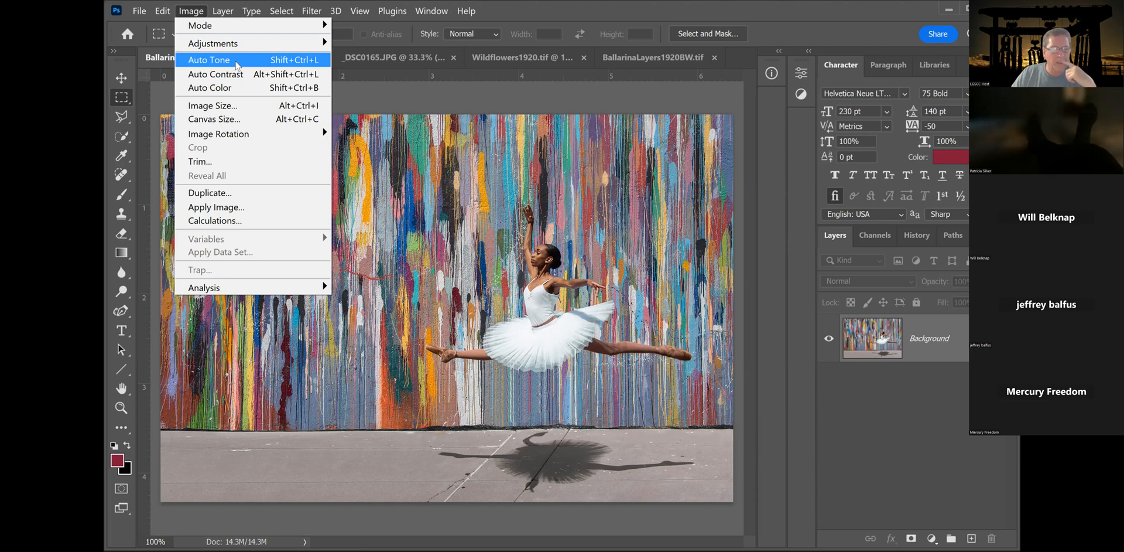
click(236, 61)
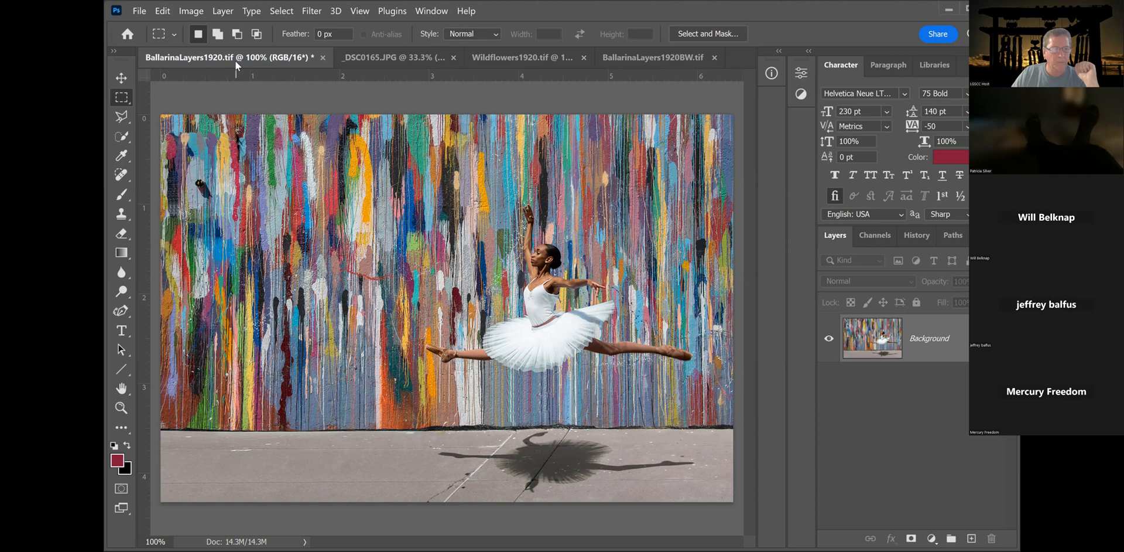
click(186, 11)
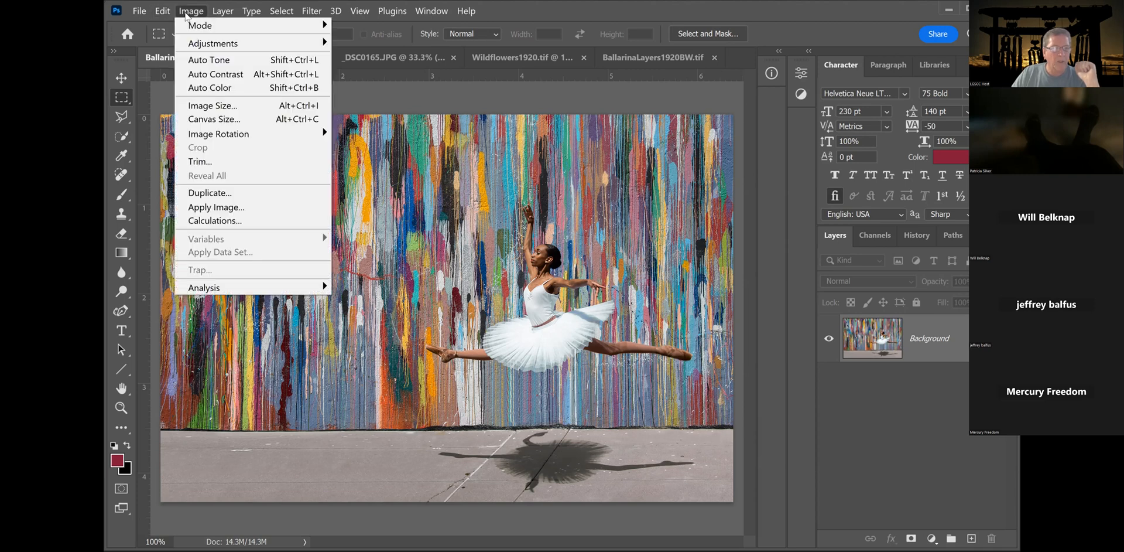
click(215, 74)
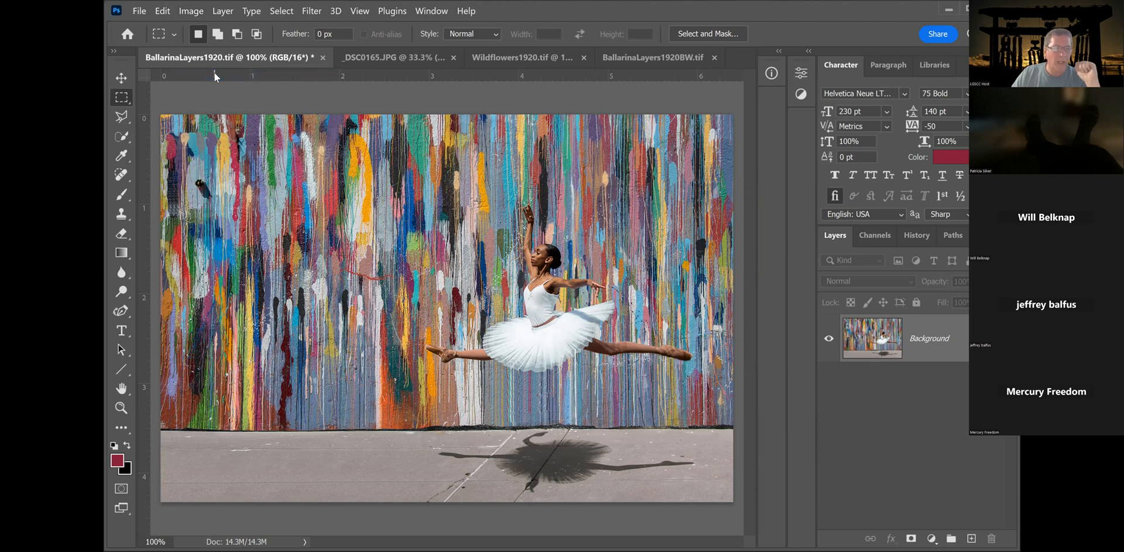
click(188, 12)
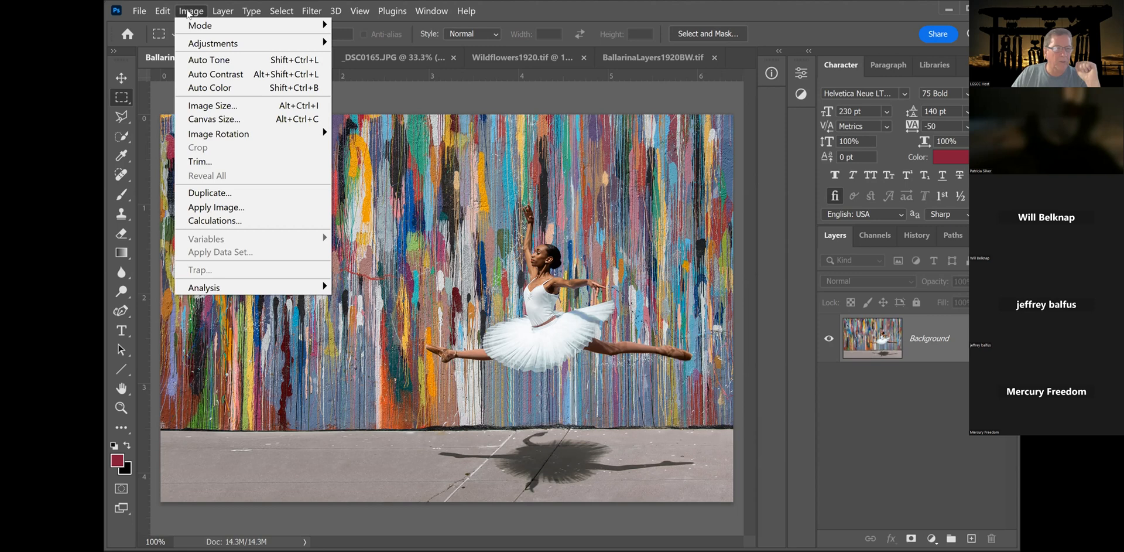
click(204, 88)
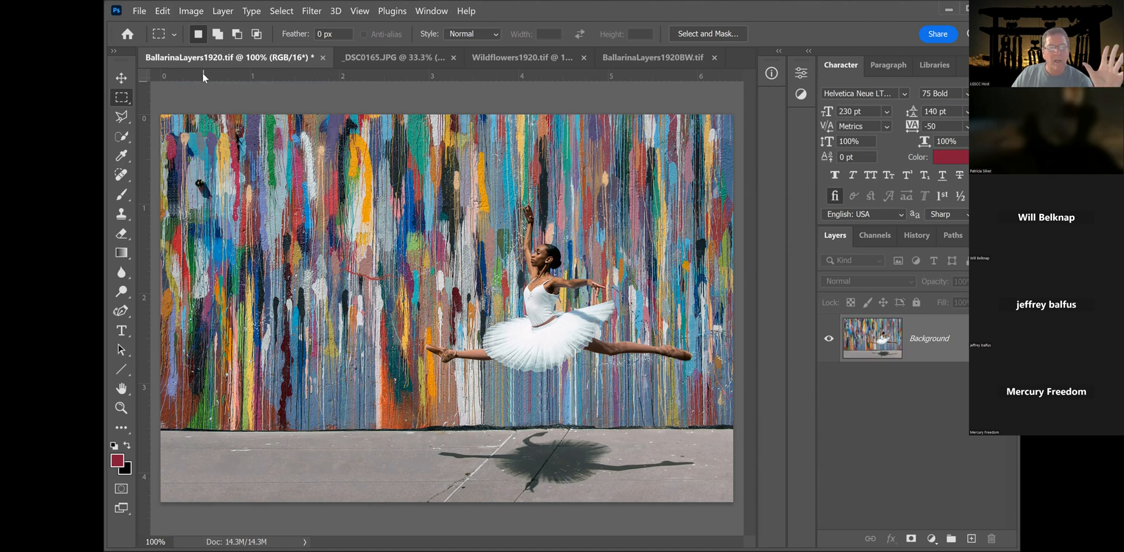
- Try resizing the image with width and height unlinked and the height set to 1200 pixels, and undo the resize
click(192, 11)
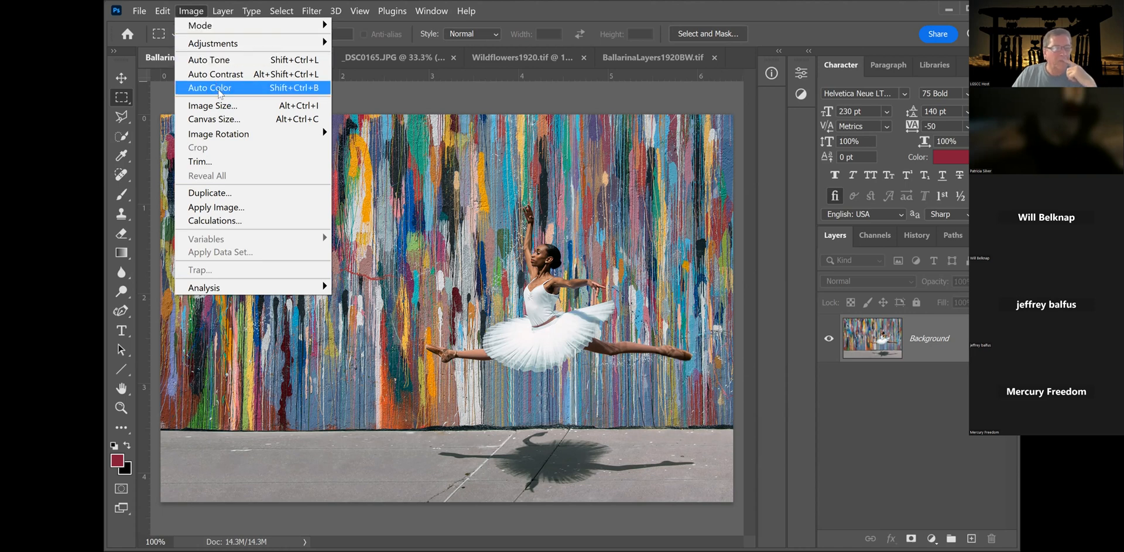
click(251, 106)
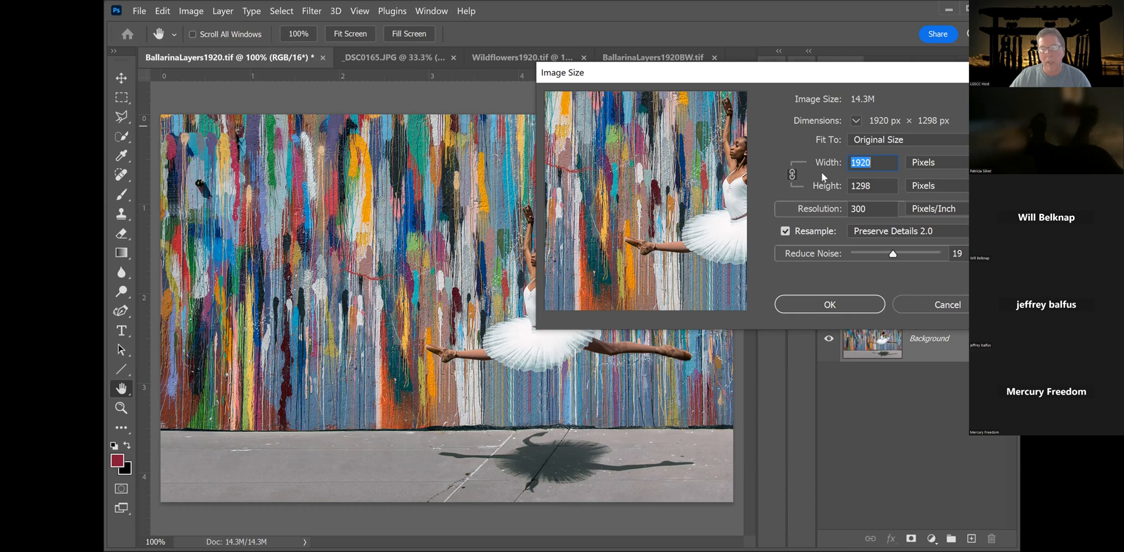
click(792, 173)
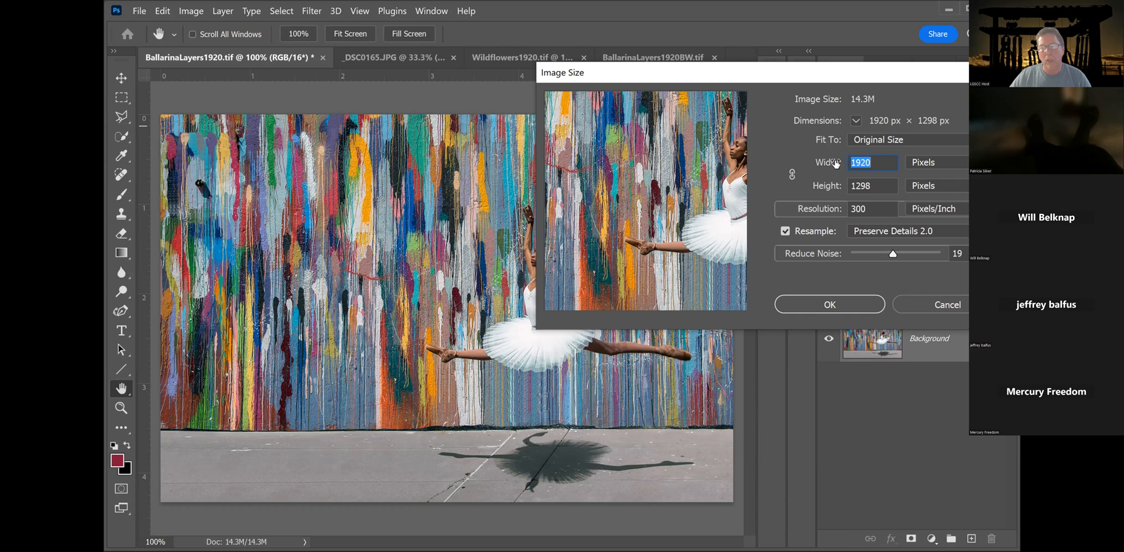
click(861, 183)
drag(863, 186, 871, 185)
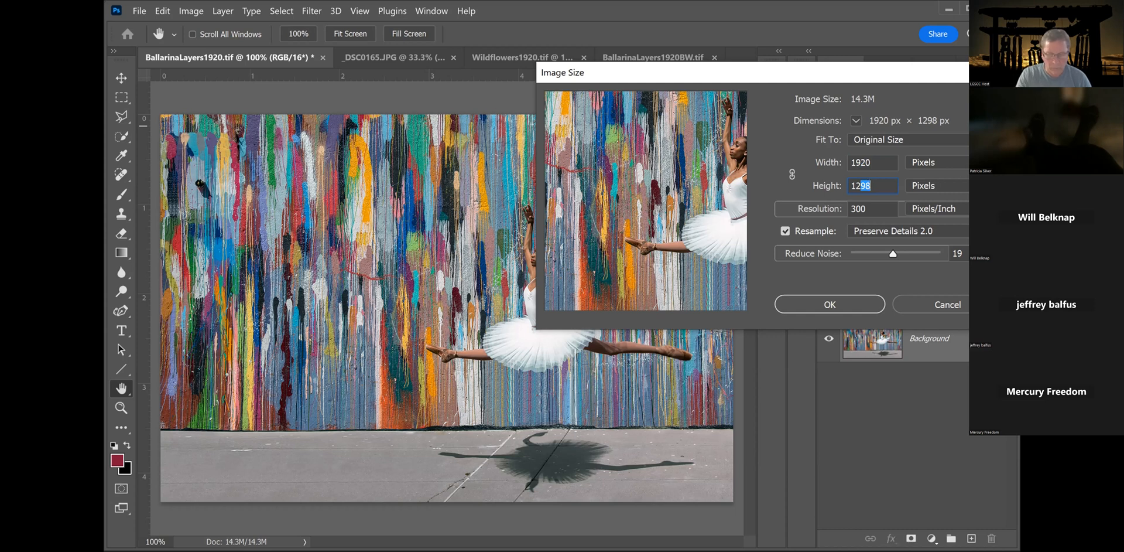
text(00)
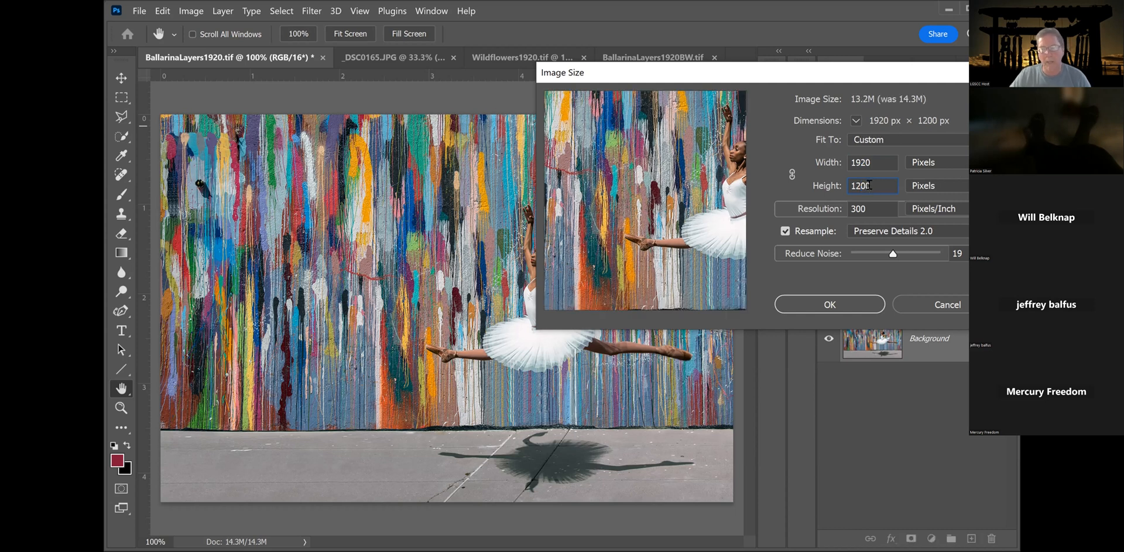
click(836, 304)
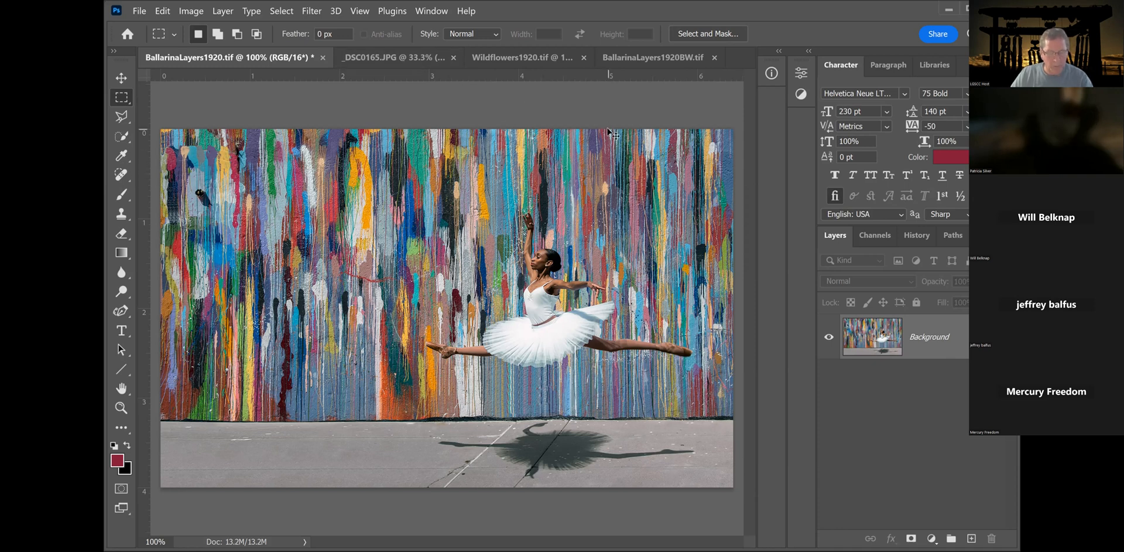
key(ctrl+z)
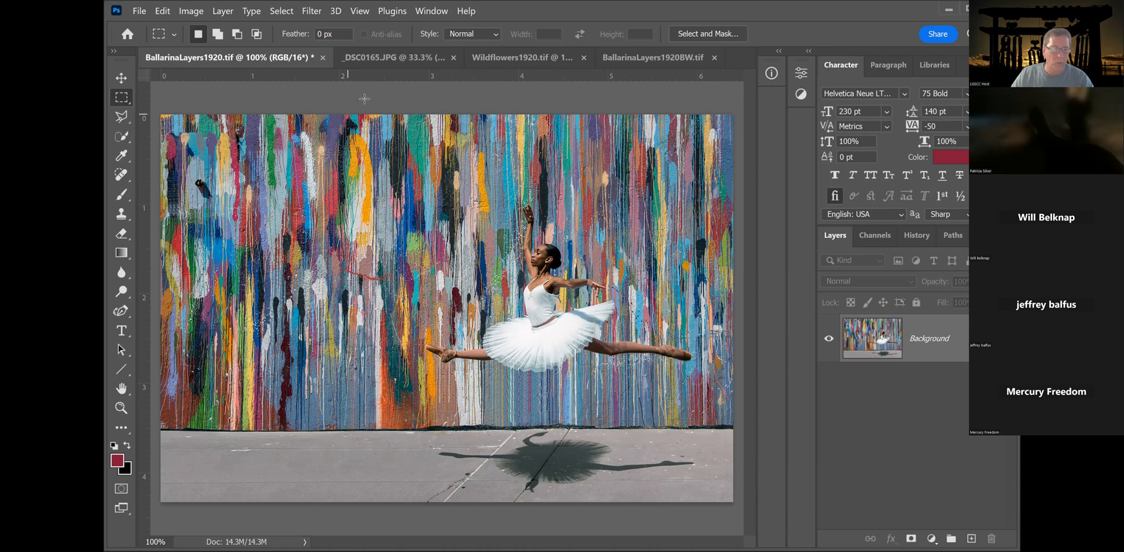
- Set the units of the rulers around the ballerina image to Pixels
right_click(400, 75)
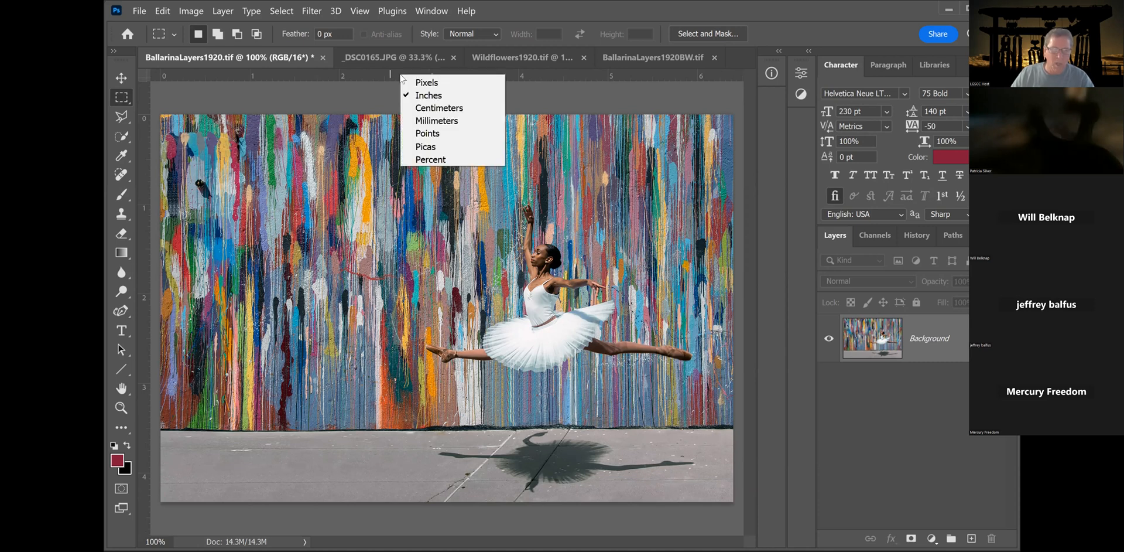
click(535, 17)
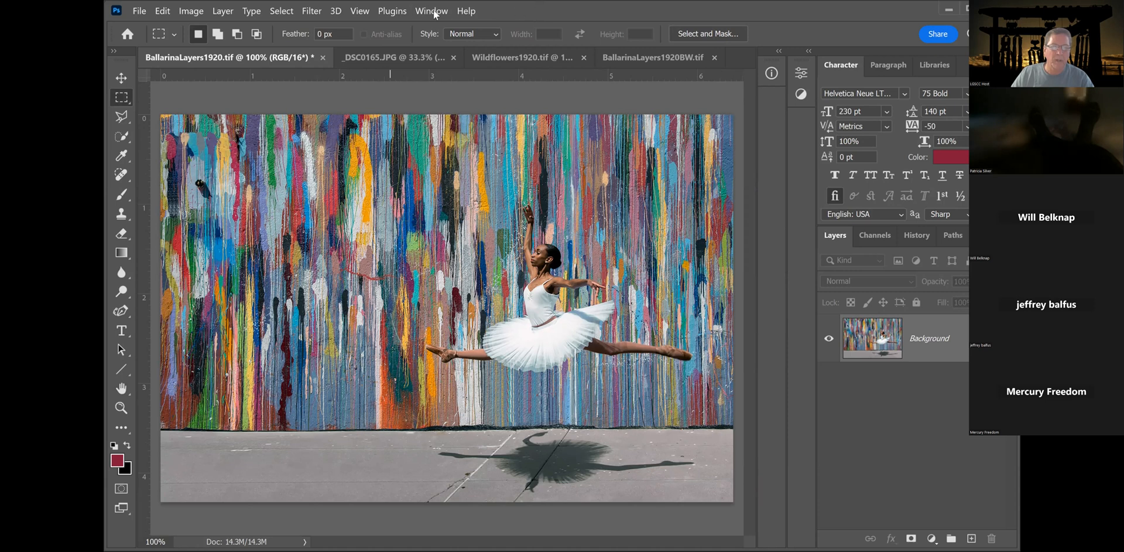
click(434, 11)
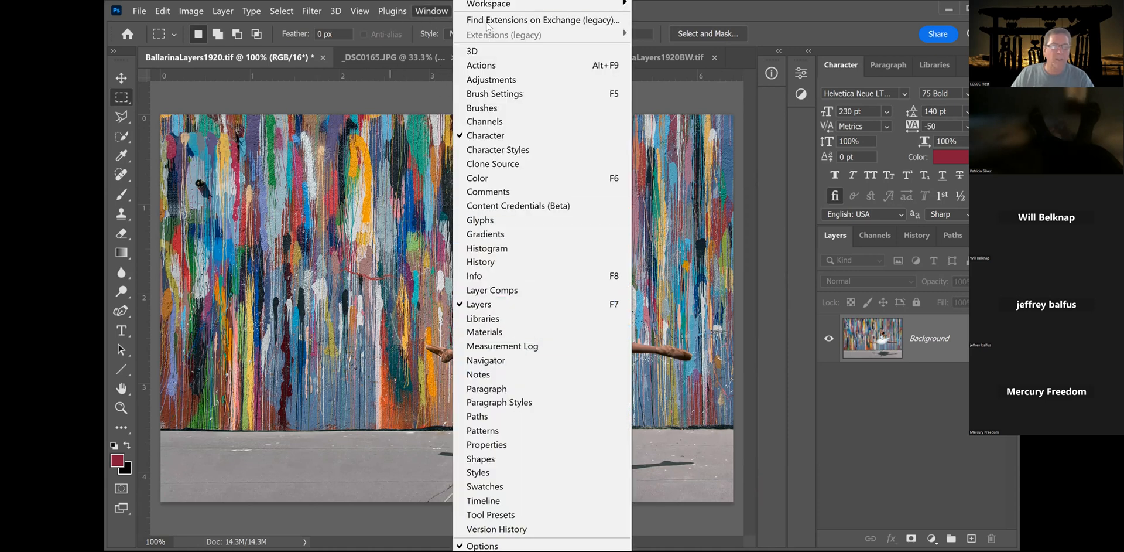
click(655, 14)
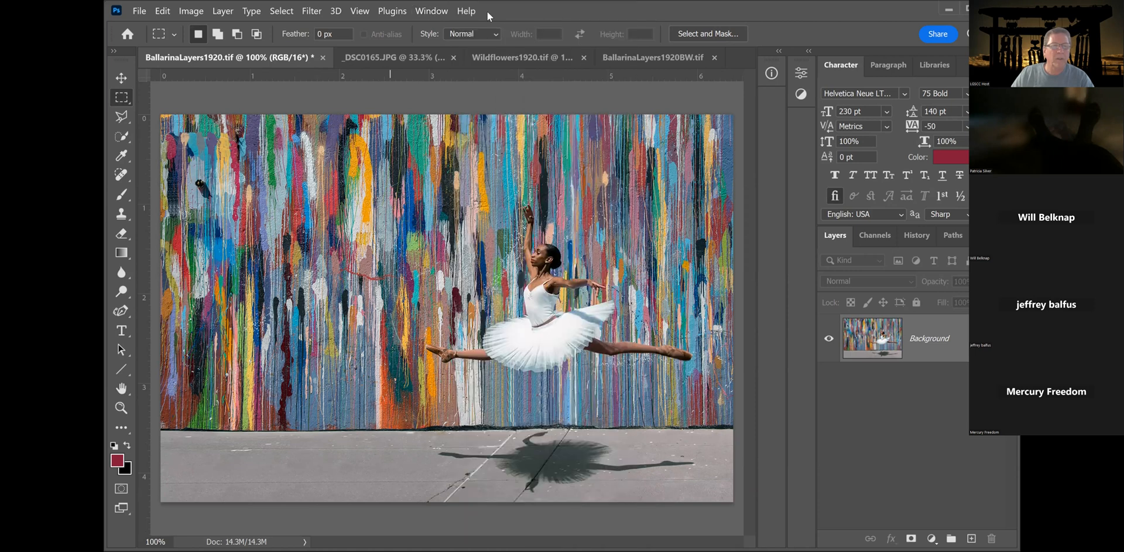
click(359, 11)
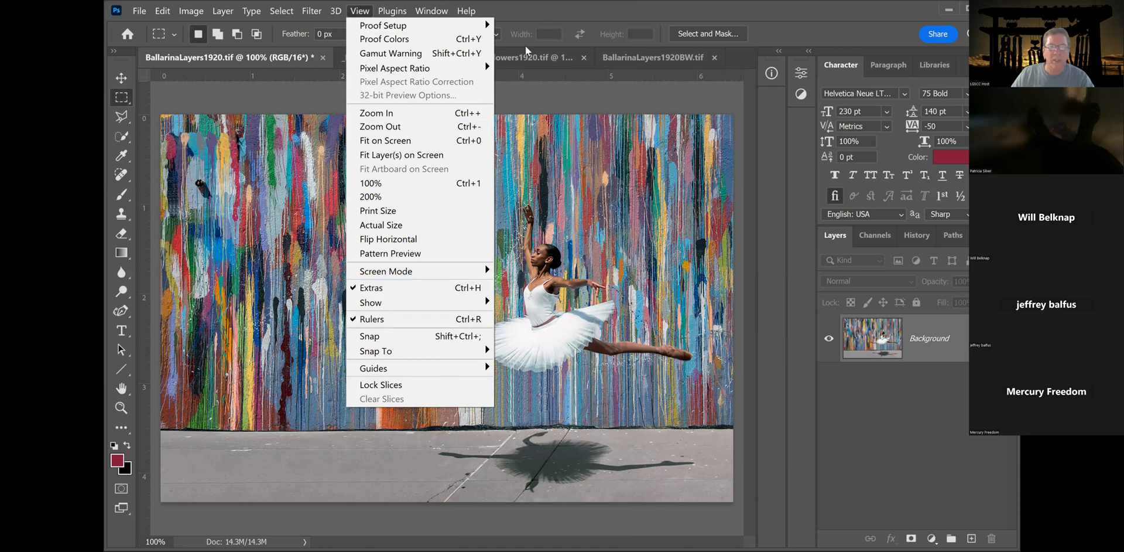
click(460, 77)
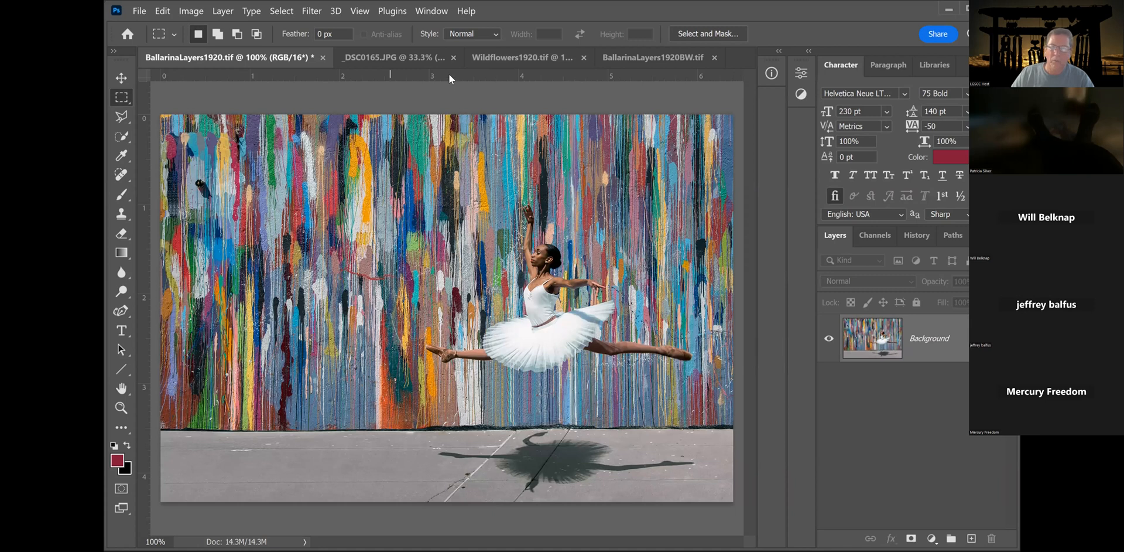
right_click(449, 73)
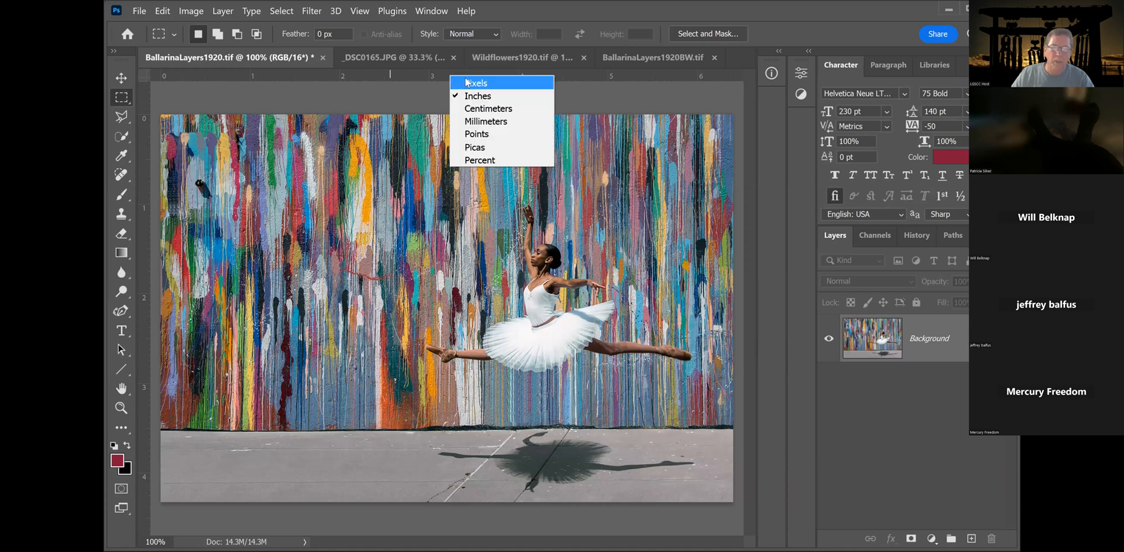
click(467, 82)
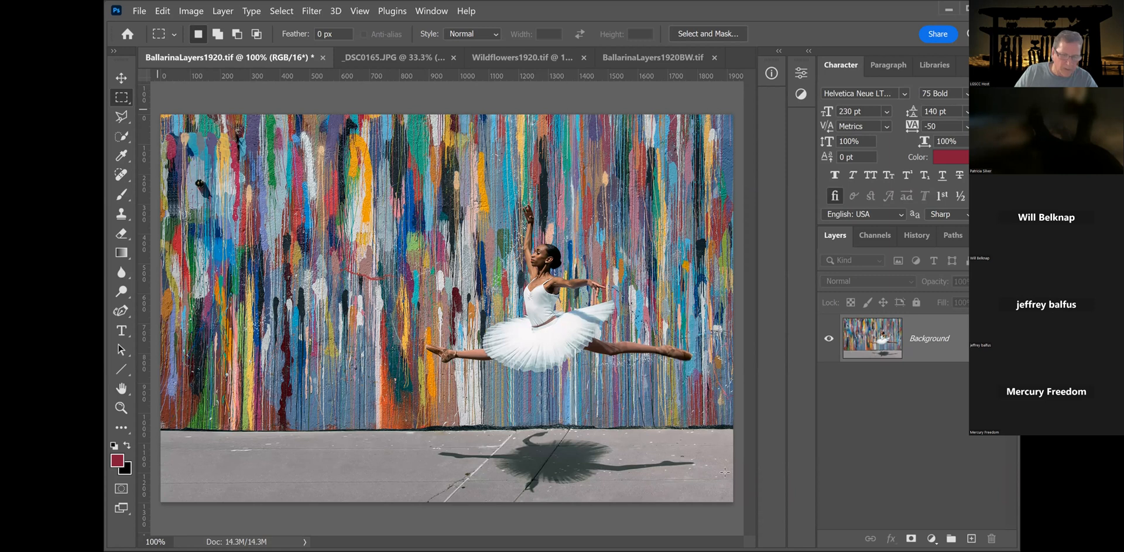
- Crop the ballerina image to a full-width rectangular selection about 1200 pixels high that leaves out the strip along its upper edge
drag(161, 115, 723, 447)
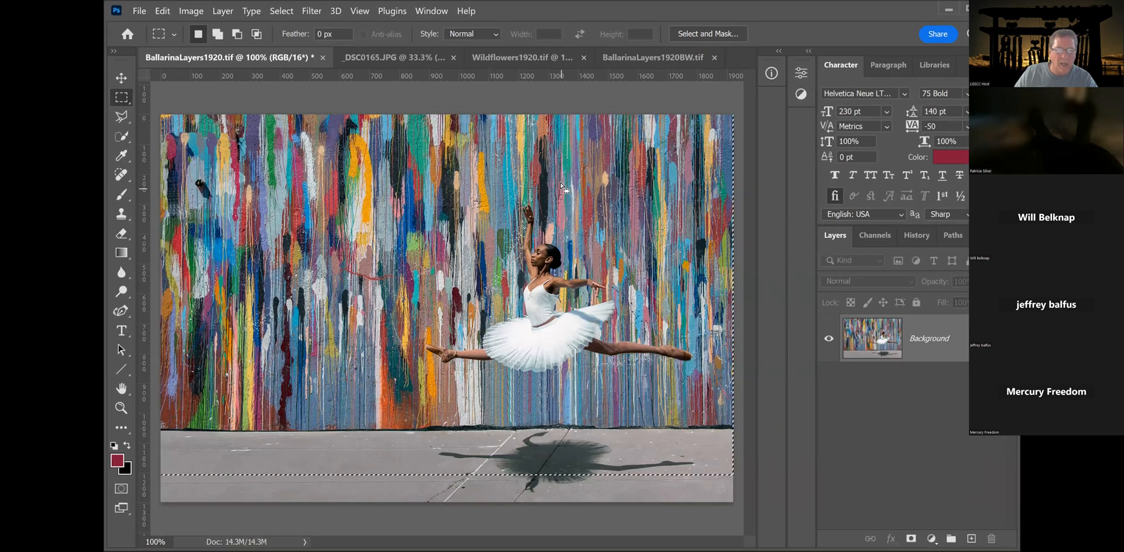
drag(561, 186, 561, 239)
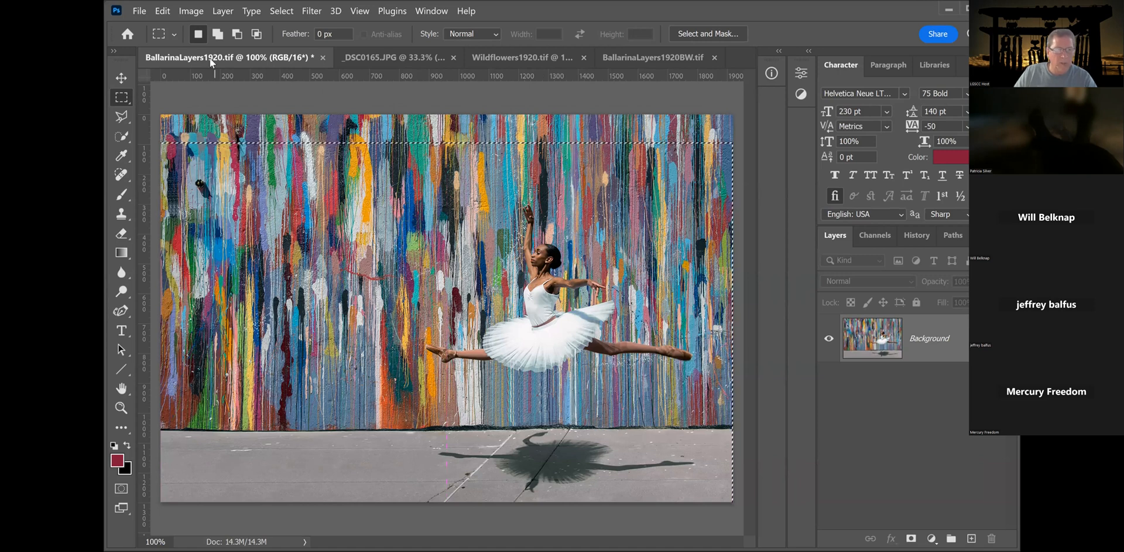
click(192, 12)
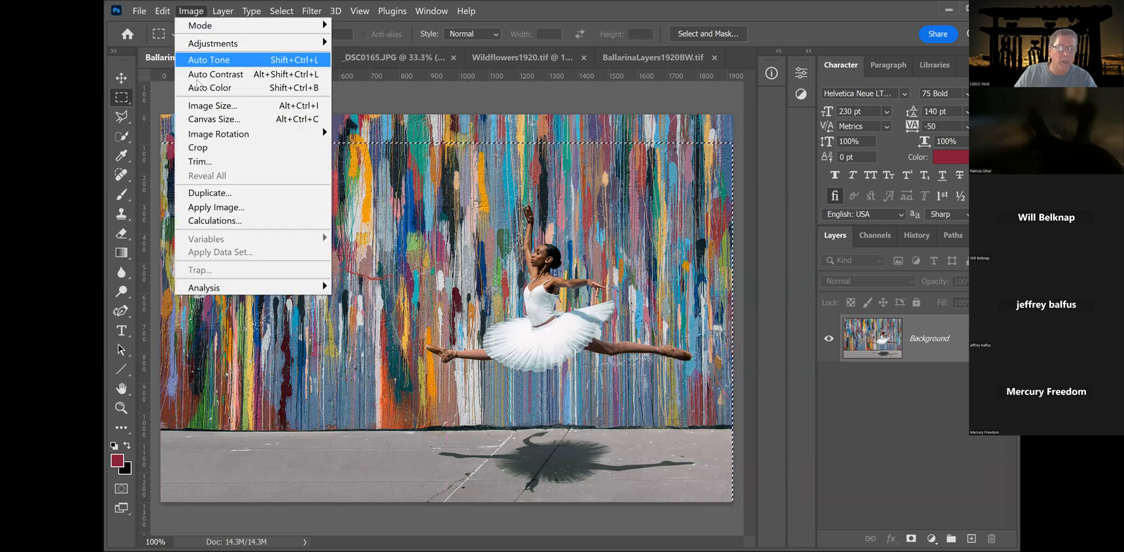
click(211, 148)
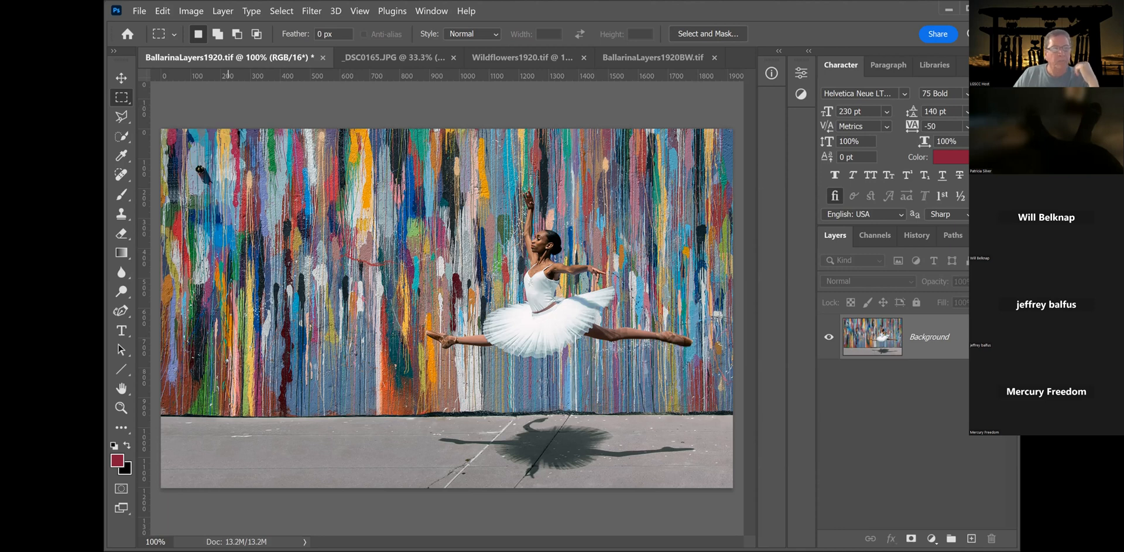
click(197, 13)
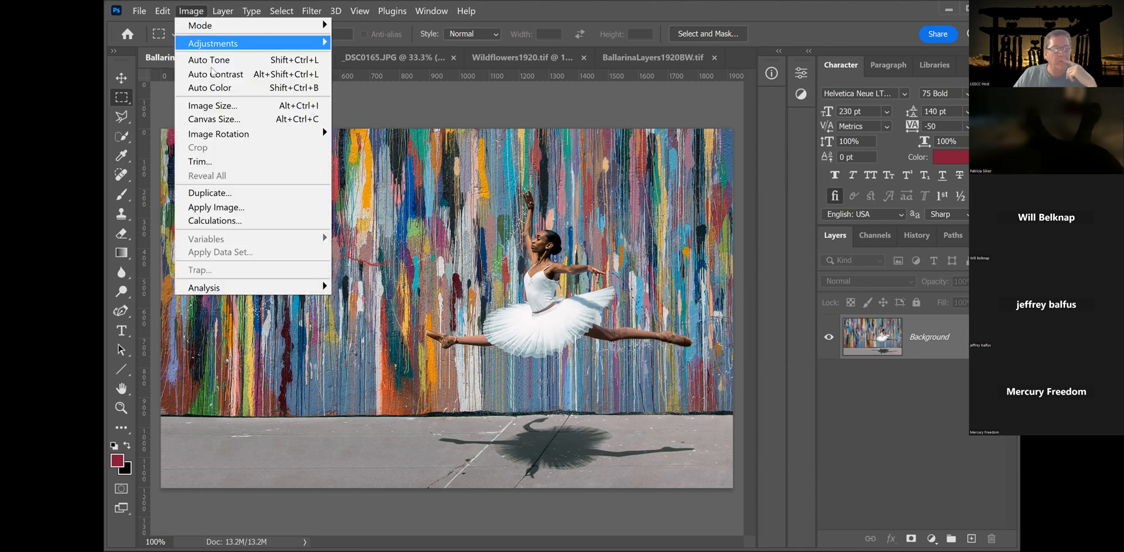
click(232, 121)
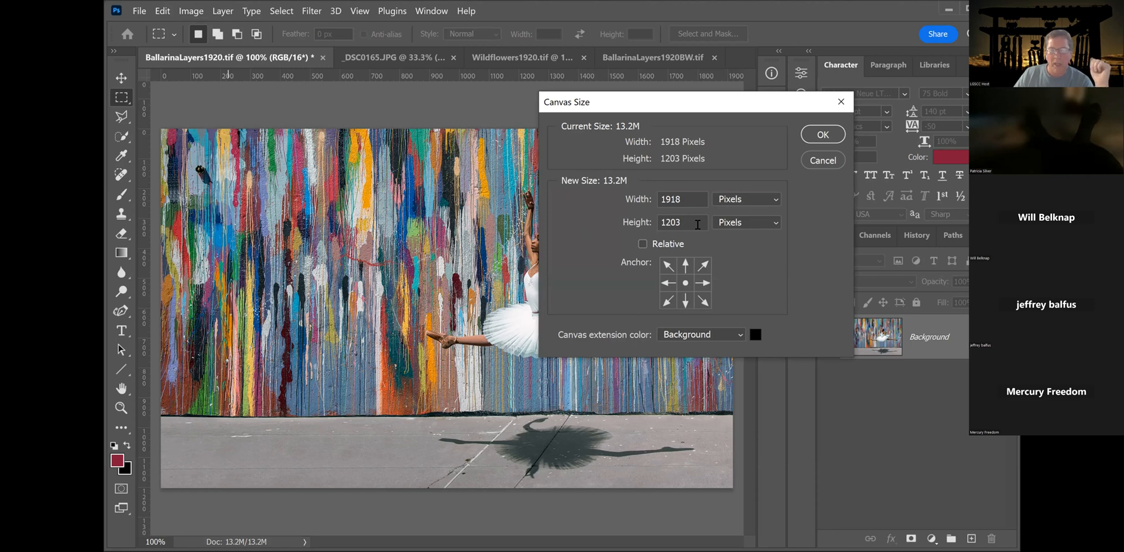
click(776, 202)
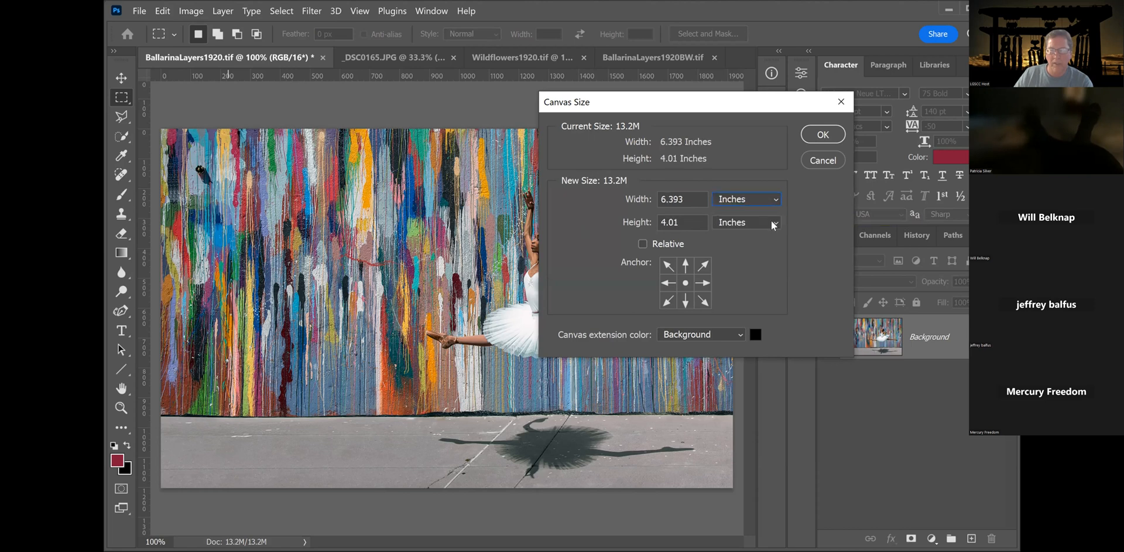
drag(685, 198, 658, 199)
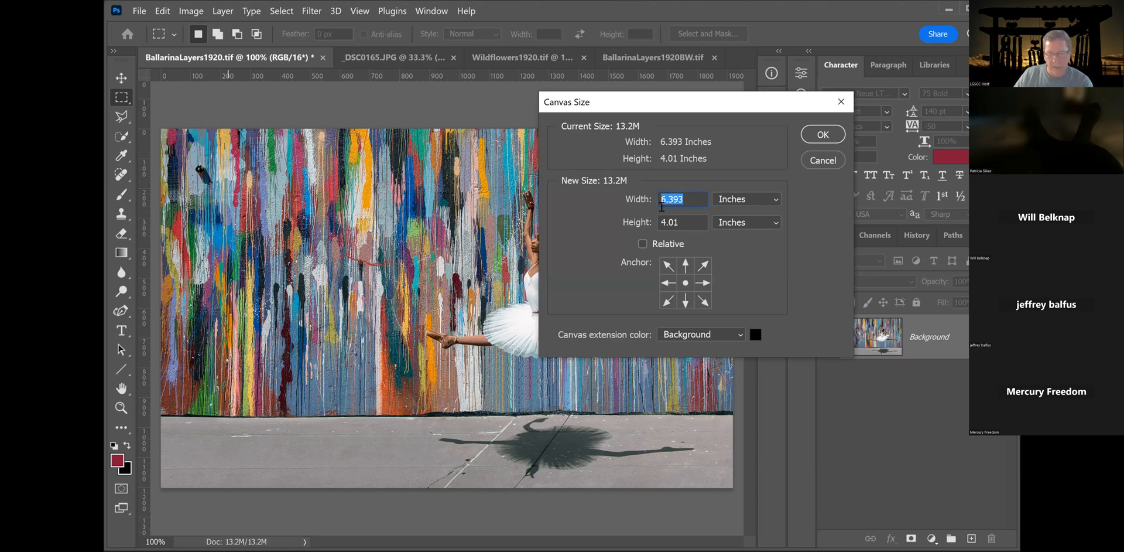
text(7)
drag(679, 221, 657, 221)
text(5)
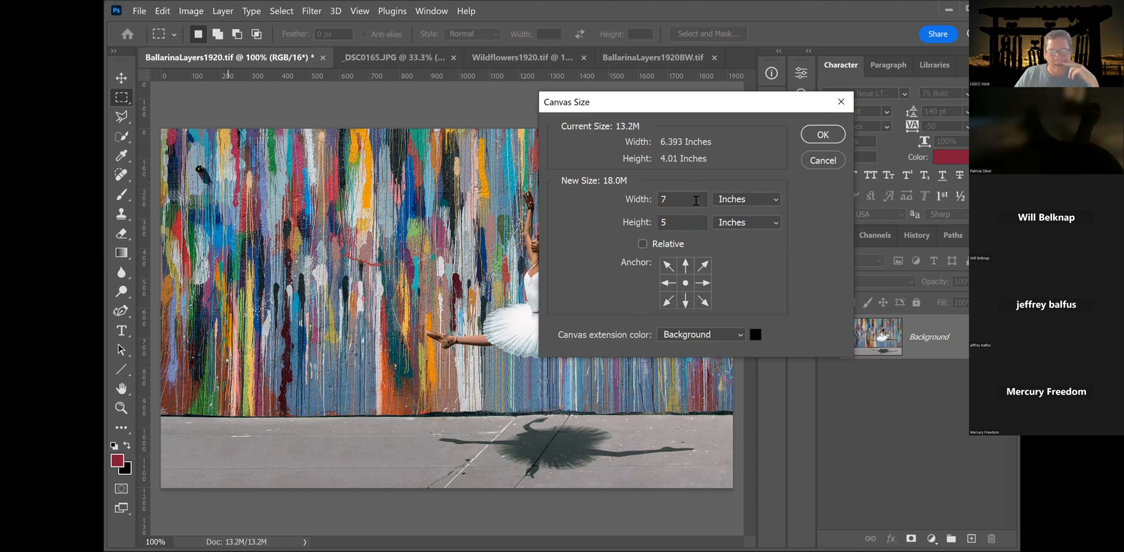
click(823, 160)
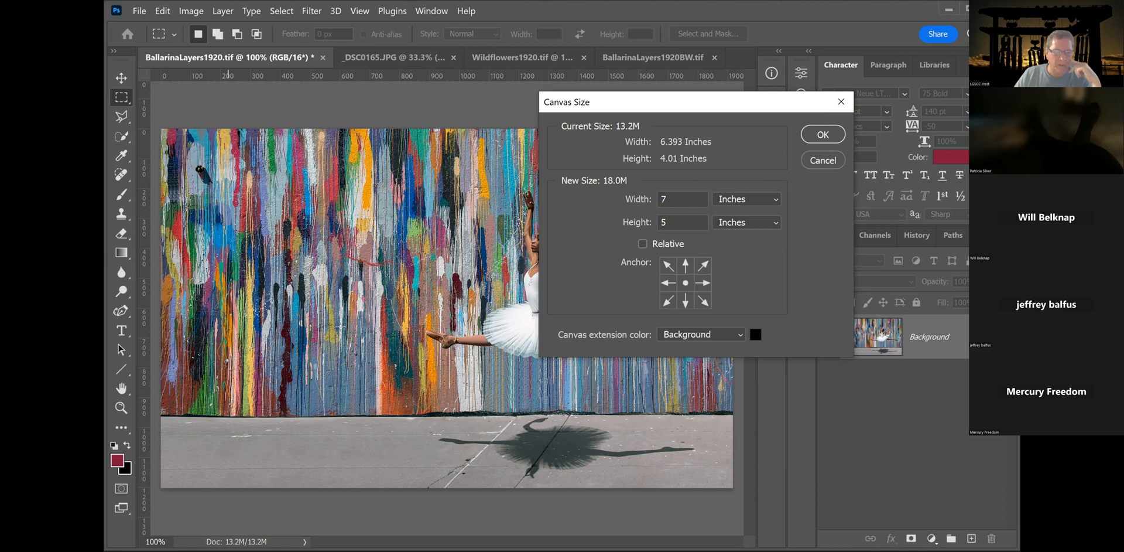
- Set the background colour to white (ffffff)
click(125, 469)
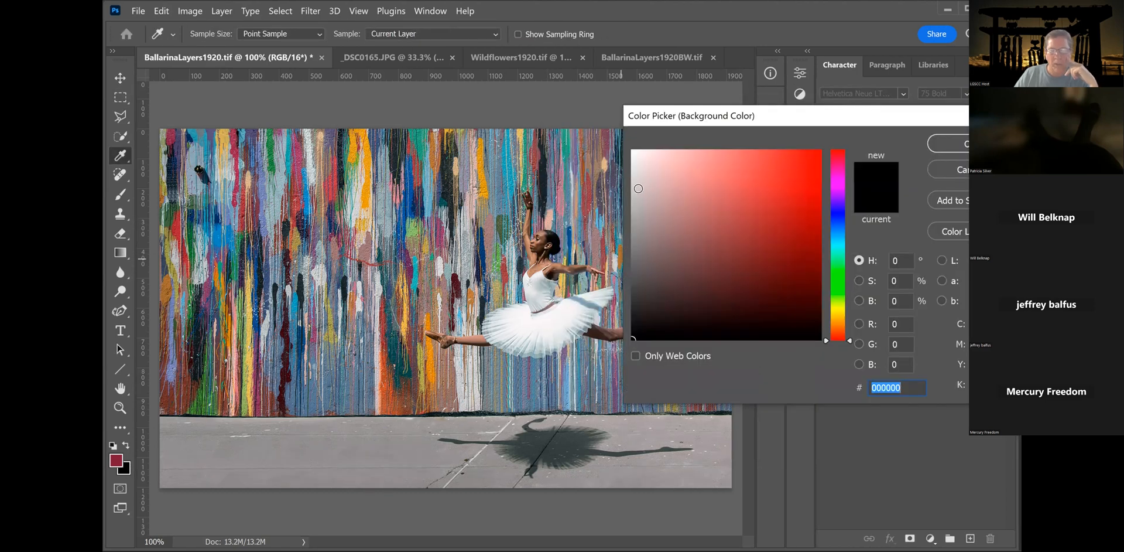
drag(638, 188, 626, 140)
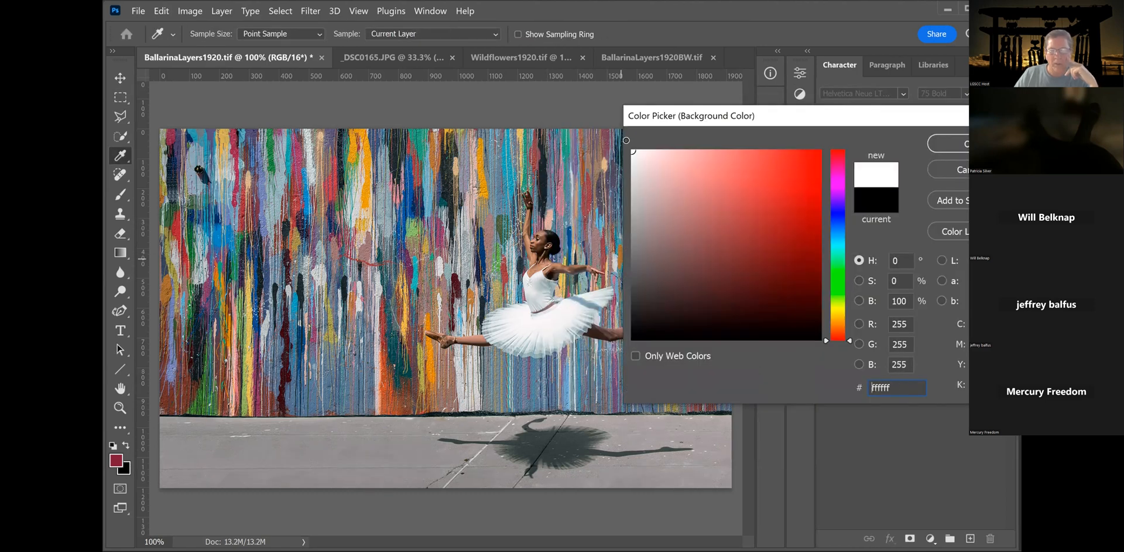
click(953, 144)
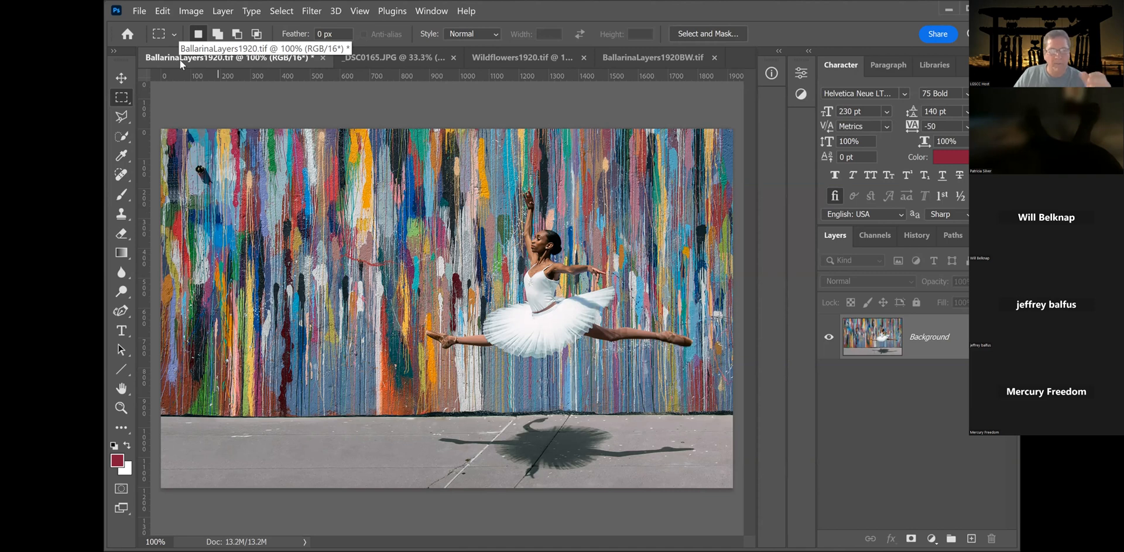
- Enlarge the ballerina image's canvas to 7 by 5 inches with a centred anchor and the background colour as the extension colour
click(188, 14)
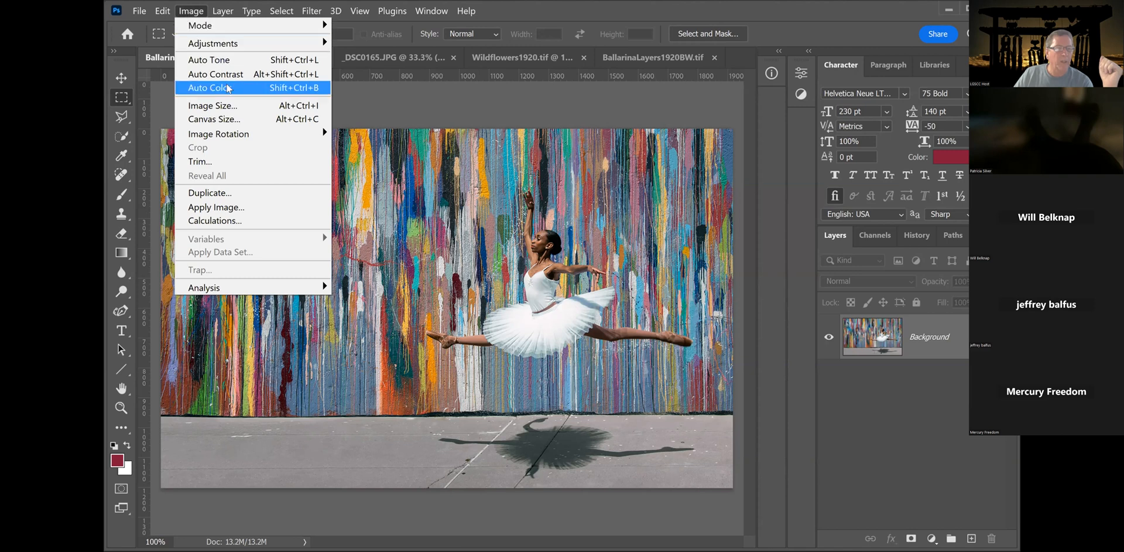
click(214, 119)
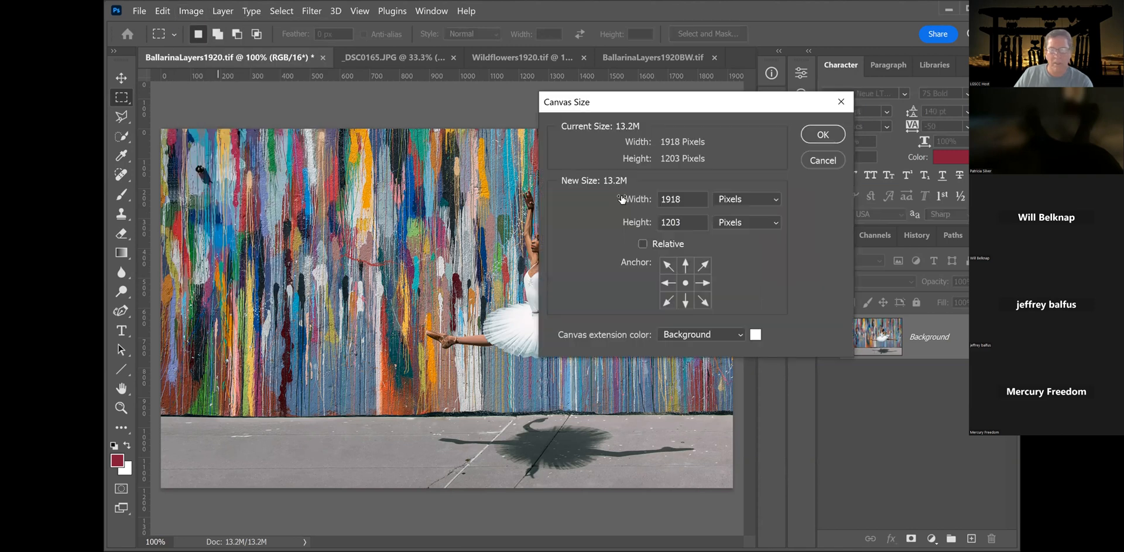
click(777, 199)
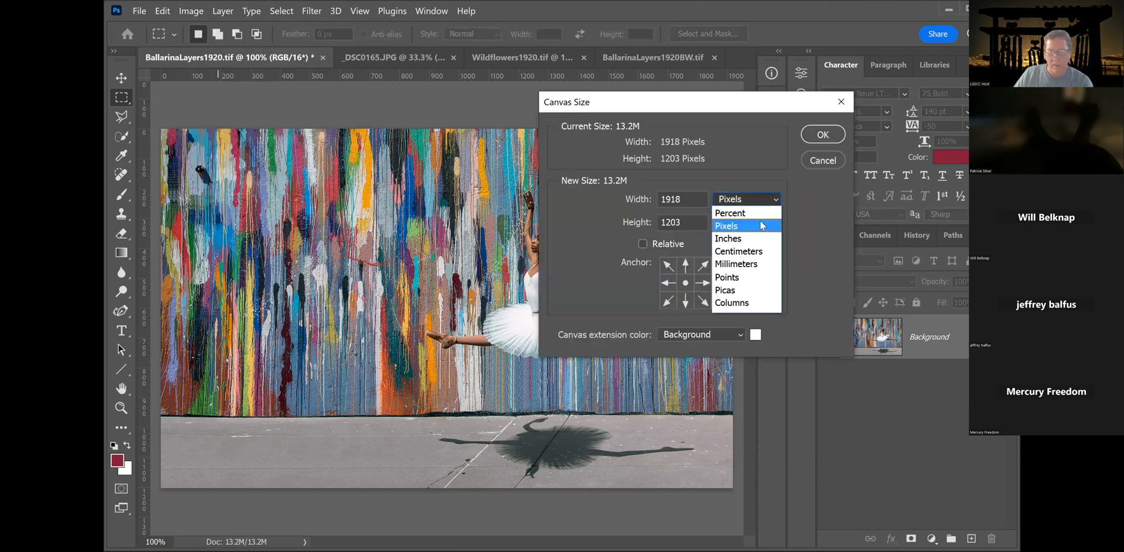
click(760, 239)
click(635, 199)
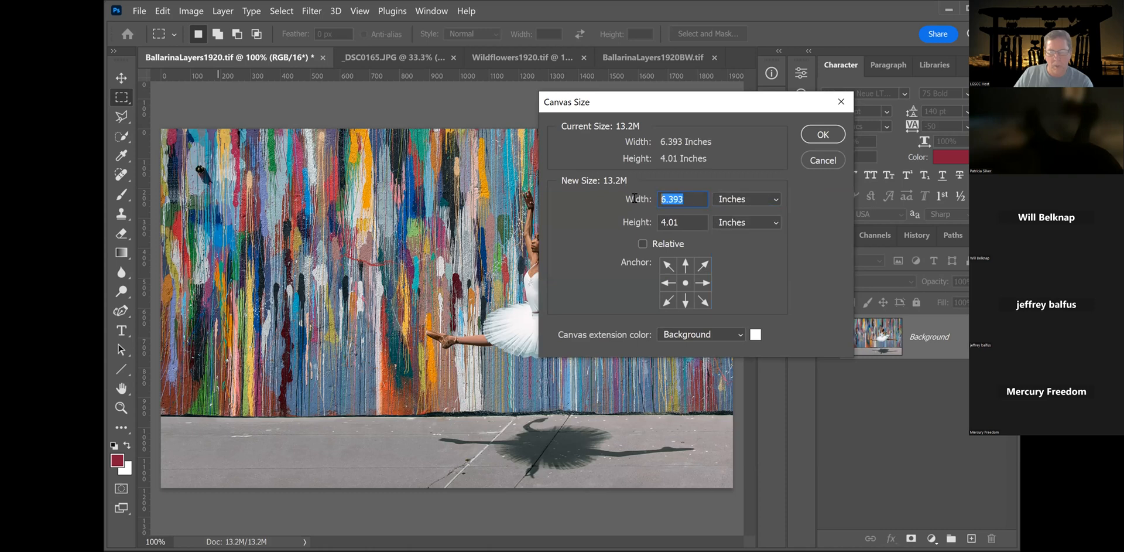
text(7)
double_click(682, 222)
text(5)
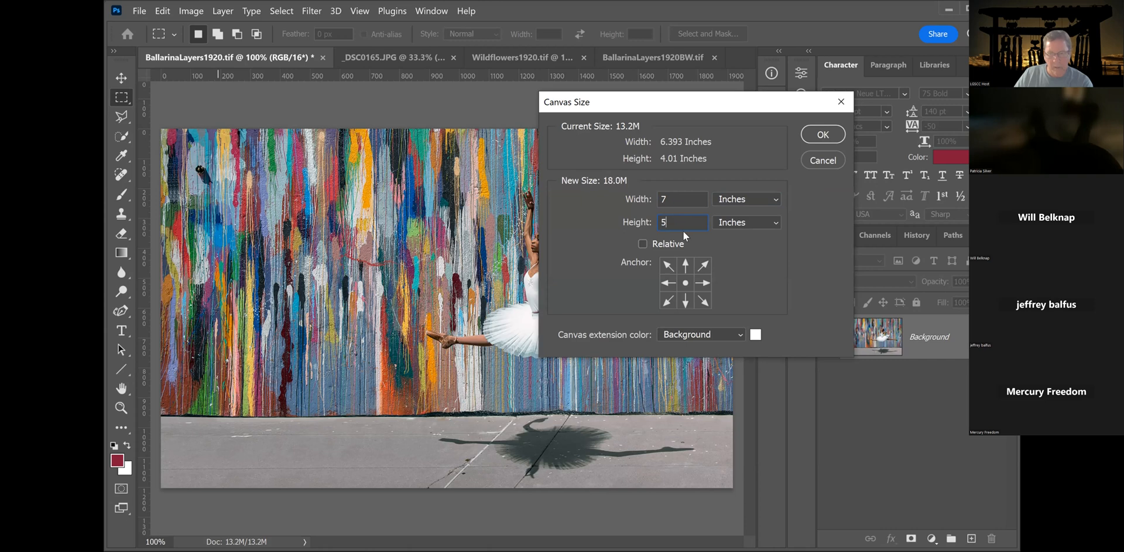
click(822, 135)
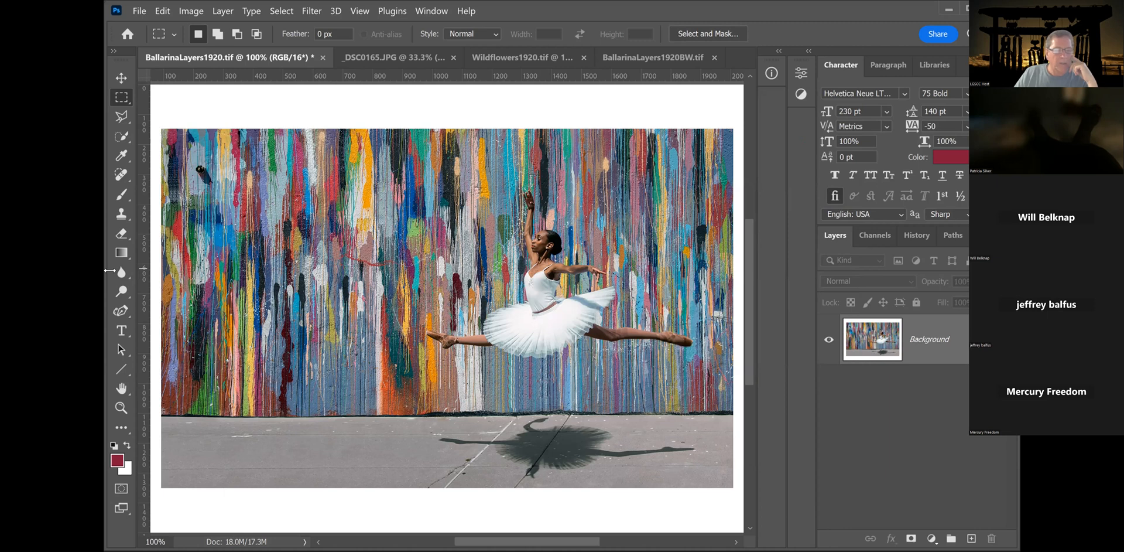
- Unlock the ballerina image's Background layer to convert it into a regular layer
drag(109, 270, 99, 270)
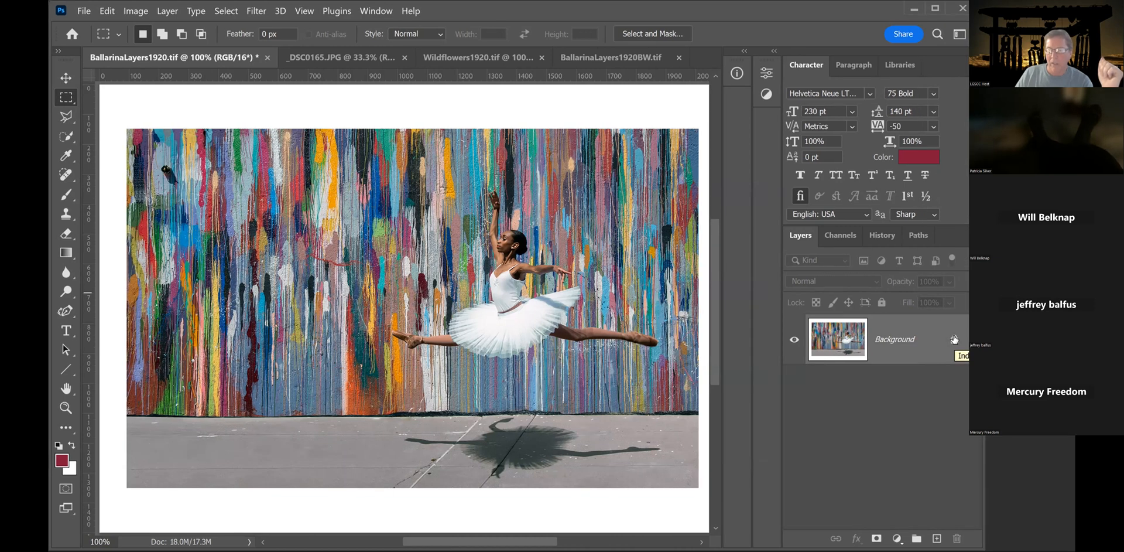
click(954, 339)
key(h)
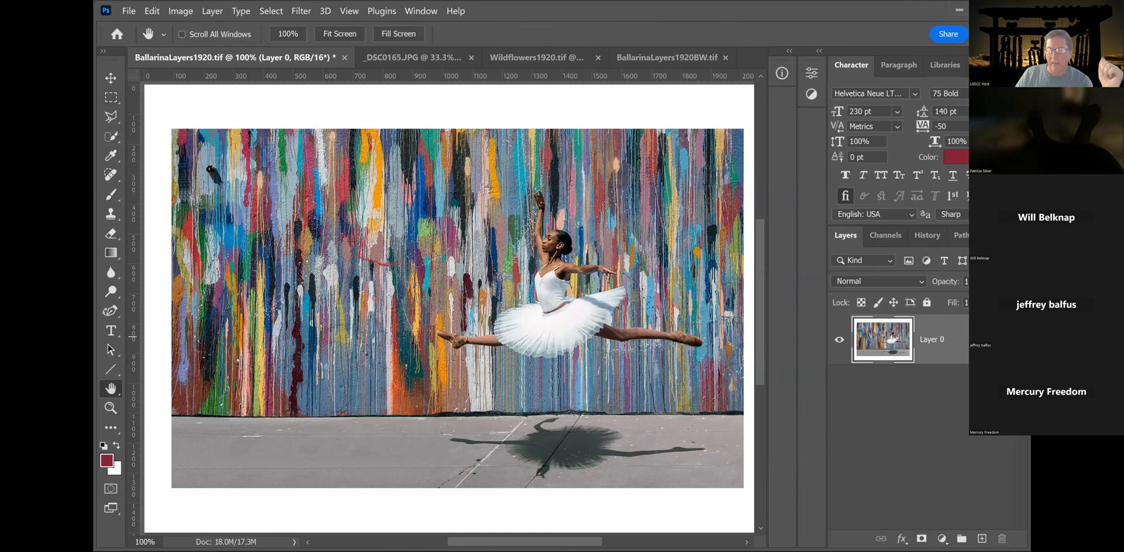
double_click(936, 340)
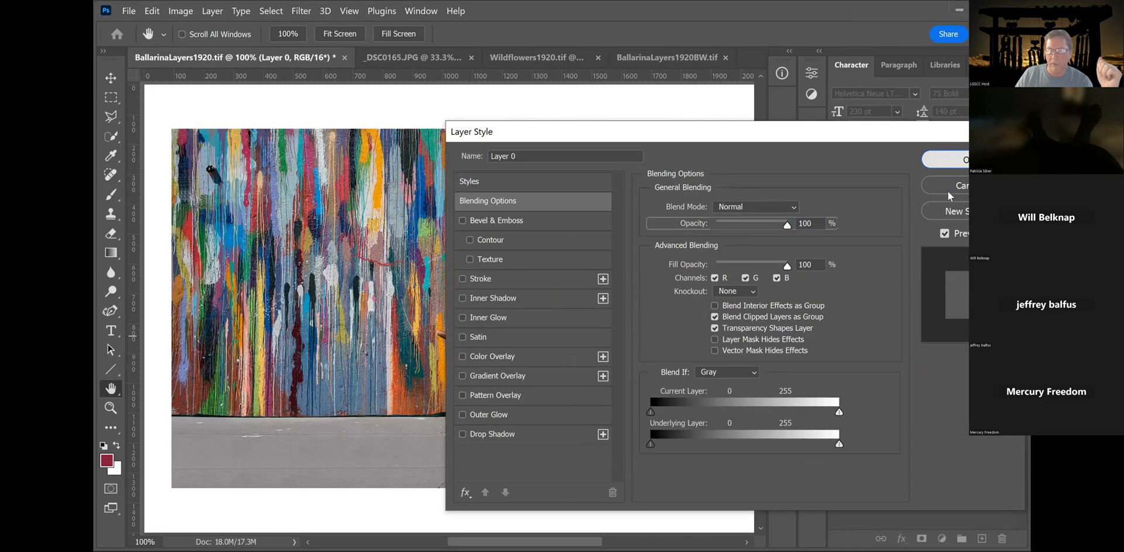
click(947, 191)
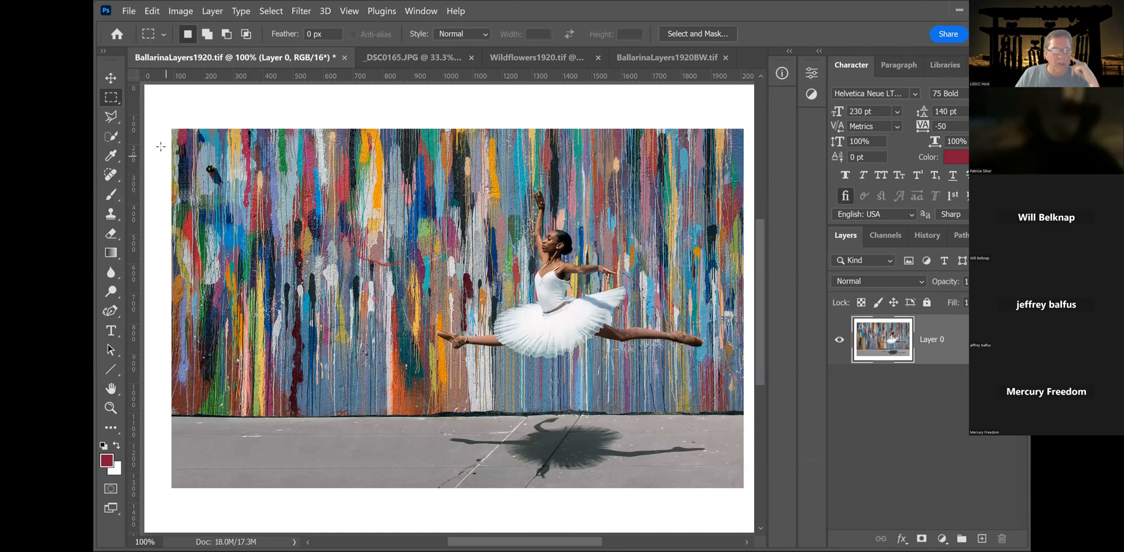
- Move the ballerina layer up about 60 px and slightly left with the Move tool, leaving a transparent strip below it
click(108, 79)
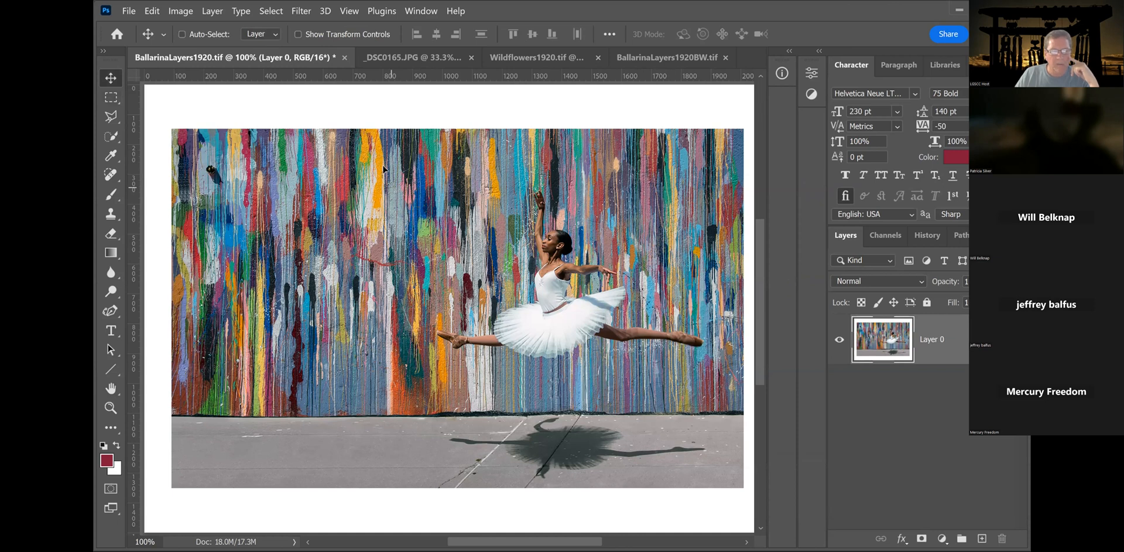
drag(383, 169, 376, 148)
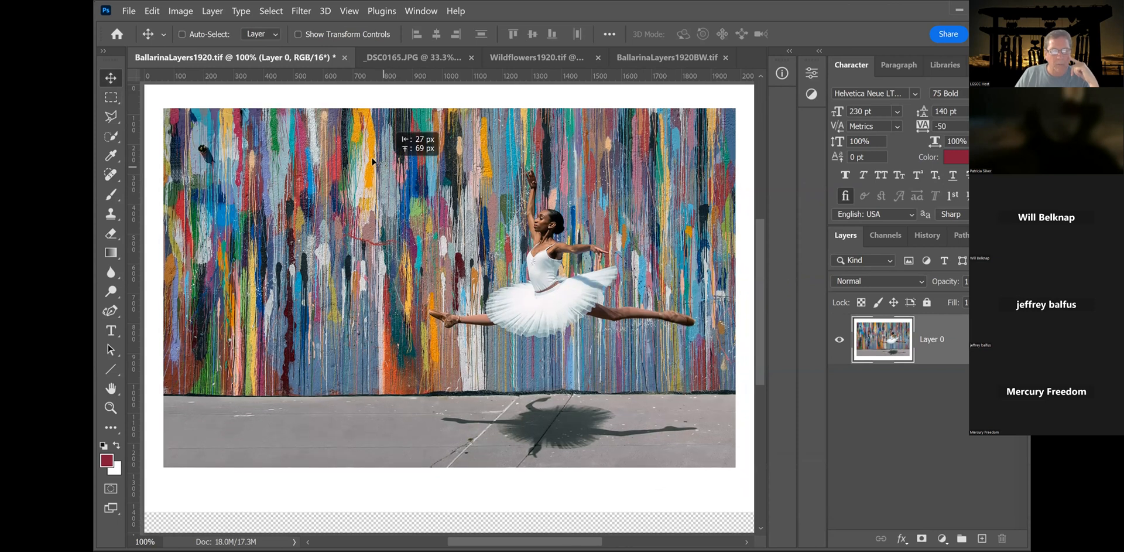
key(shift+Left)
key(shift+Left)
key(shift+Down)
key(shift+Down)
key(shift+Down)
key(shift+Down)
key(shift+Down)
key(shift+Down)
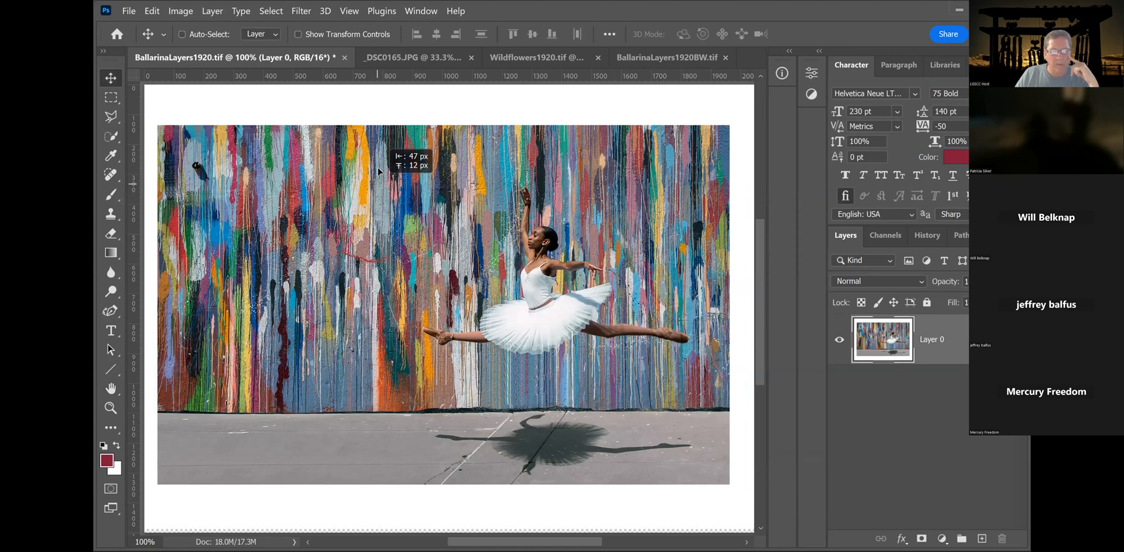
key(shift+Up)
key(shift+Up)
key(shift+Up)
key(shift+Up)
key(shift+Up)
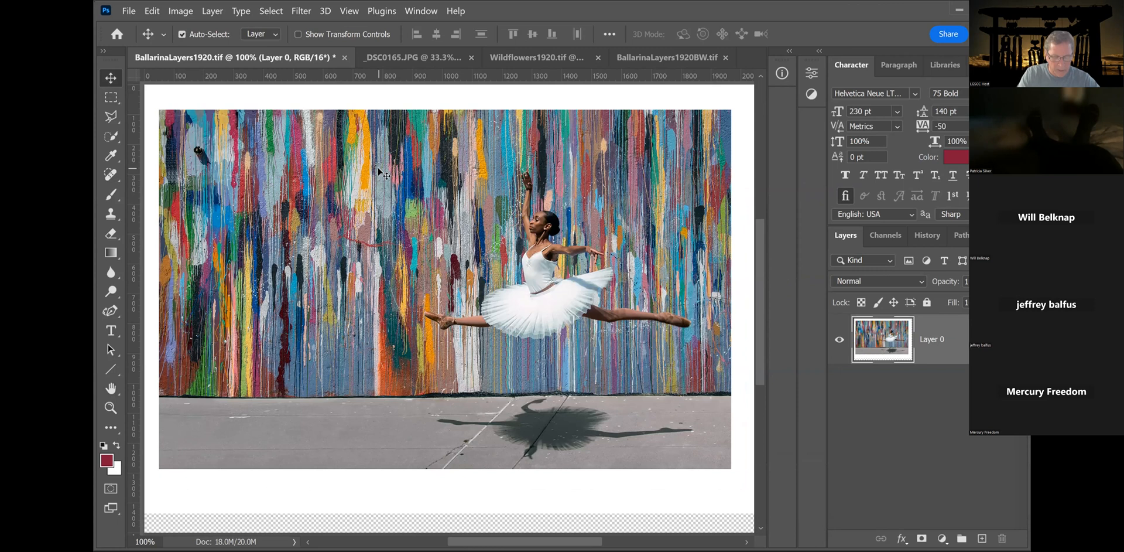
- Nudge the ballerina layer right until its white border is flush with the canvas sides
key(ctrl+minus)
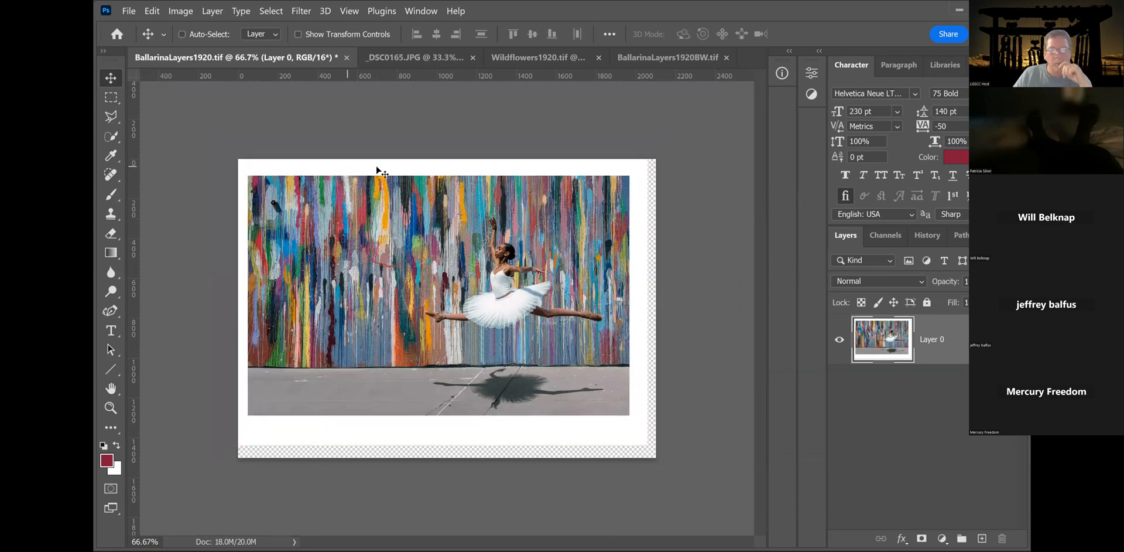
key(shift+Right)
key(shift+Right)
key(shift+Right)
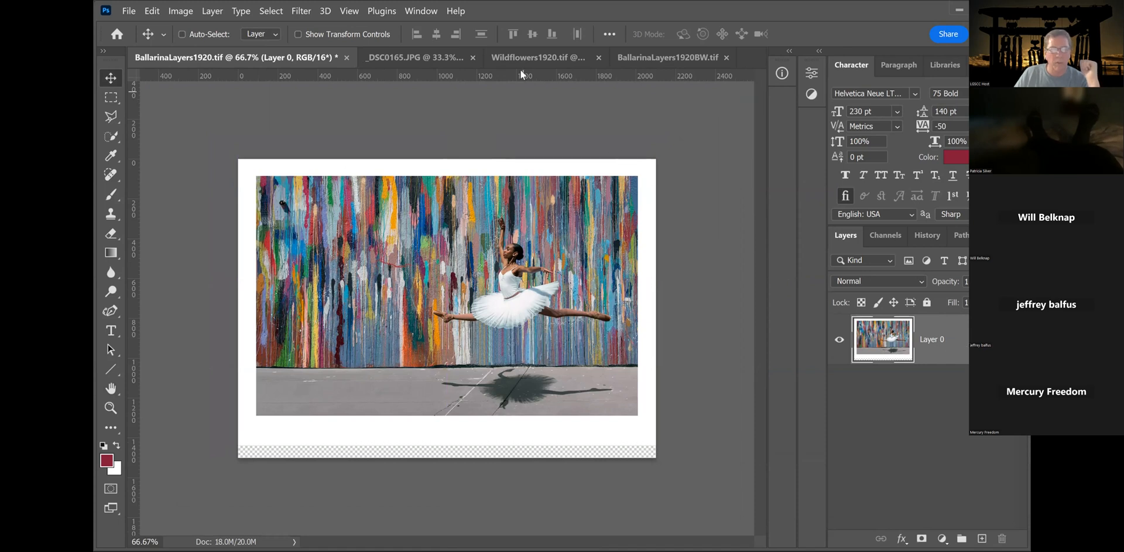
- Unlock the wildflowers image's Background layer, try moving the layer up 383 px, and undo the move
click(528, 57)
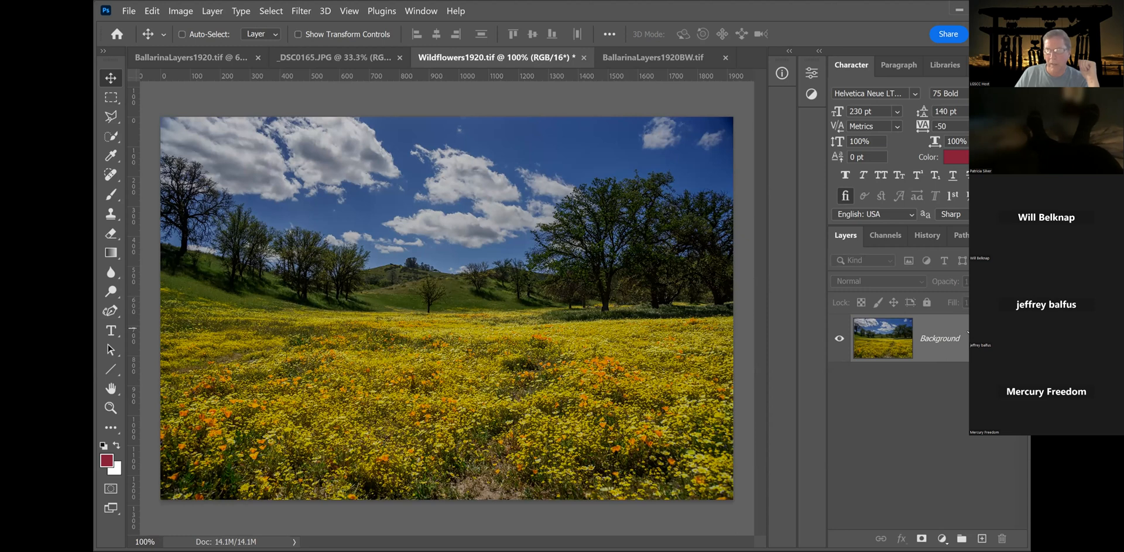
double_click(968, 331)
click(842, 166)
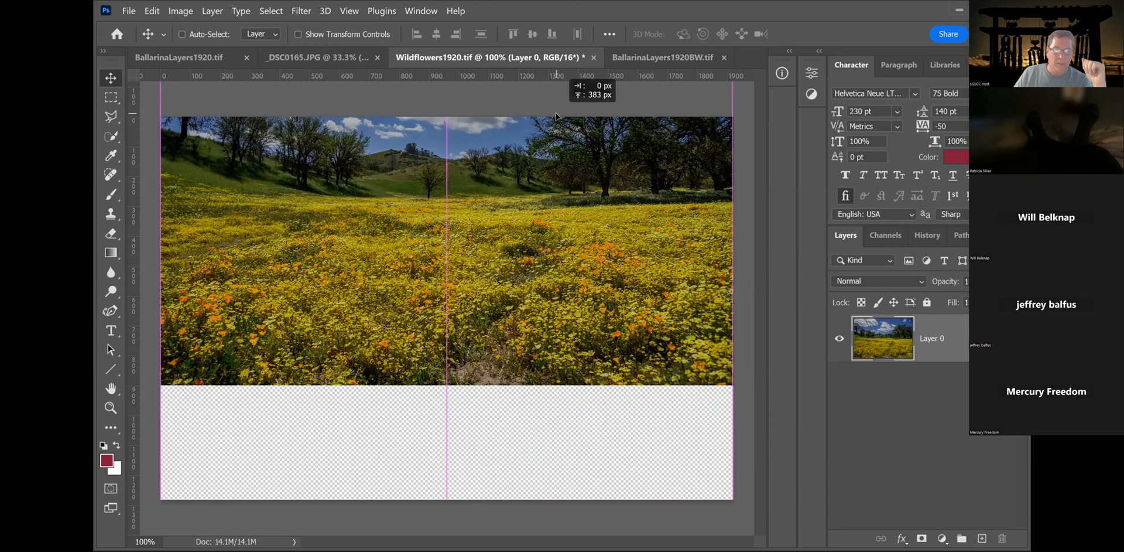
drag(556, 214, 466, 121)
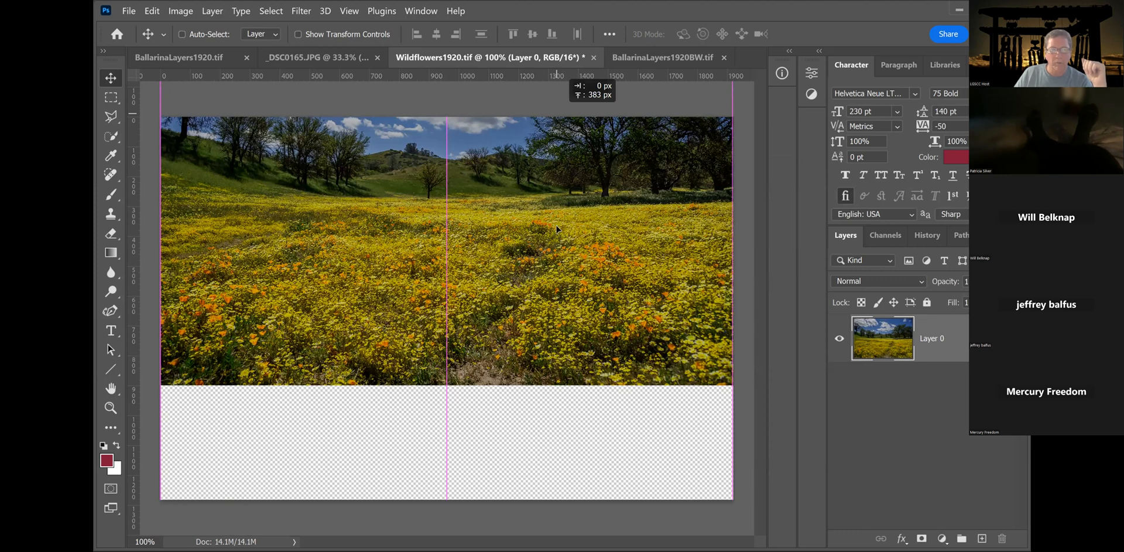
key(ctrl+z)
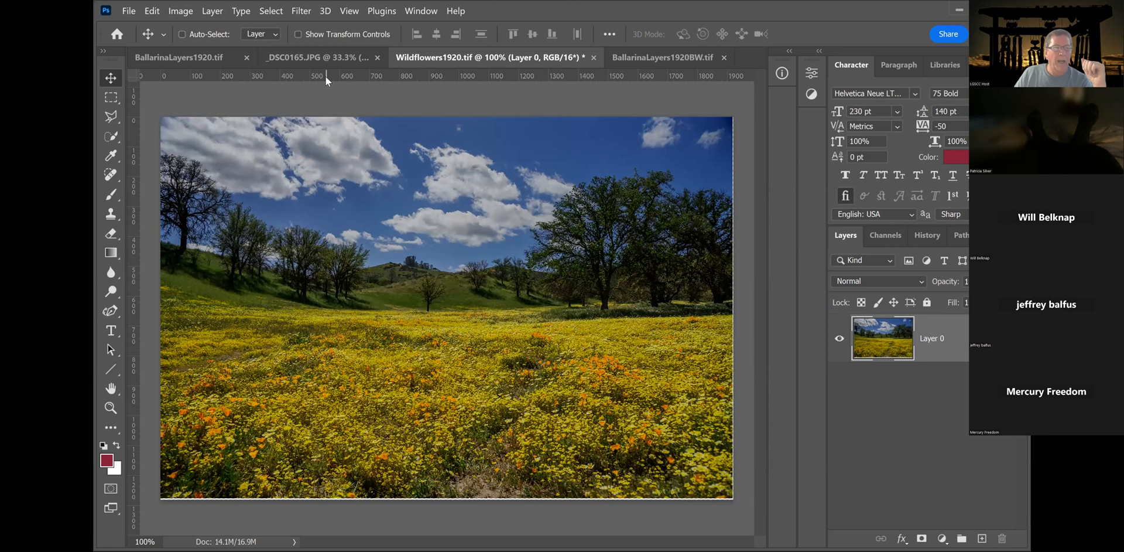
- Switch to BallarinaLayers1920.tif, marquee-select everything above the transparent strip, and crop the image to that selection
click(207, 57)
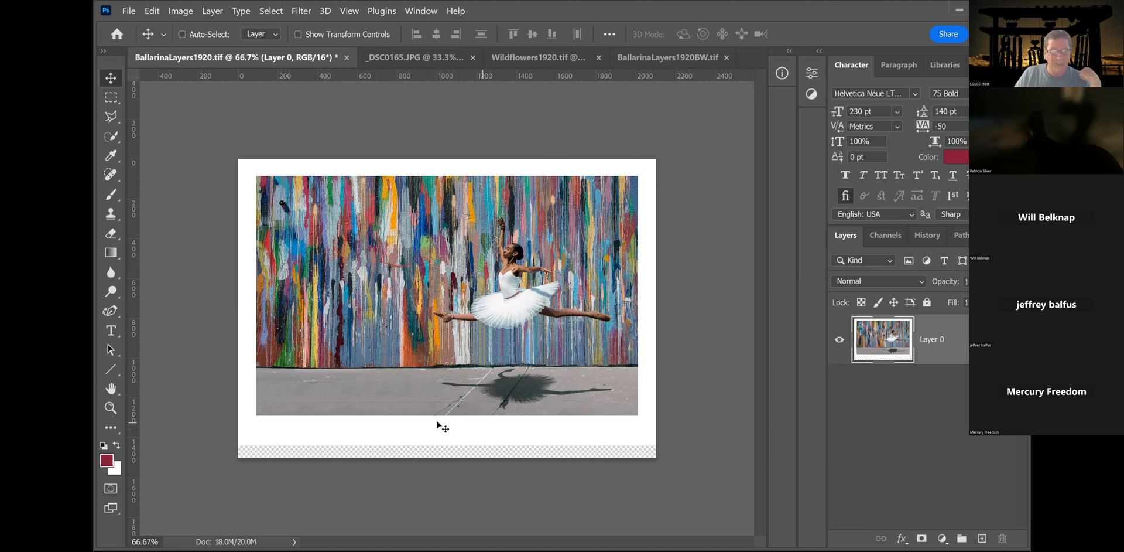
click(111, 98)
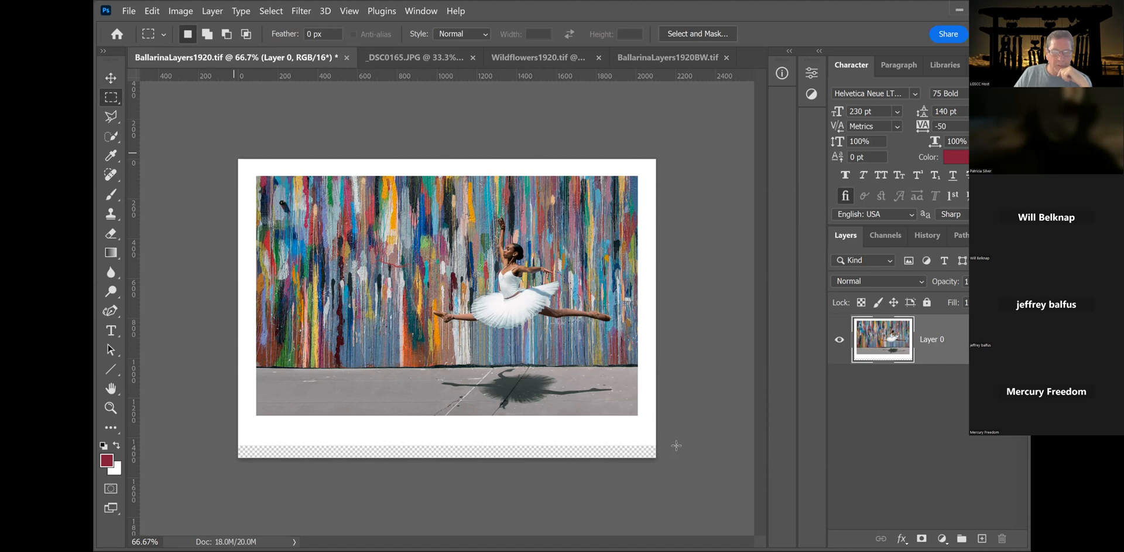
drag(677, 445, 108, 107)
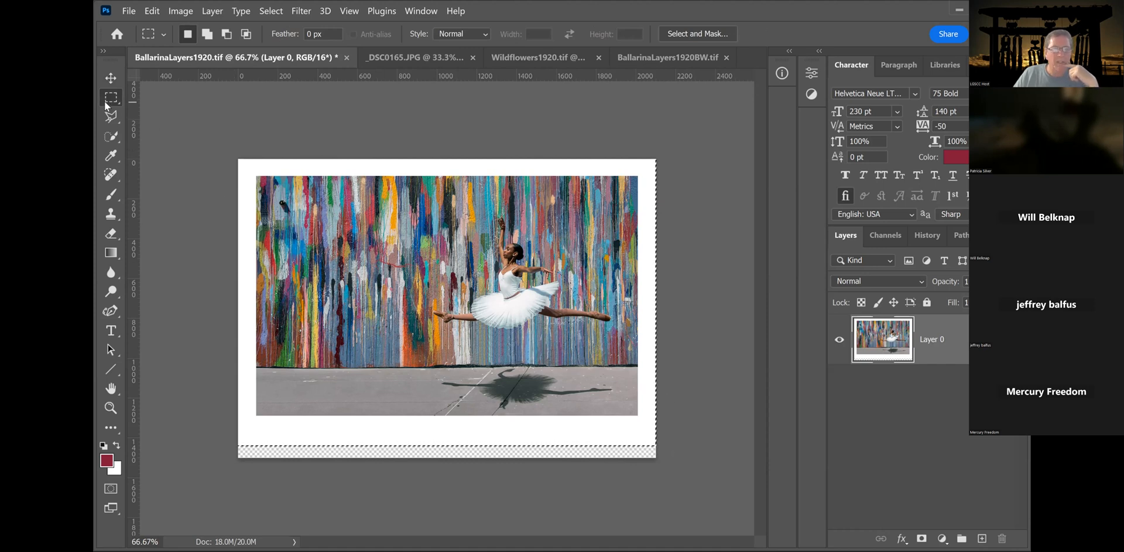
click(180, 12)
click(185, 148)
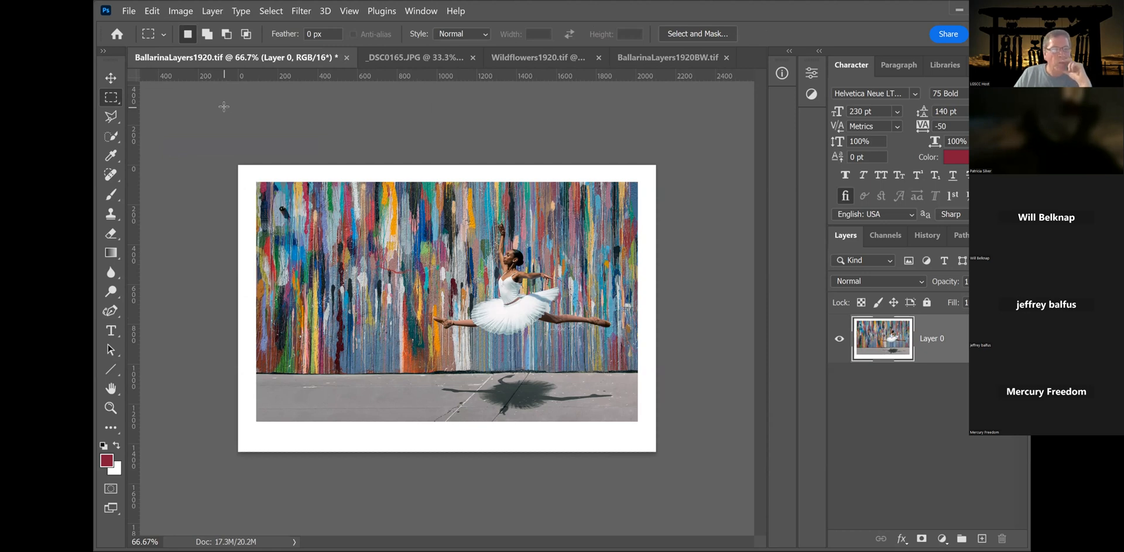
click(181, 12)
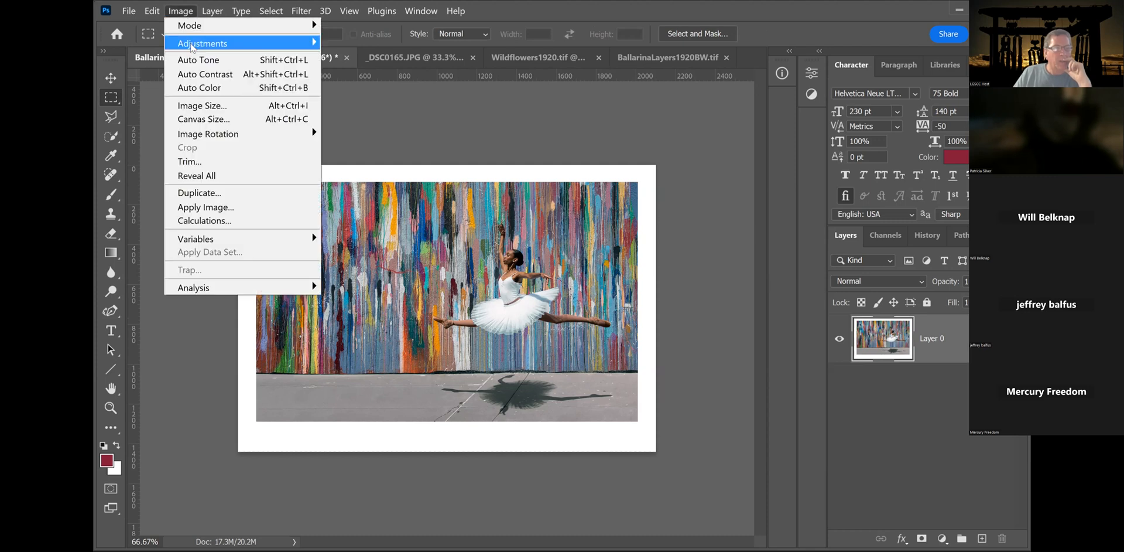
mouse_move(193, 47)
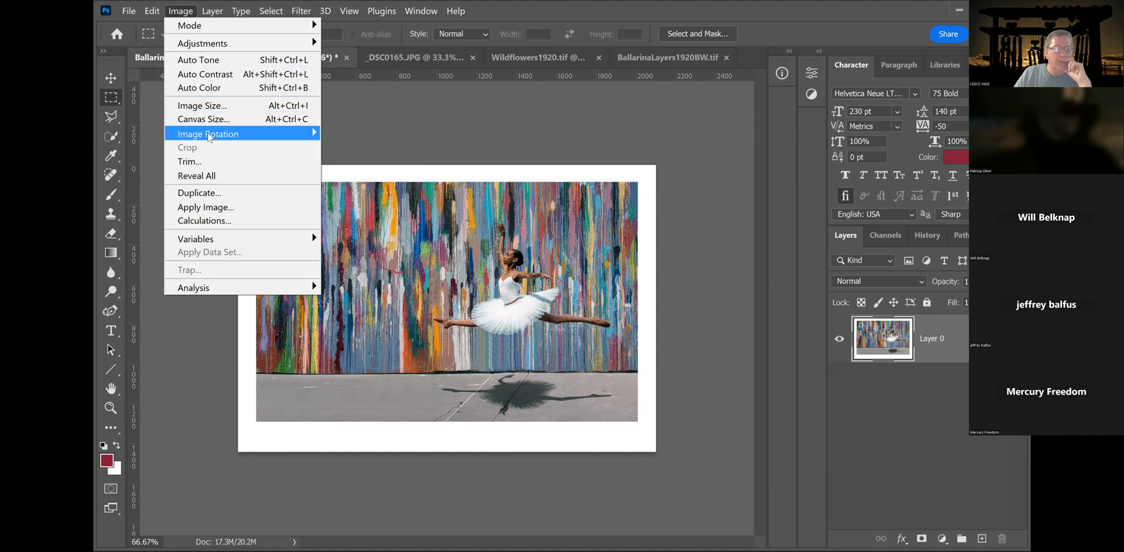
mouse_move(209, 136)
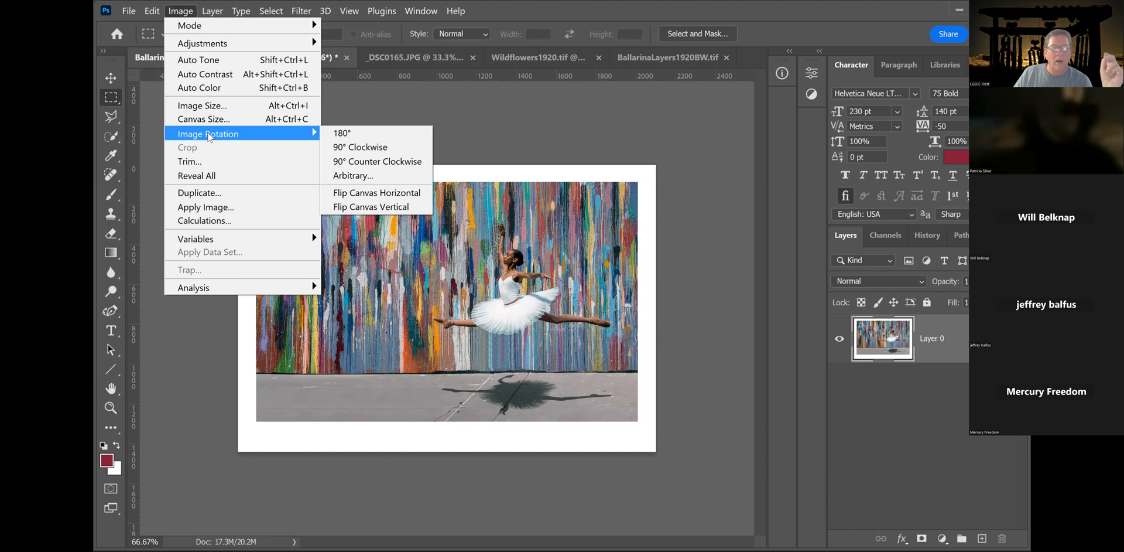
click(482, 129)
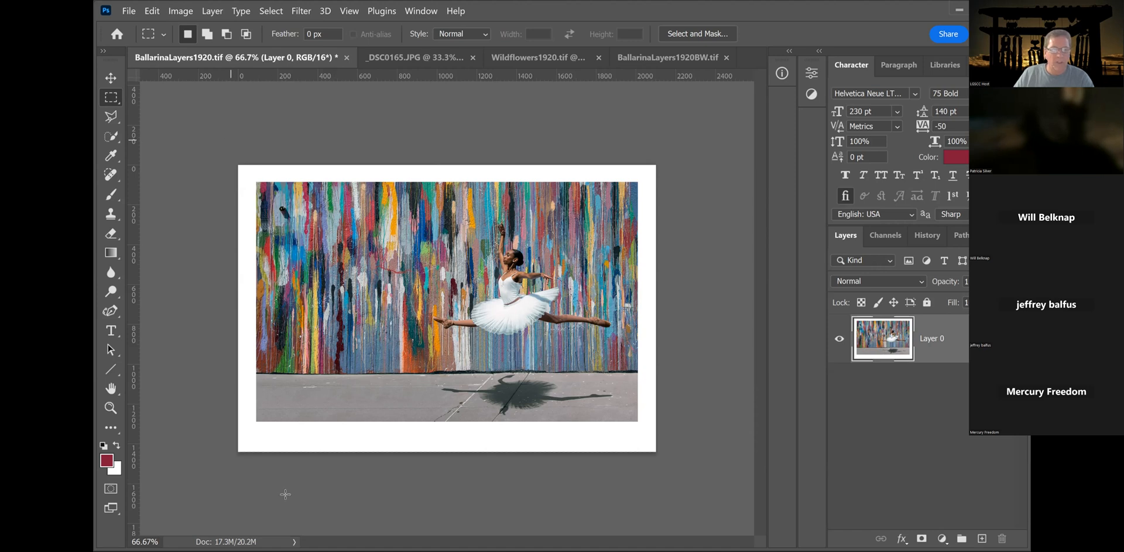
- Select the entire ballerina image and rotate it about 9.7° counterclockwise with Free Transform
key(ctrl+a)
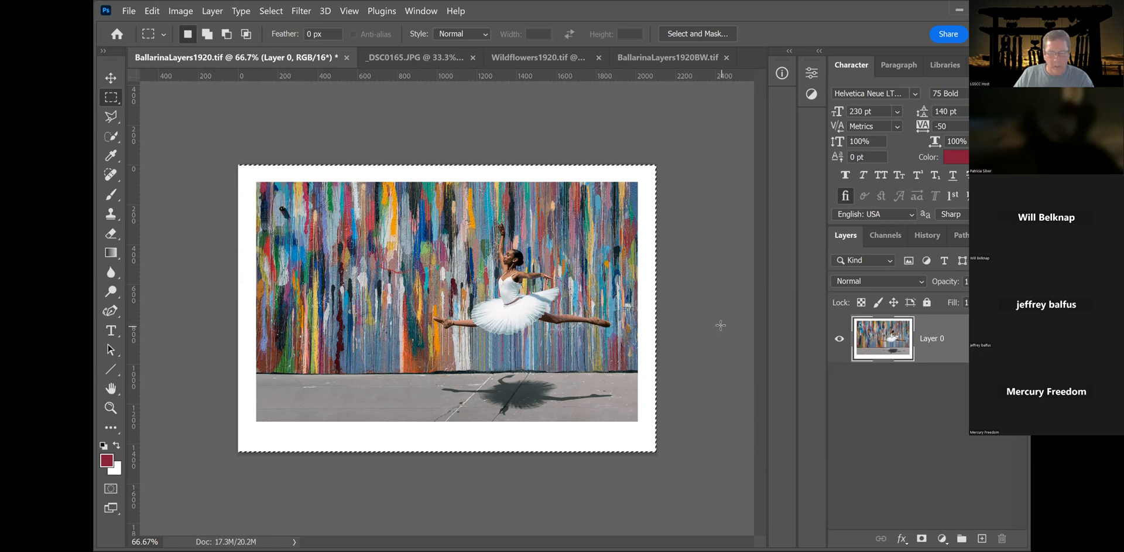
key(ctrl+t)
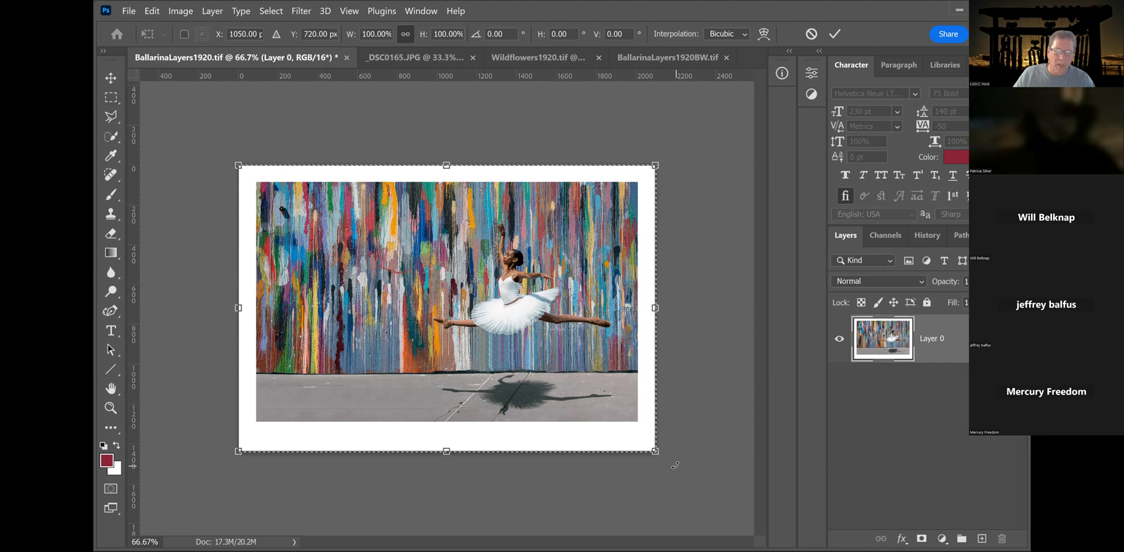
drag(689, 421, 695, 429)
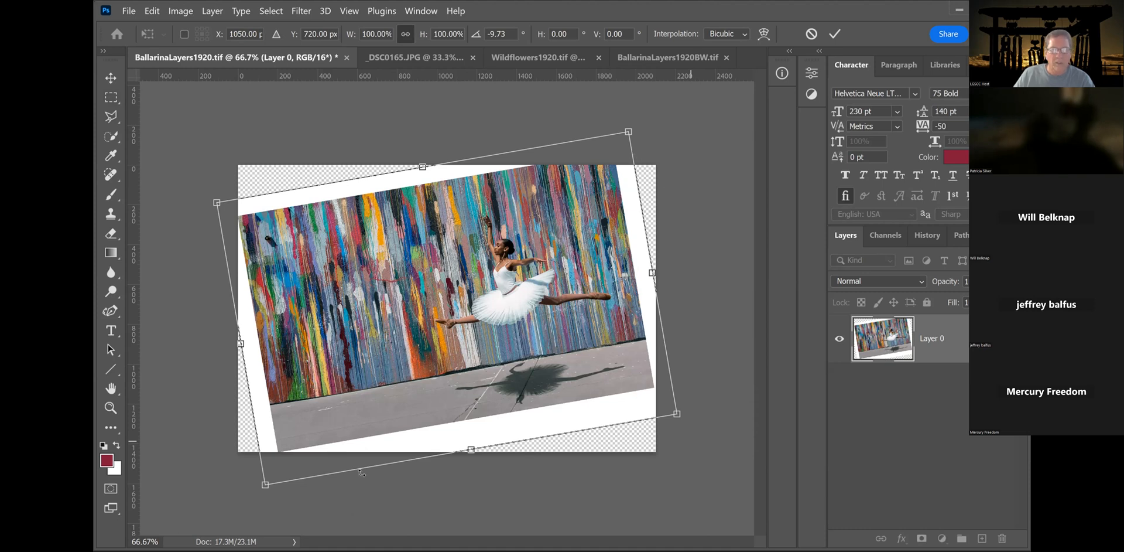
- Undo the free rotation of the ballerina layer and leave the transform
drag(590, 429, 568, 449)
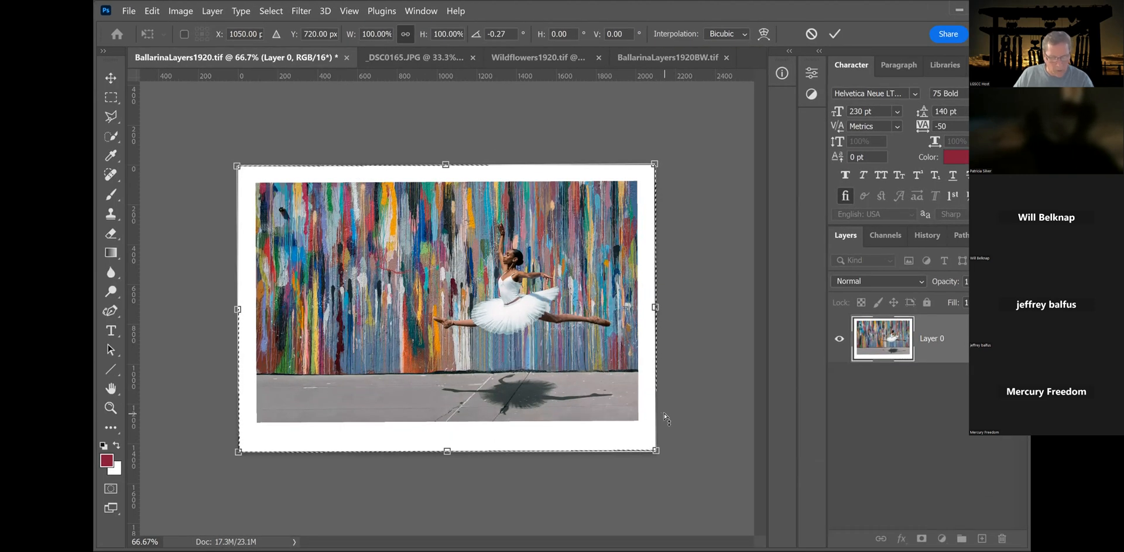
key(ctrl+z)
key(ctrl+z)
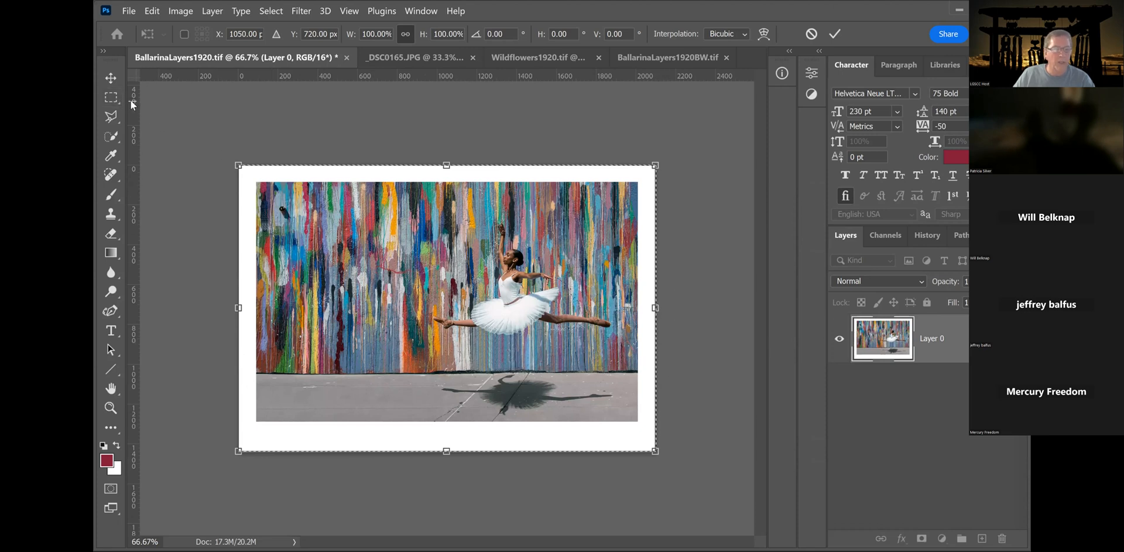
click(110, 96)
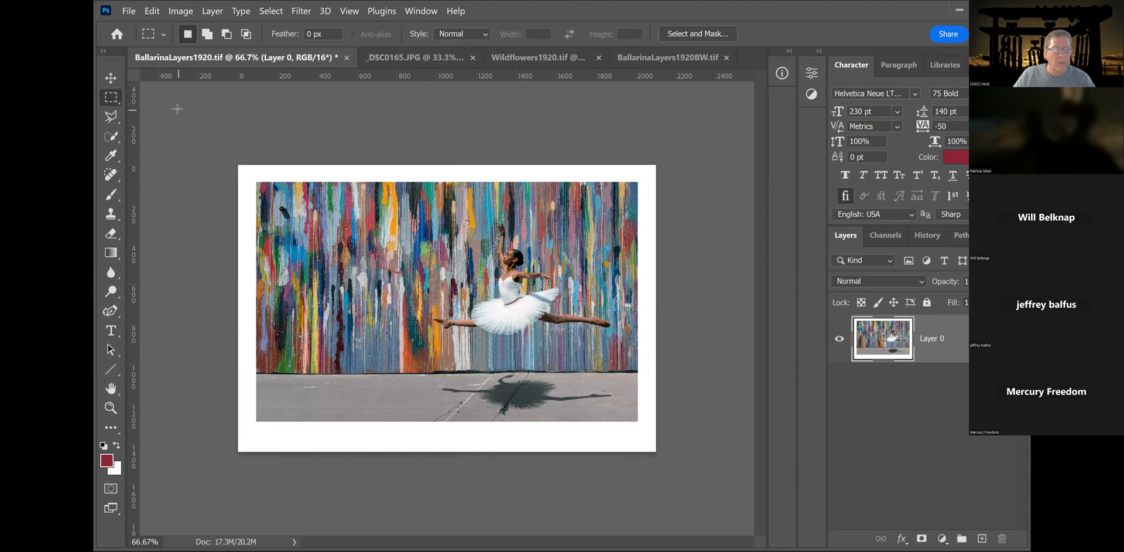
- Flip the whole ballerina canvas horizontally
click(181, 11)
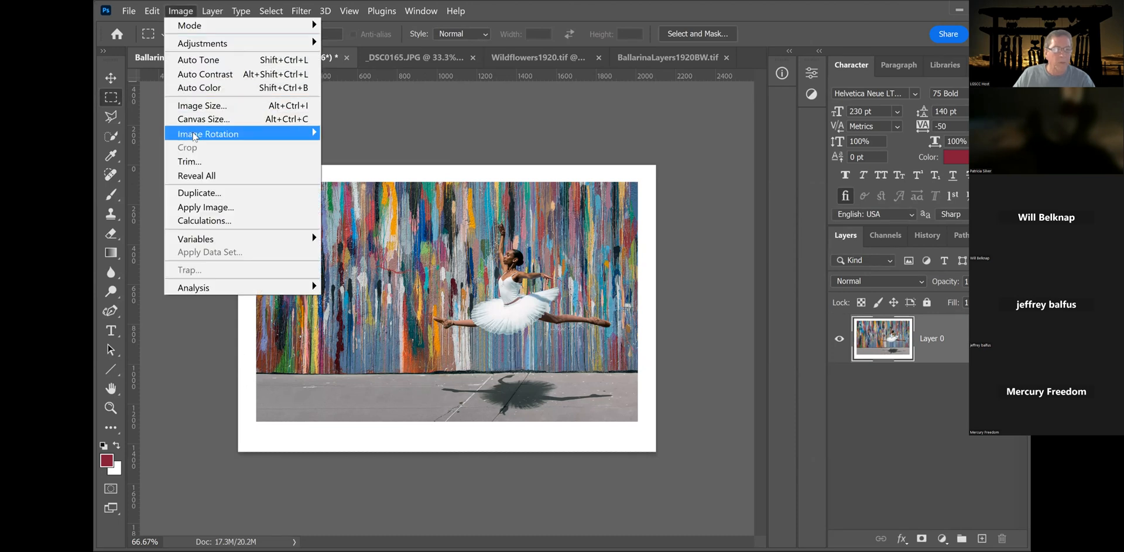
mouse_move(195, 137)
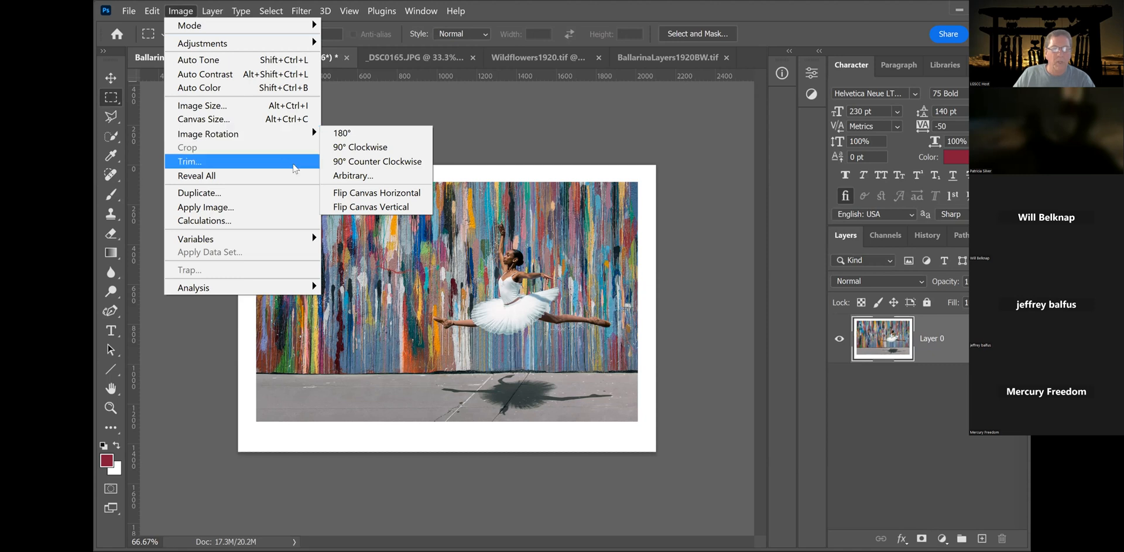
click(400, 193)
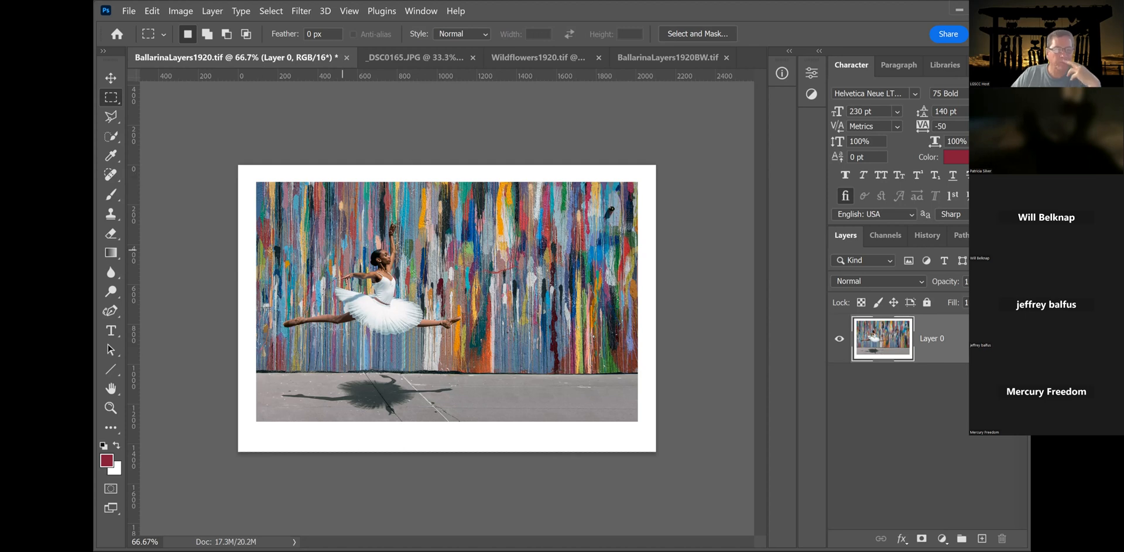
click(175, 11)
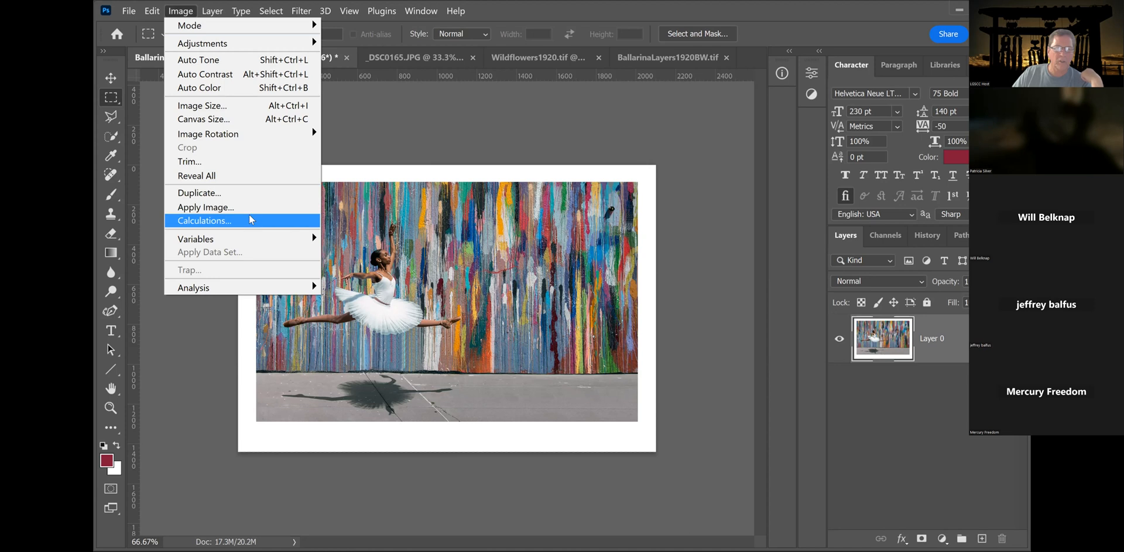
mouse_move(238, 136)
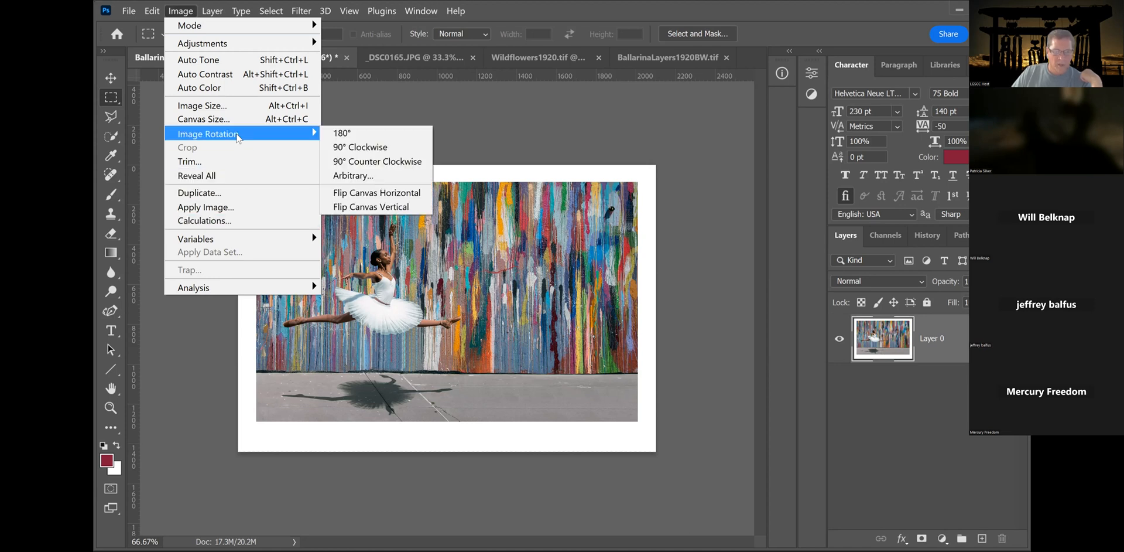
click(231, 12)
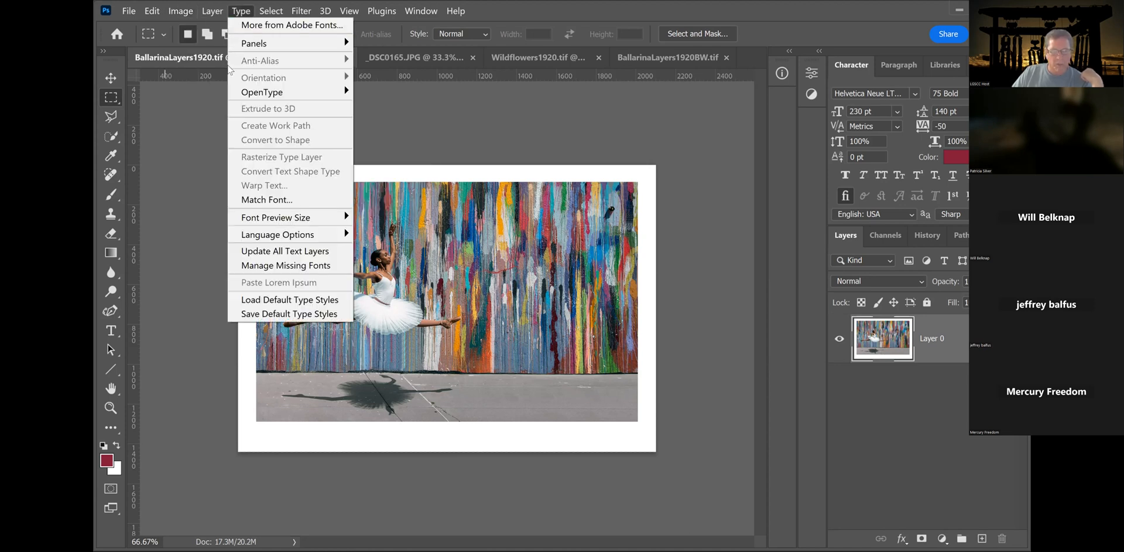
click(438, 100)
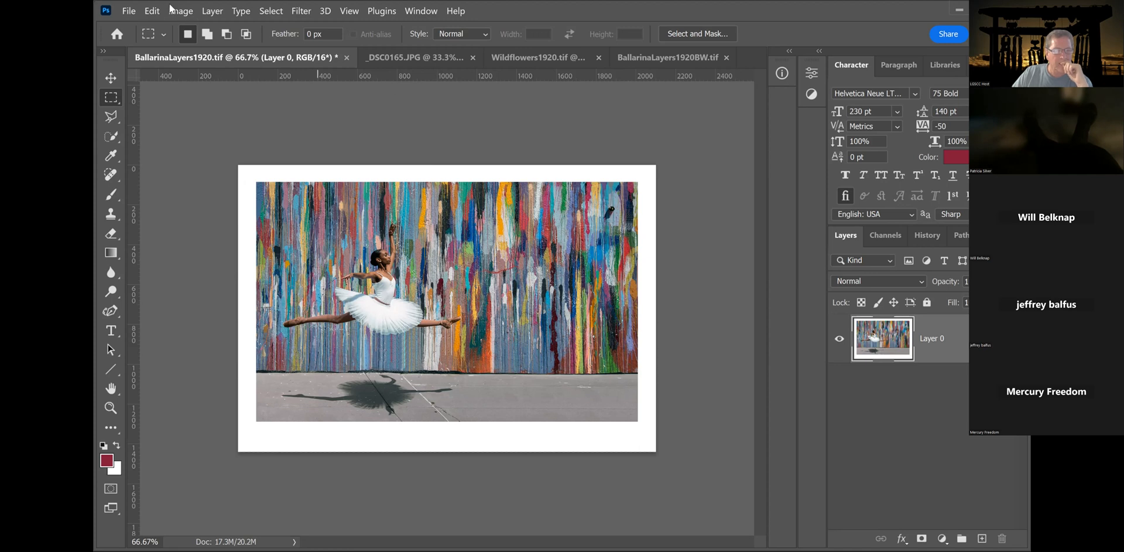
click(193, 15)
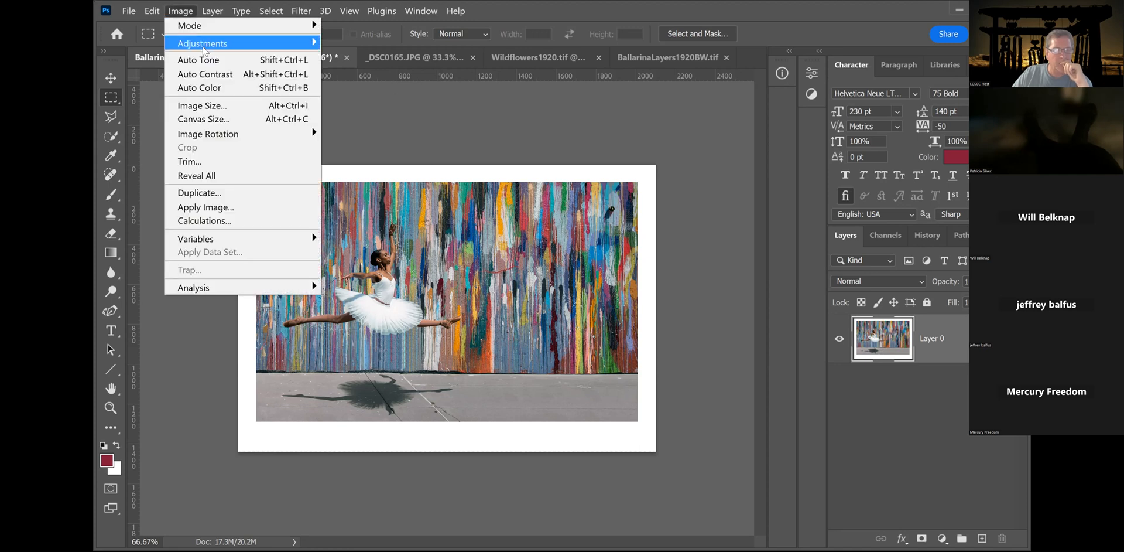
mouse_move(203, 51)
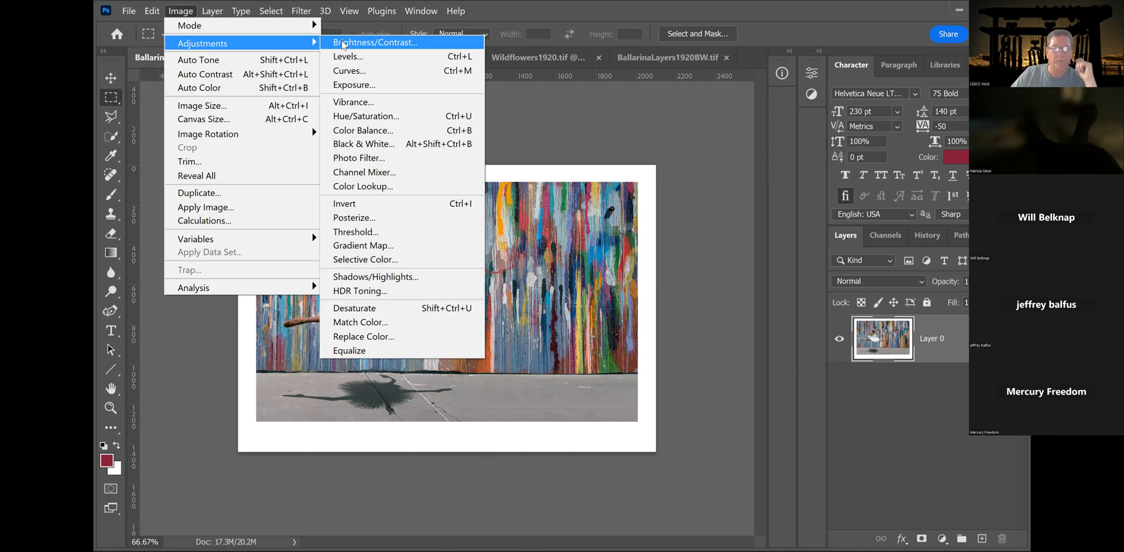
click(557, 133)
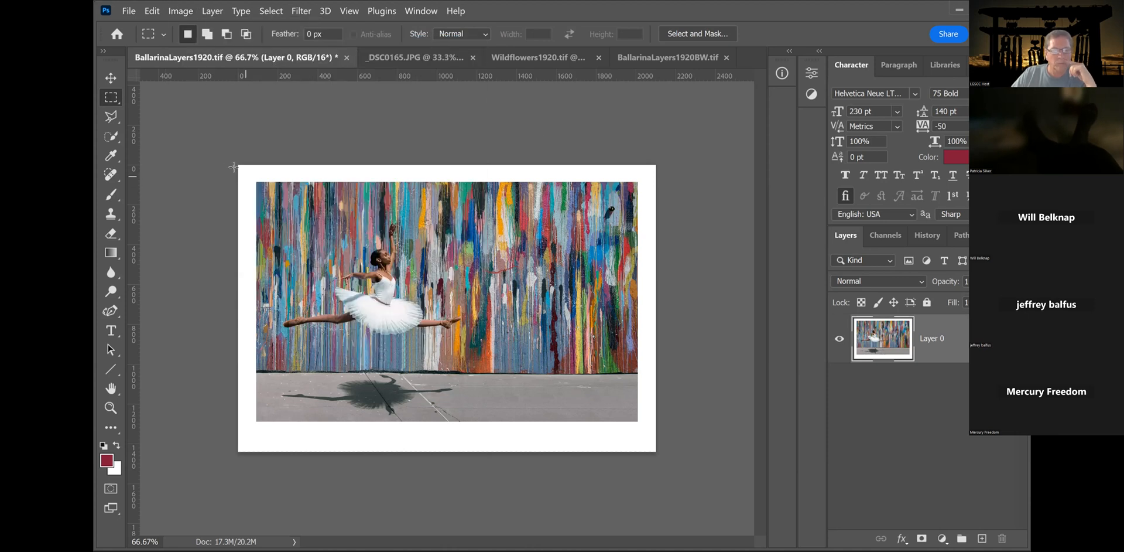
key(ctrl+a)
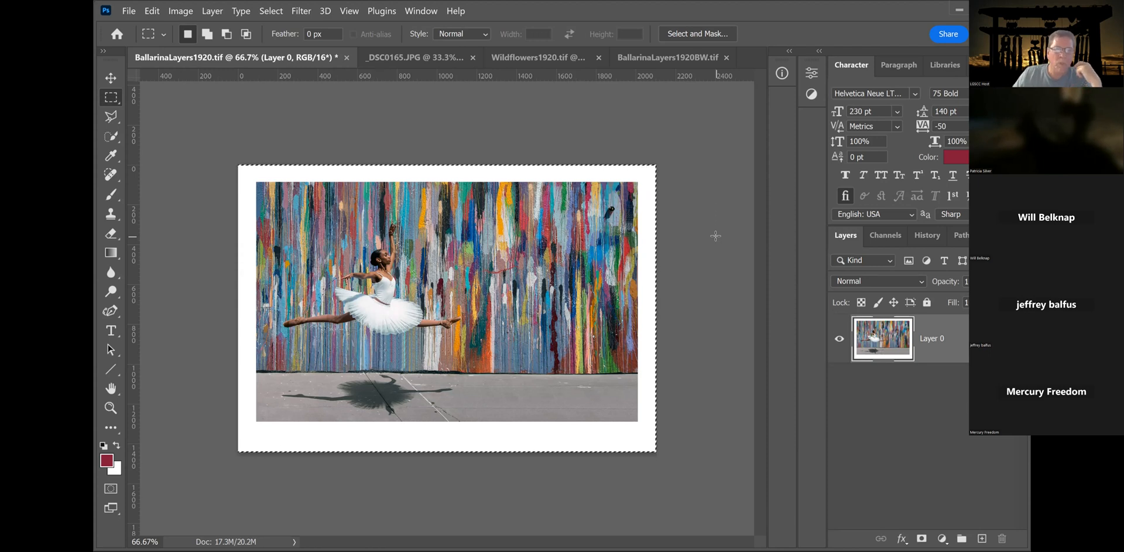
click(527, 133)
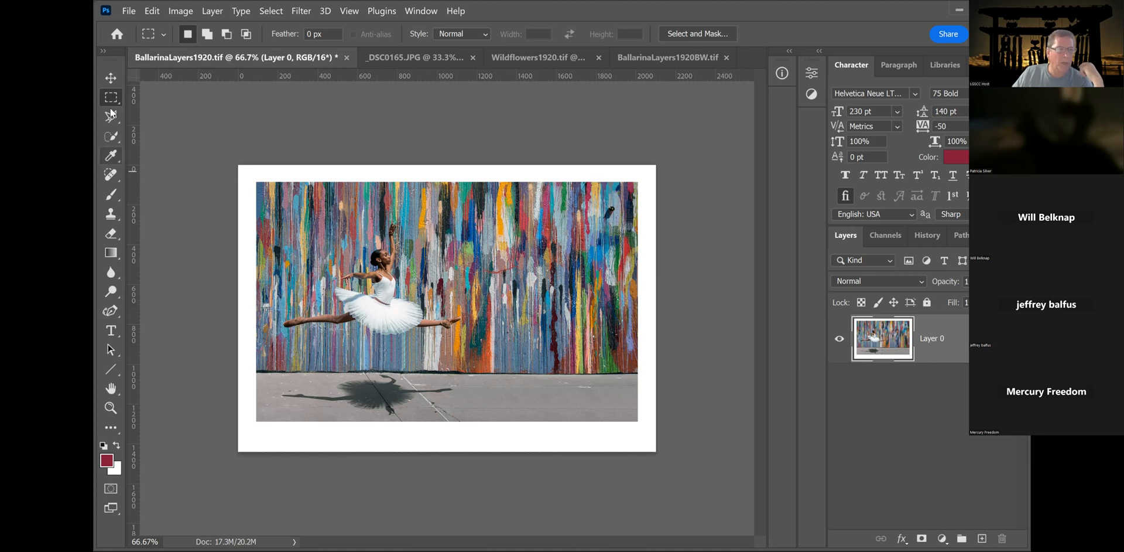
- Move the image layer left until the photo meets the canvas's left edge, leaving a transparent strip on the right
click(110, 78)
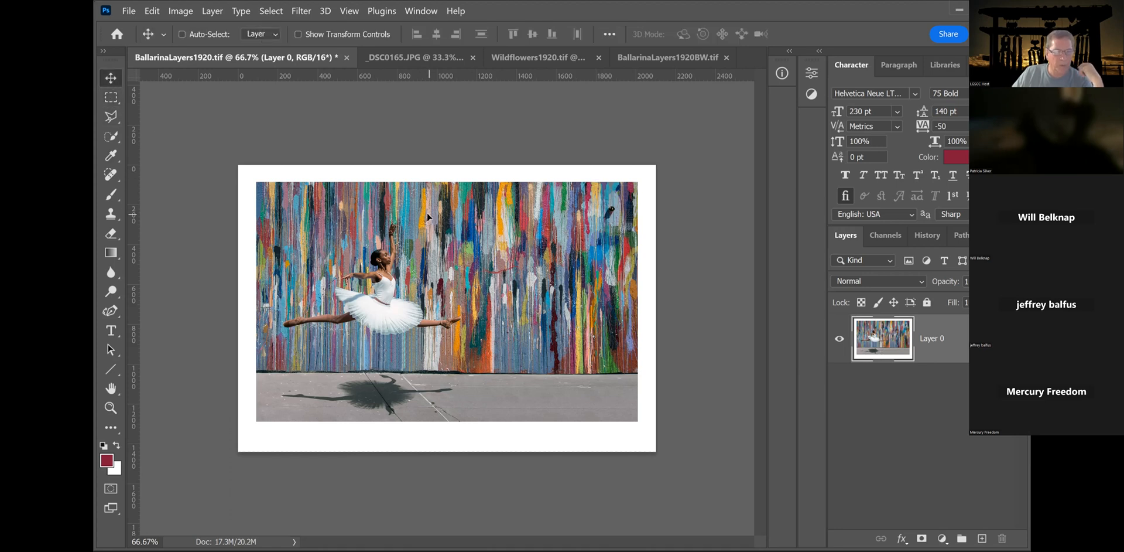
mouse_move(412, 217)
mouse_down()
mouse_move(398, 218)
mouse_move(408, 217)
mouse_up()
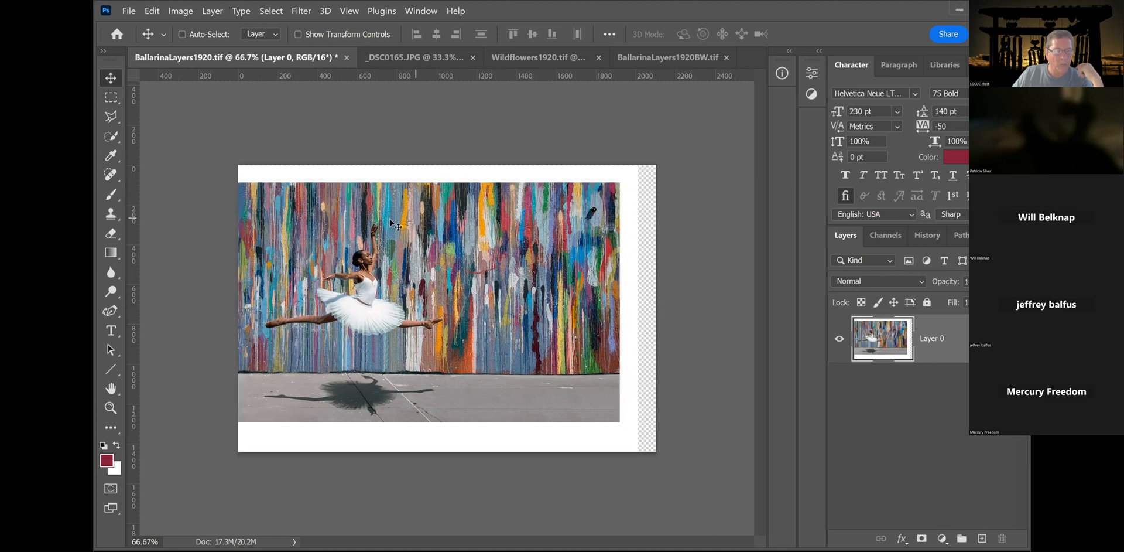
- Try selecting the right part of the photo and stretching it to the canvas edge at 130.25% width, and undo the stretch
click(112, 97)
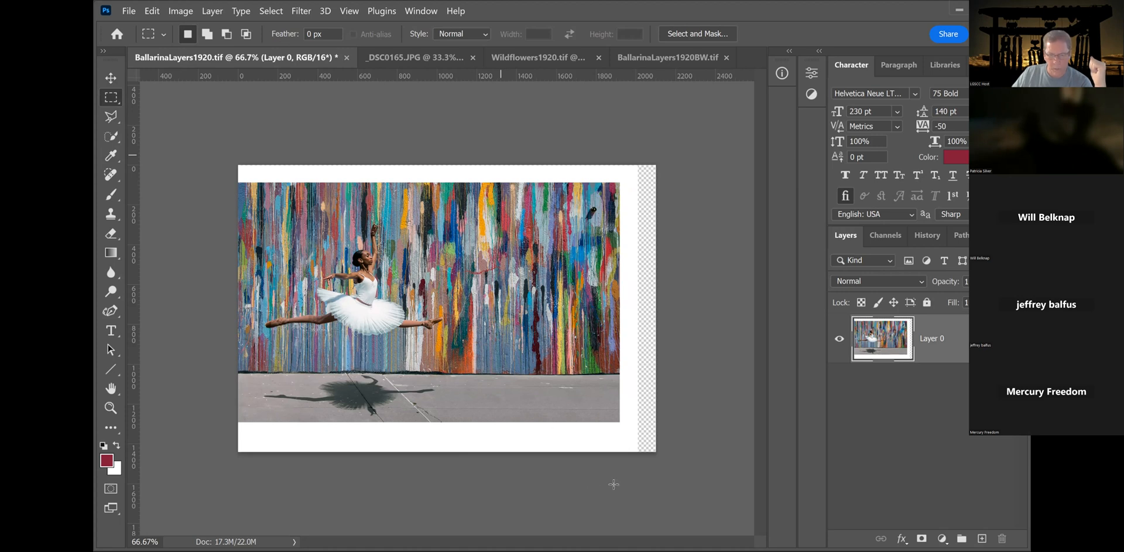
drag(501, 155, 620, 482)
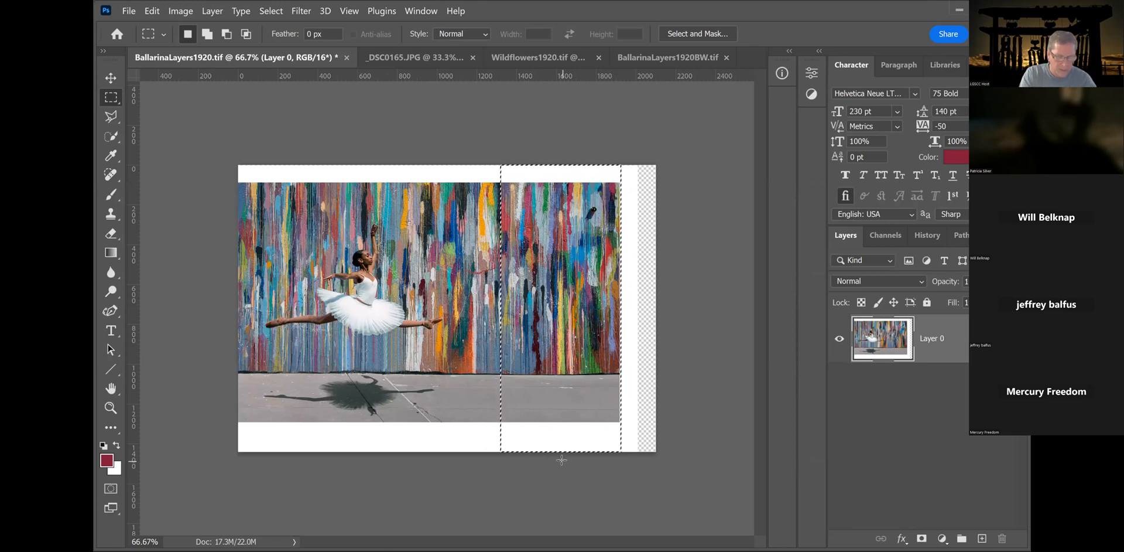
key(ctrl+t)
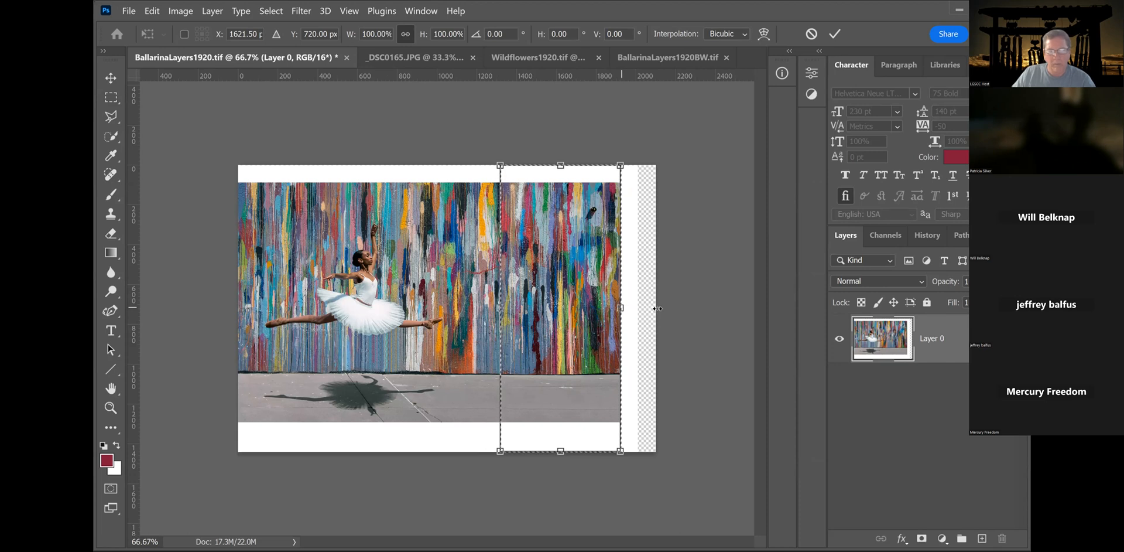
drag(657, 308, 697, 326)
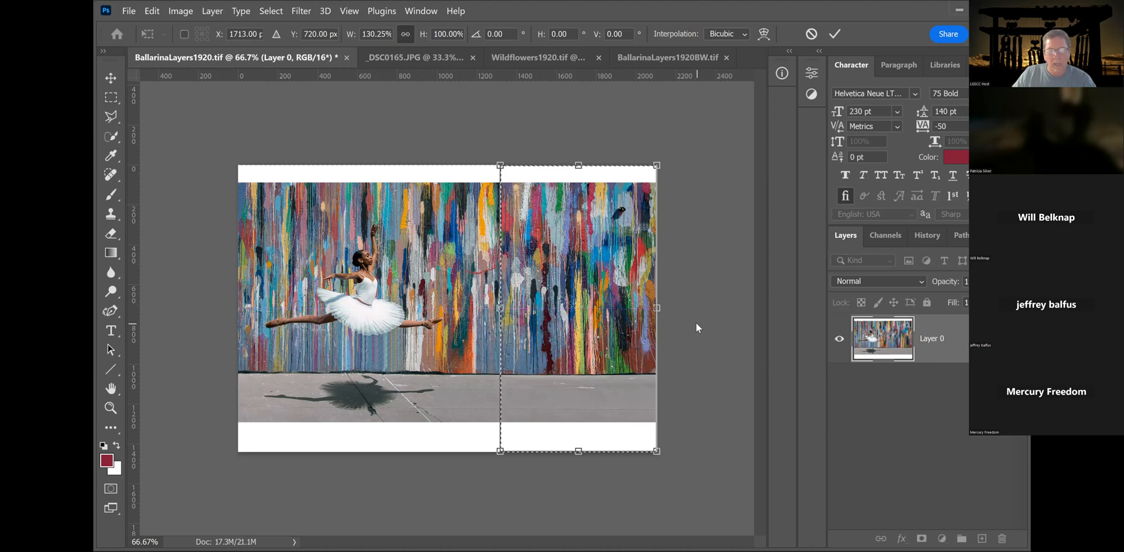
key(Return)
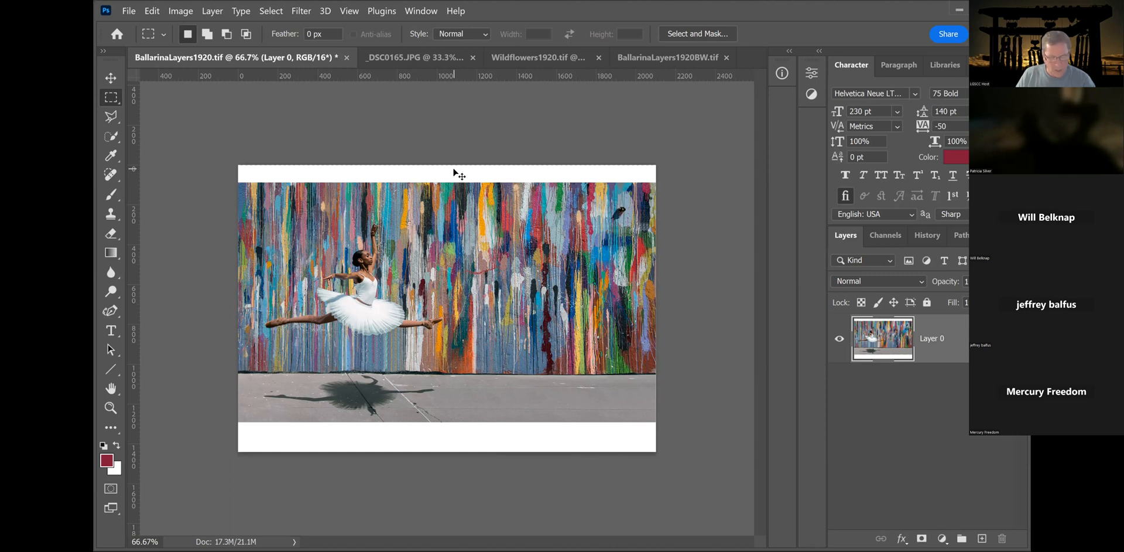
key(ctrl+shift+z)
key(ctrl+shift+z)
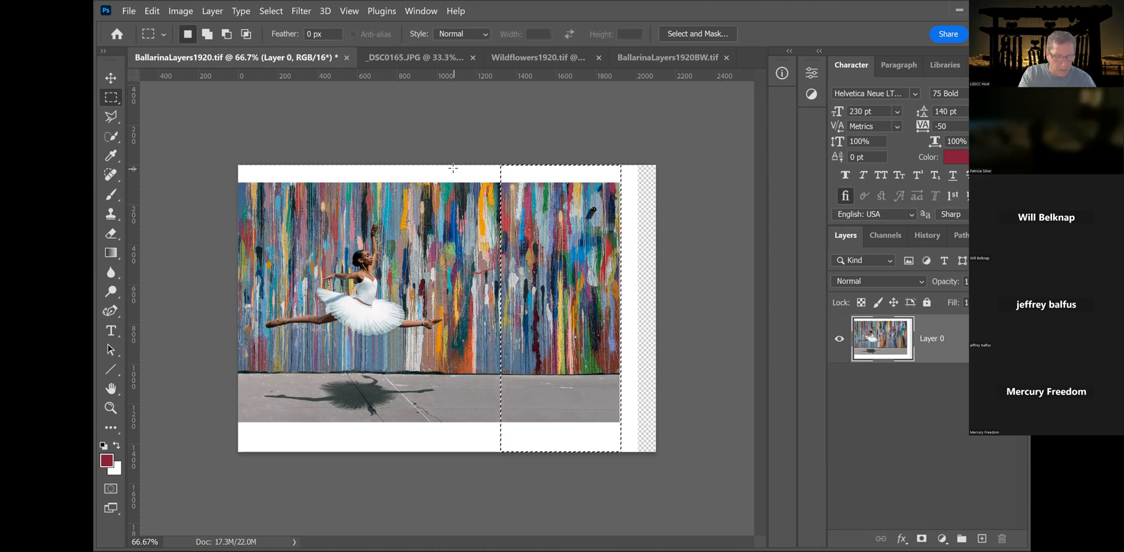
- Try stretching the selected right part past the canvas edge again at 132.23% width, apply it, and undo it
key(ctrl+t)
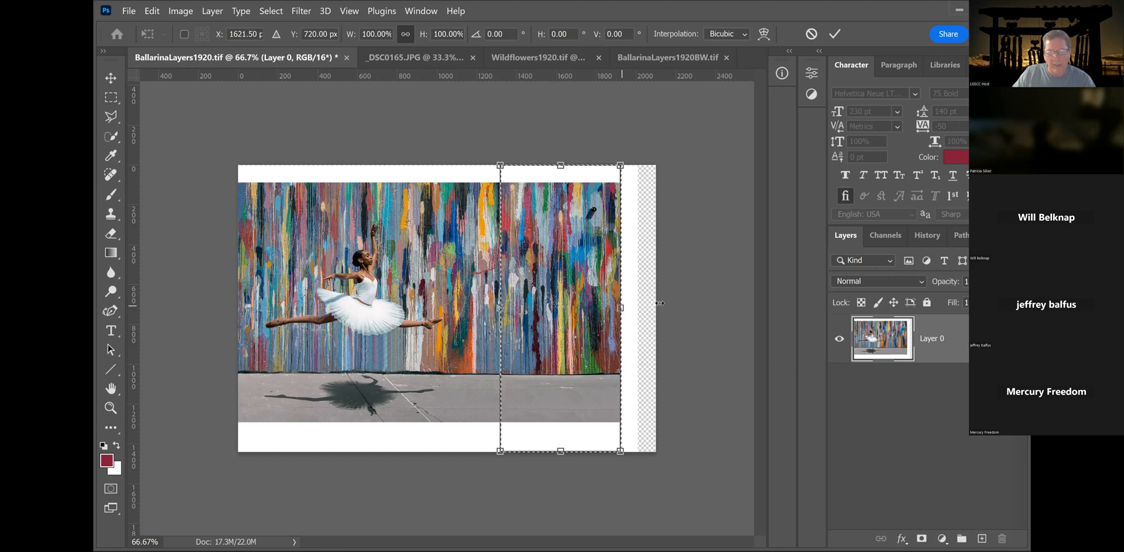
drag(621, 306, 659, 307)
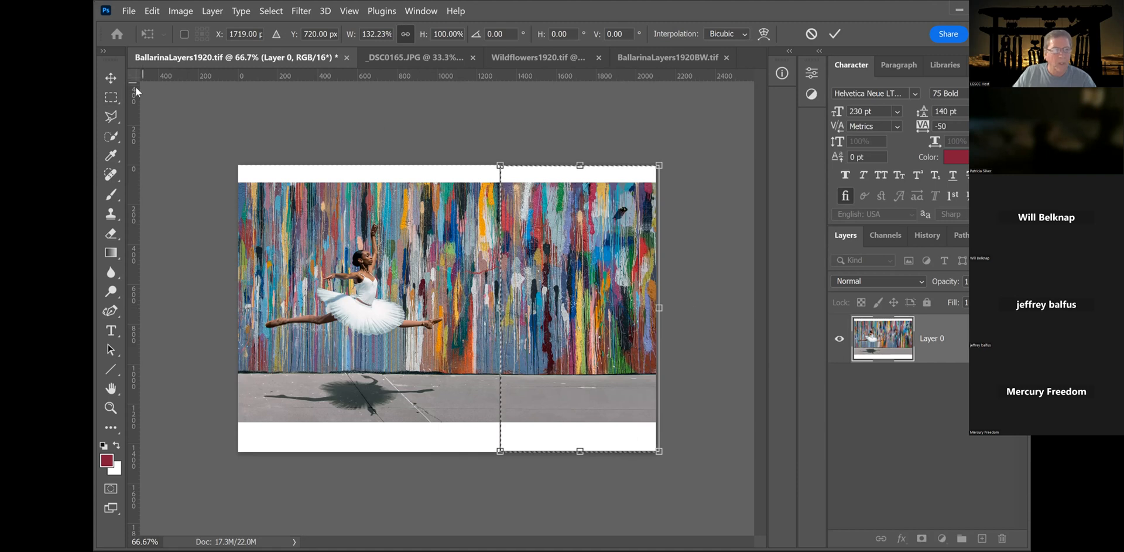
click(116, 95)
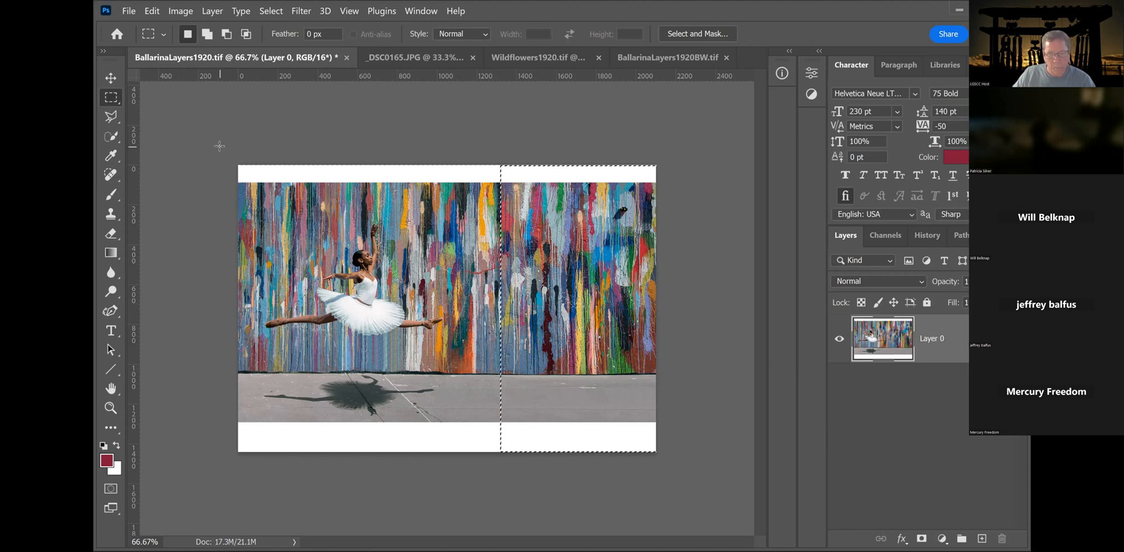
key(ctrl+z)
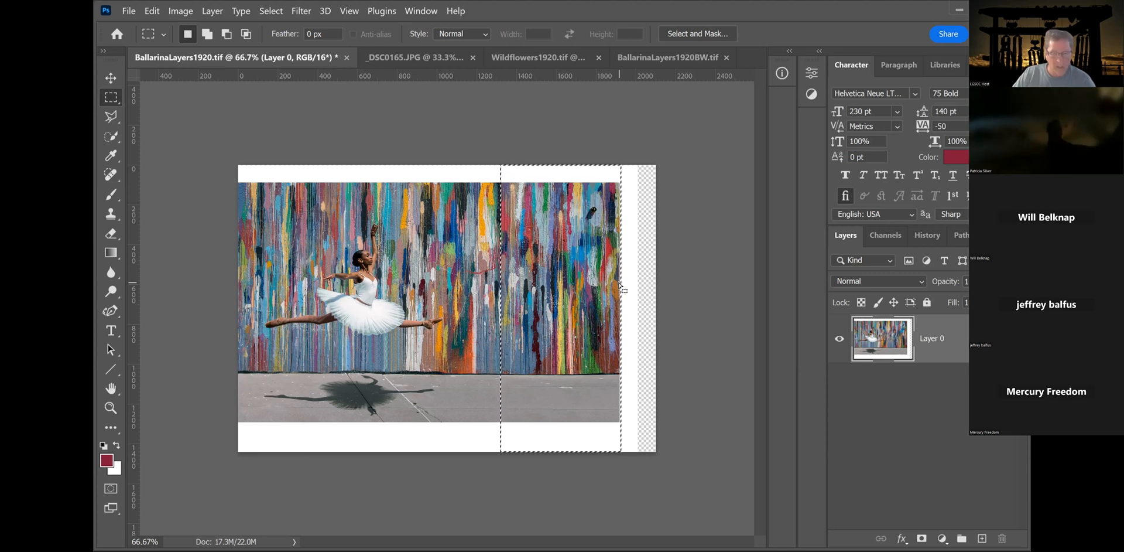
- Replace the selection with a rectangle covering the right part of the wall and pavement plus the blank strip beside them
click(633, 186)
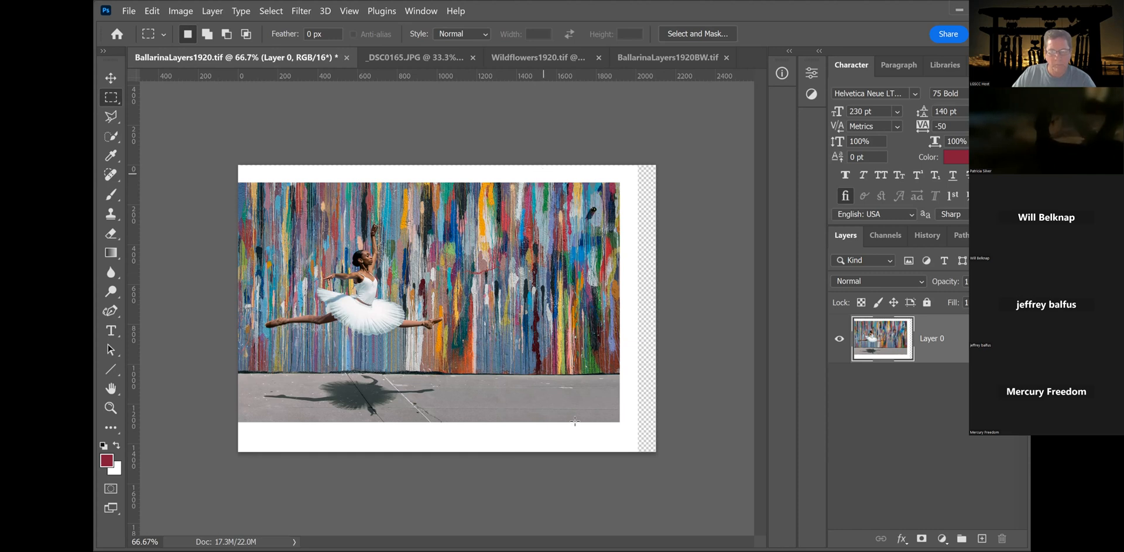
drag(544, 174, 623, 432)
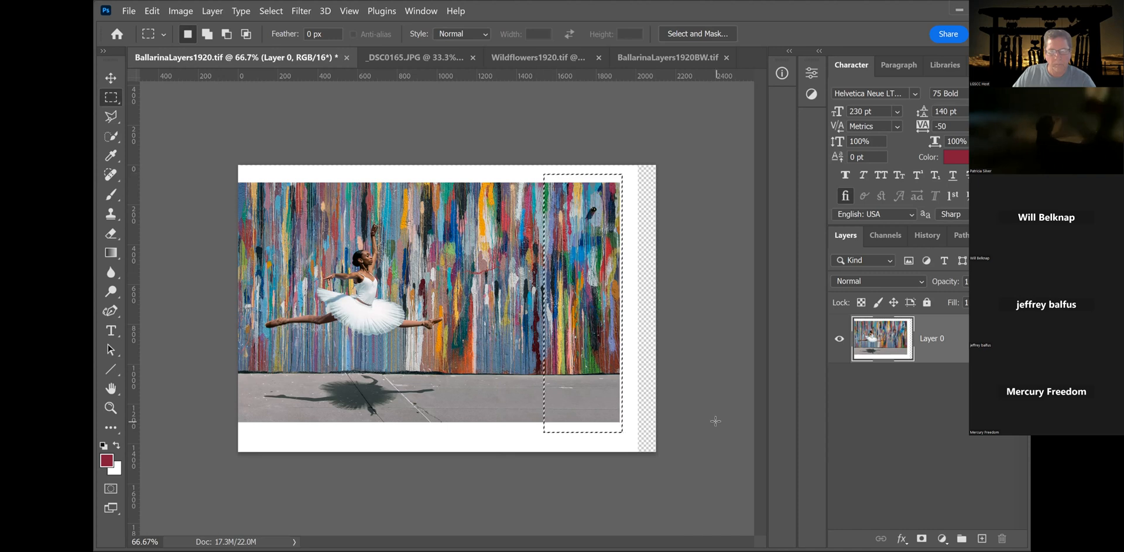
click(659, 253)
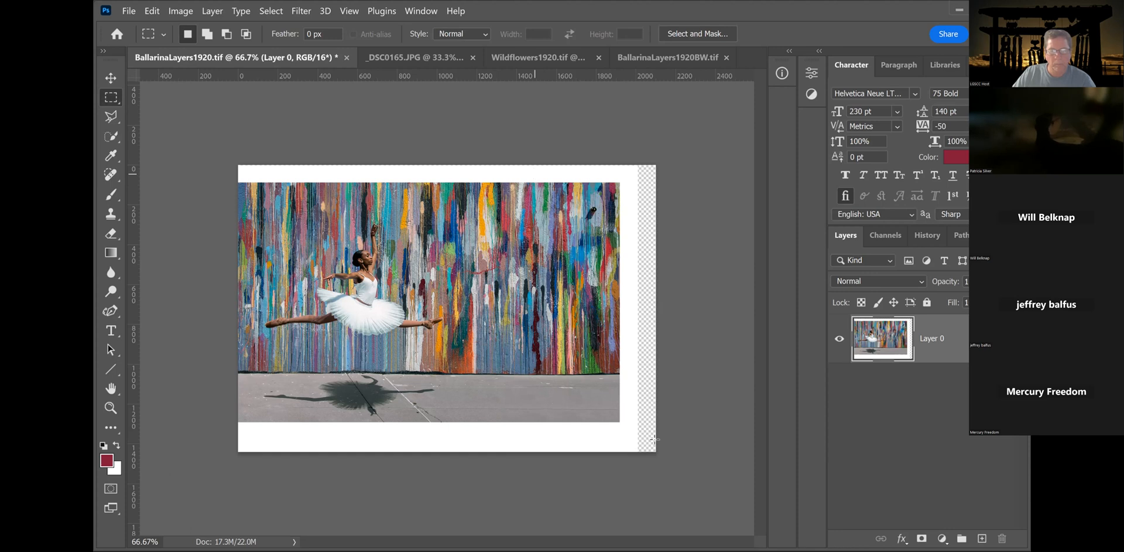
drag(659, 433, 534, 174)
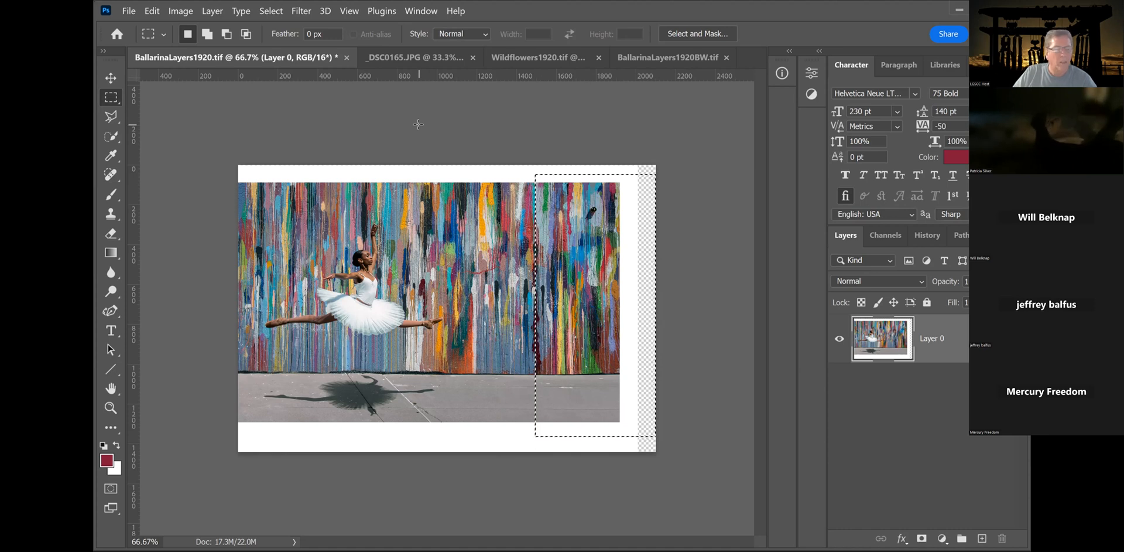
- Start a Content-Aware Fill of the selection, add the painted wall beside it to the sampling area, and apply it to a new layer
click(153, 13)
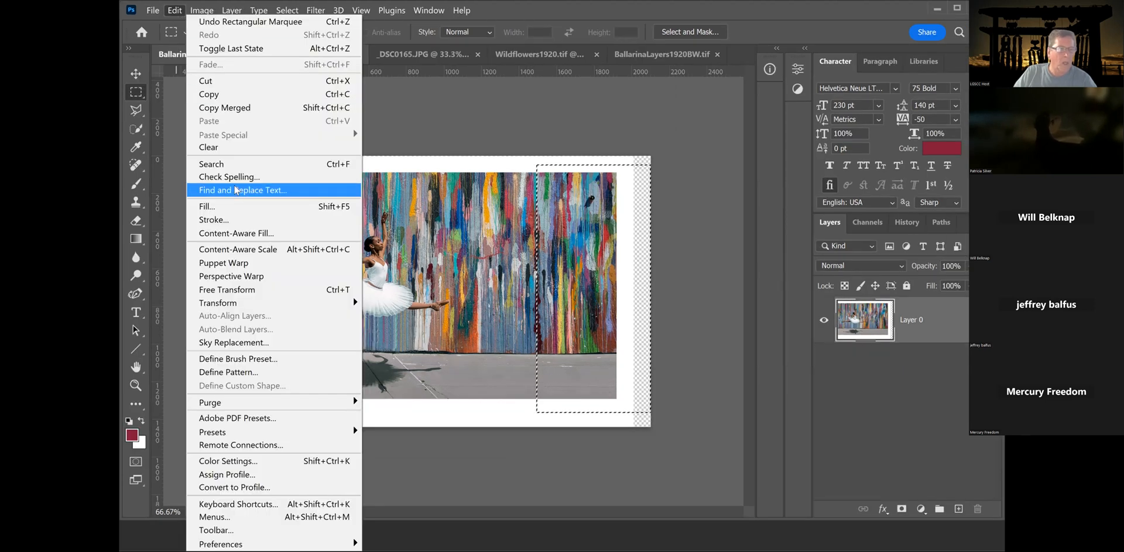
click(255, 235)
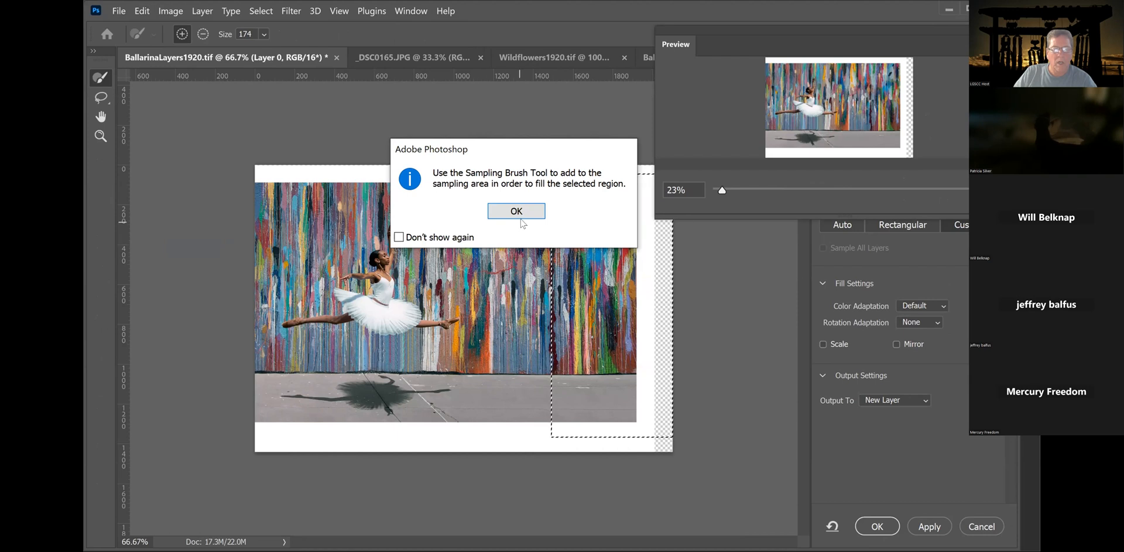
click(529, 211)
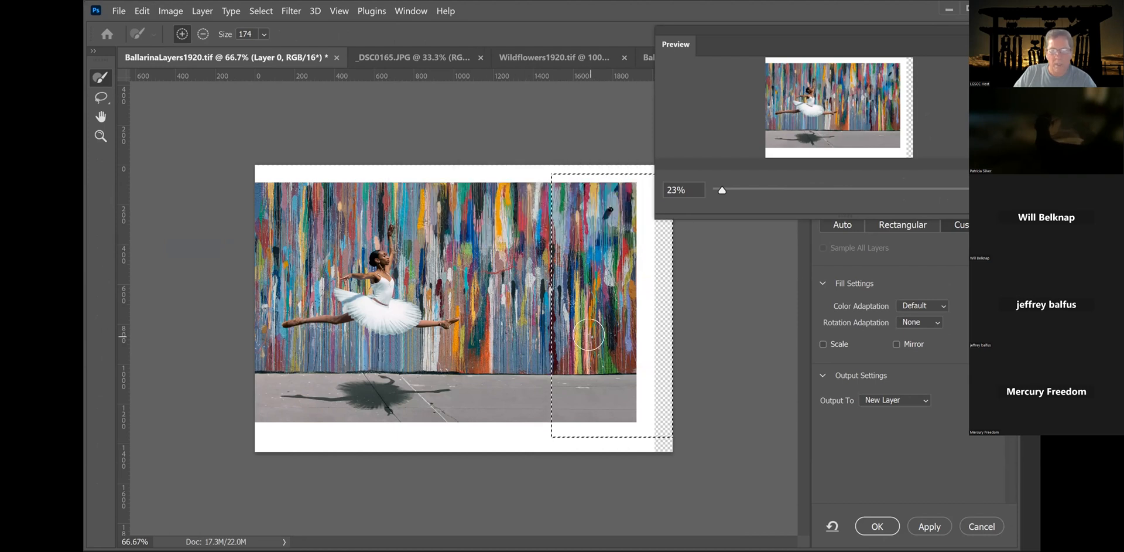
mouse_move(536, 208)
mouse_down()
mouse_move(524, 340)
mouse_move(491, 206)
mouse_move(489, 318)
mouse_move(525, 346)
mouse_move(533, 333)
mouse_up()
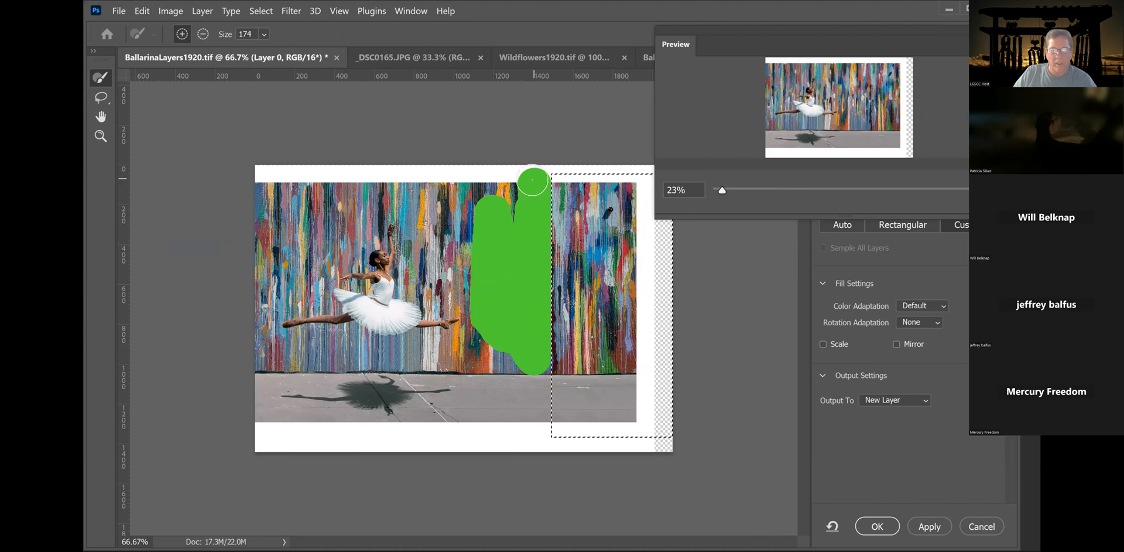
click(928, 526)
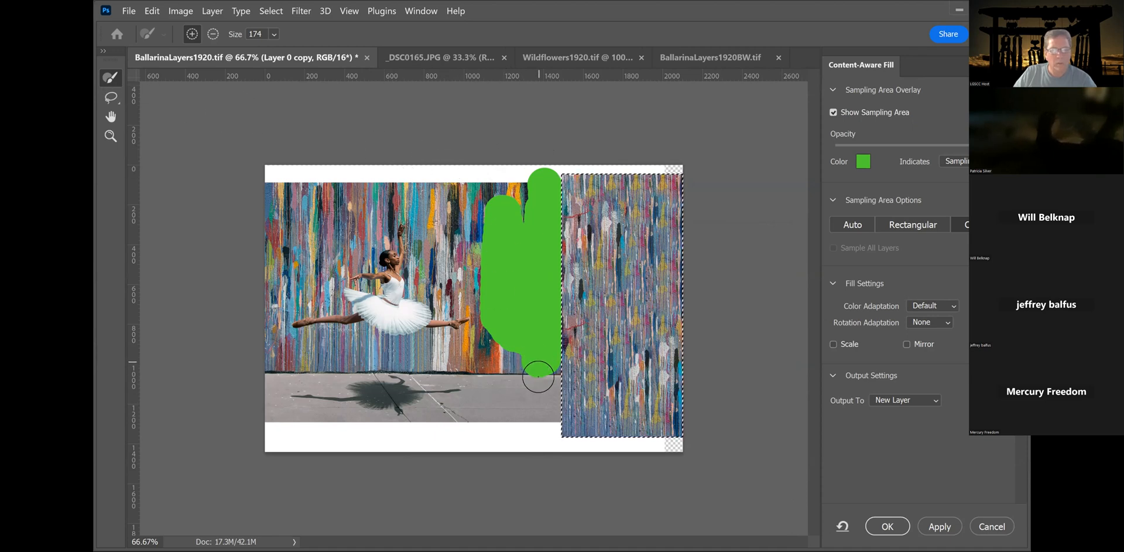
- Extend the sampling area down over the pavement, apply the fill again on a new layer, accept it and deselect
mouse_move(544, 405)
mouse_down()
mouse_move(500, 361)
mouse_move(500, 424)
mouse_move(519, 406)
mouse_move(530, 419)
mouse_up()
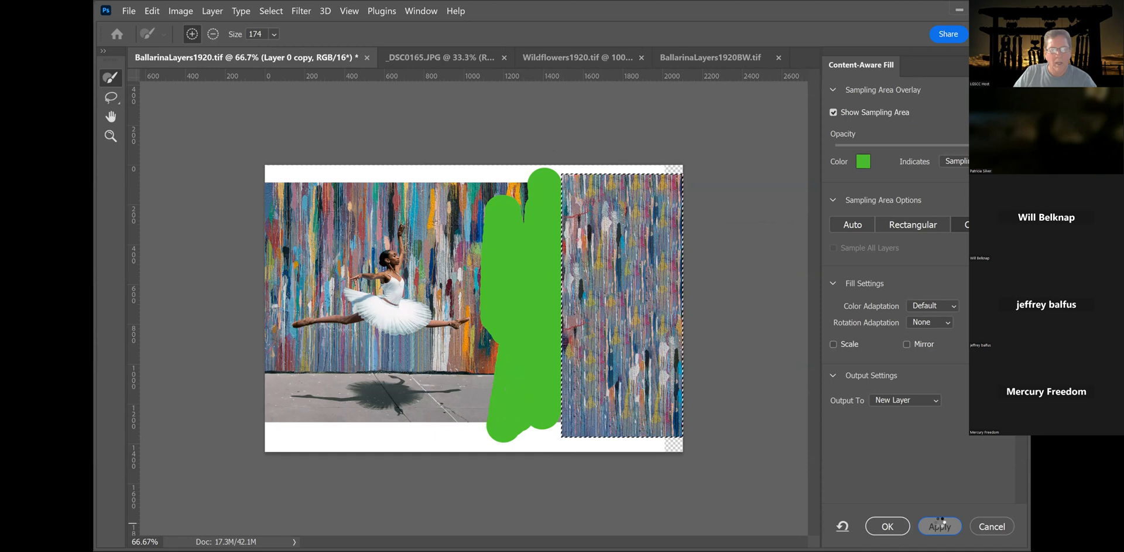
click(940, 526)
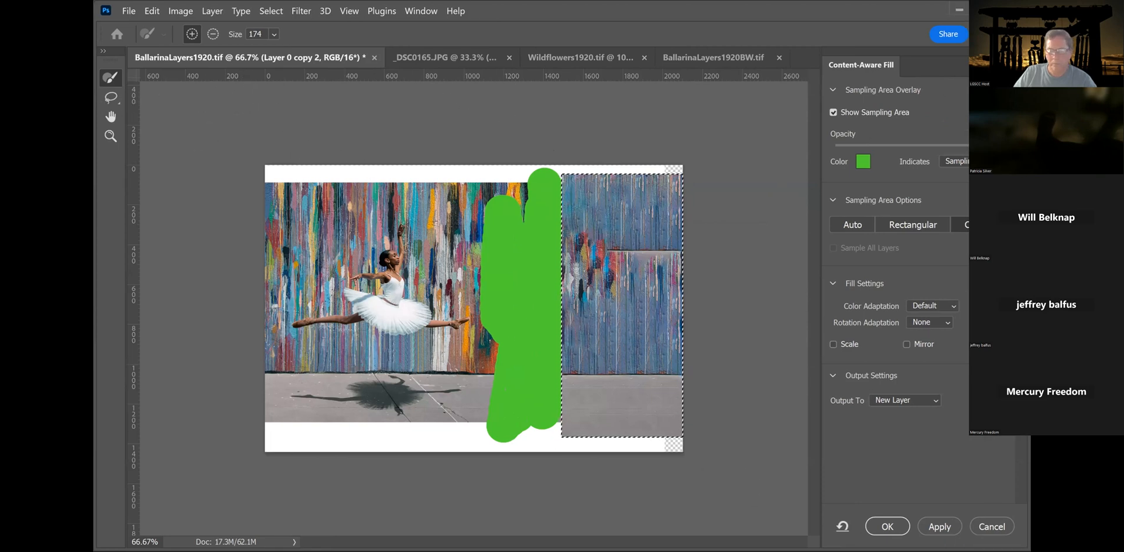
click(888, 526)
key(ctrl+d)
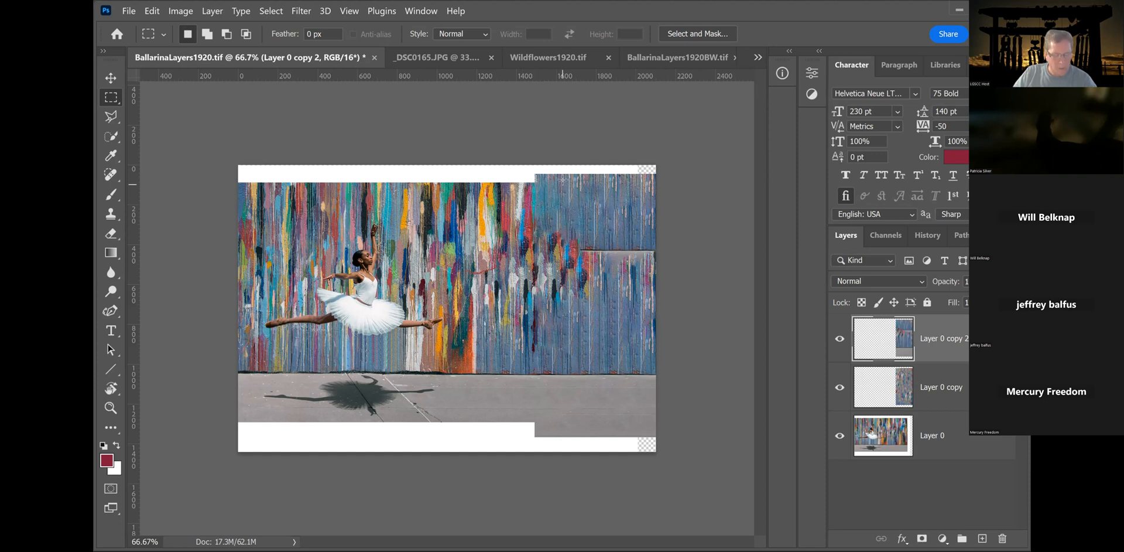
- Undo both content-aware fills and remove the selection, leaving only the original image layer
key(ctrl+z)
key(ctrl+z)
key(ctrl+z)
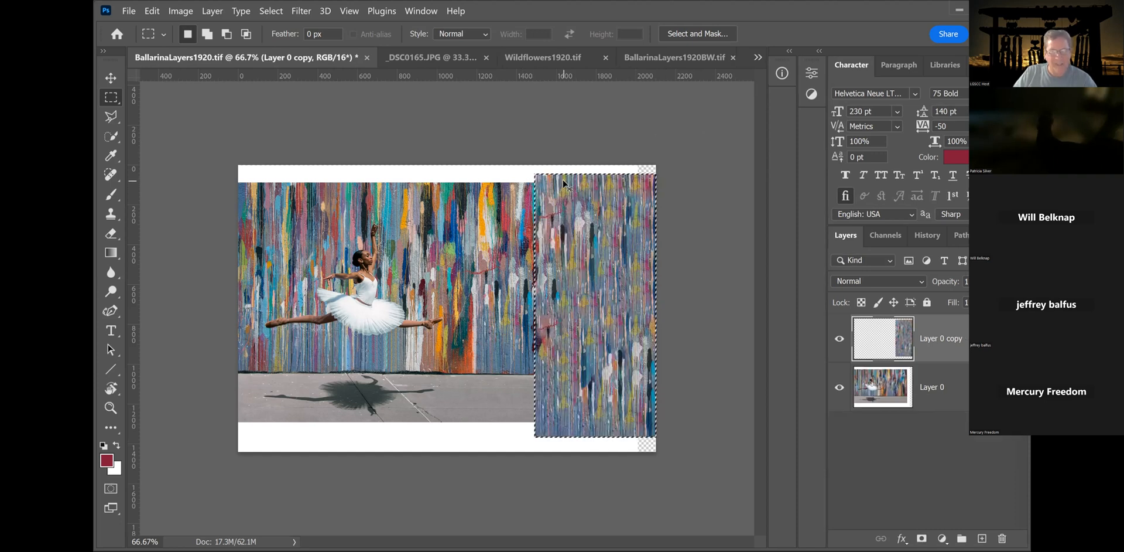
key(ctrl+d)
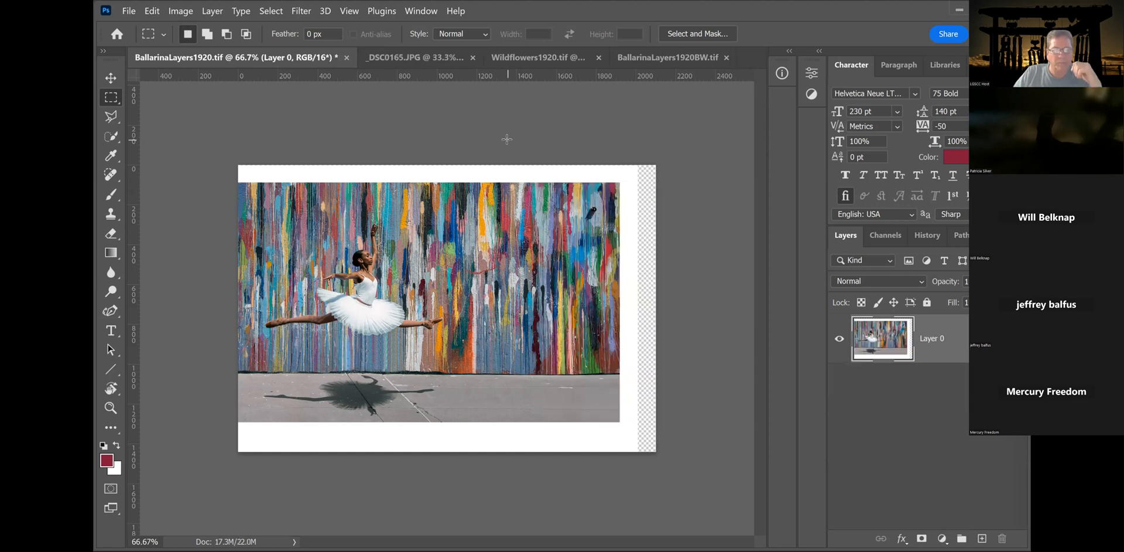
- Move the image layer about 92 px right and slightly up so its white border covers the transparent strip
click(110, 78)
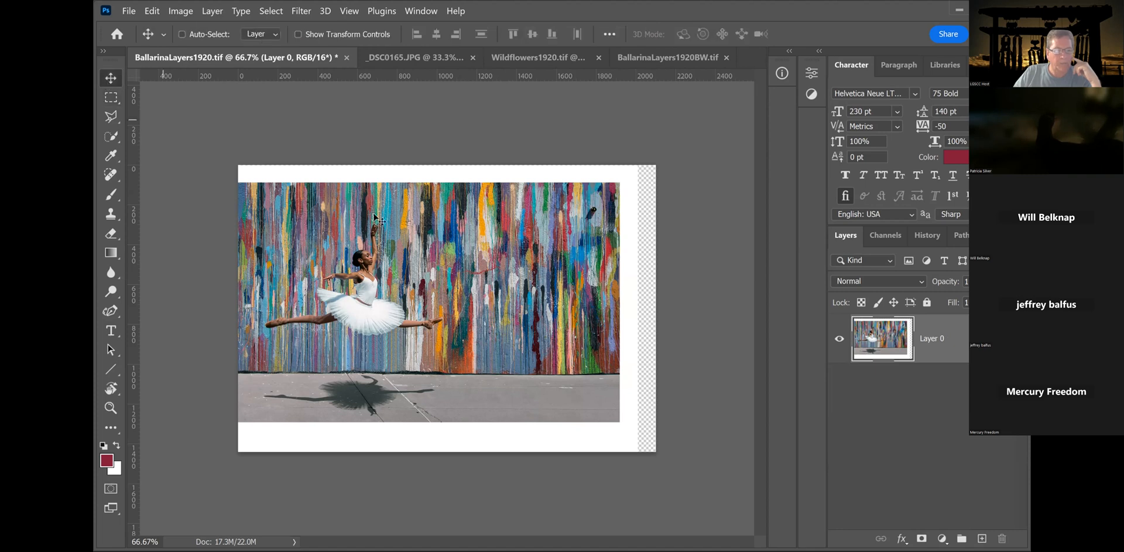
drag(474, 237, 489, 238)
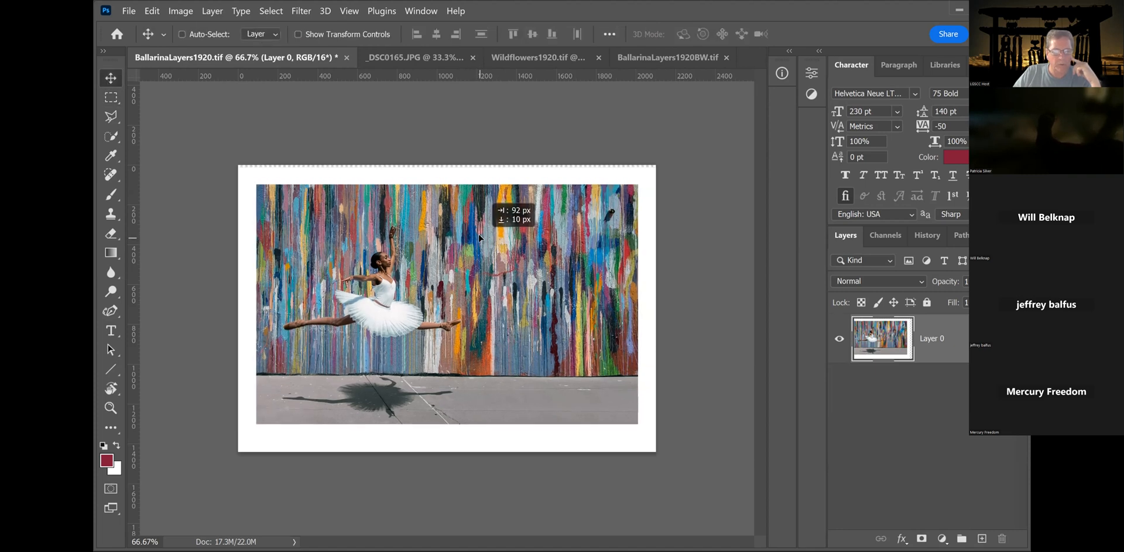
drag(480, 235, 479, 236)
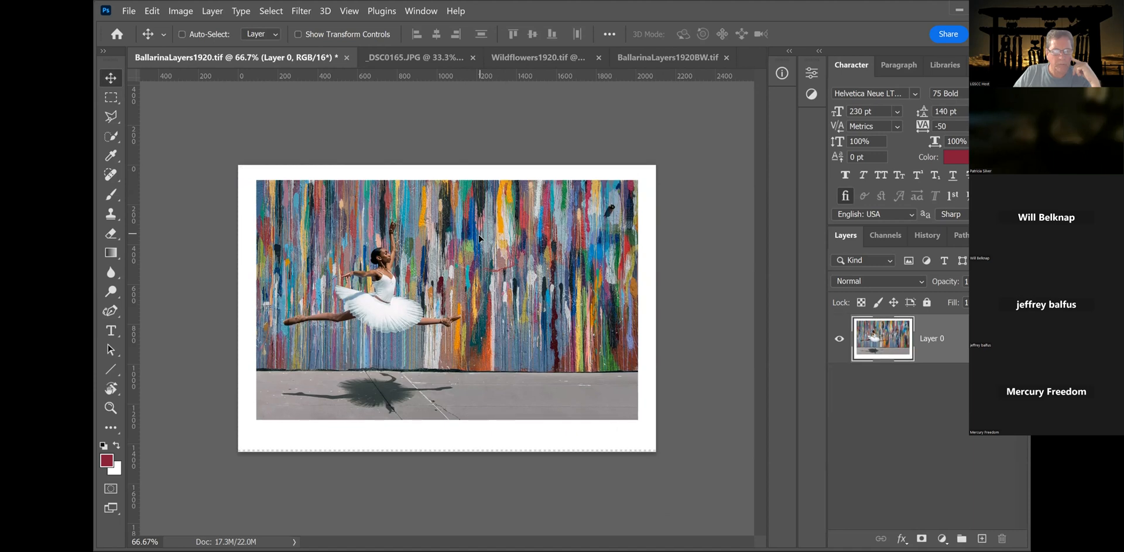
key(Down)
drag(479, 235, 478, 231)
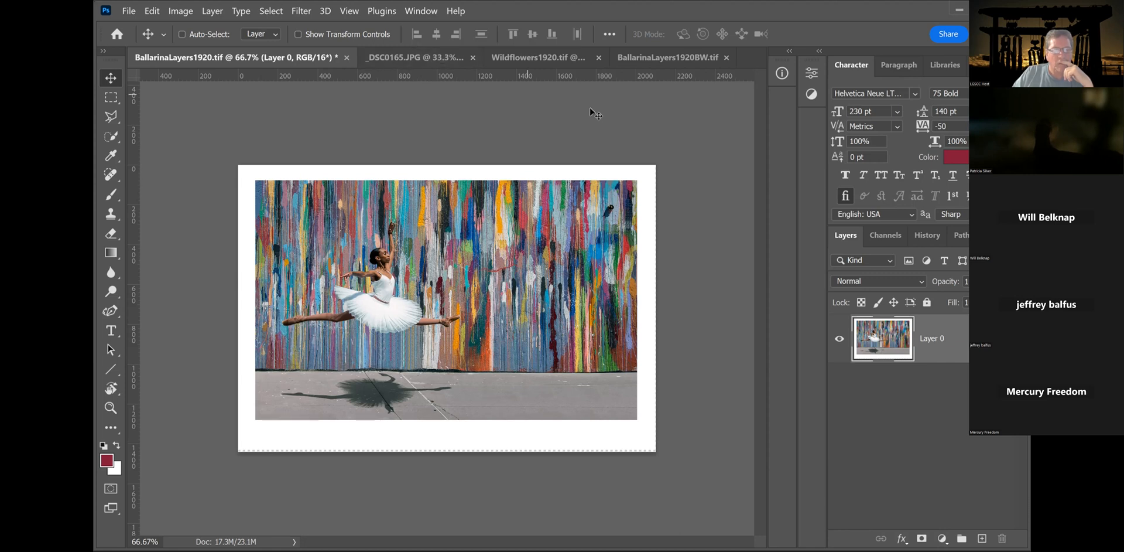
click(188, 14)
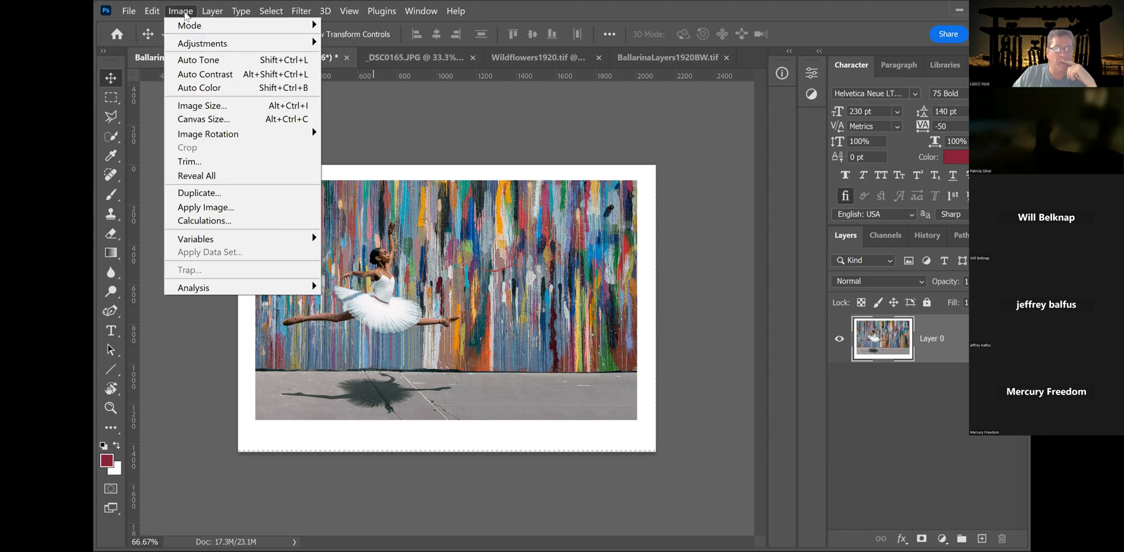
click(494, 100)
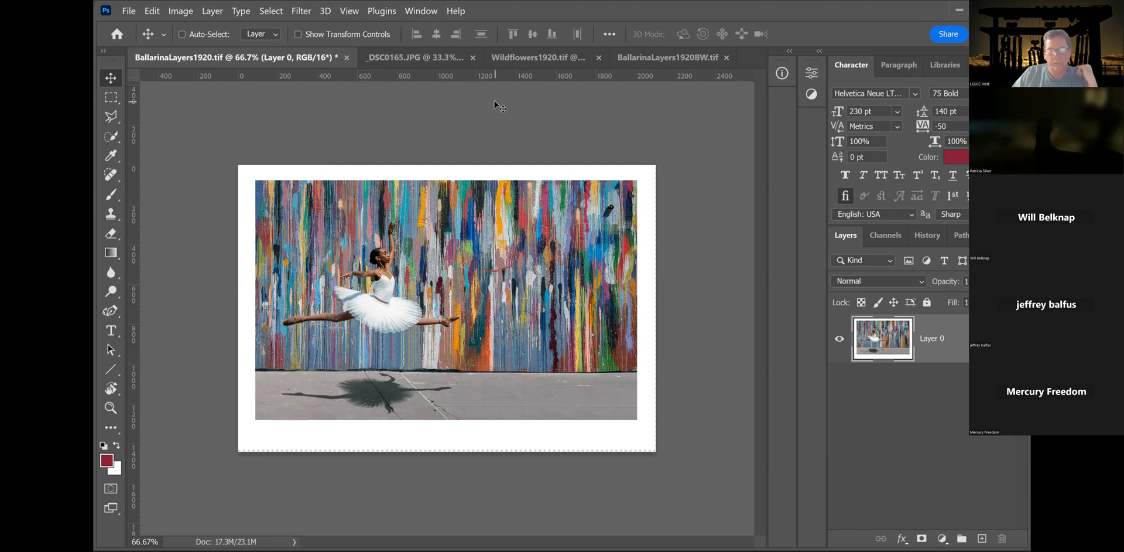
click(959, 10)
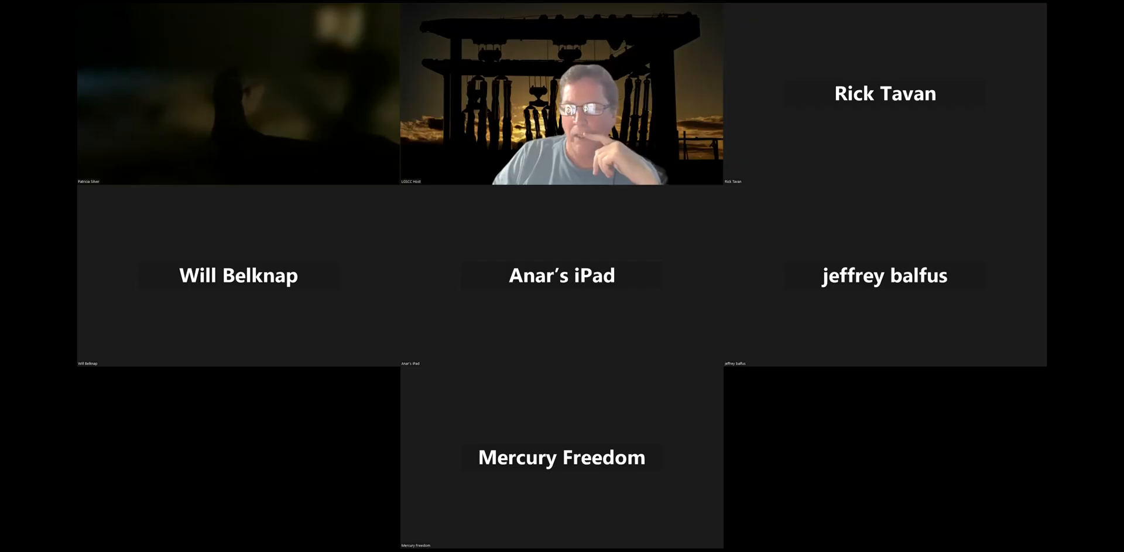
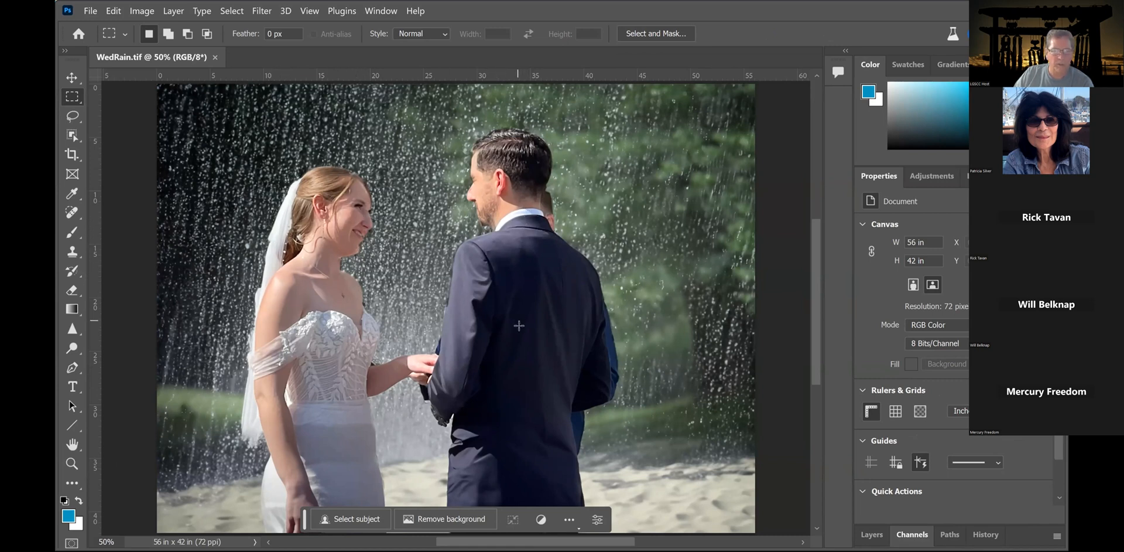
- Close the WedRain.tif composite and open the original wedding photo Wed.jpg from the recent files
scroll(815, 316, down, 1)
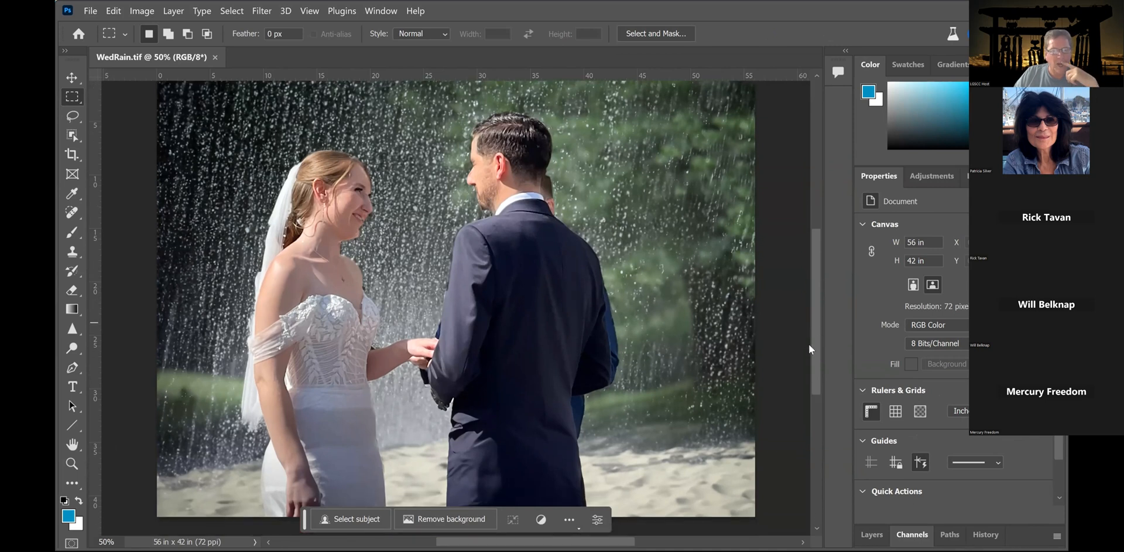
mouse_move(813, 322)
mouse_down()
mouse_move(814, 283)
mouse_move(814, 314)
mouse_up()
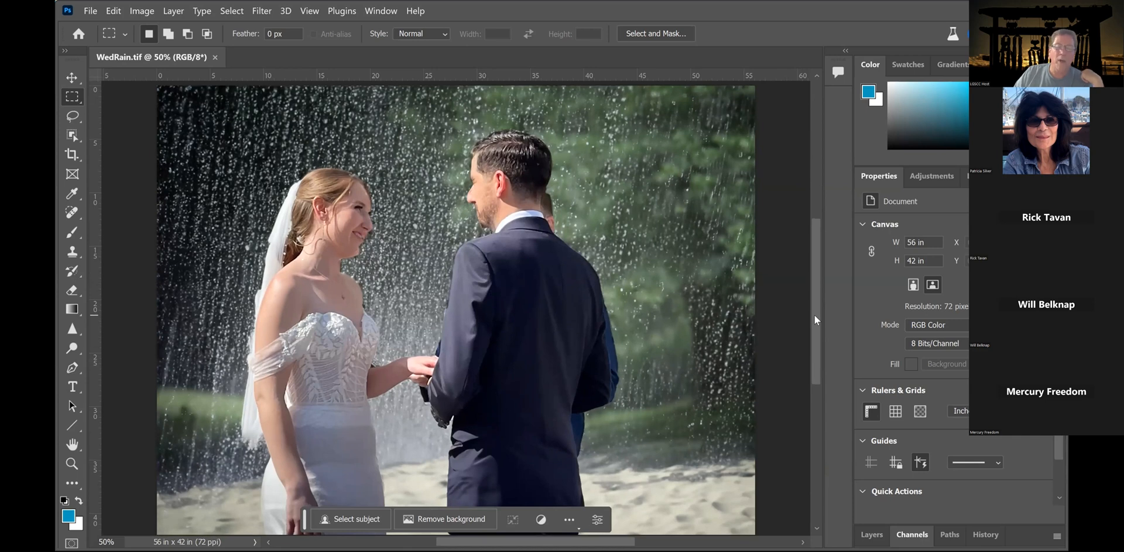
drag(814, 314, 813, 328)
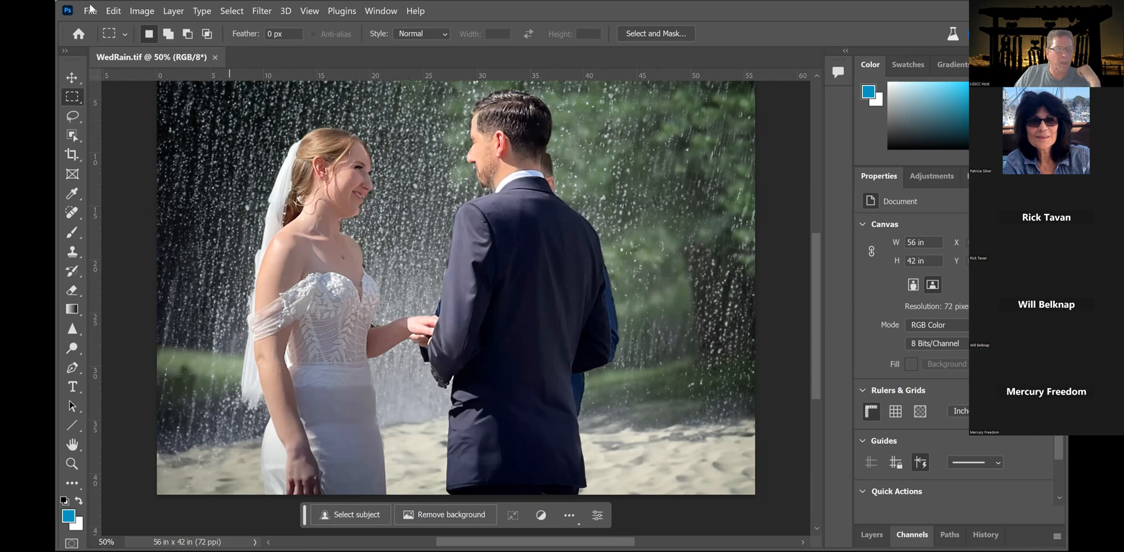
click(214, 57)
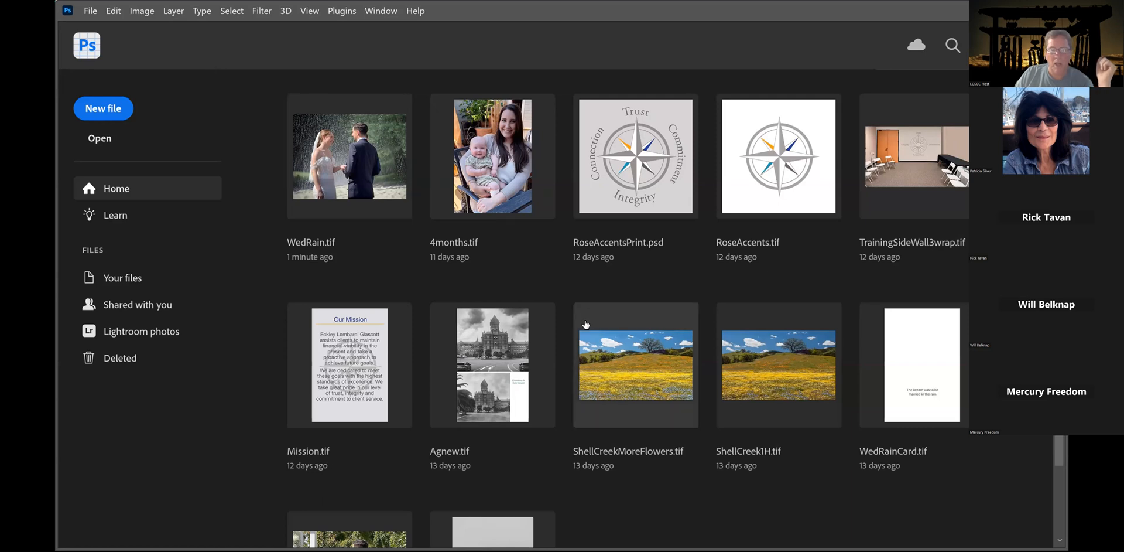
scroll(457, 373, down, 1)
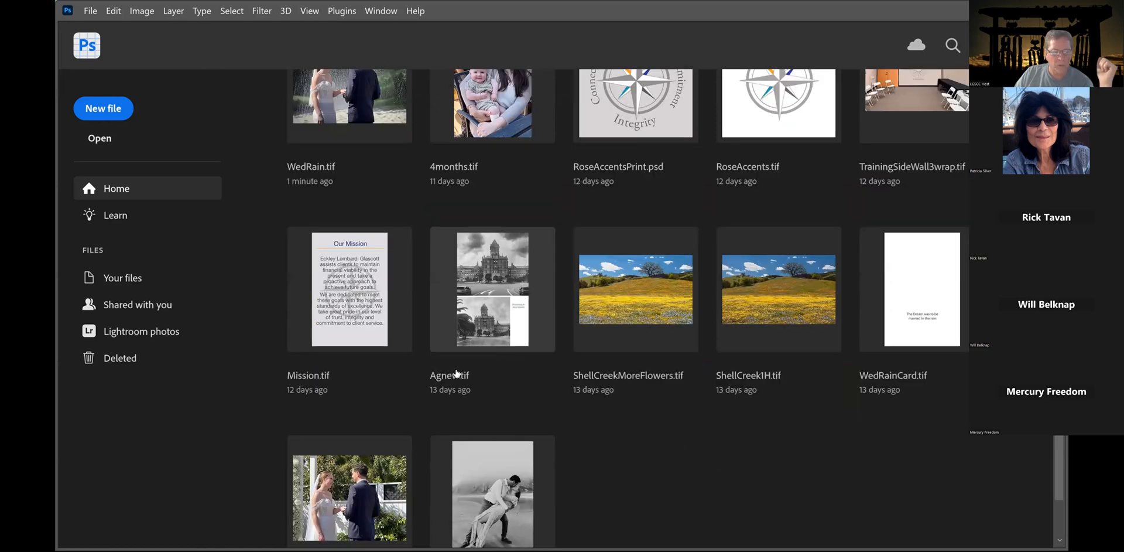
scroll(457, 373, down, 1)
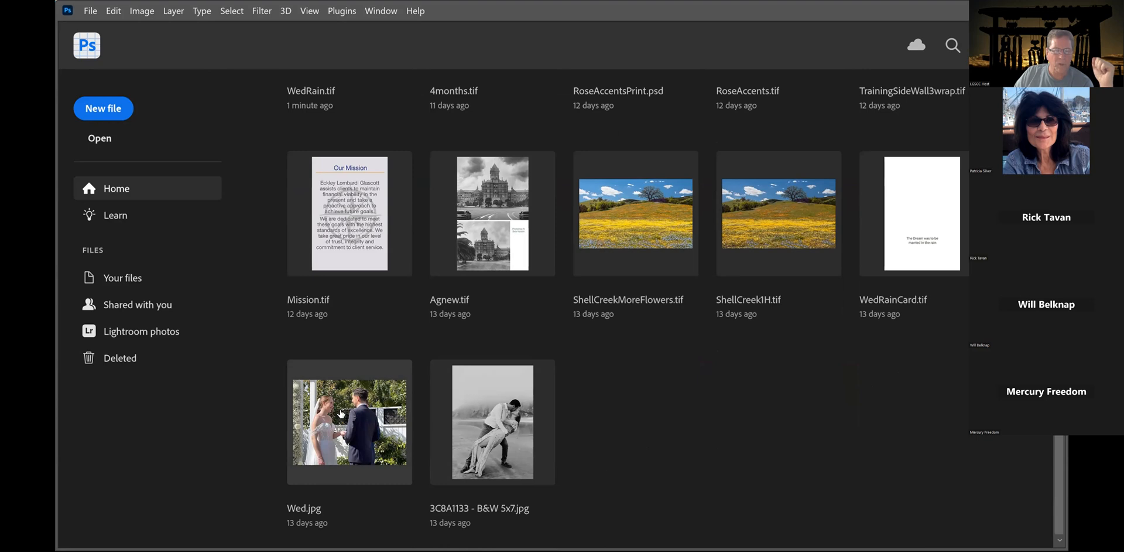
click(342, 413)
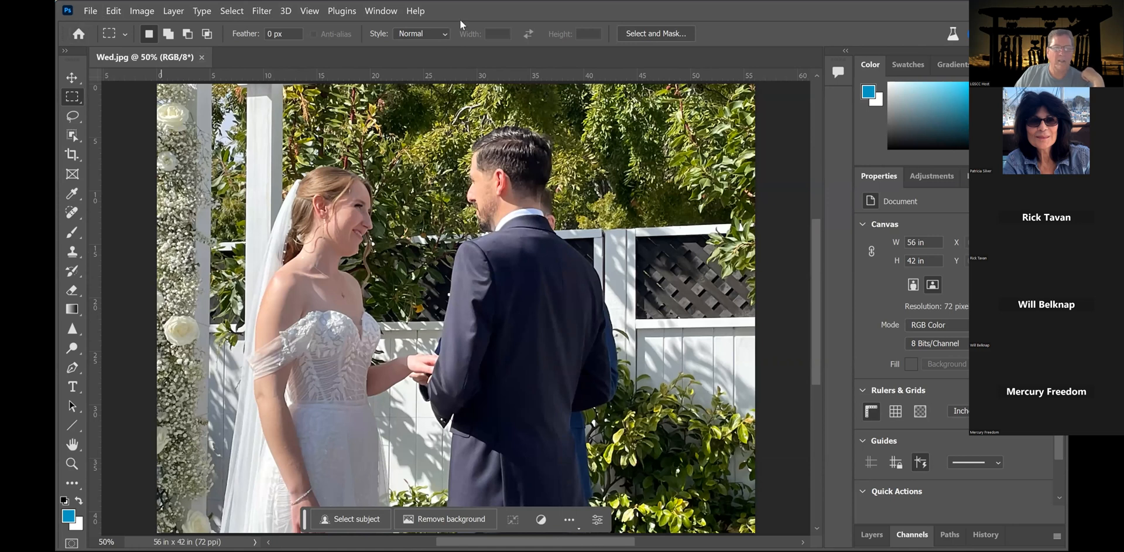
- Reopen WedRain.tif from the recent files so that it is open together with Wed.jpg
click(89, 11)
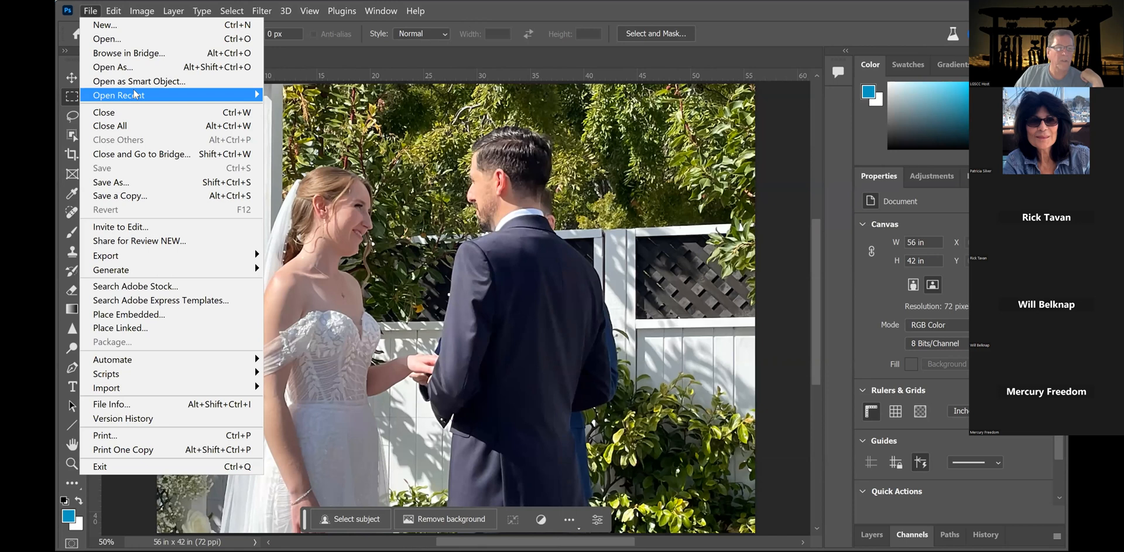
mouse_move(134, 95)
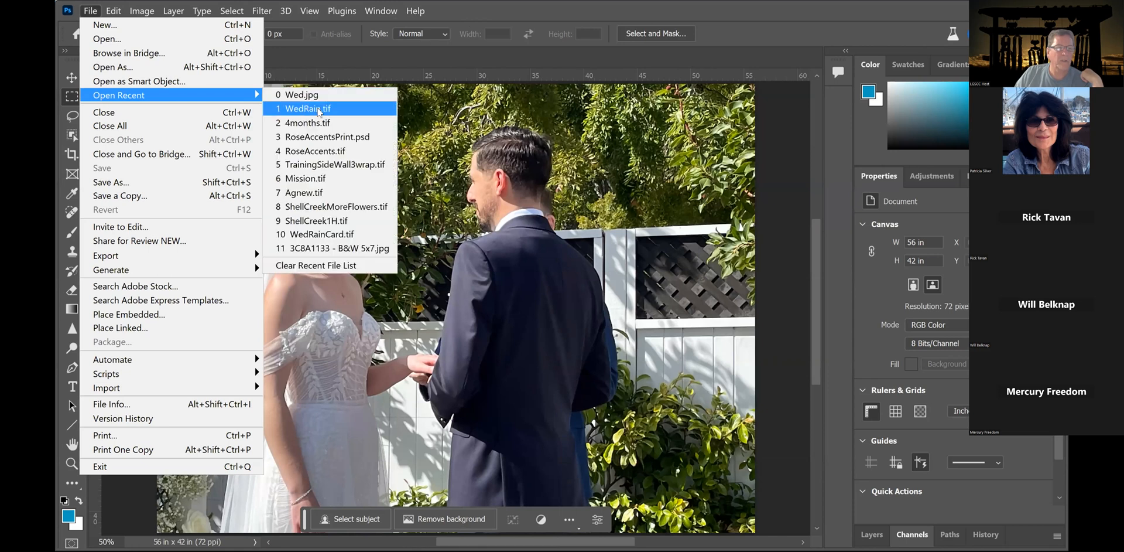
click(316, 109)
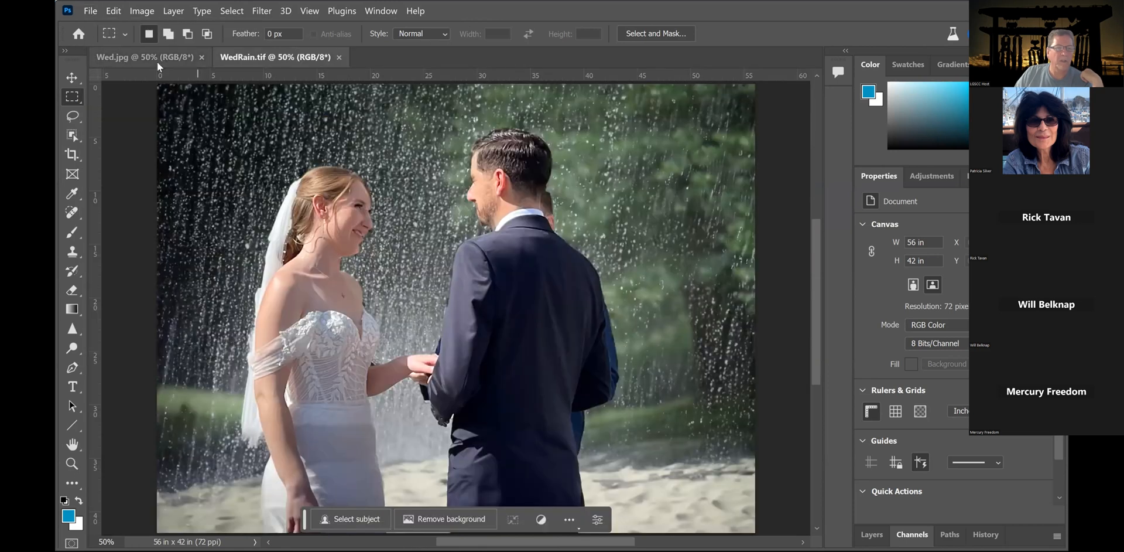
- Float Wed.jpg in its own window beside WedRain.tif to compare the two photos, and dock it back as a tab
drag(149, 54, 234, 78)
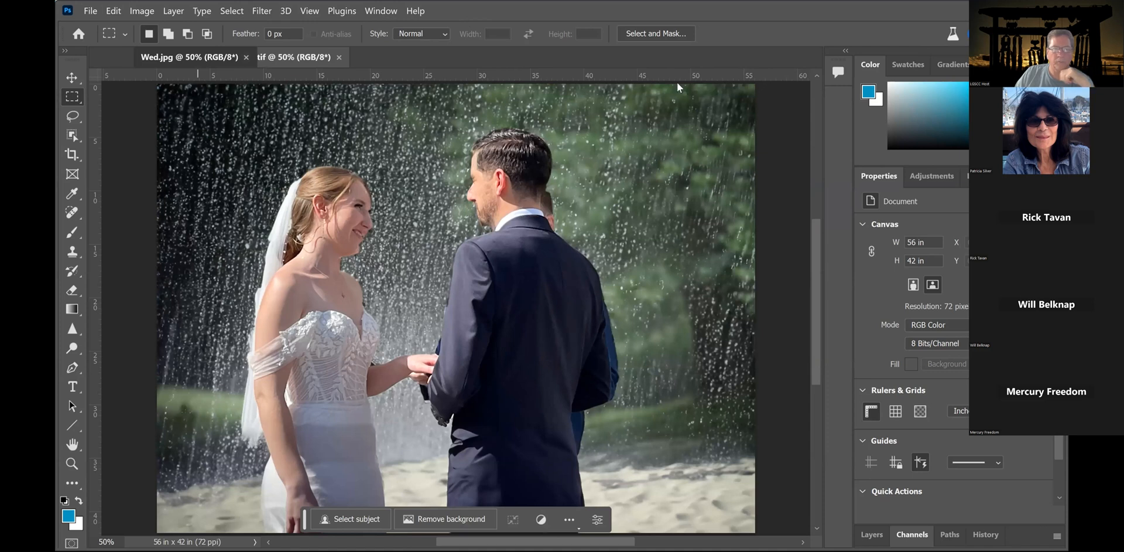
drag(677, 82, 812, 85)
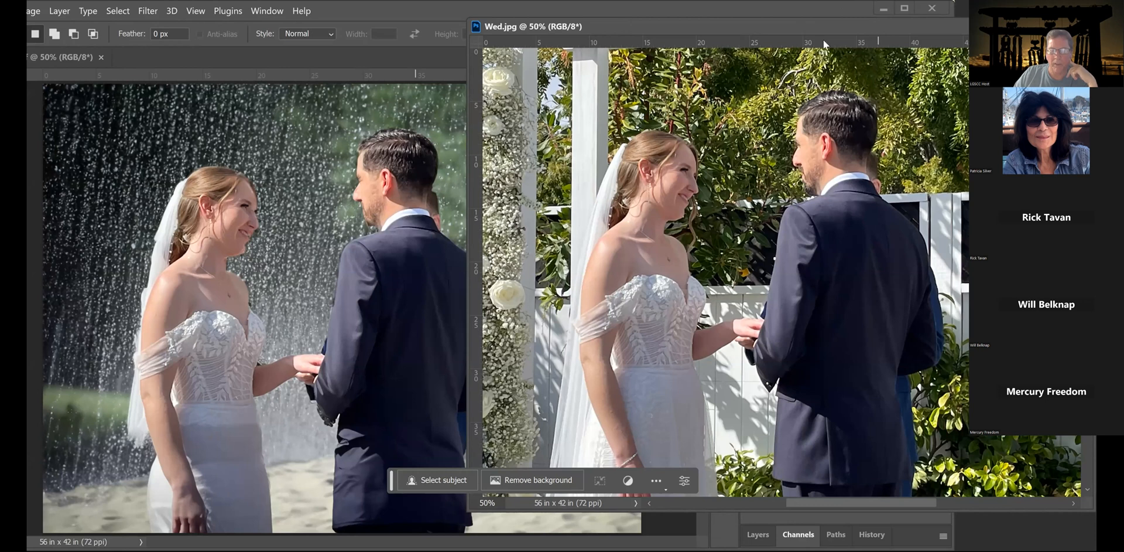
drag(874, 24, 823, 40)
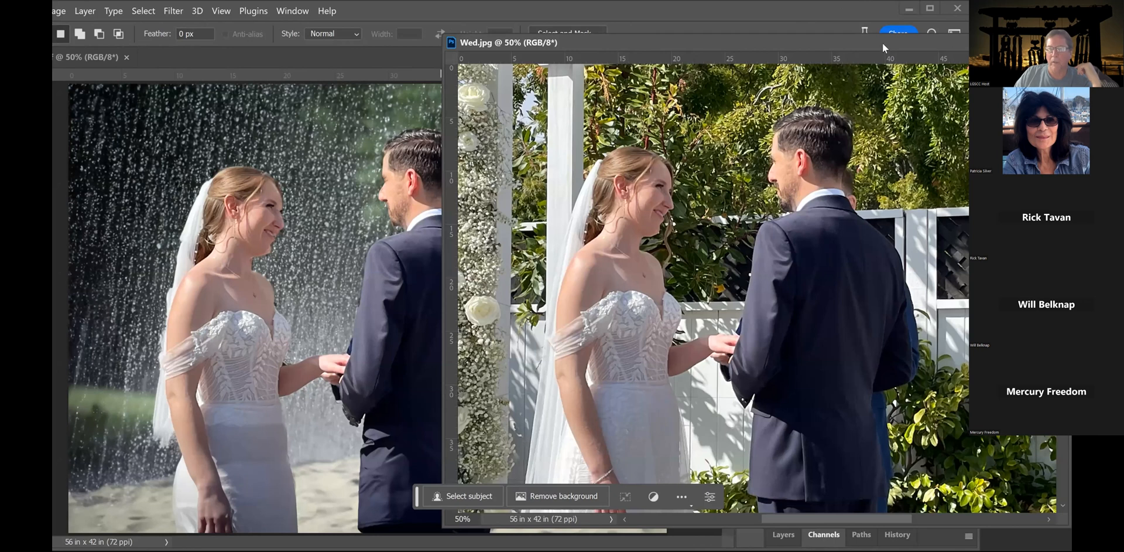
drag(637, 53, 703, 54)
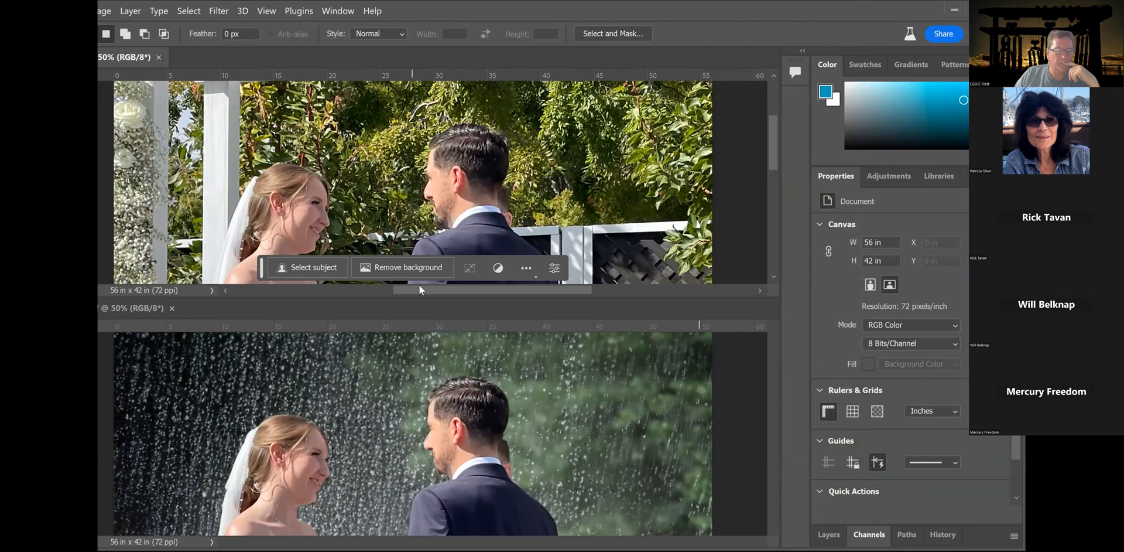
click(424, 264)
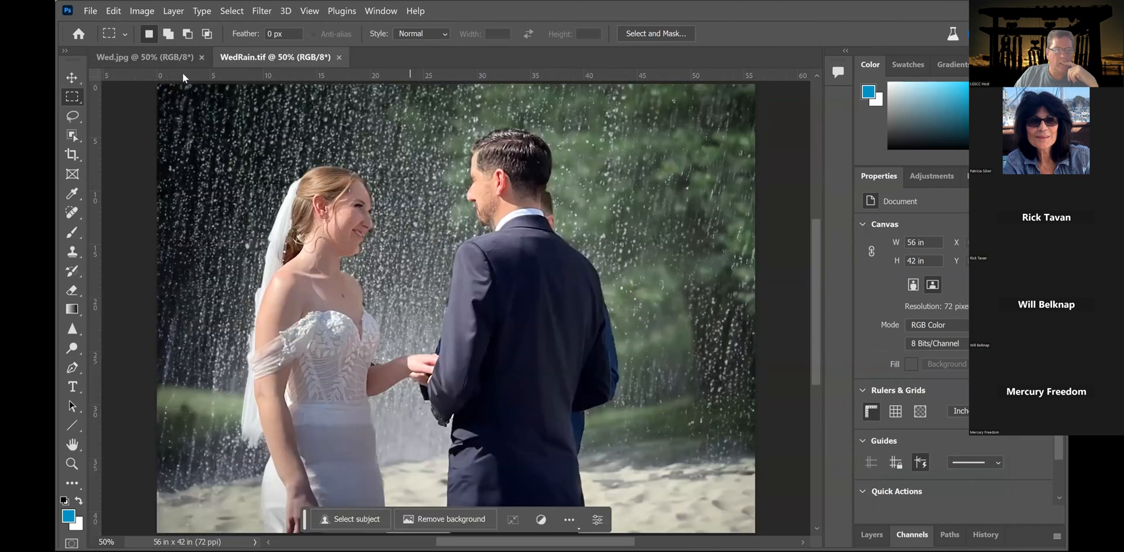
- Switch to Wed.jpg, try a Generative Fill of the selected couple with the prompt "rain at the beach", and undo it
click(153, 58)
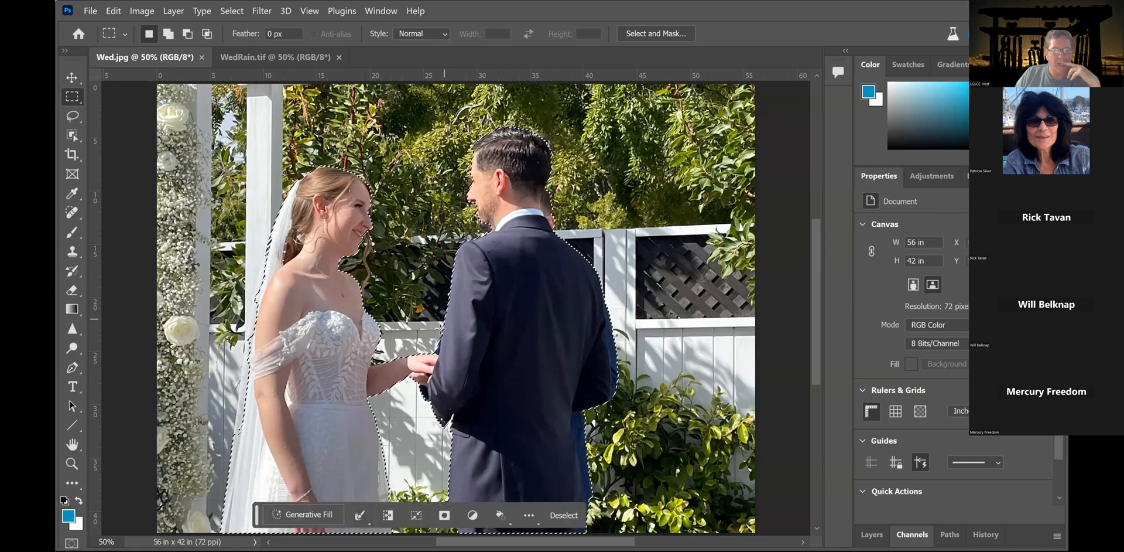
click(285, 513)
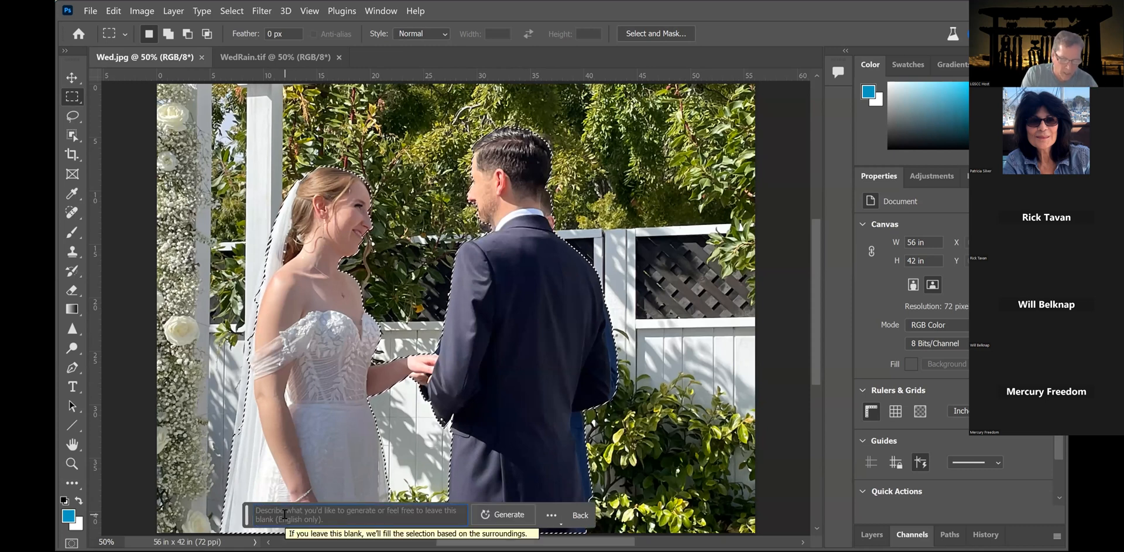
text(ra)
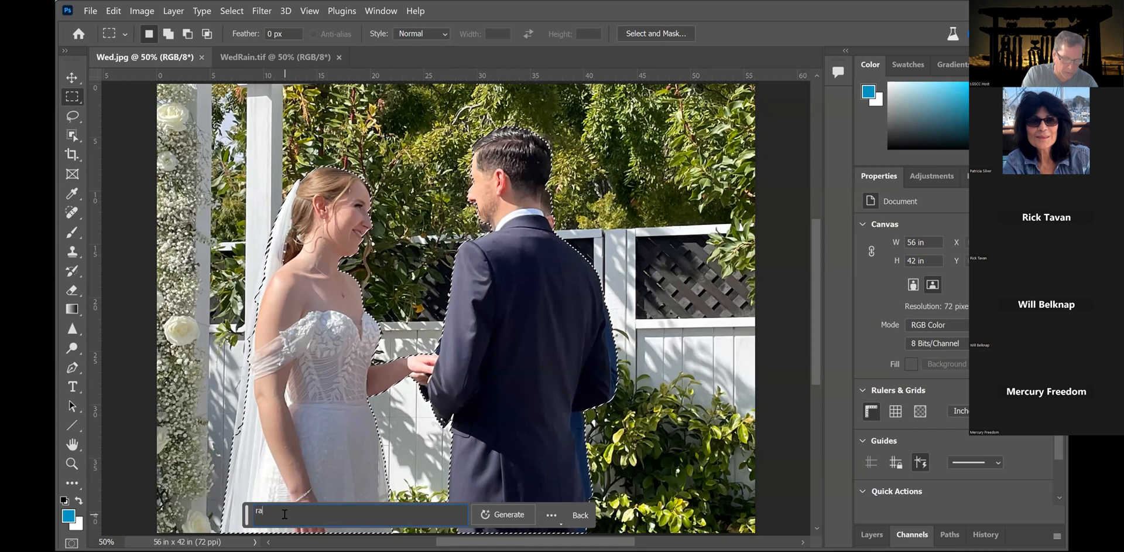
text(in)
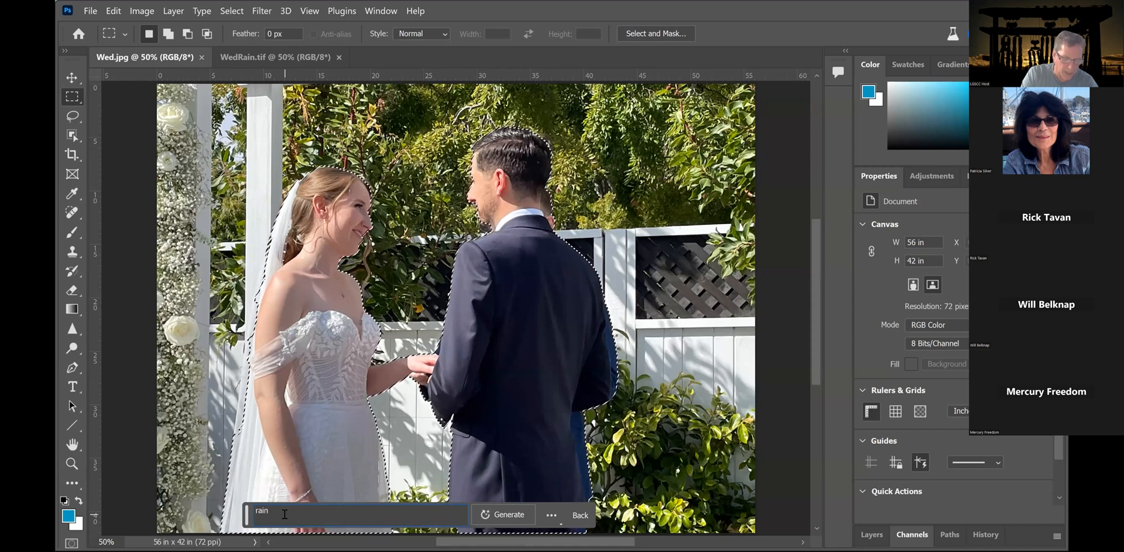
text( at the )
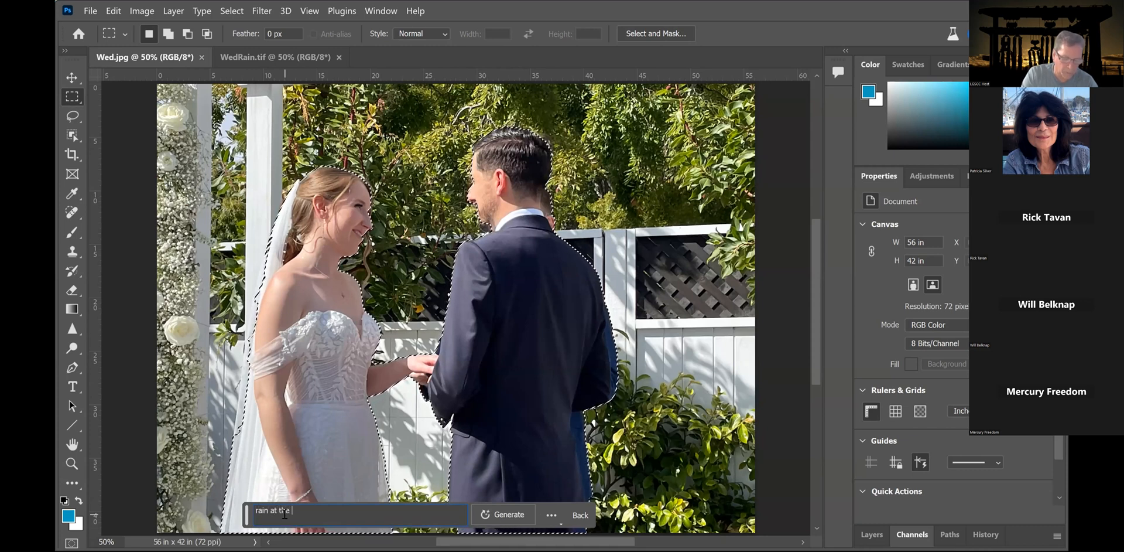
text(beach)
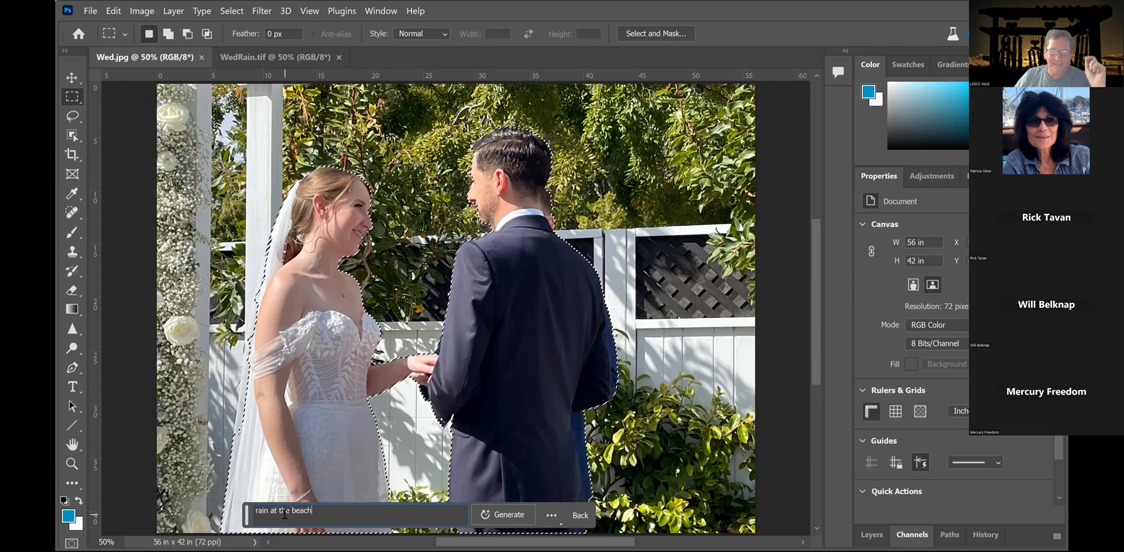
click(508, 512)
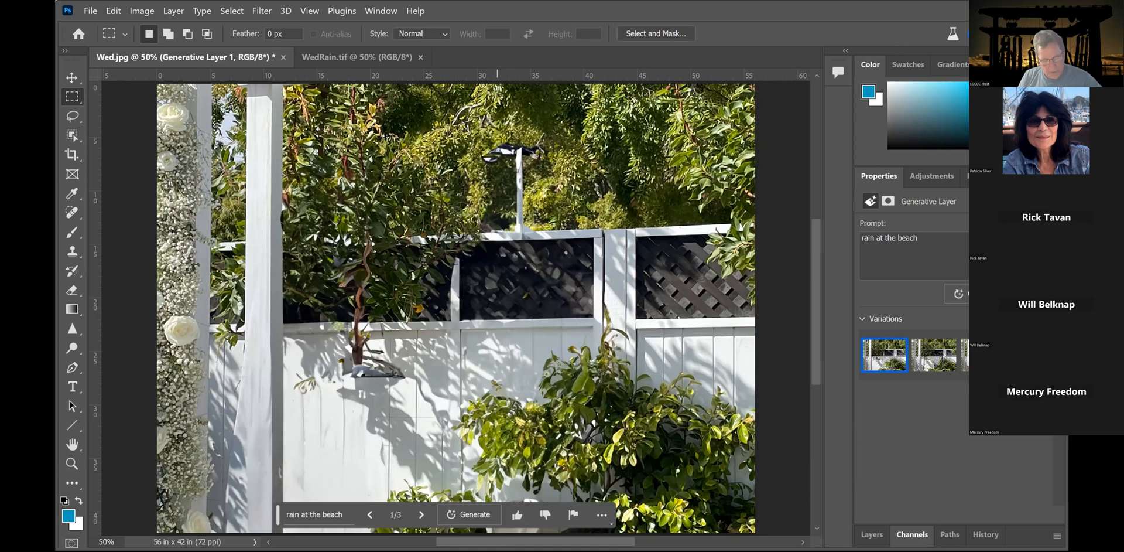
key(ctrl+z)
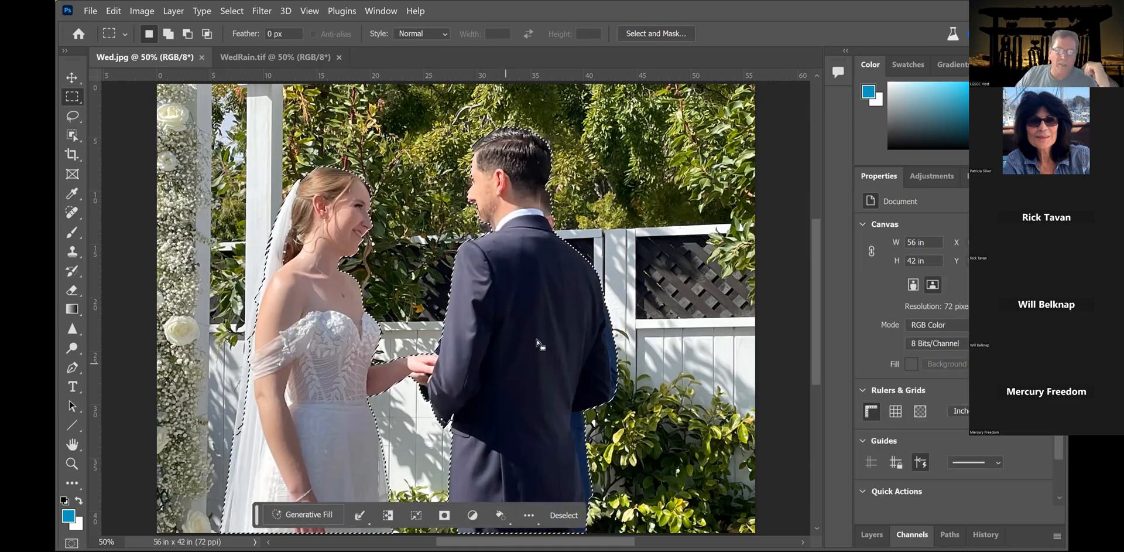
- Invert the couple selection and generate a new background with Generative Fill using the prompt "rain at the beach"
click(225, 13)
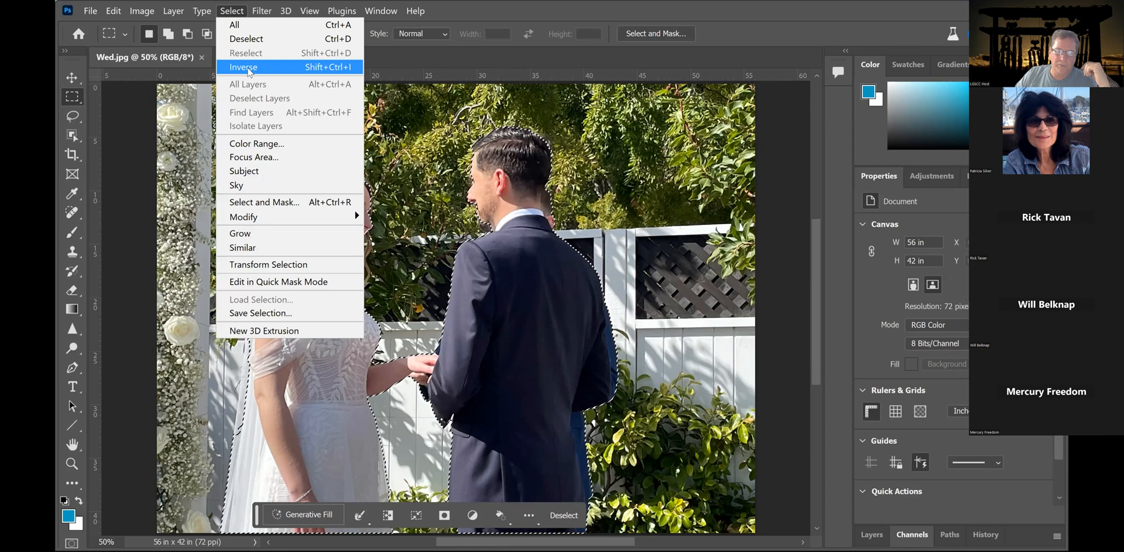
click(247, 67)
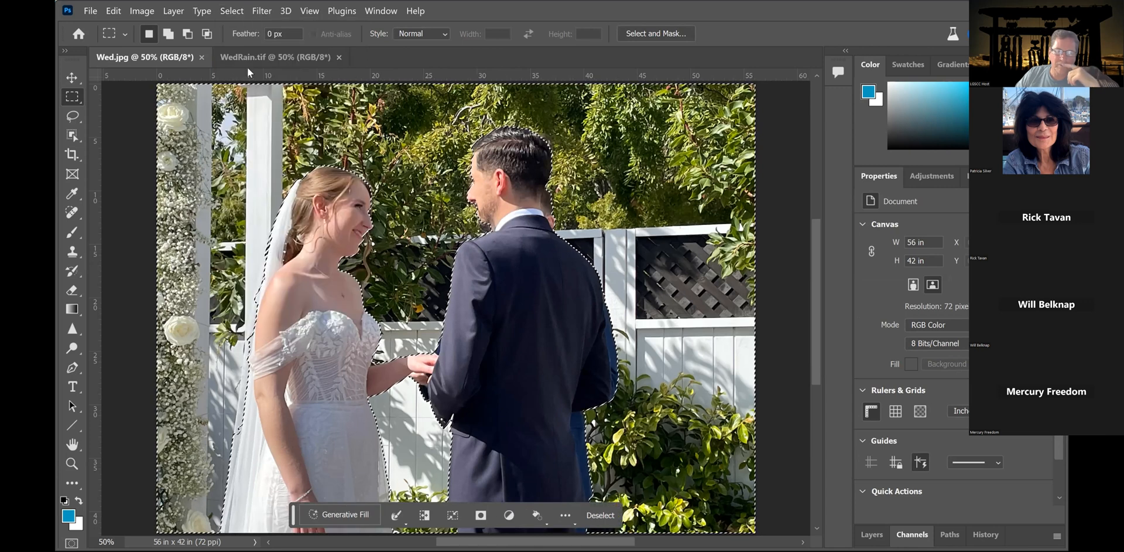
click(344, 513)
text(rain at the beach)
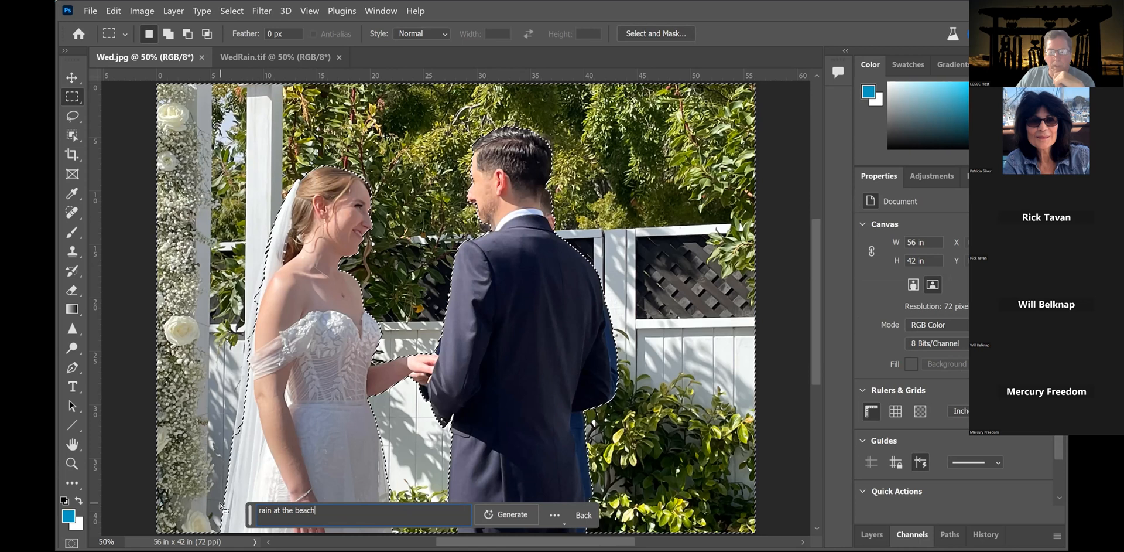
click(513, 514)
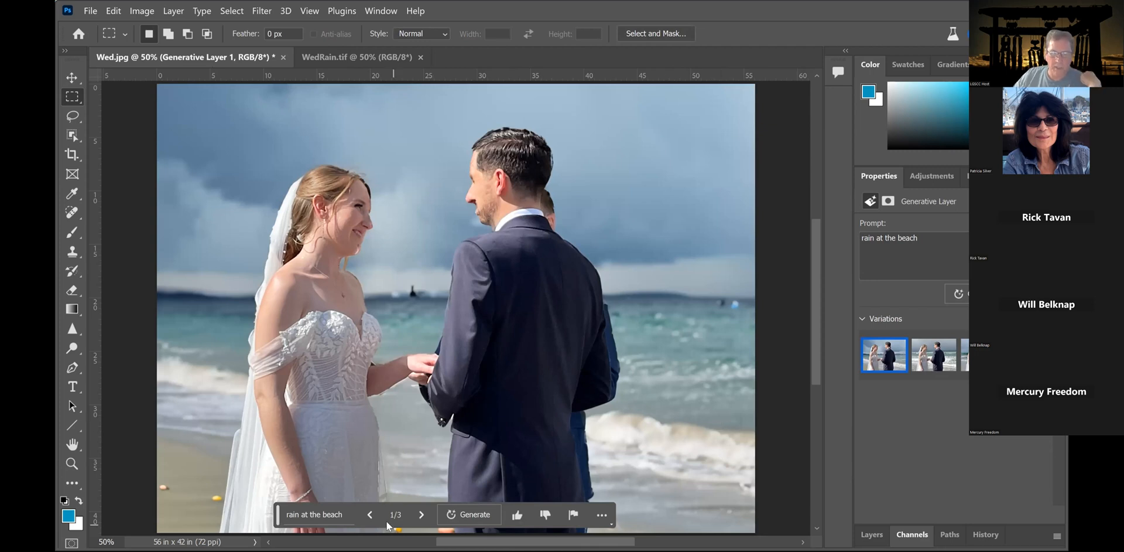
- Look through the generated beach backgrounds and generate another set of variations with the same prompt
click(422, 515)
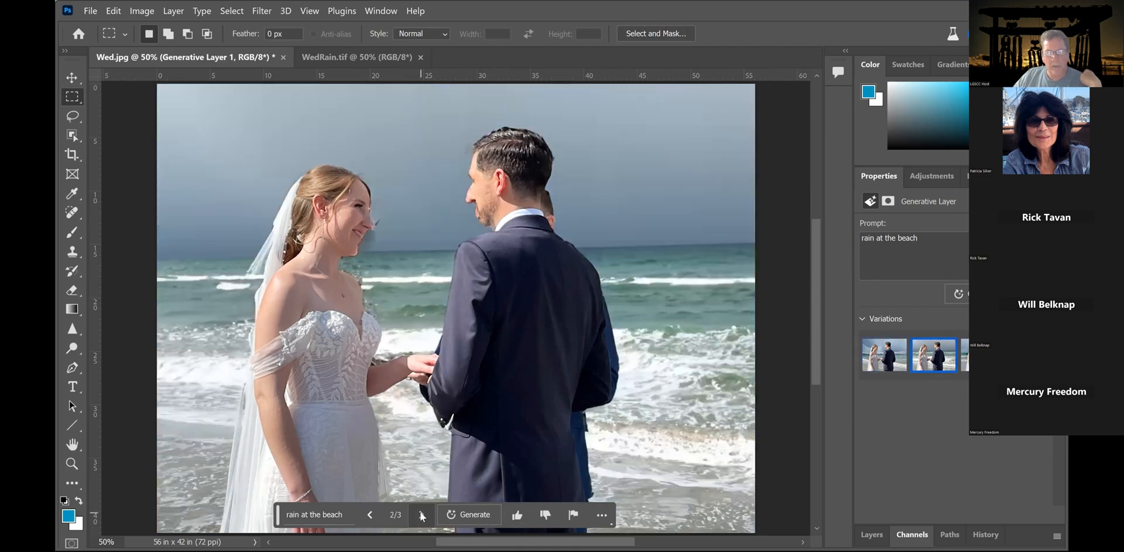
click(422, 515)
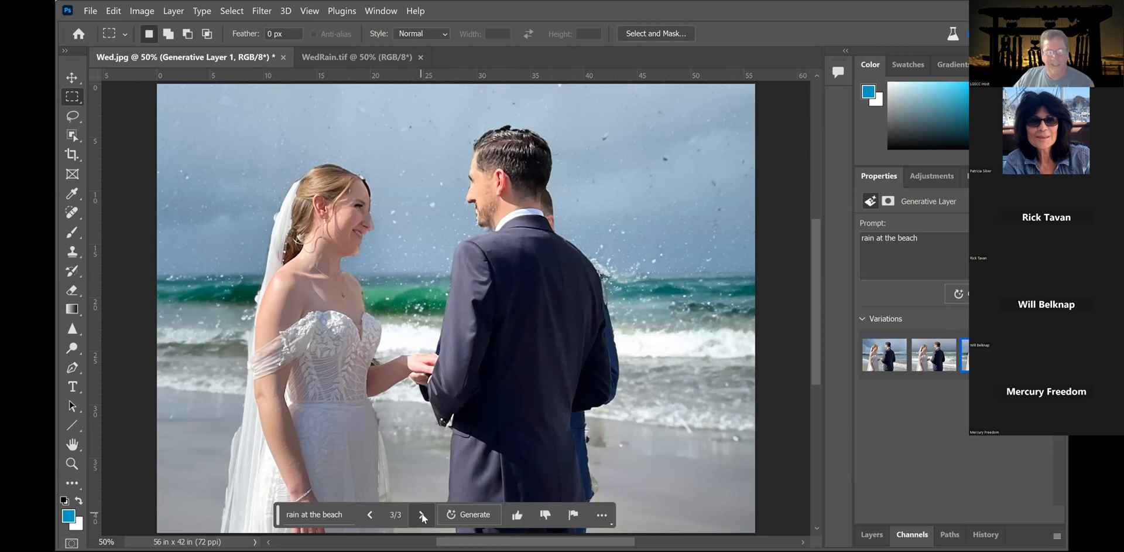
click(483, 515)
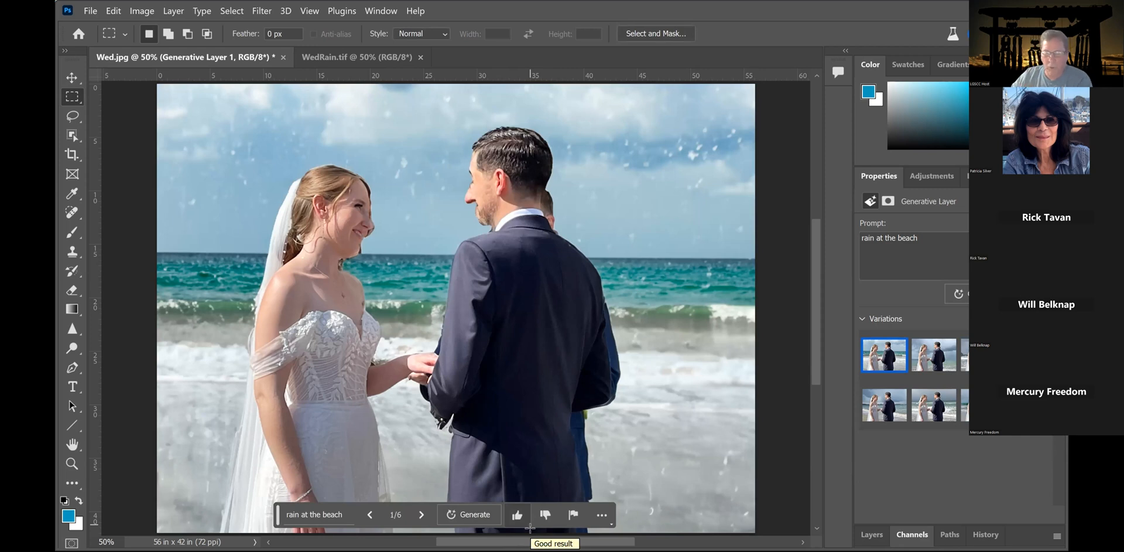
- Go forward and back through all six background variations to compare them, ending on the first one
click(422, 515)
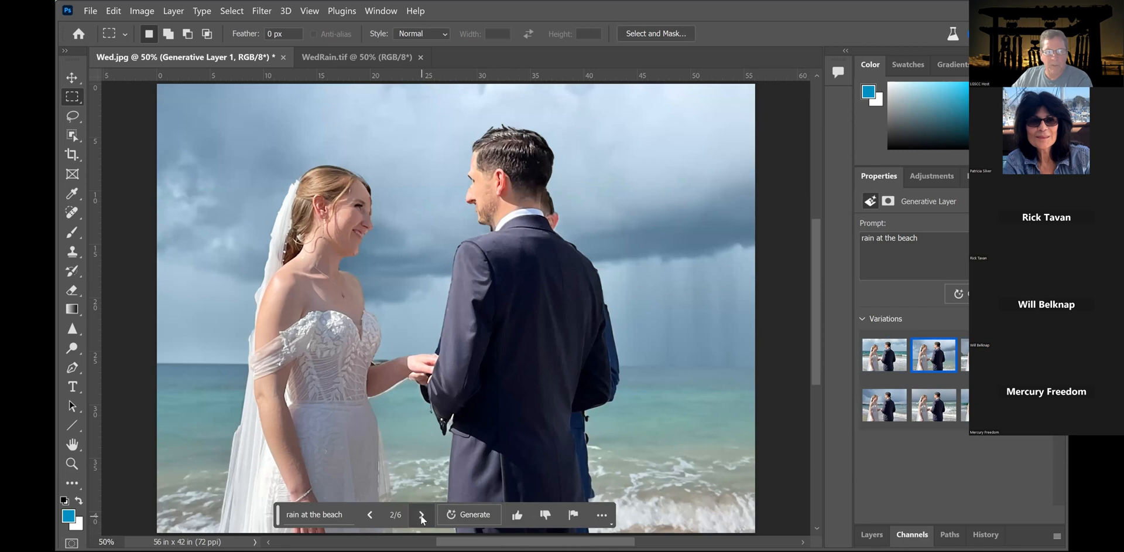
click(421, 515)
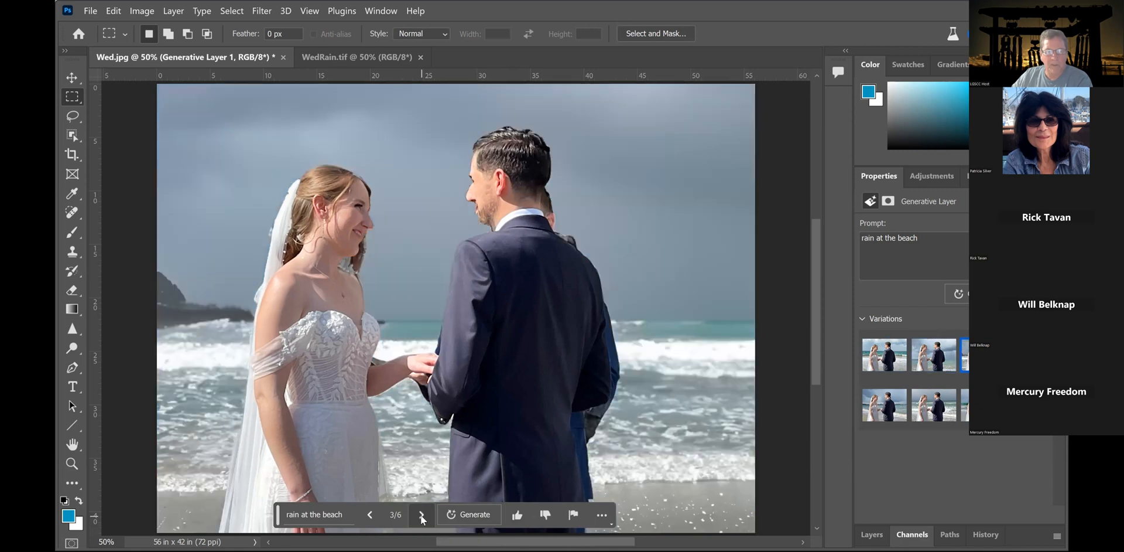
click(421, 515)
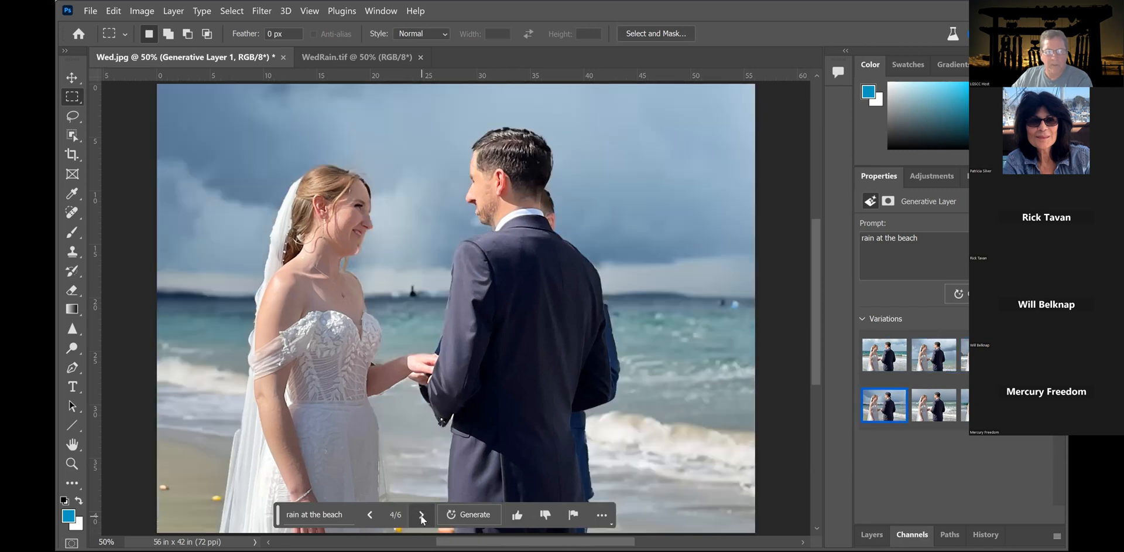
click(421, 514)
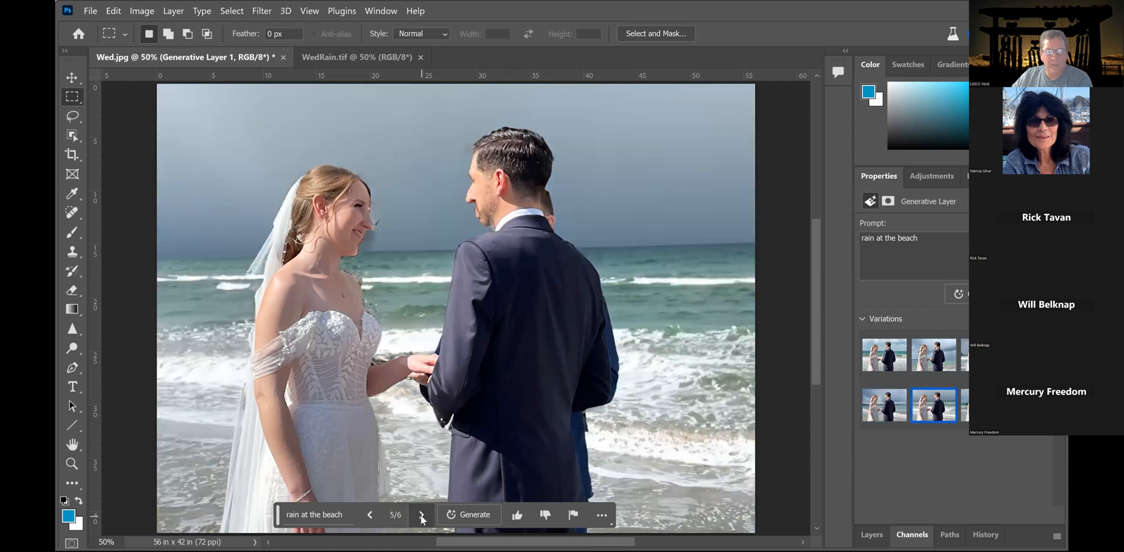
click(422, 515)
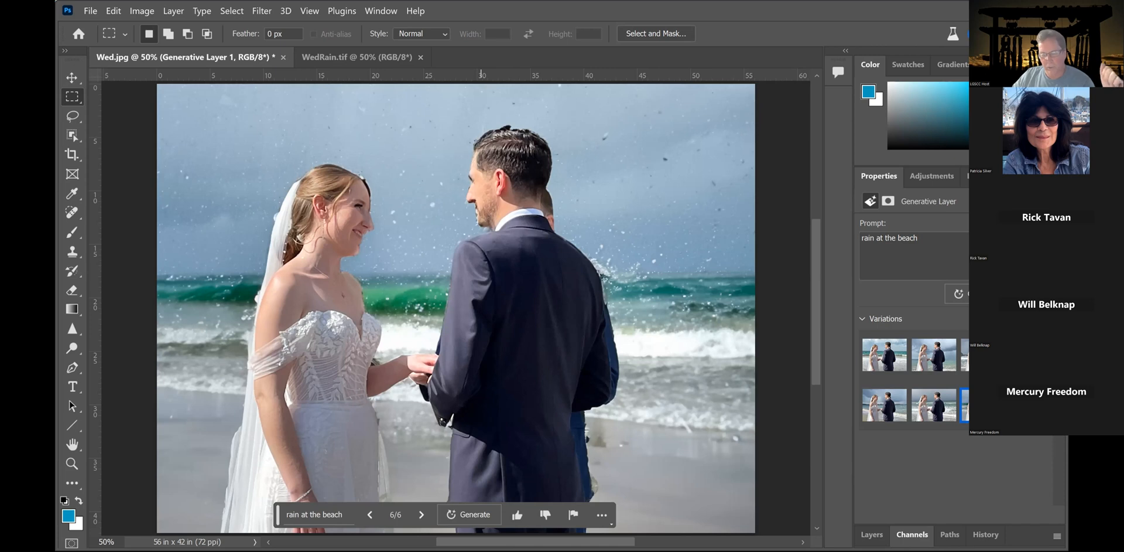
click(371, 514)
click(368, 513)
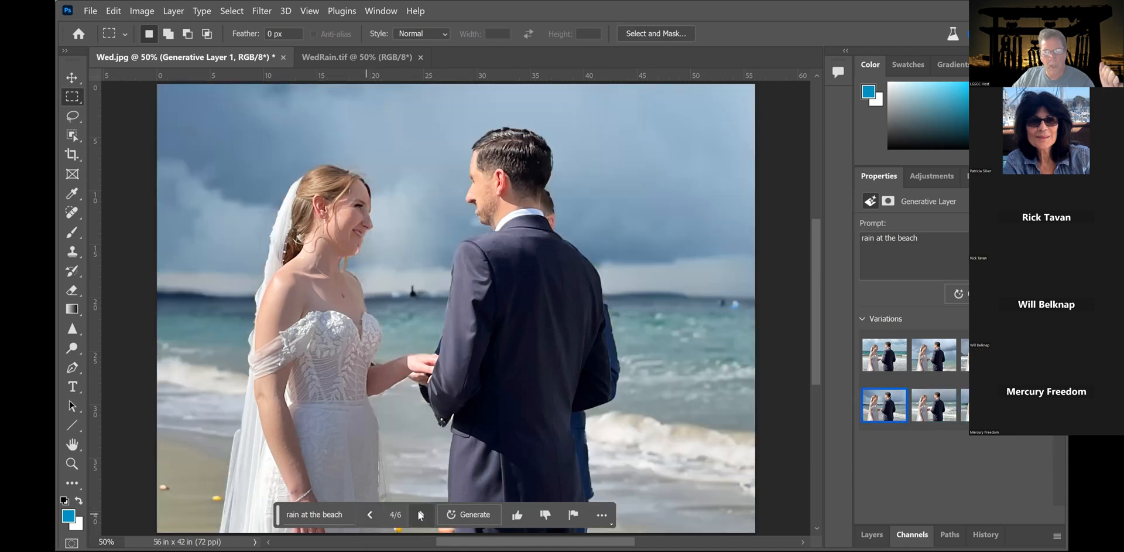
click(421, 514)
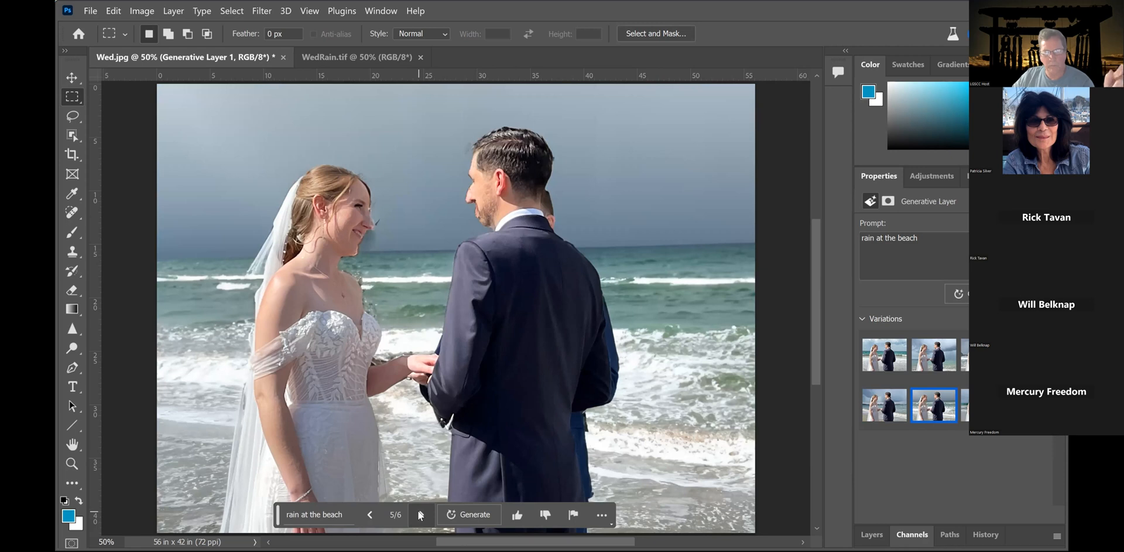
click(368, 514)
click(369, 514)
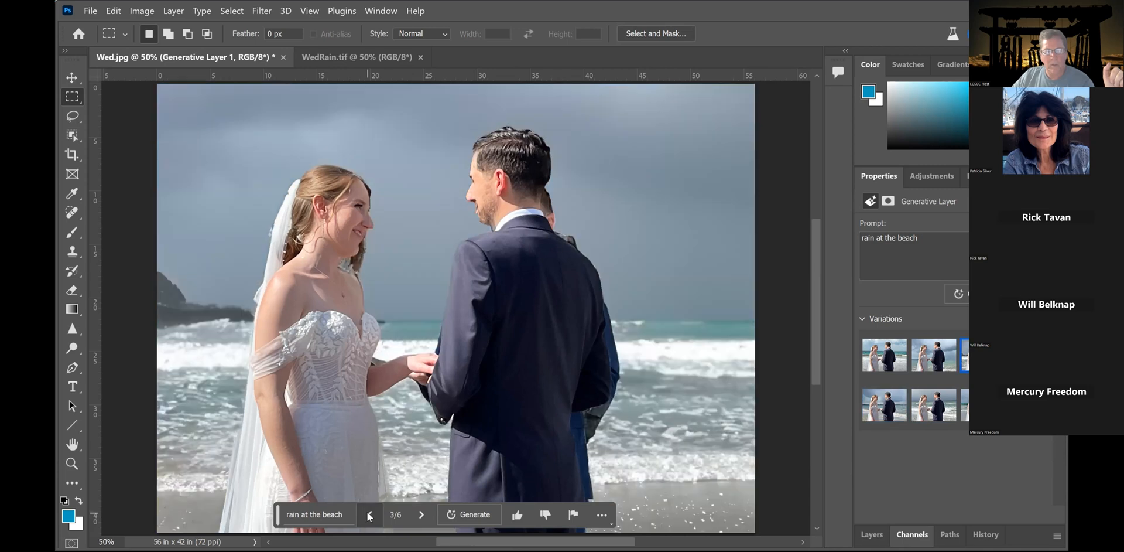
click(368, 514)
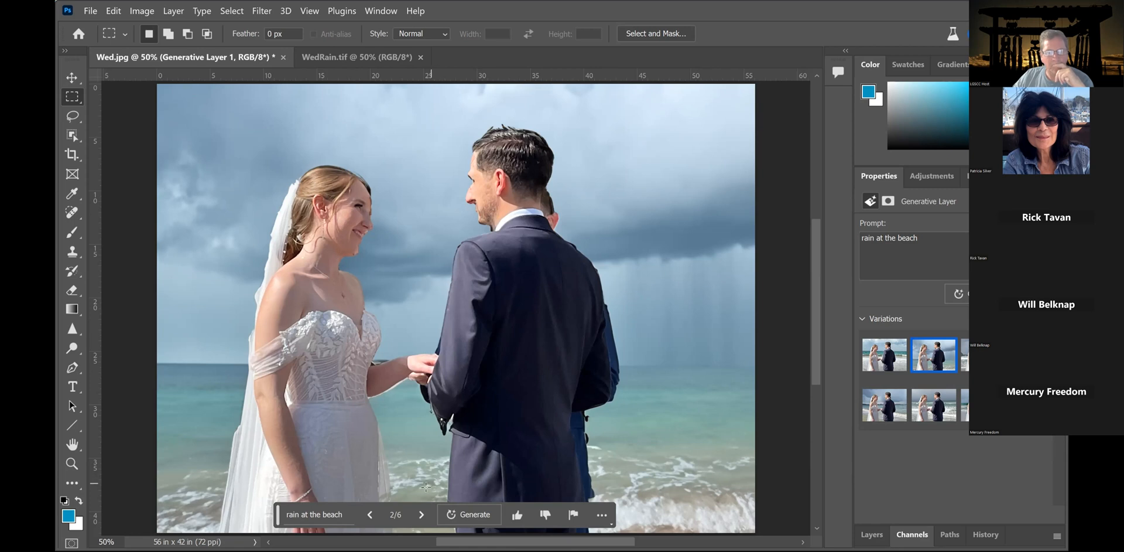
click(369, 514)
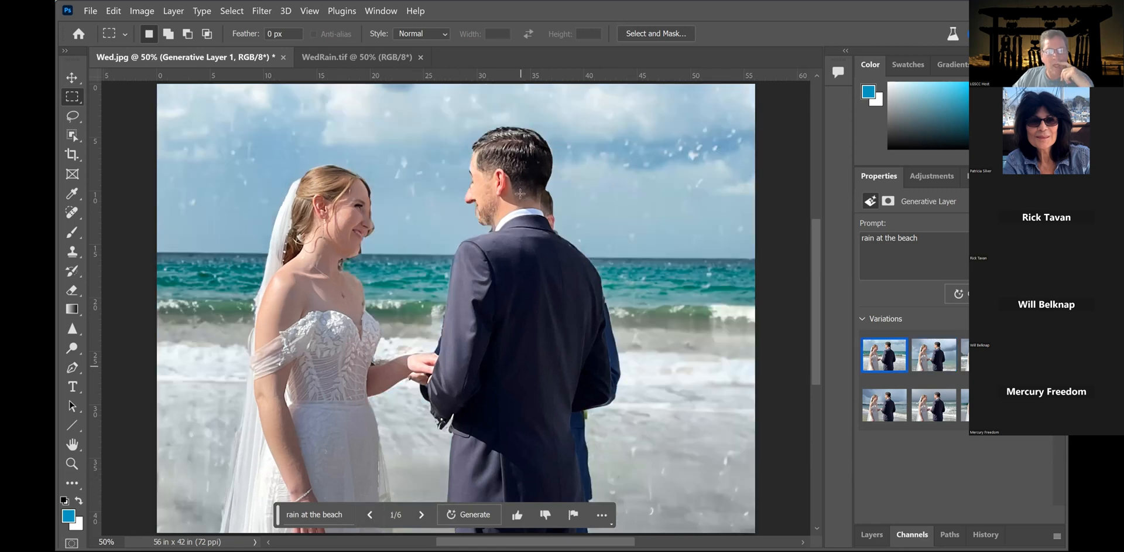
- Close WedRain.tif, and close Wed.jpg without saving its changes
click(420, 56)
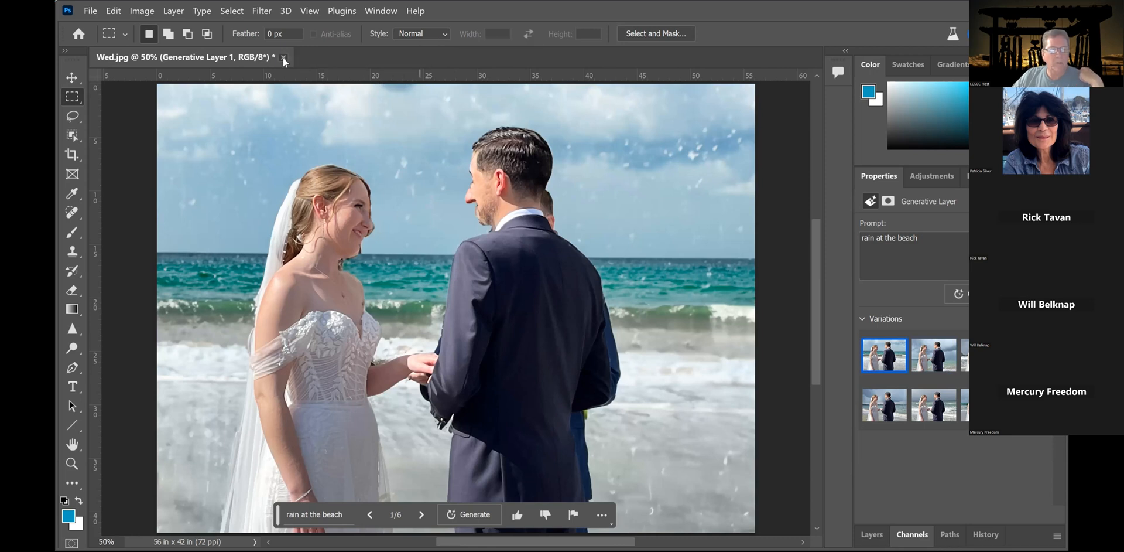
click(283, 57)
click(634, 243)
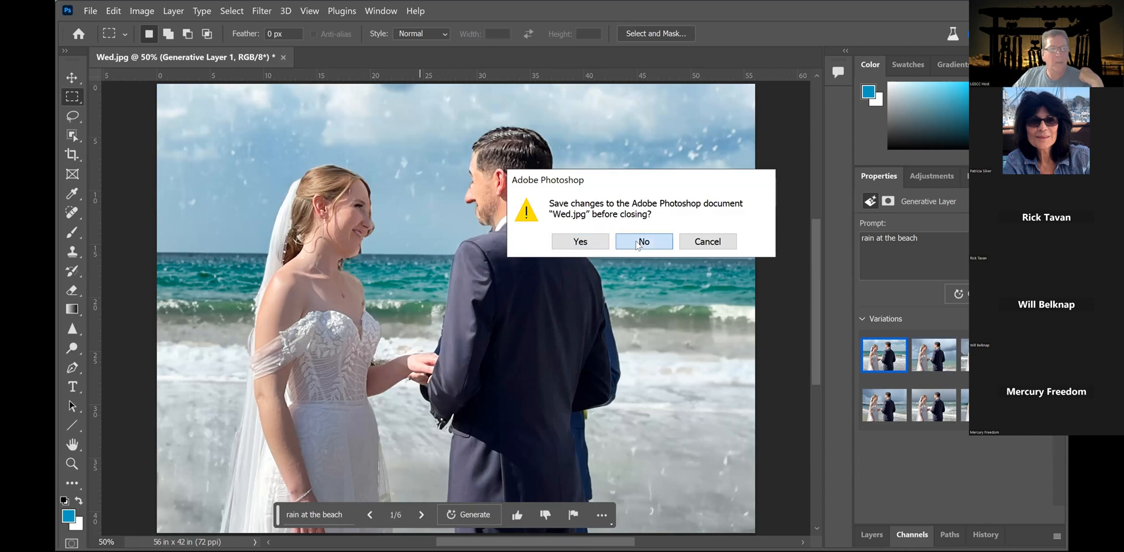
- Open "BallerinaLayers copy.jpg" from the Ballerina folder on the Desktop
click(89, 11)
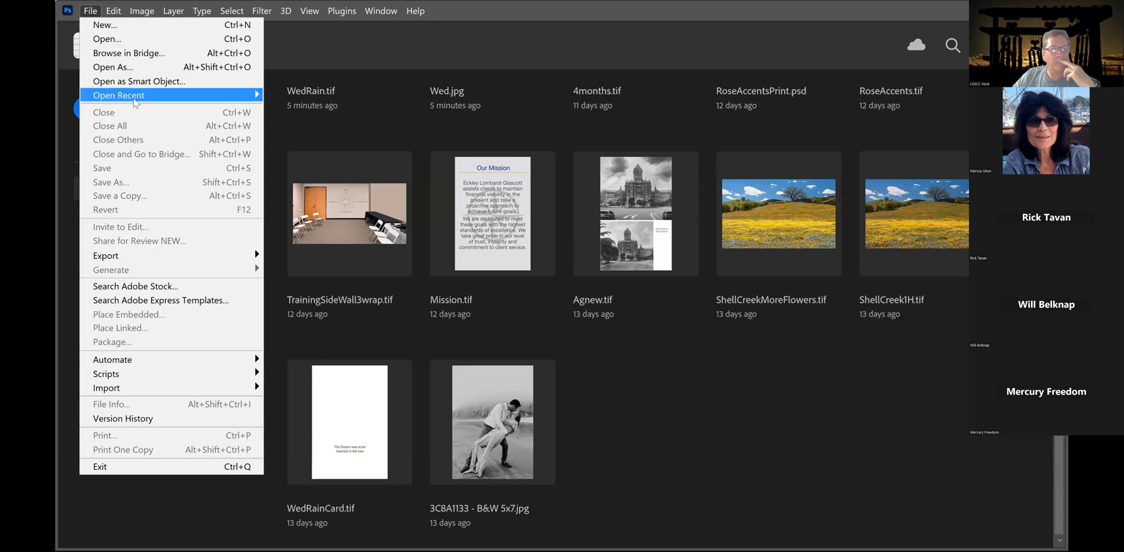
mouse_move(136, 103)
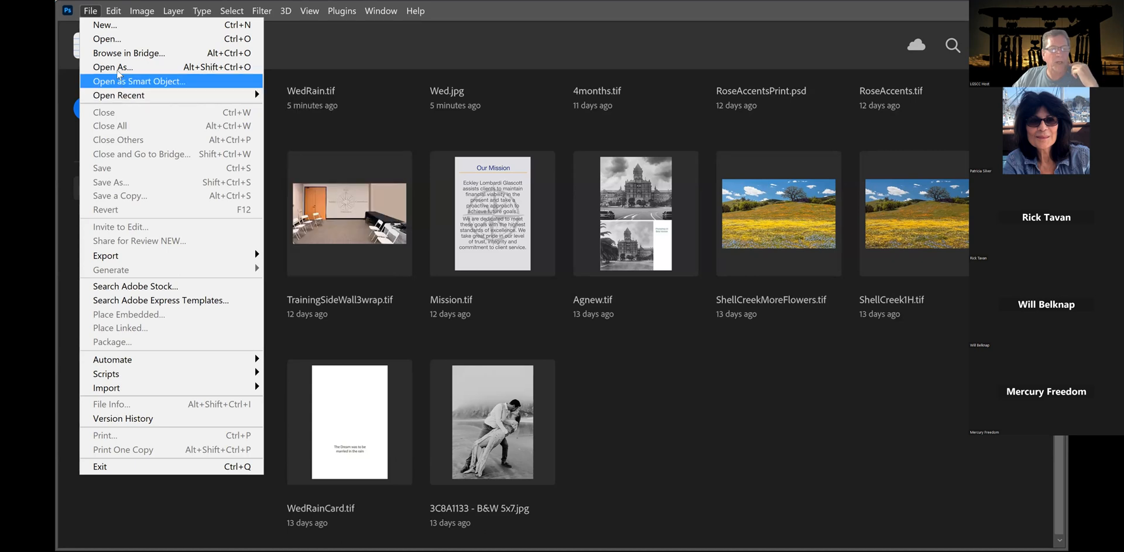
click(114, 40)
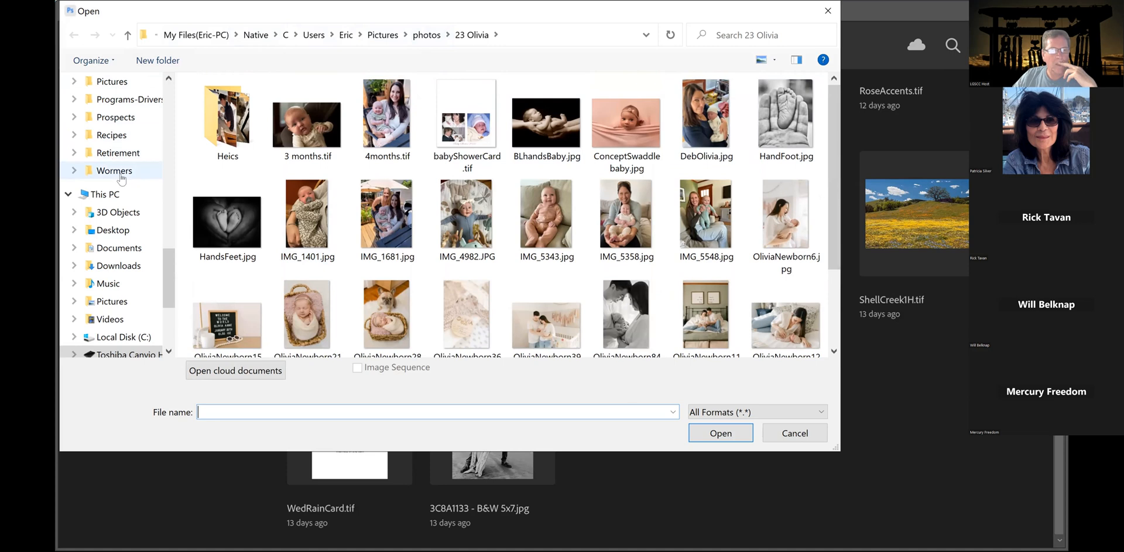
click(116, 228)
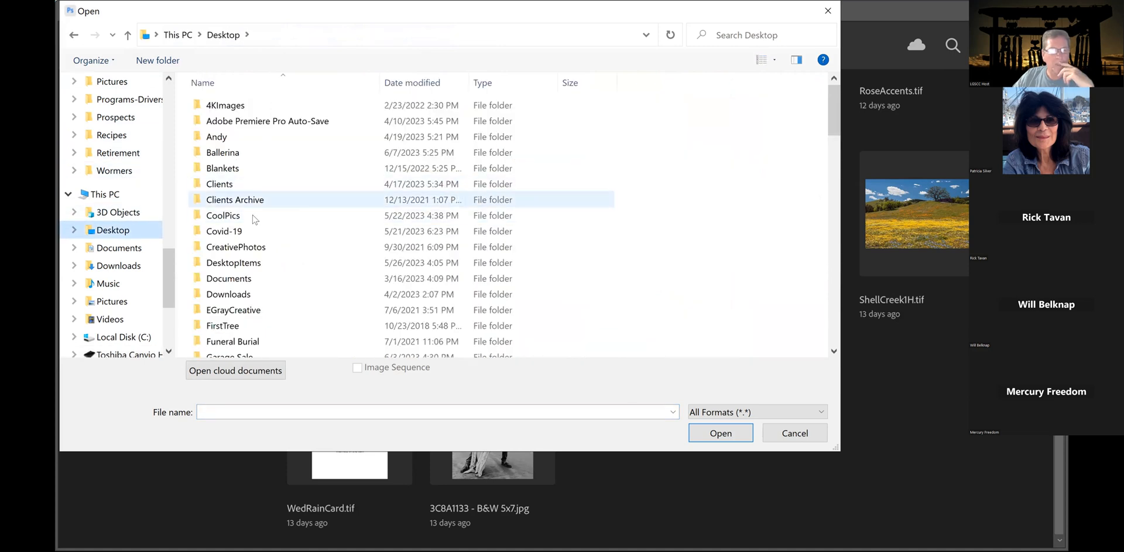
double_click(261, 152)
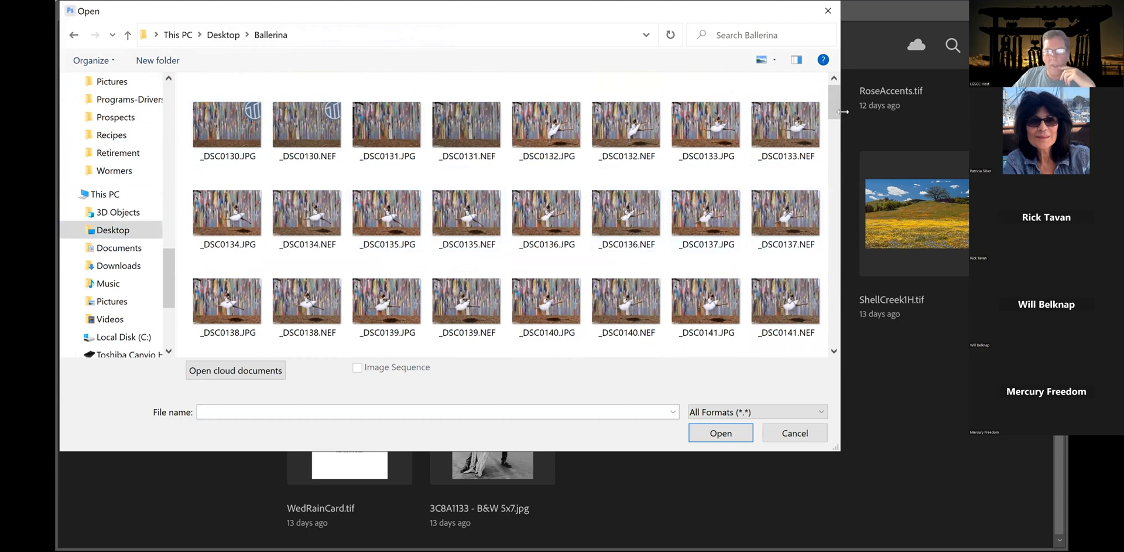
drag(834, 111, 793, 328)
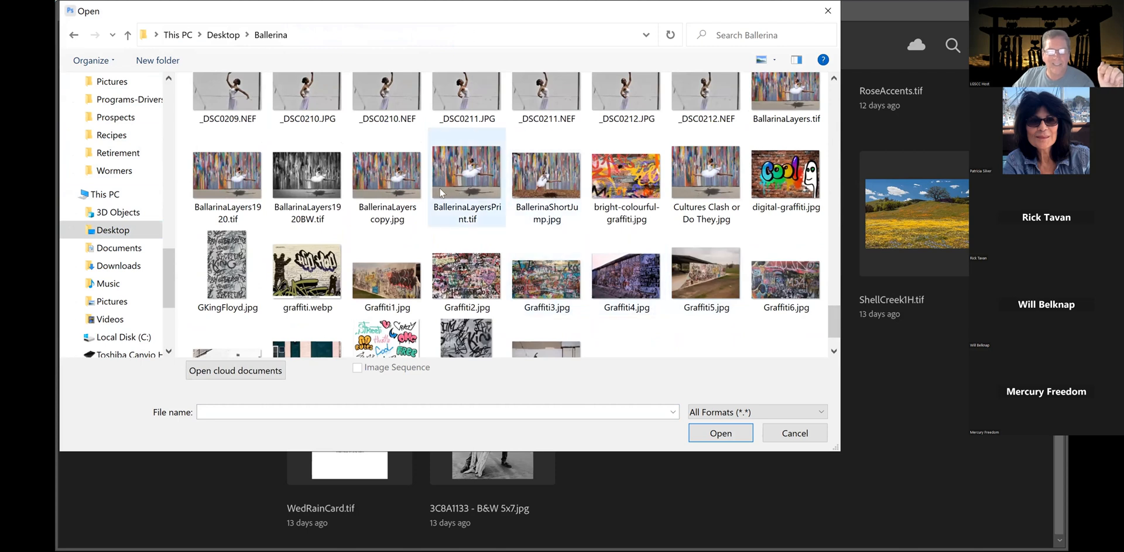
click(384, 176)
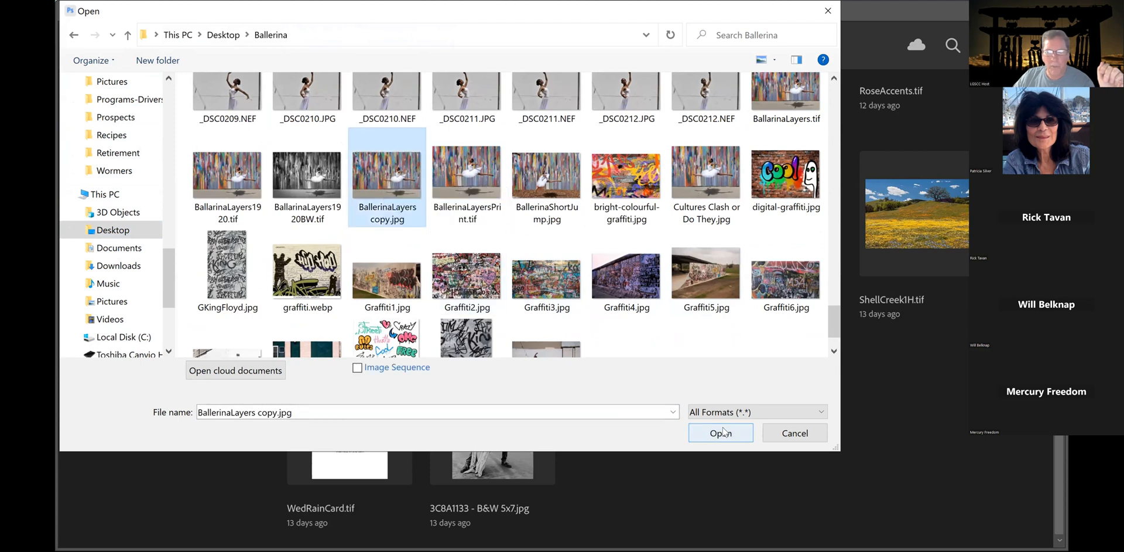
click(726, 434)
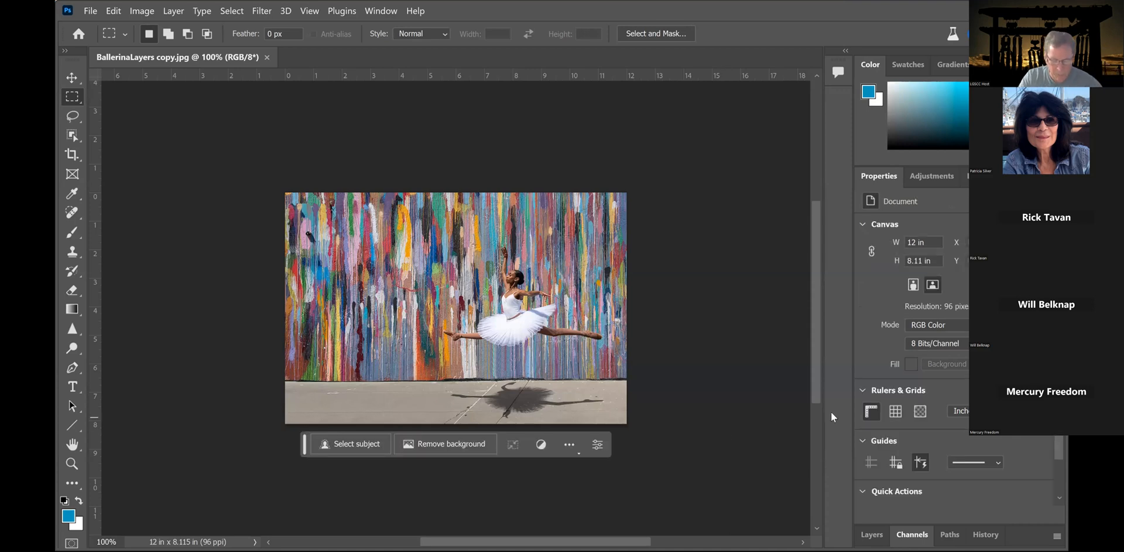
- Try selecting the ballerina with Select Subject, and clear the selection
key(ctrl+plus)
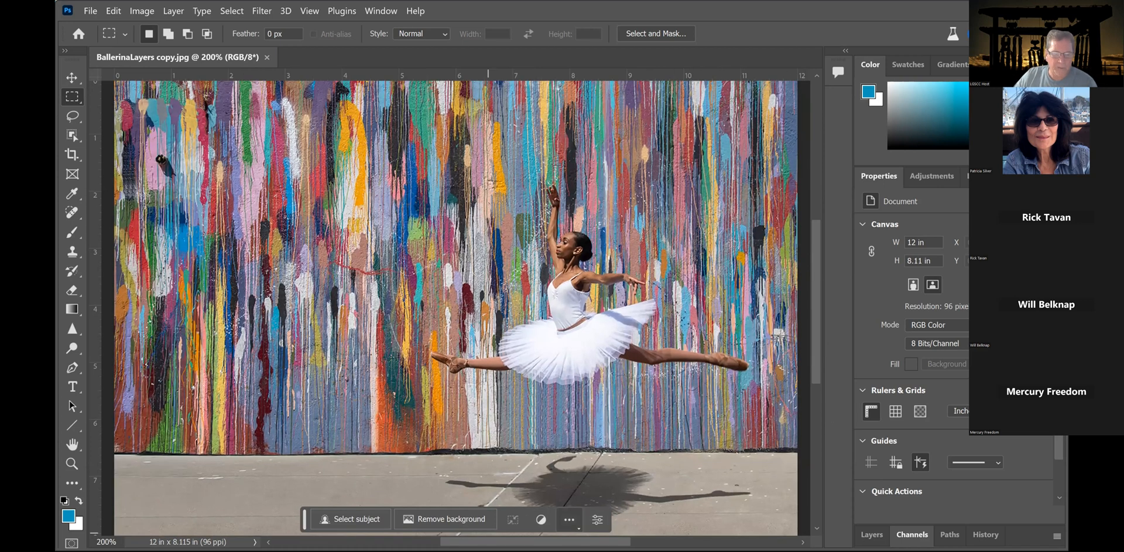
click(322, 521)
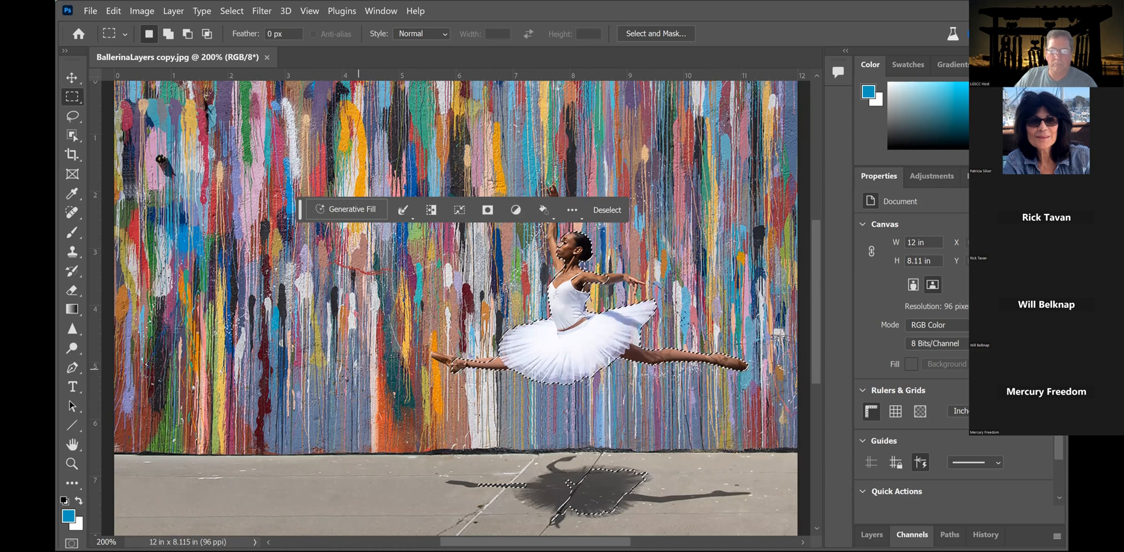
key(ctrl+d)
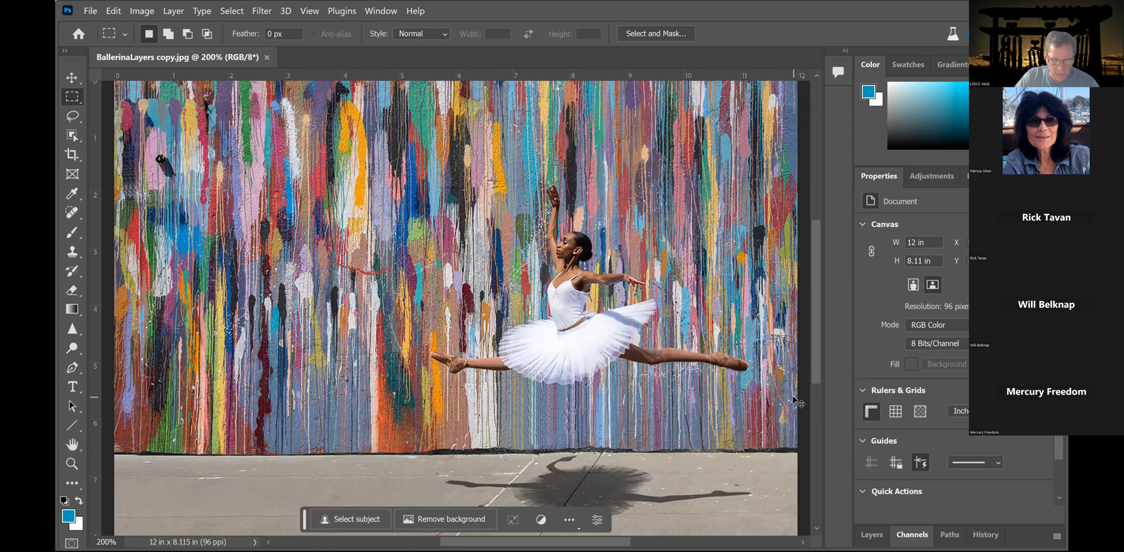
key(ctrl+minus)
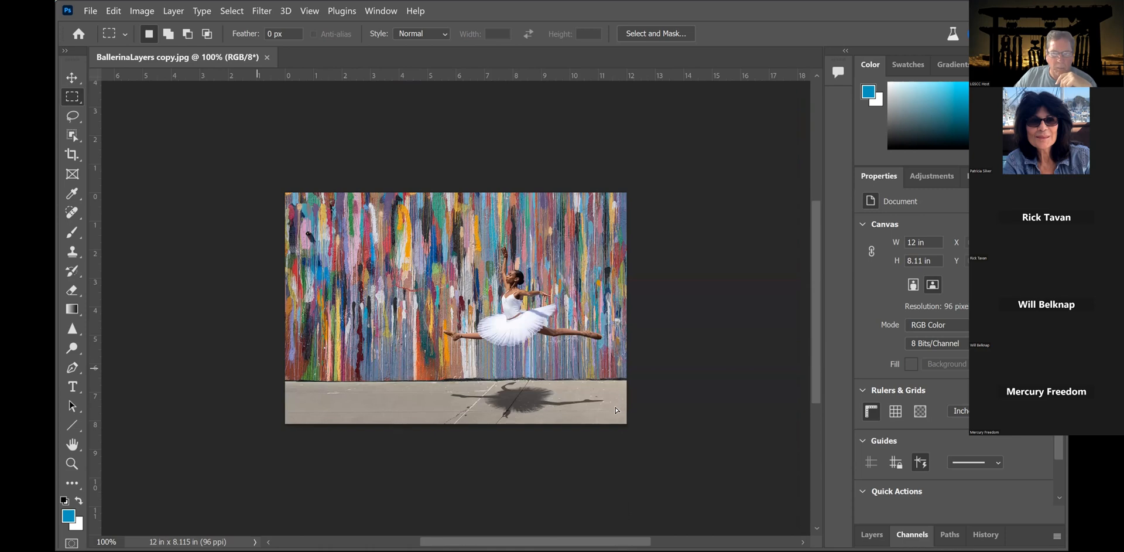
- Select the full-width sidewalk strip below the wall and run Generative Fill with the prompt "Graffiti on sidewalk"
drag(626, 423, 285, 381)
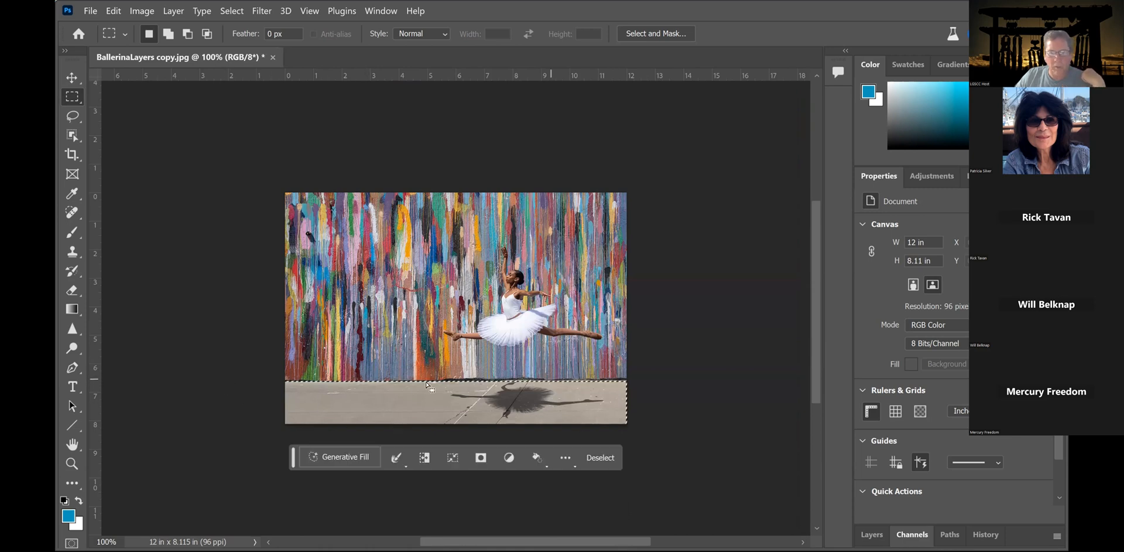
click(325, 455)
text(Graffiti)
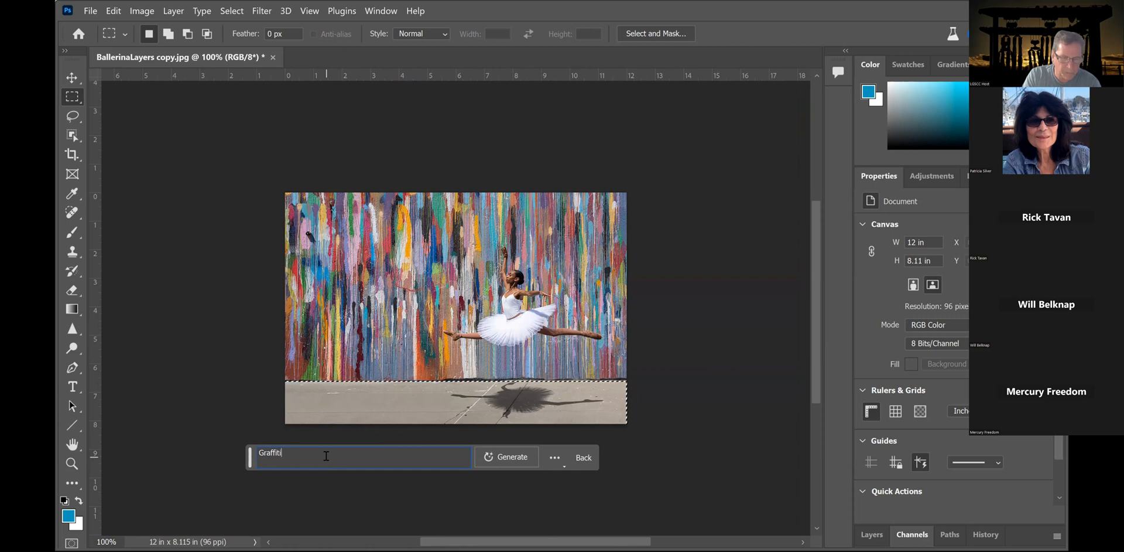
text( on sidewalk)
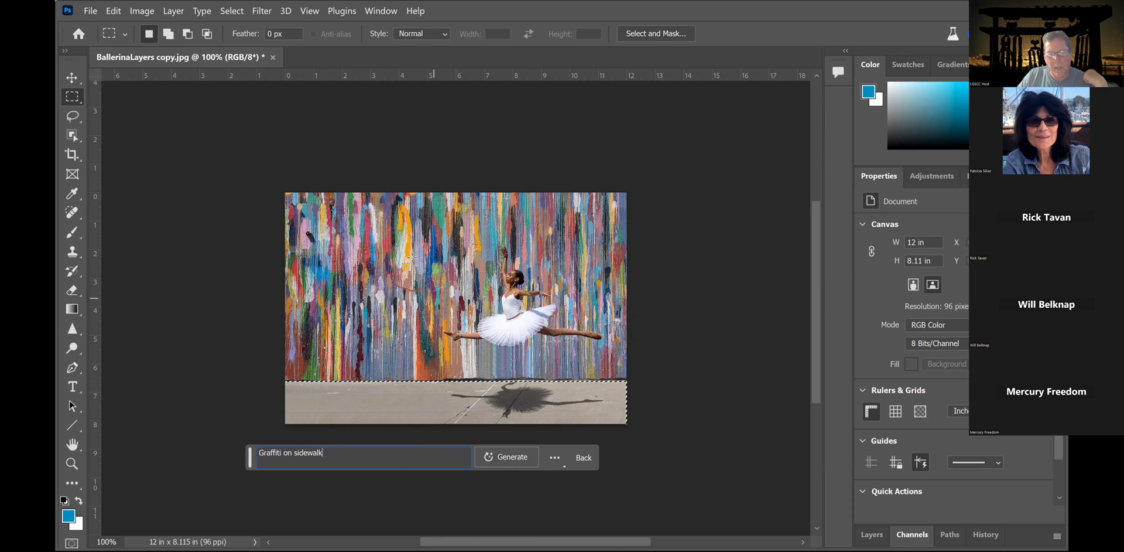
click(511, 458)
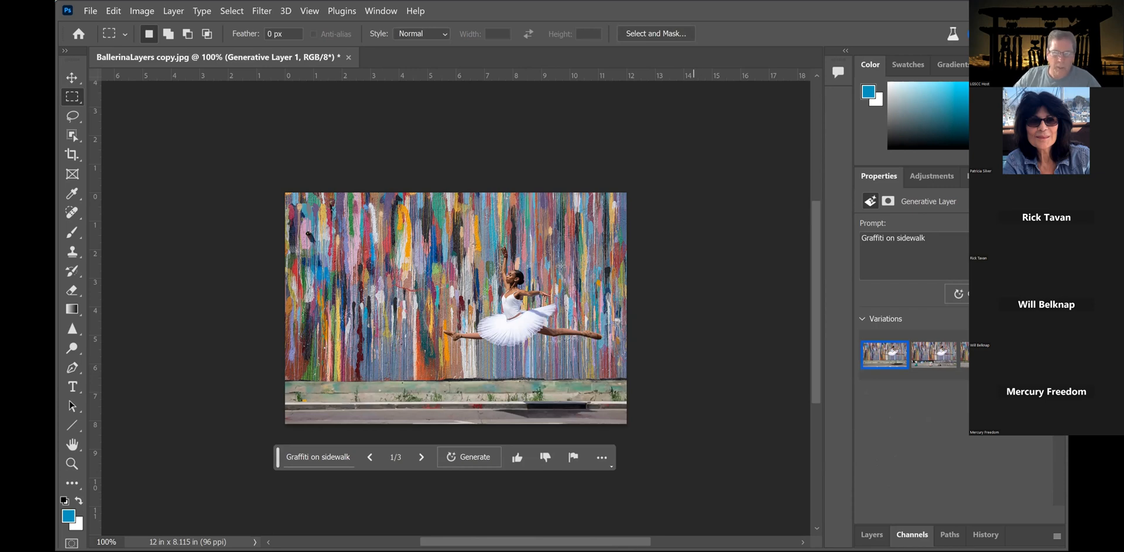
- Look through the three sidewalk variations and generate another set with the same prompt
click(422, 458)
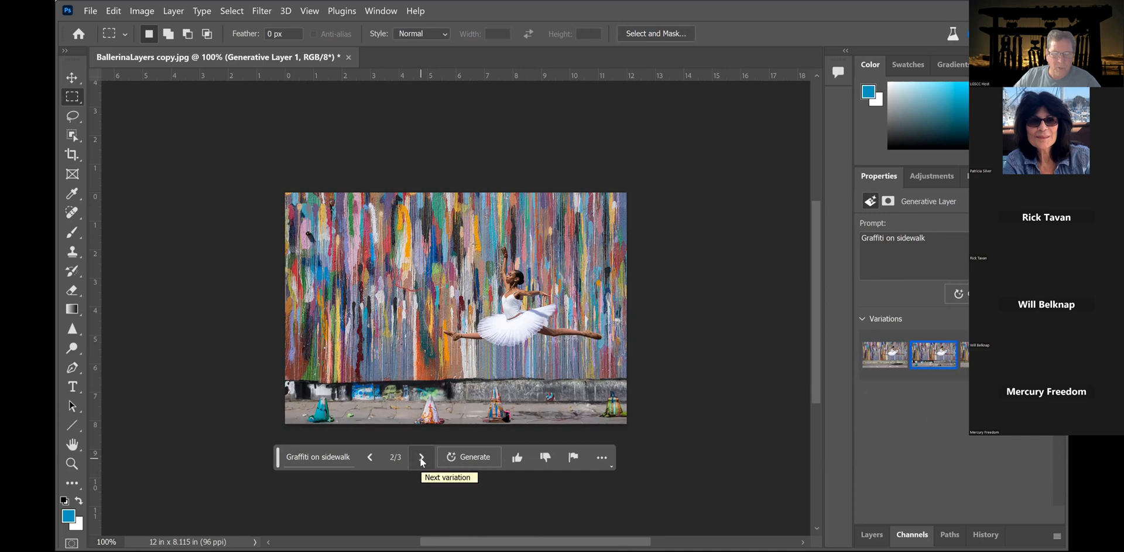
click(421, 457)
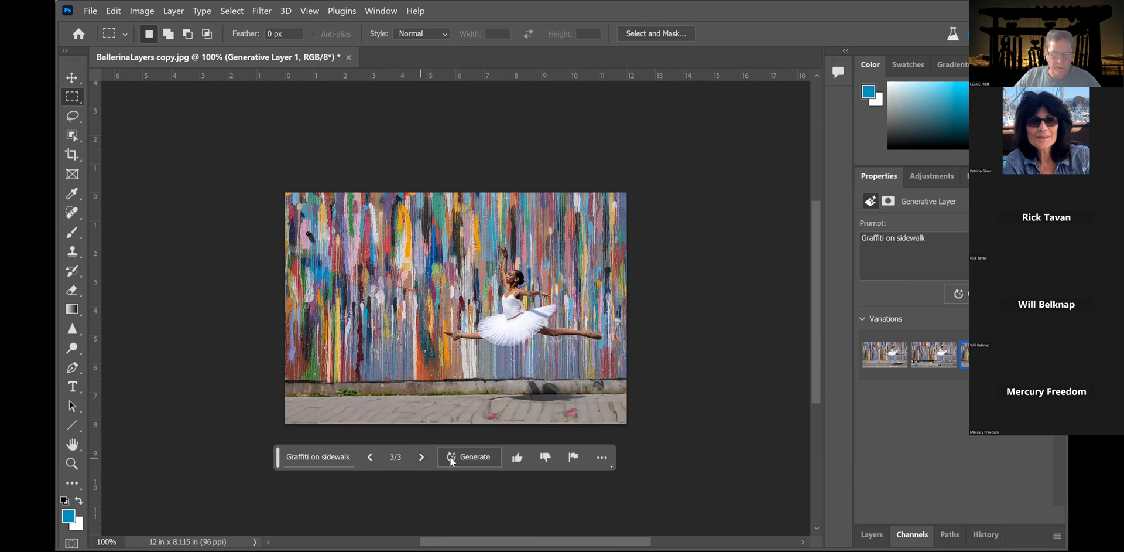
click(479, 457)
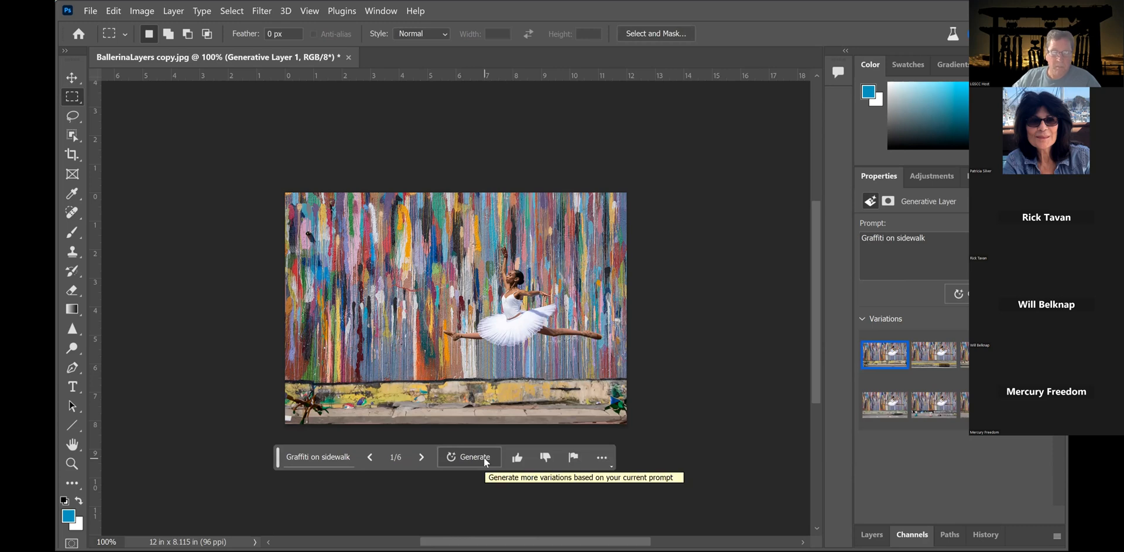
- Go through all six graffiti sidewalk variations in turn, ending on the last one
click(421, 458)
click(421, 458)
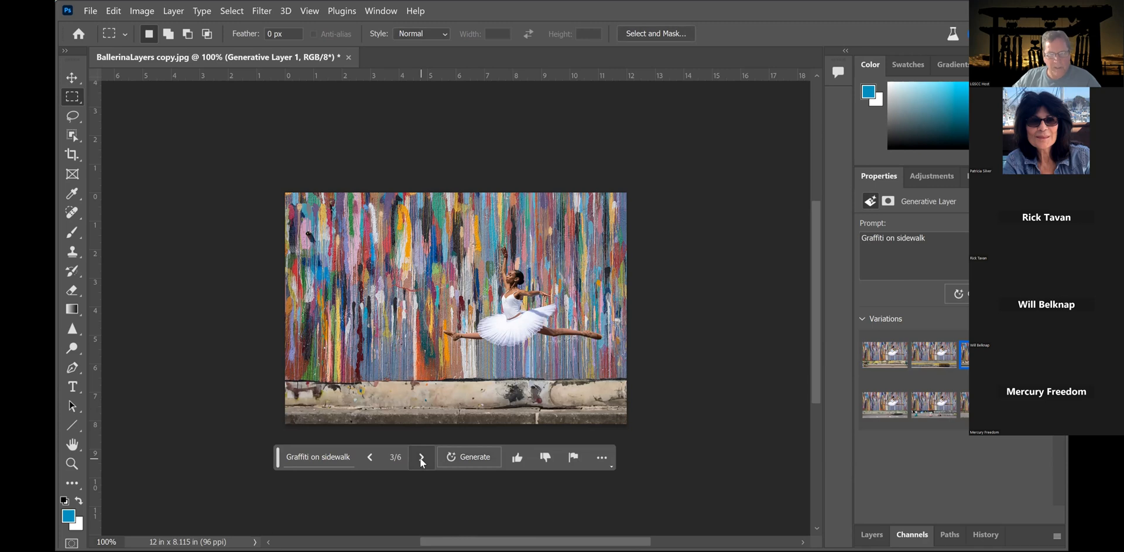
click(421, 458)
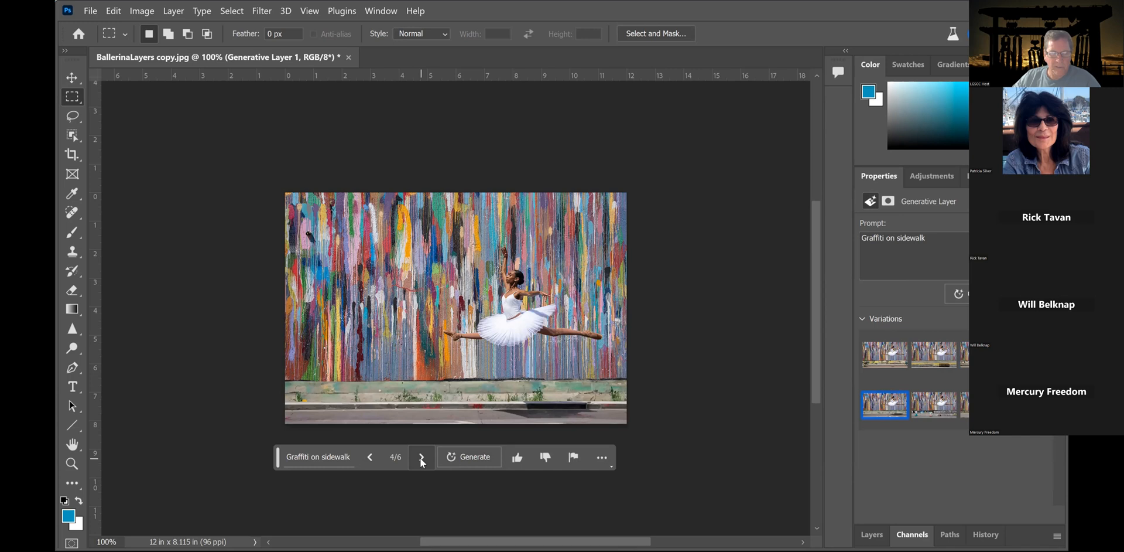
click(421, 457)
click(420, 458)
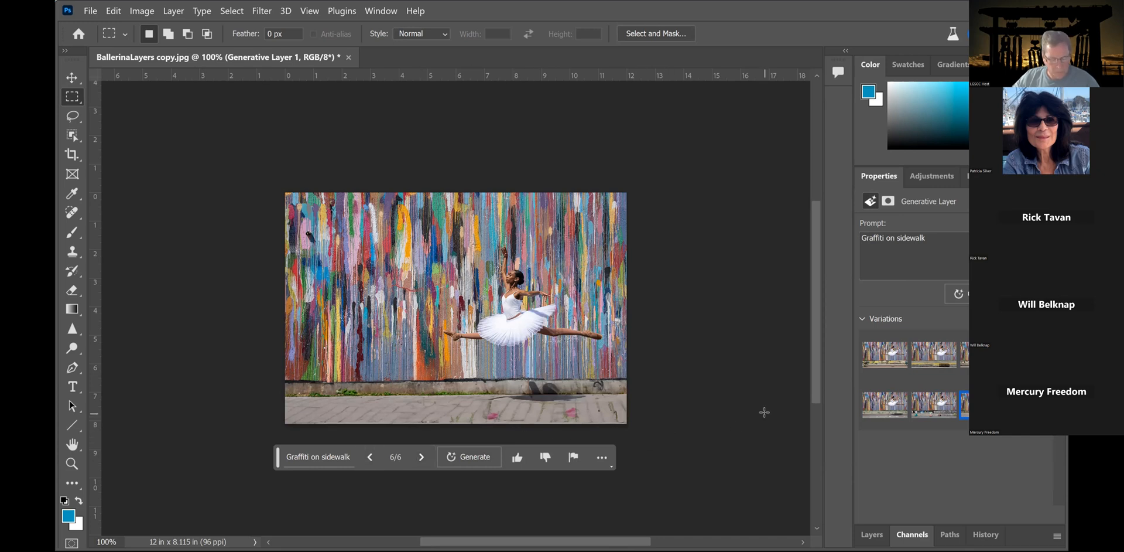
- Undo the variation changes, both sidewalk generations and the selection to restore the original ballerina image
key(ctrl+z)
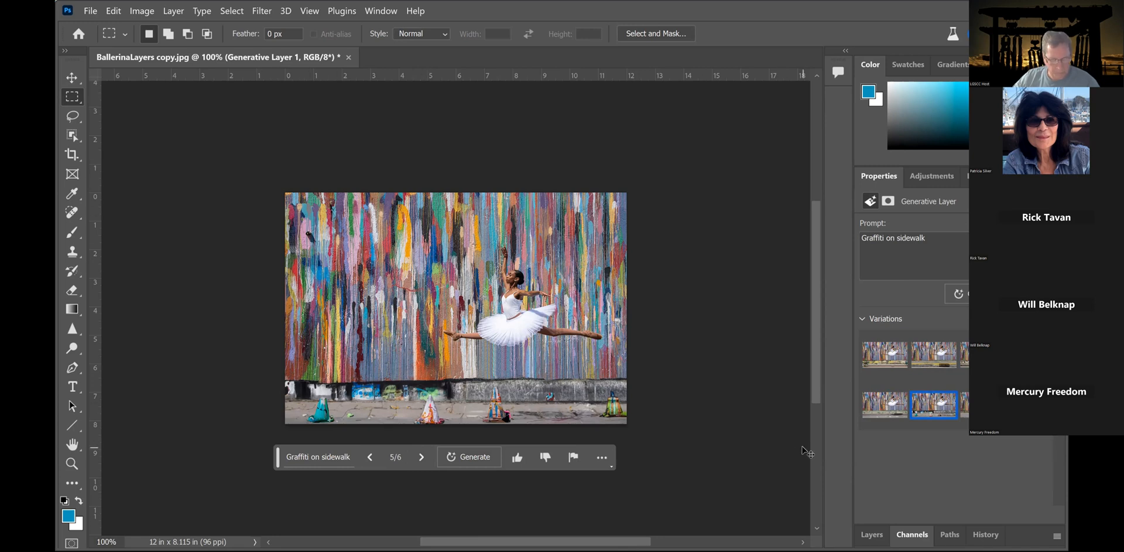
key(ctrl+z)
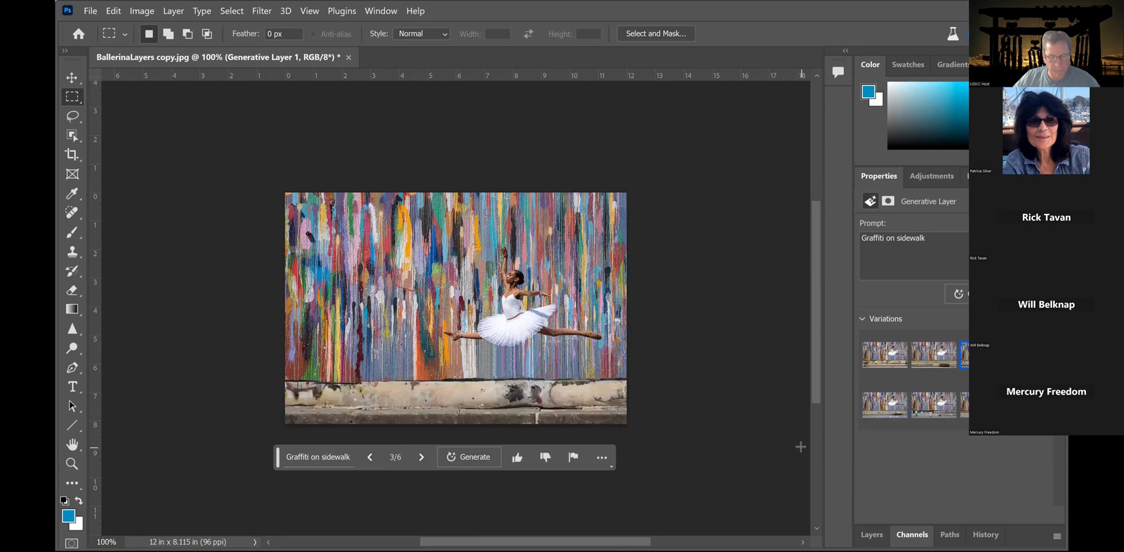
key(ctrl+z)
key(ctrl+z)
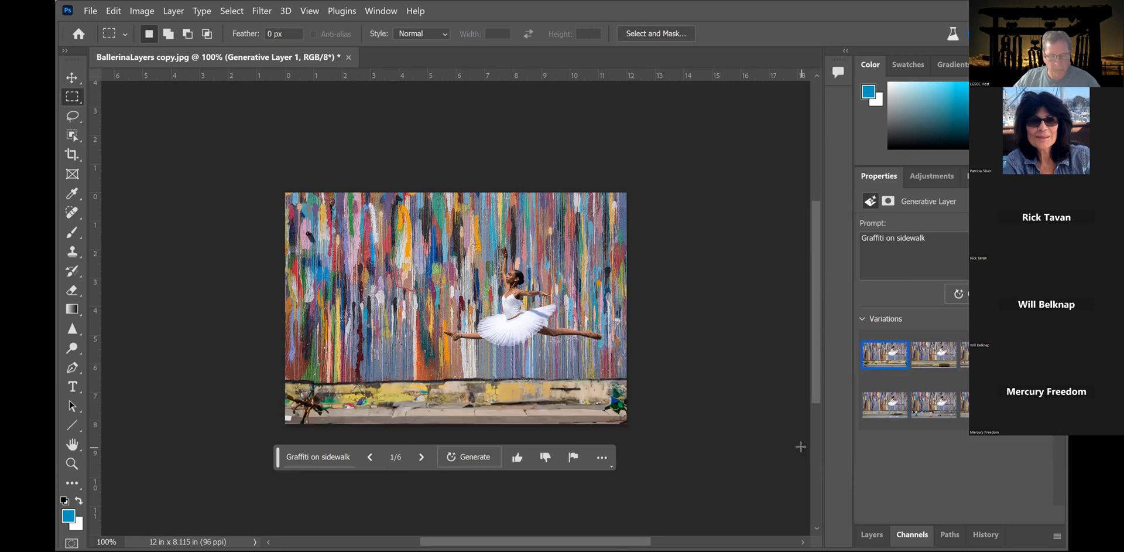
key(ctrl+z)
key(ctrl+z)
key(ctrl+z)
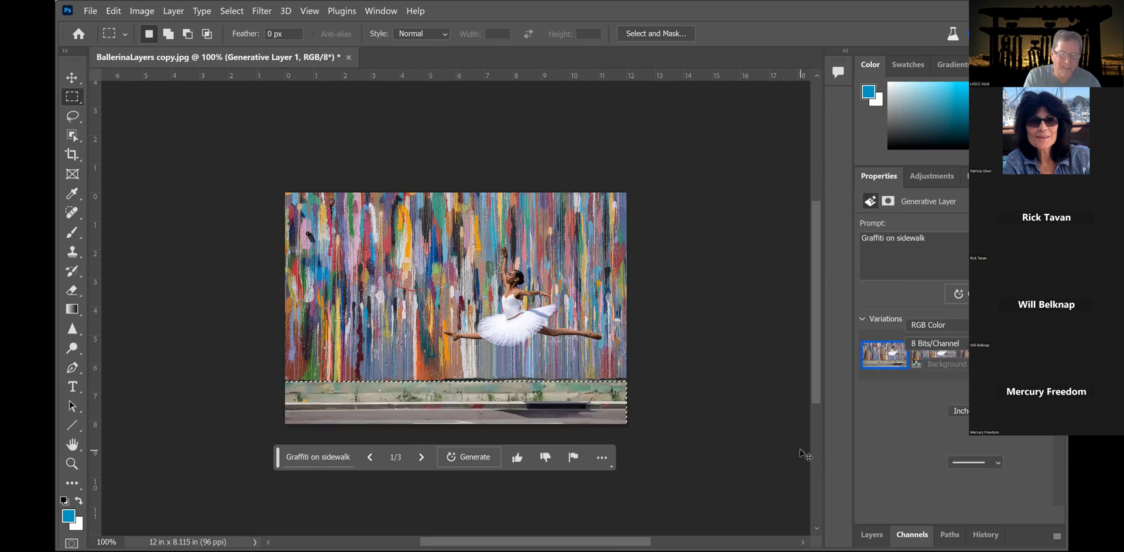
key(ctrl+z)
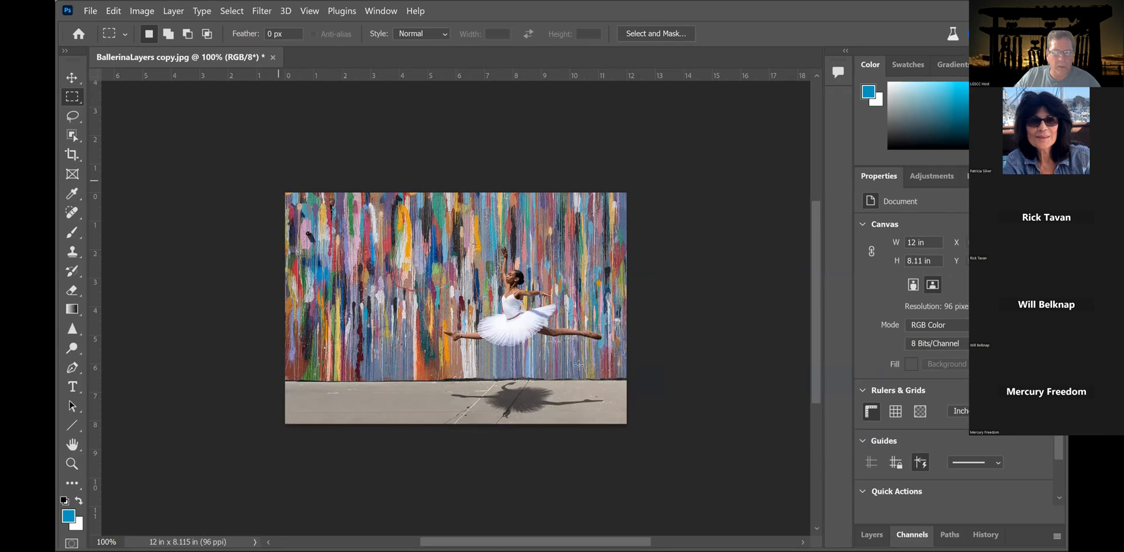
- Select the whole painted wall above the sidewalk and run Generative Fill with the prompt "bugatti car"
drag(639, 376, 683, 374)
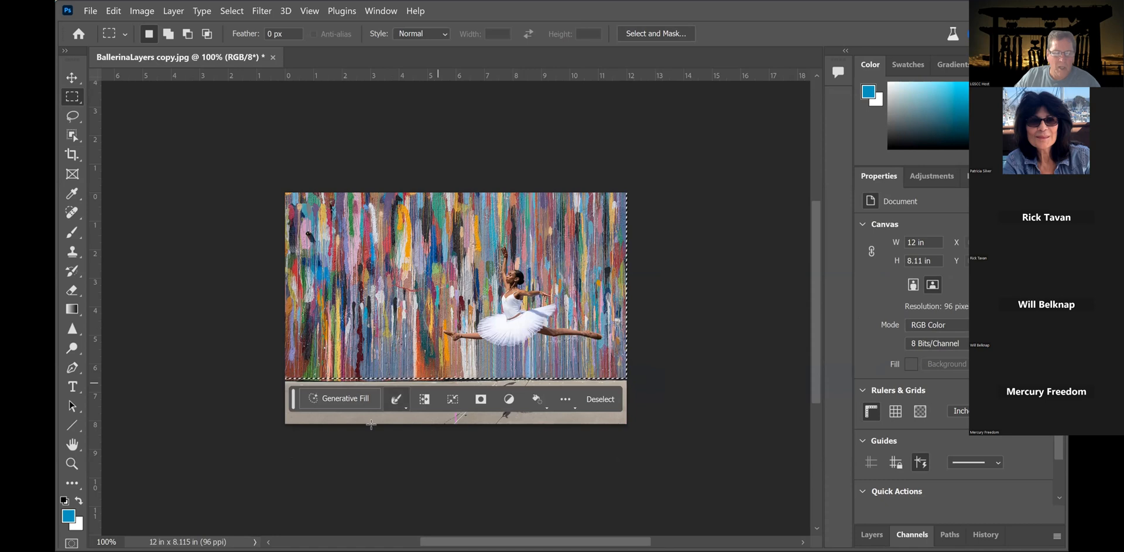
click(320, 399)
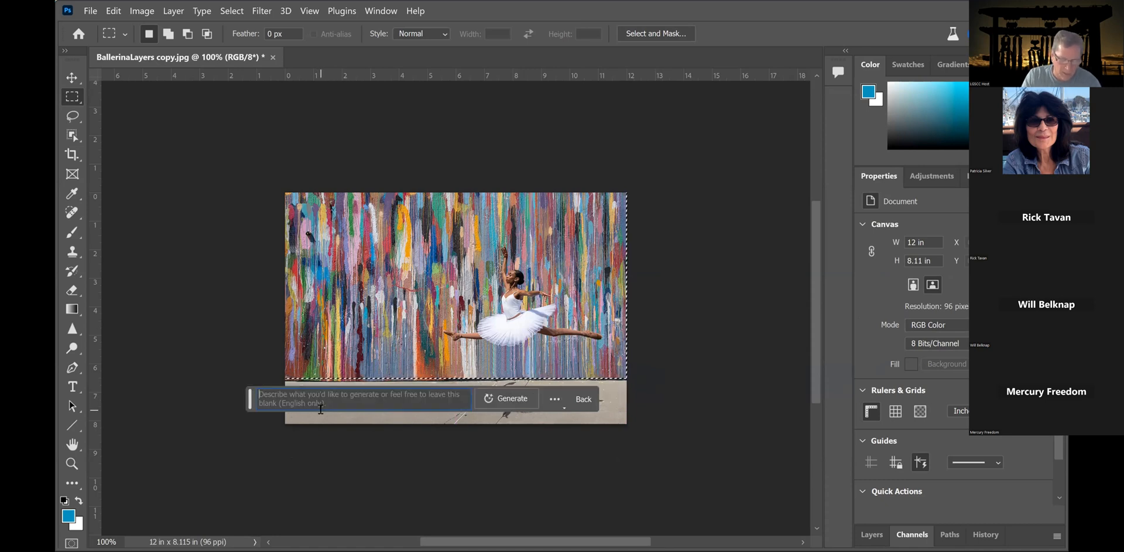
text(bug)
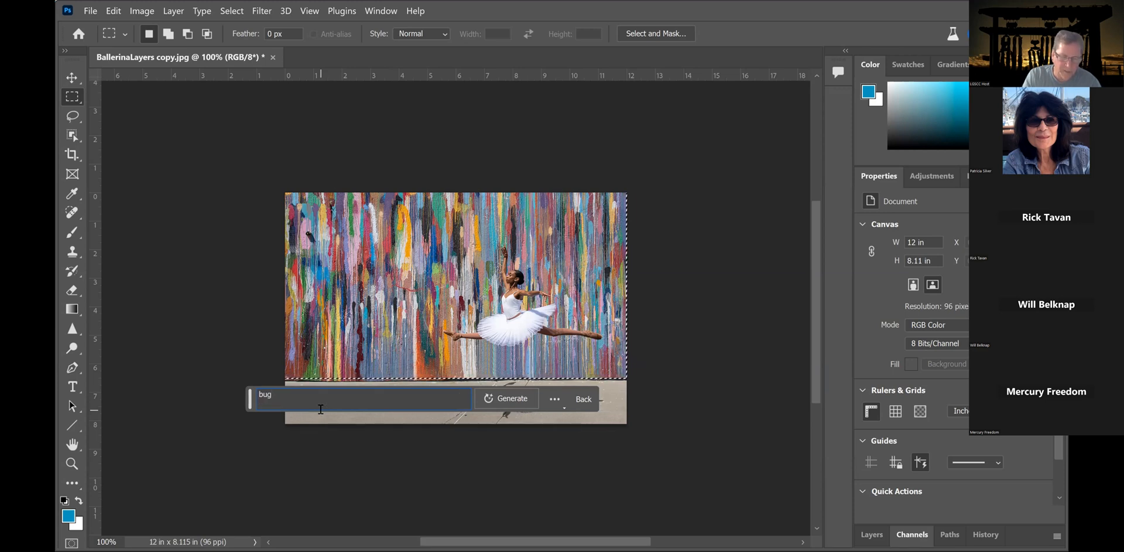
text(atti)
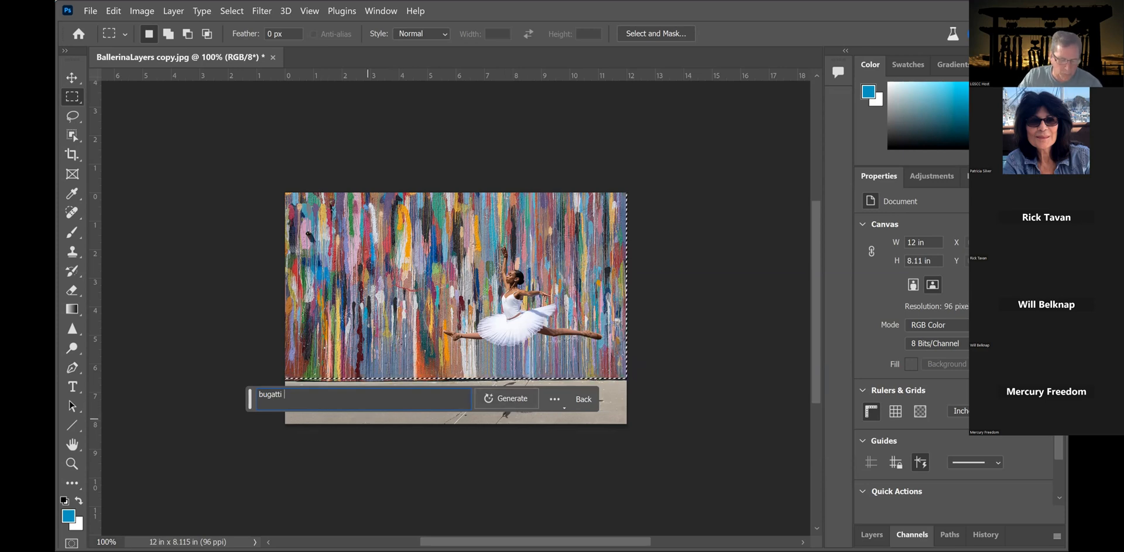
text(car)
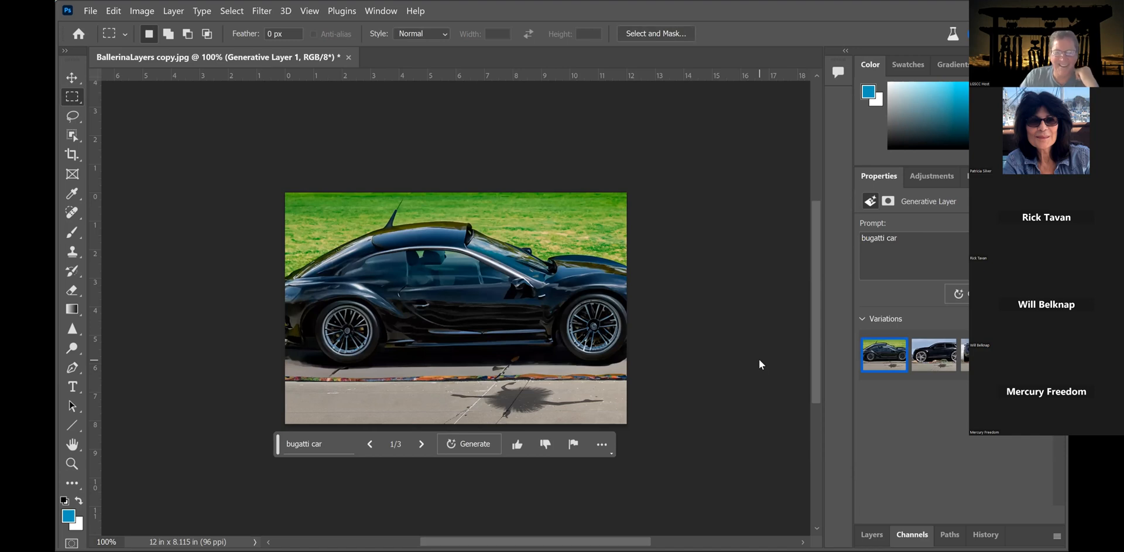
- Cycle through the three generated car variations to compare them, ending on the third one
click(419, 443)
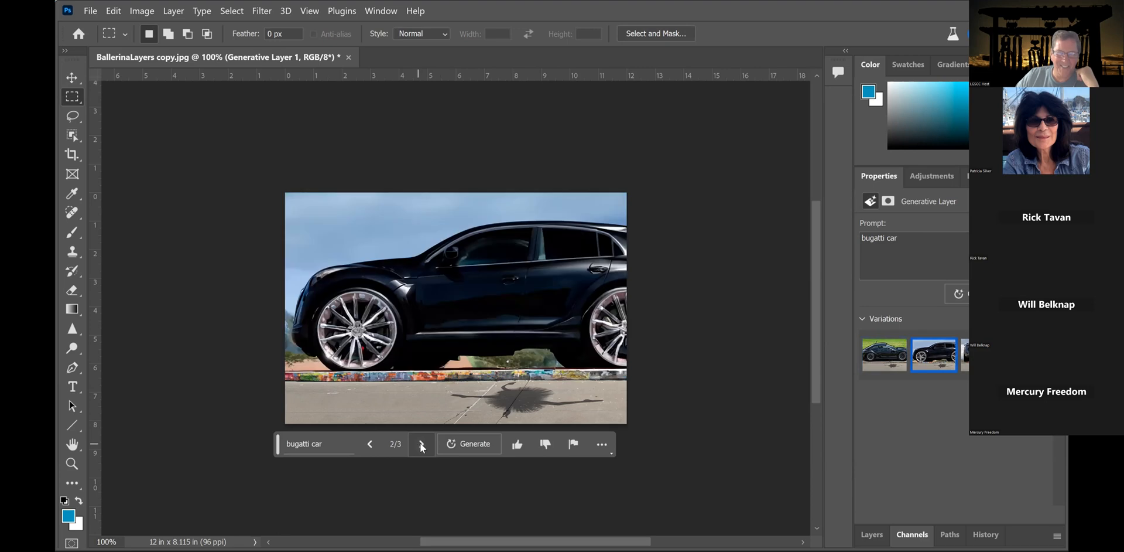
click(421, 443)
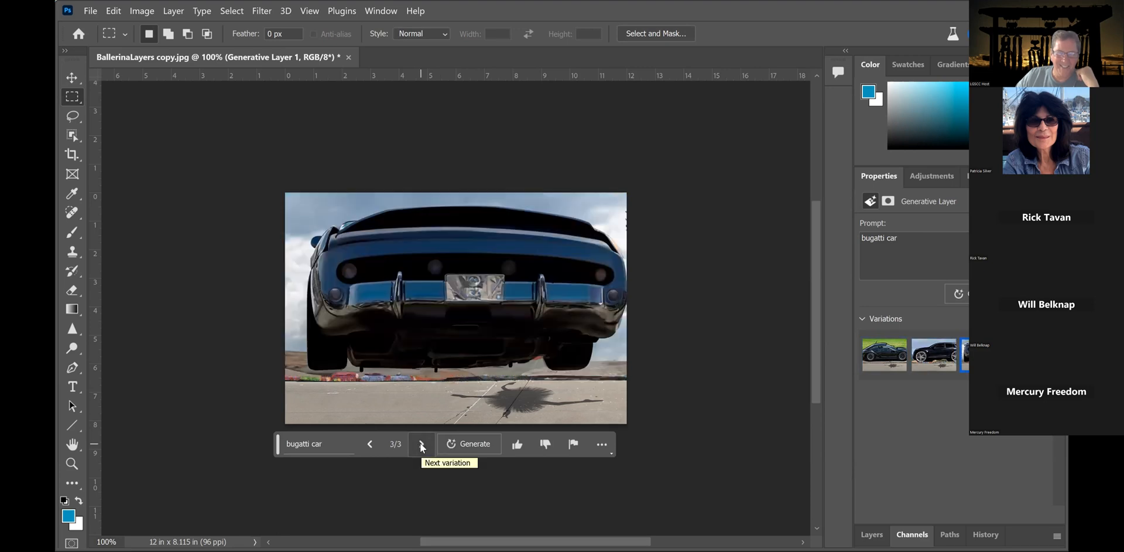
click(421, 445)
click(421, 445)
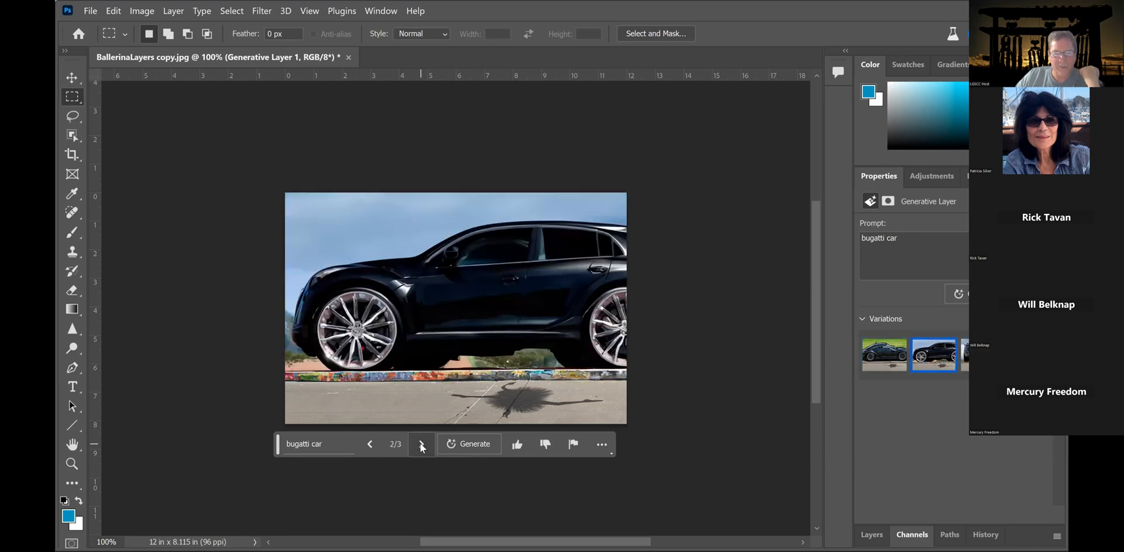
click(422, 445)
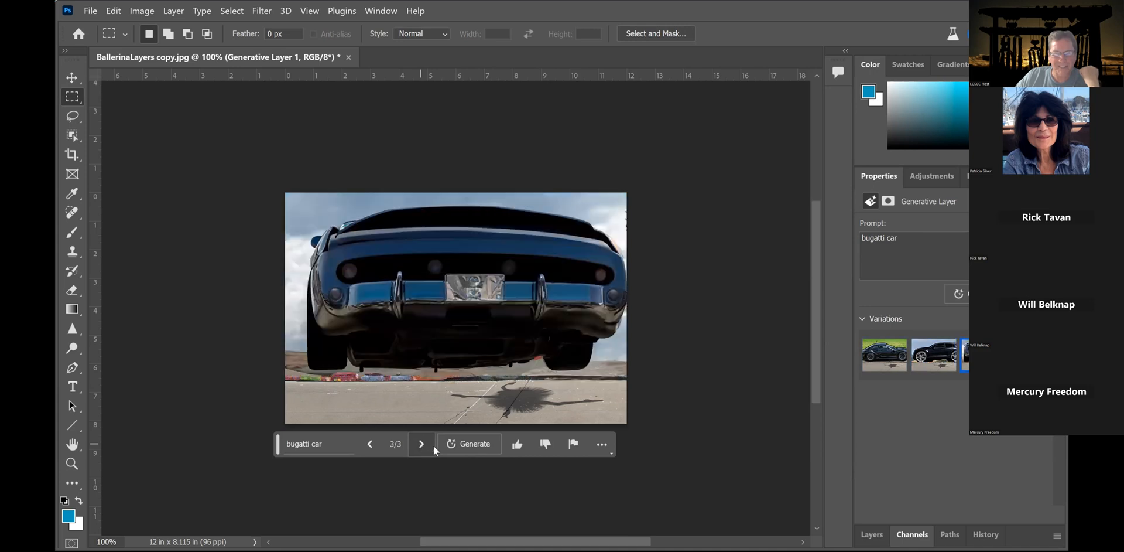
- Leave the car prompt unchanged, undo the Generative Fill on the wall and clear the selection
click(328, 445)
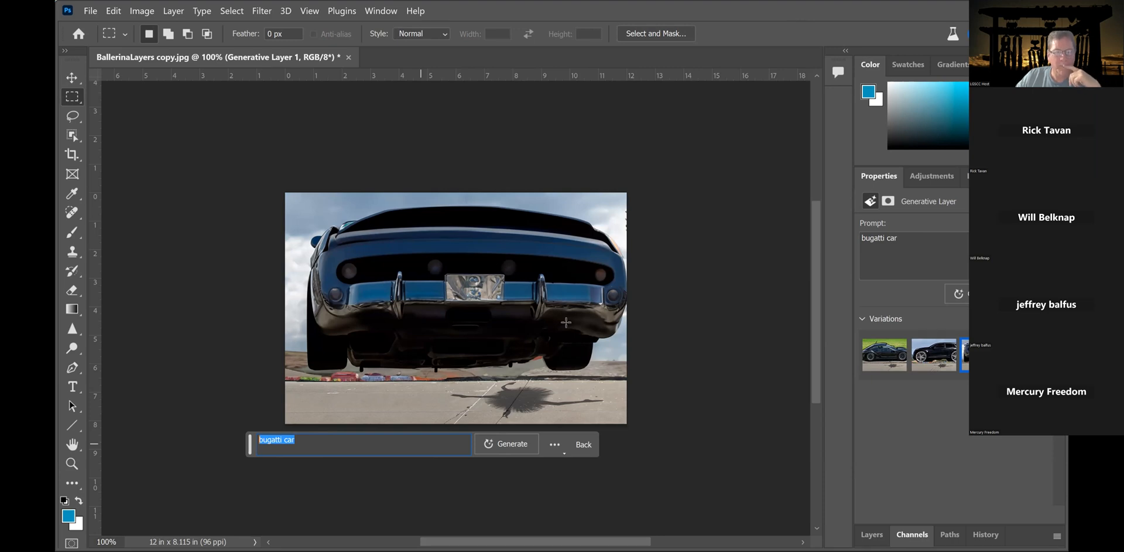
click(556, 358)
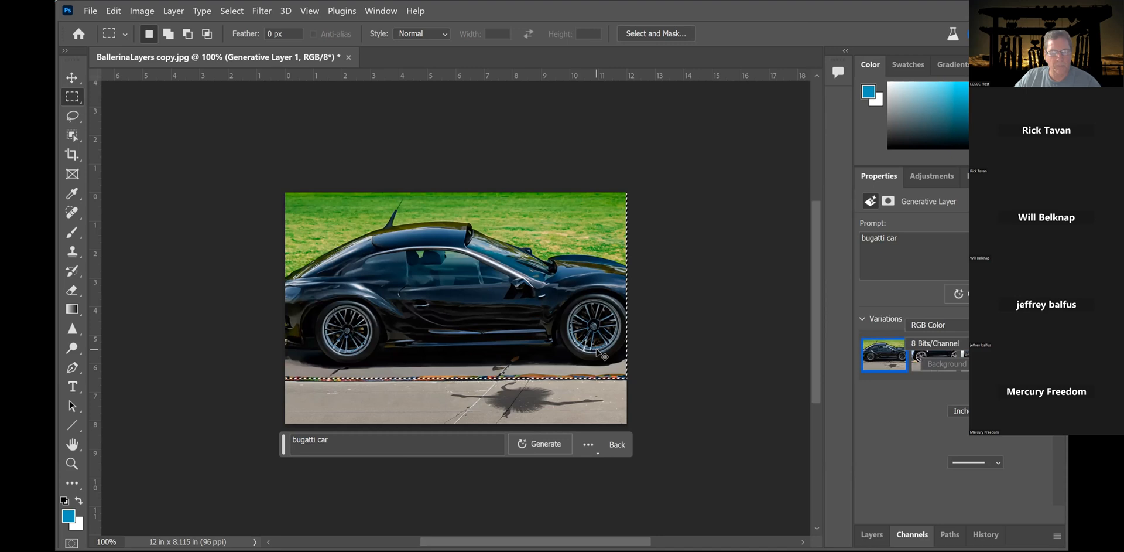
key(ctrl+z)
key(ctrl+d)
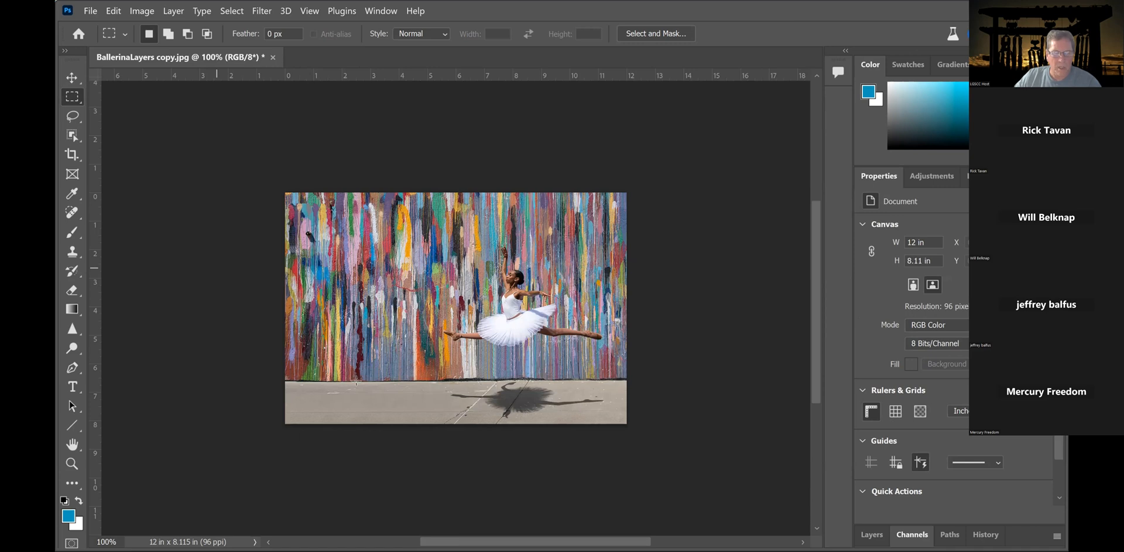
- Select the lower-left section of the painted wall above the sidewalk and run Generative Fill with the prompt "bugatti car"
drag(285, 268, 434, 381)
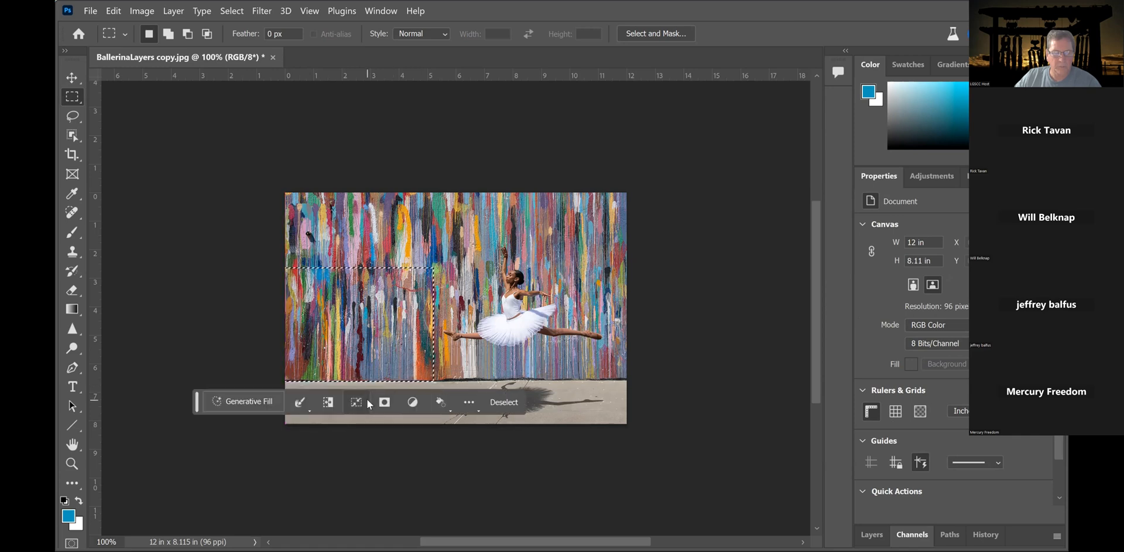
click(218, 400)
text(b)
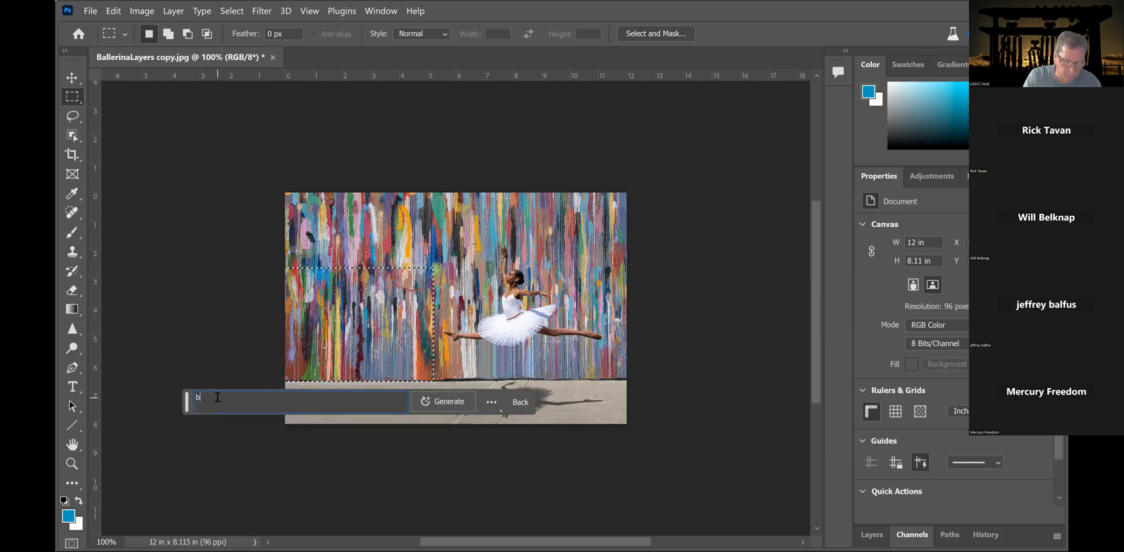
text(ugatt)
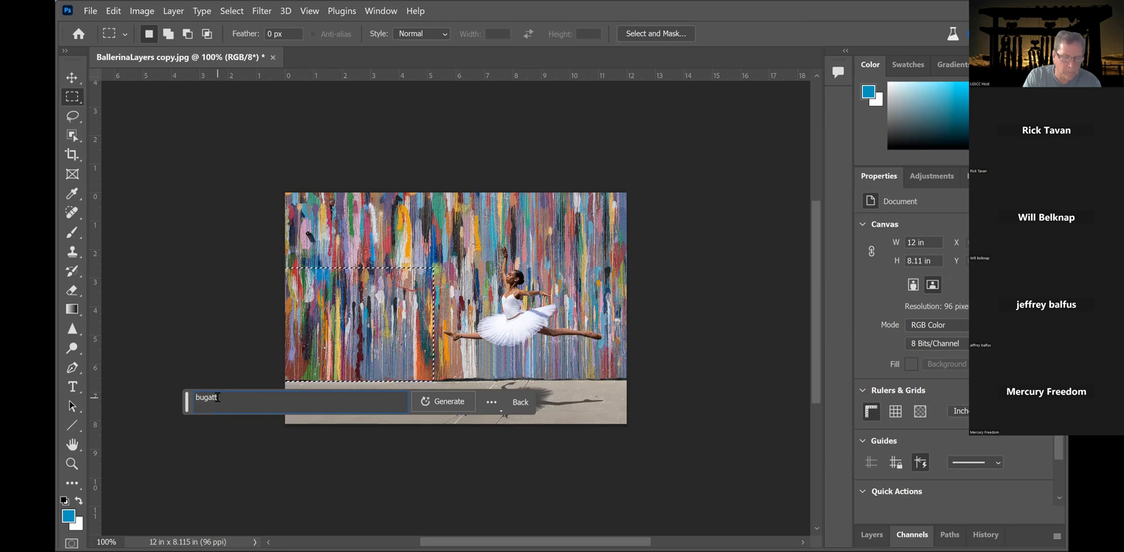
text( car)
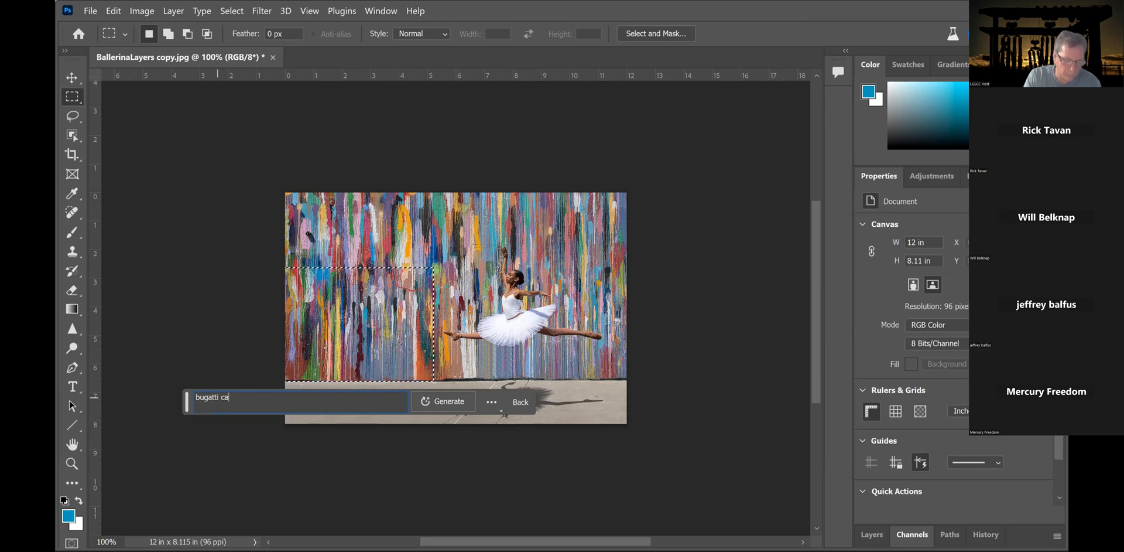
click(218, 397)
text(i)
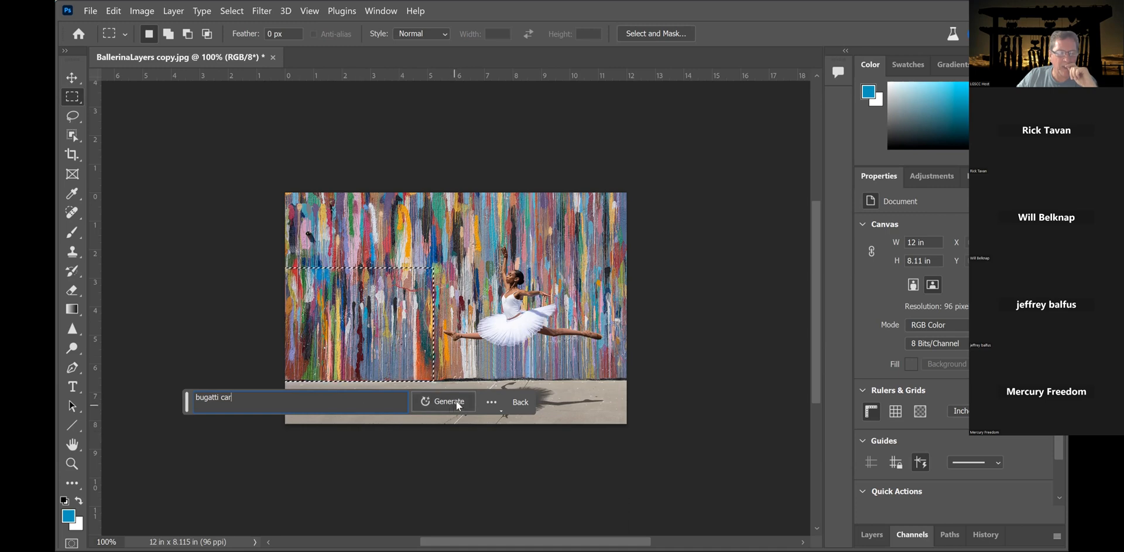
key(Return)
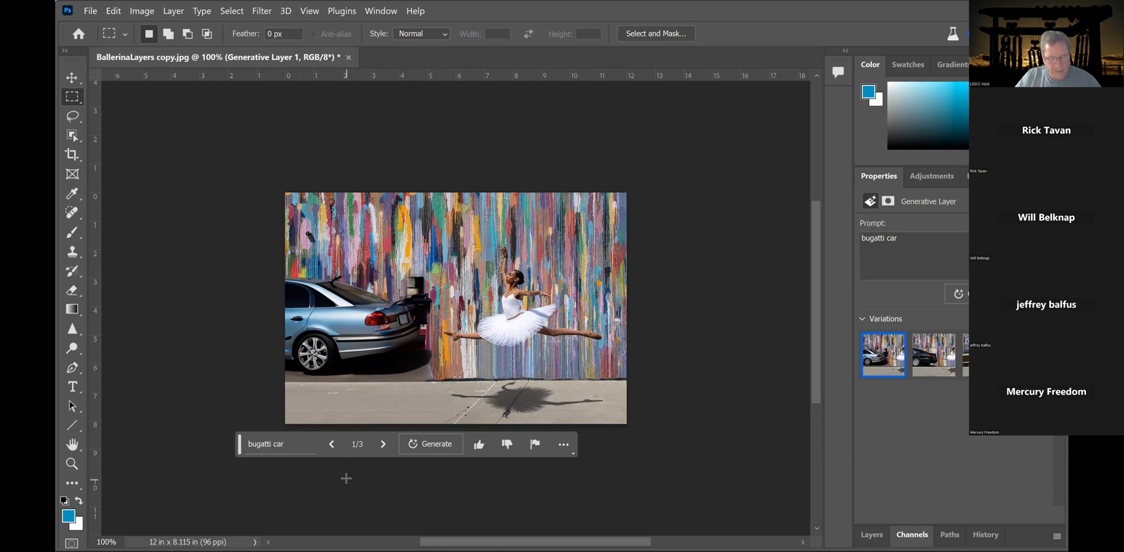
- Generate another set of car variations on the same area with the prompt "bugatti car" left unchanged
click(291, 444)
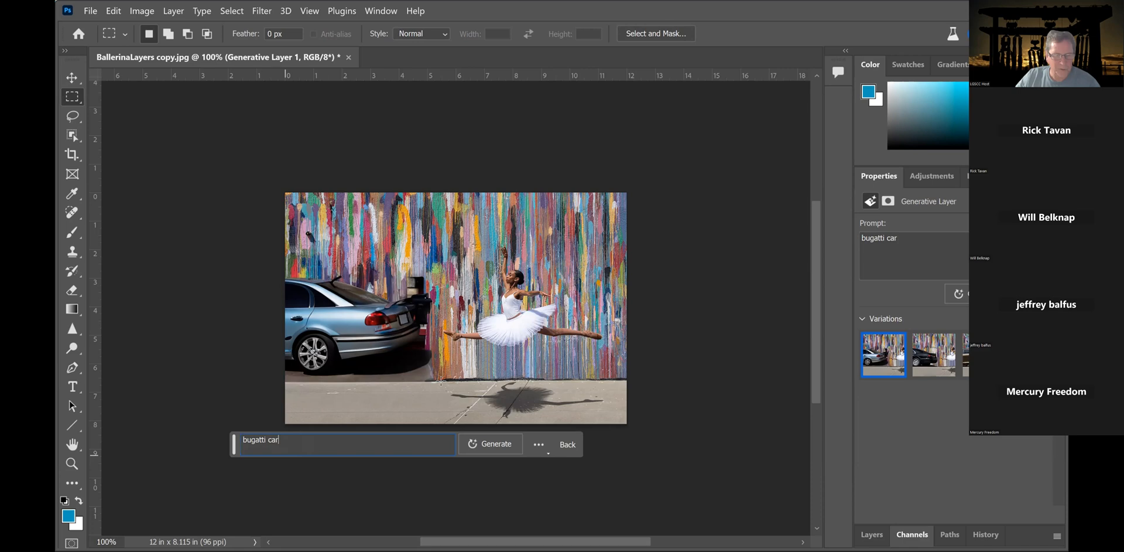
drag(285, 273, 441, 382)
drag(209, 342, 222, 367)
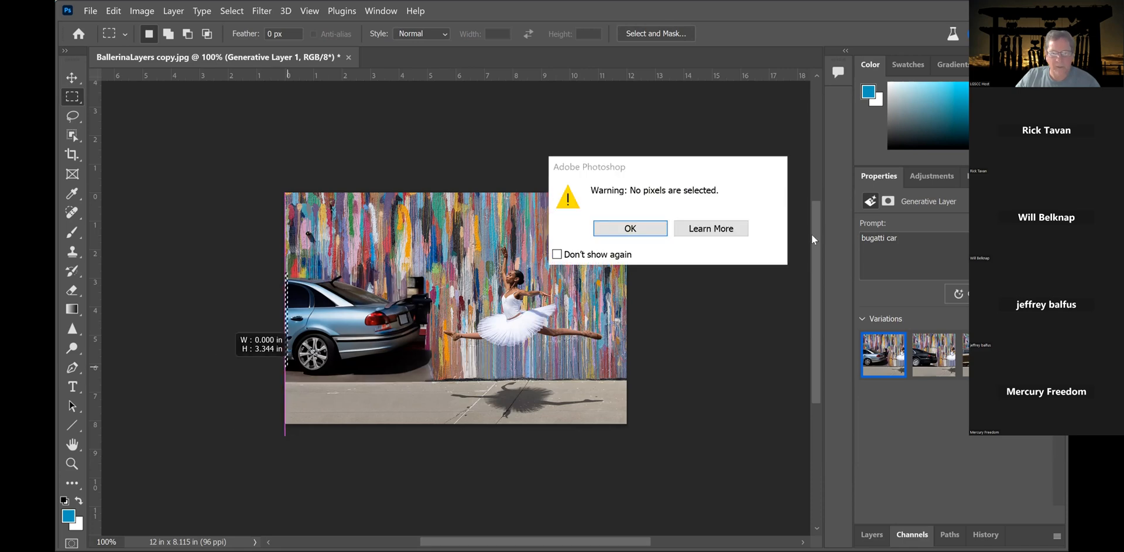
click(711, 229)
click(411, 484)
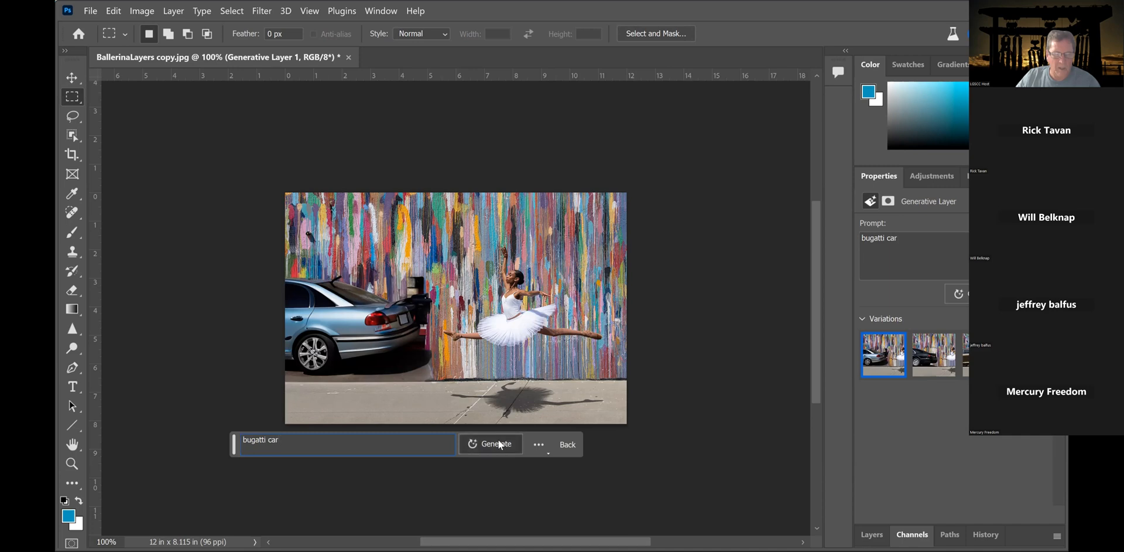
click(499, 444)
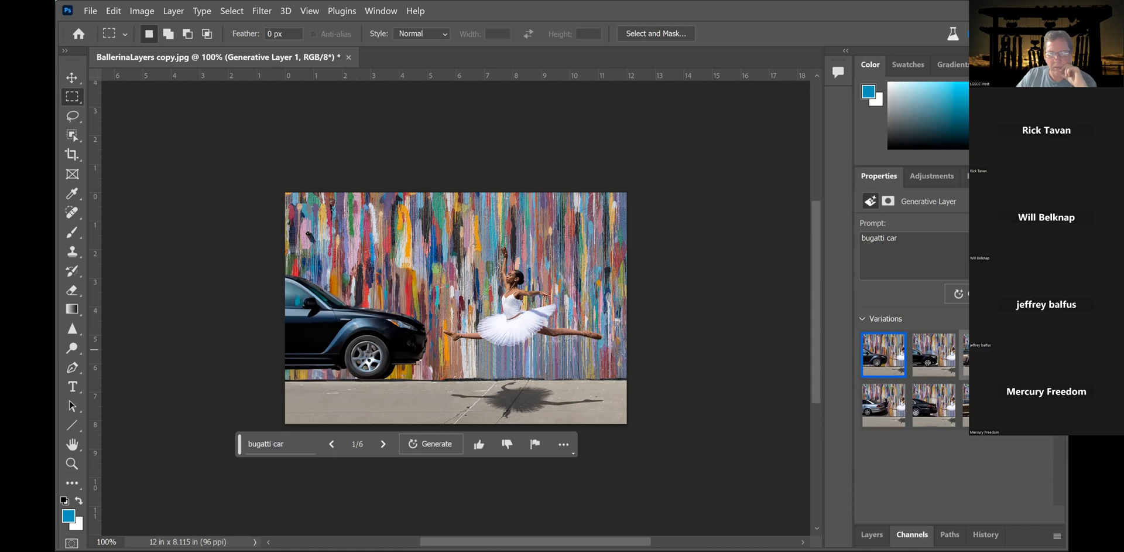
- Compare the old and new car variations by switching between them, ending on the sixth one
click(983, 355)
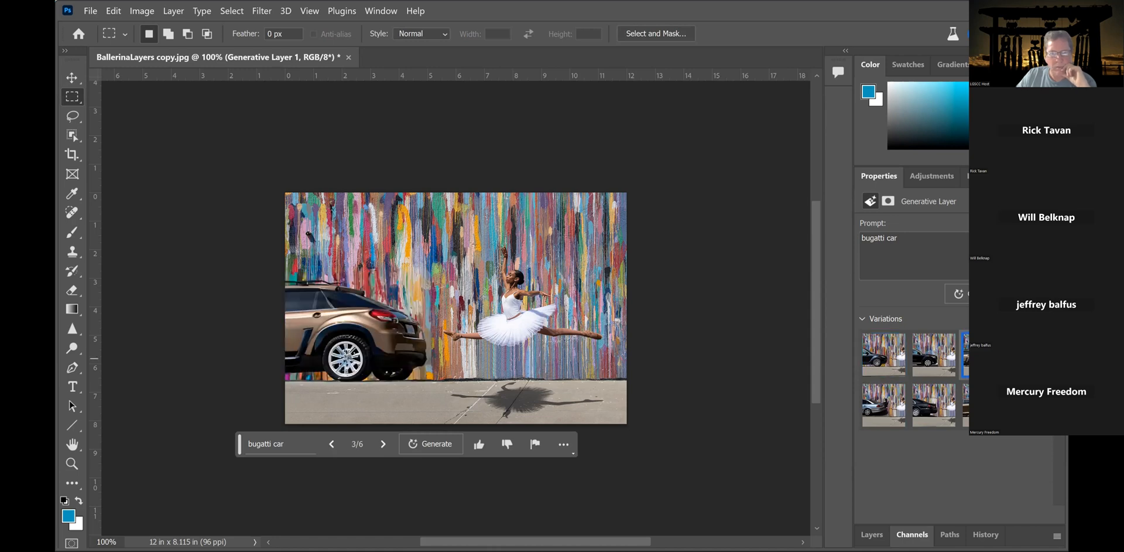
click(884, 364)
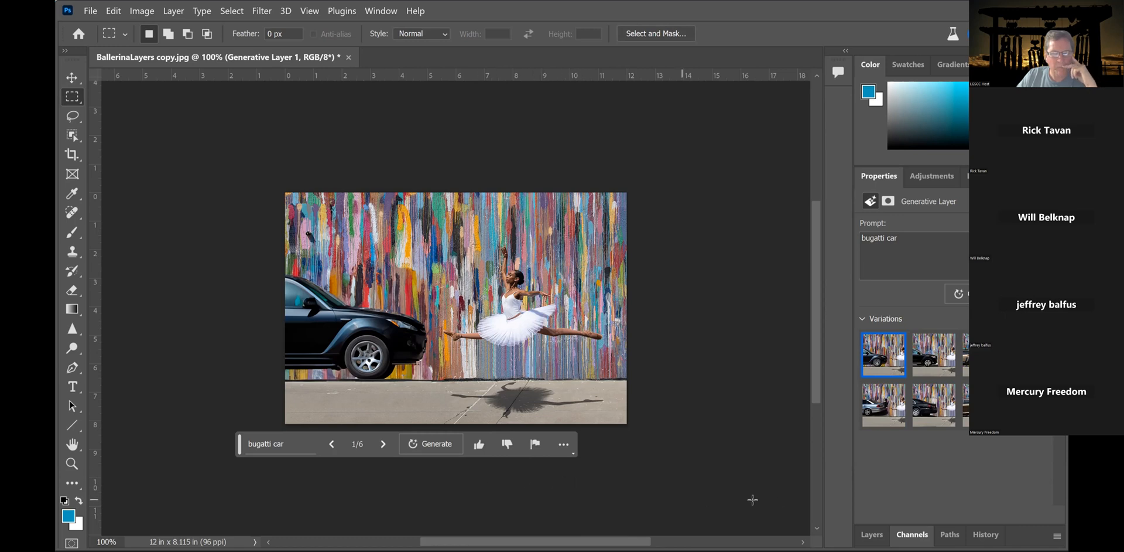
click(932, 359)
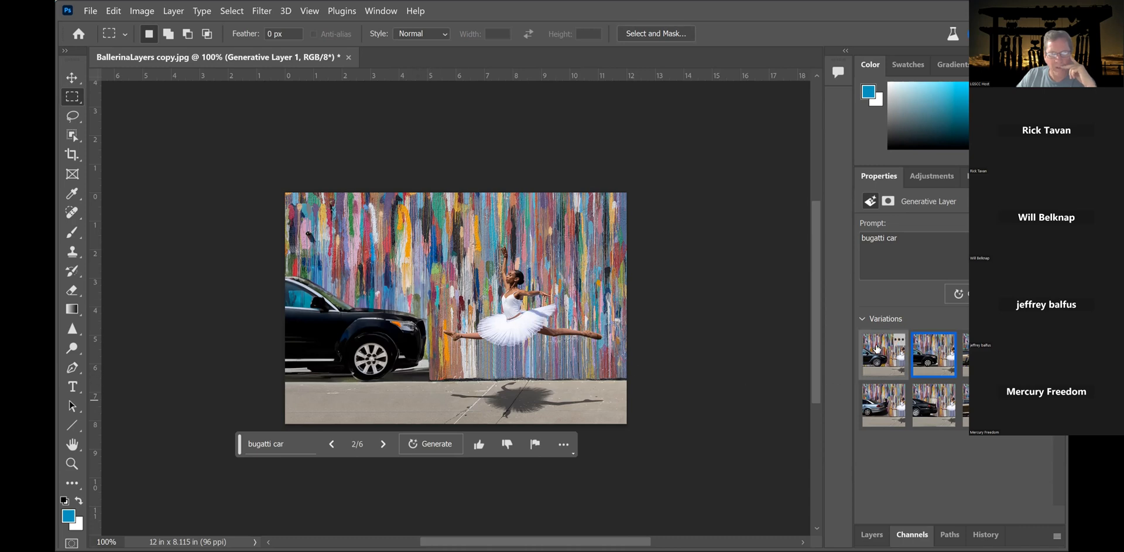
click(865, 365)
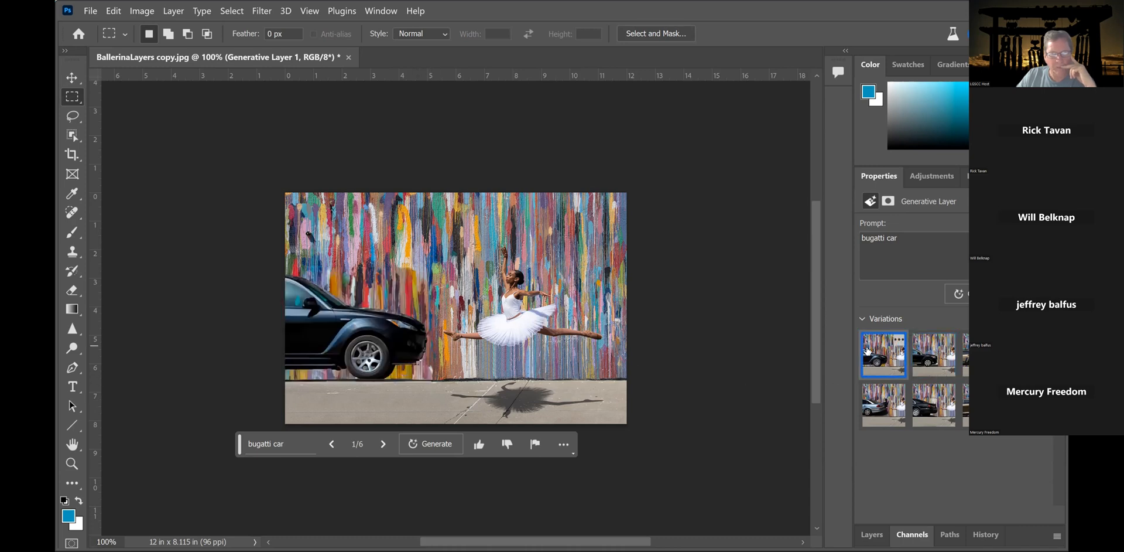
click(926, 405)
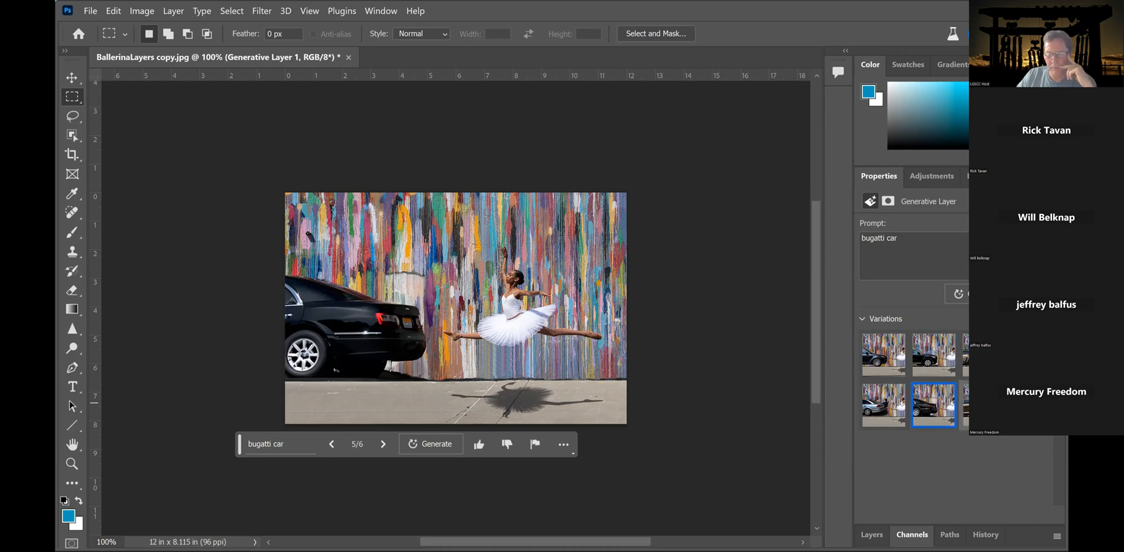
click(984, 405)
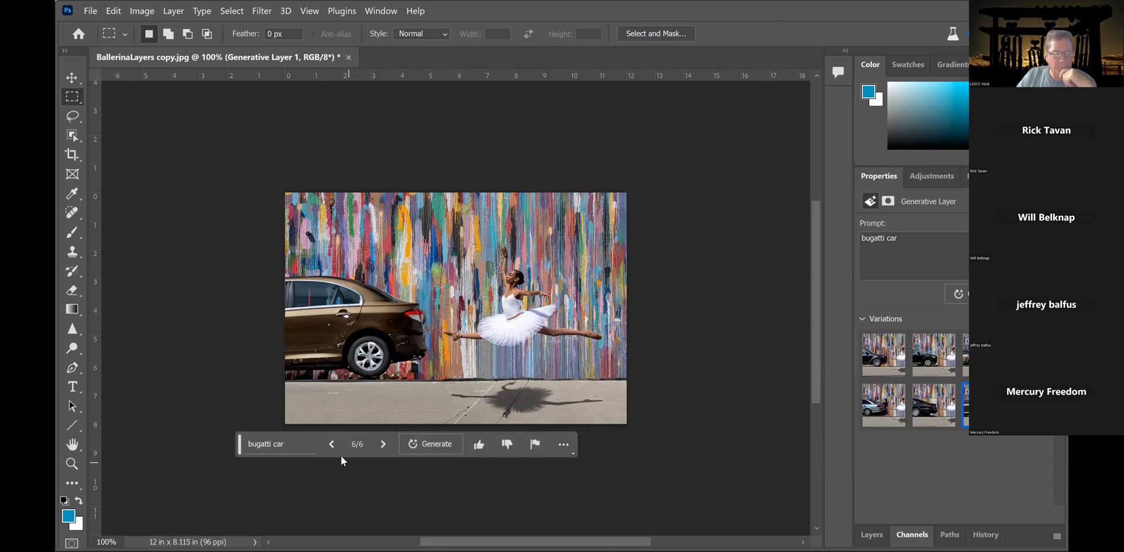
- Leave the car prompt unchanged and, to open another image, browse from the Ballerina folder through the Desktop to the photos folder
click(285, 442)
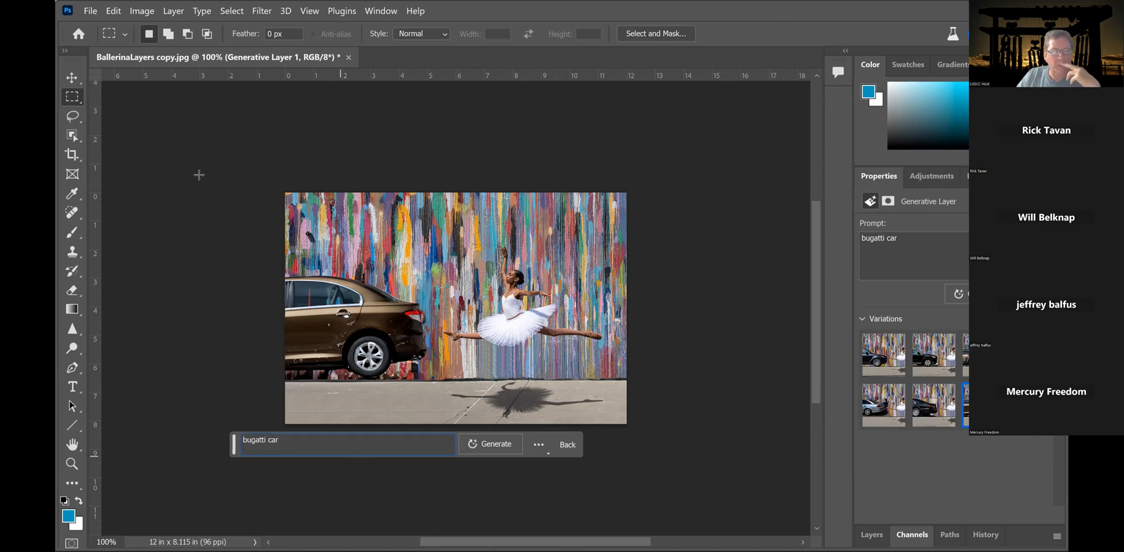
click(90, 11)
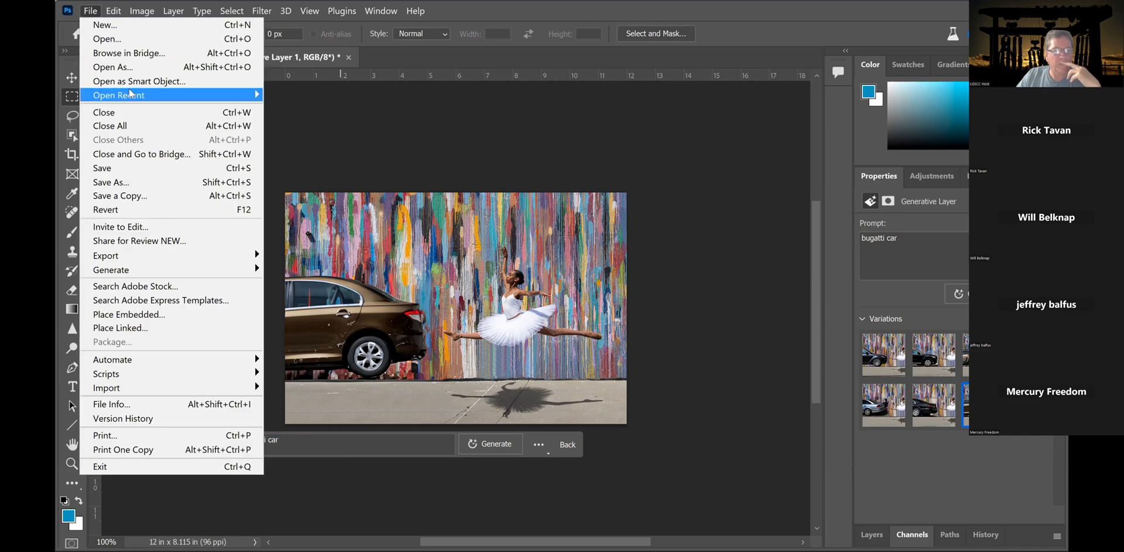
mouse_move(132, 96)
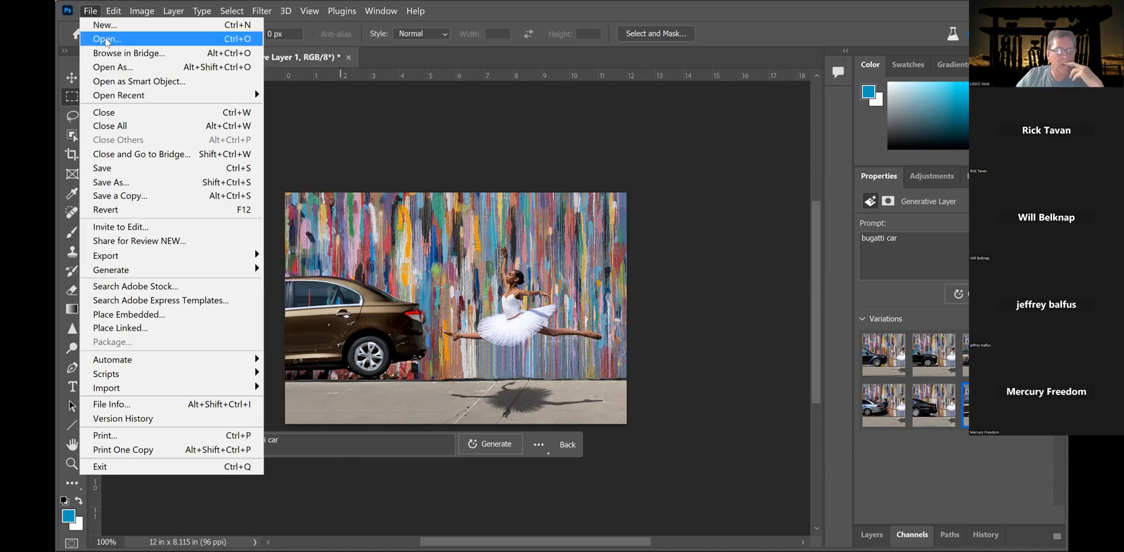
click(106, 40)
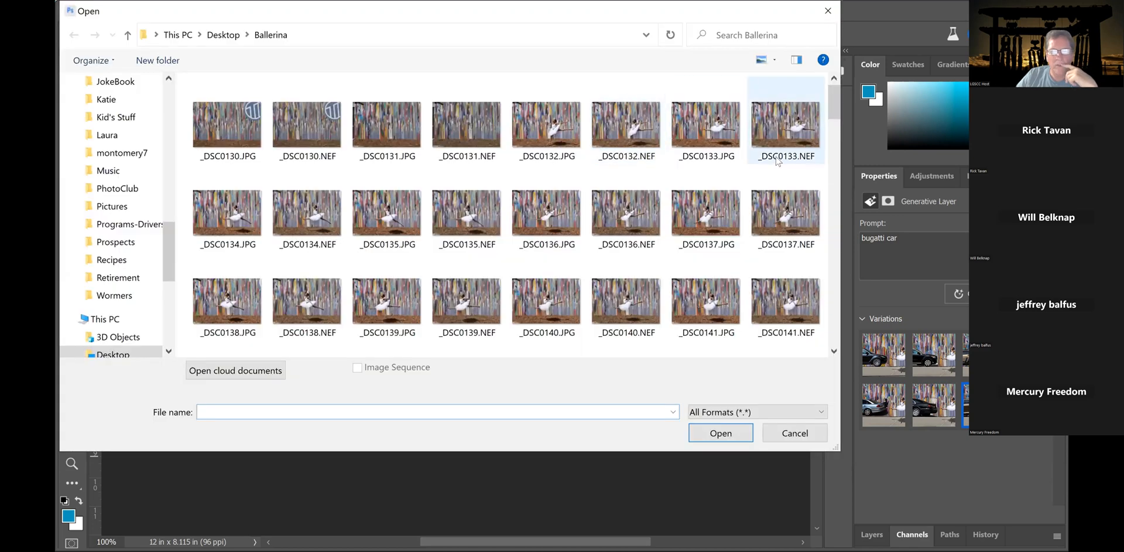
click(221, 36)
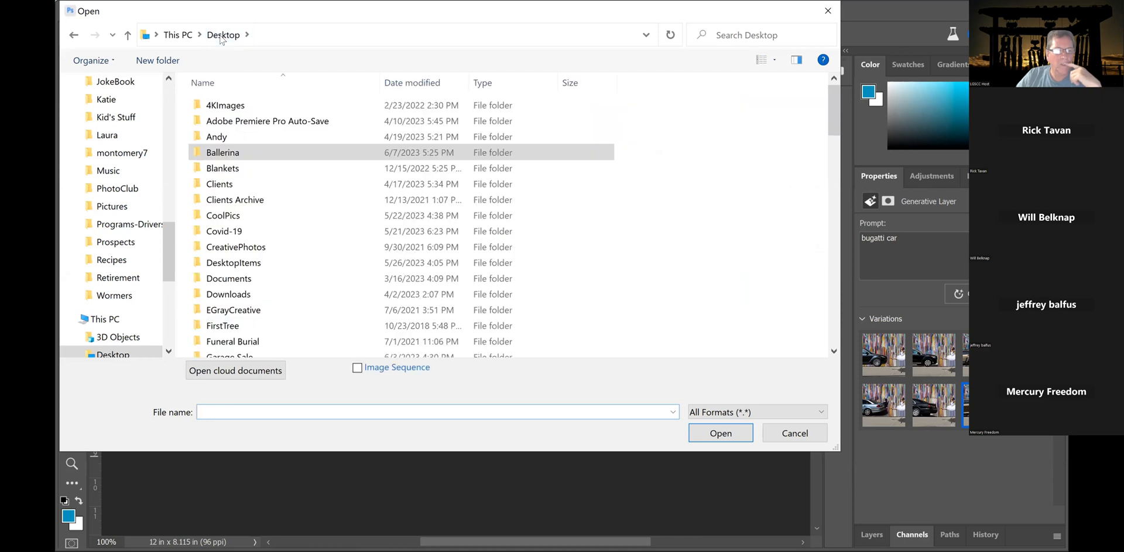
drag(836, 100, 817, 306)
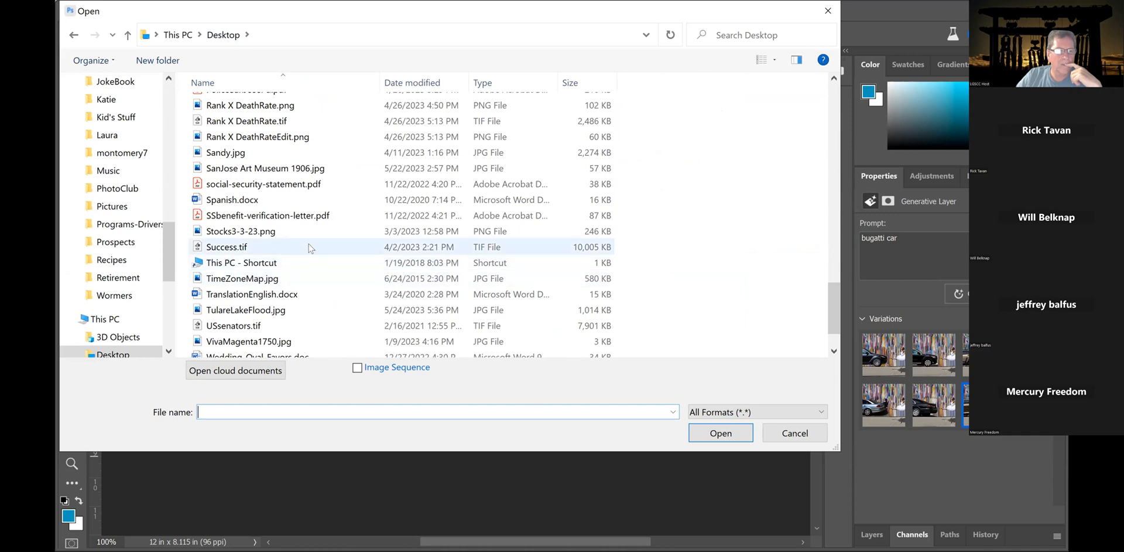
scroll(334, 237, up, 2)
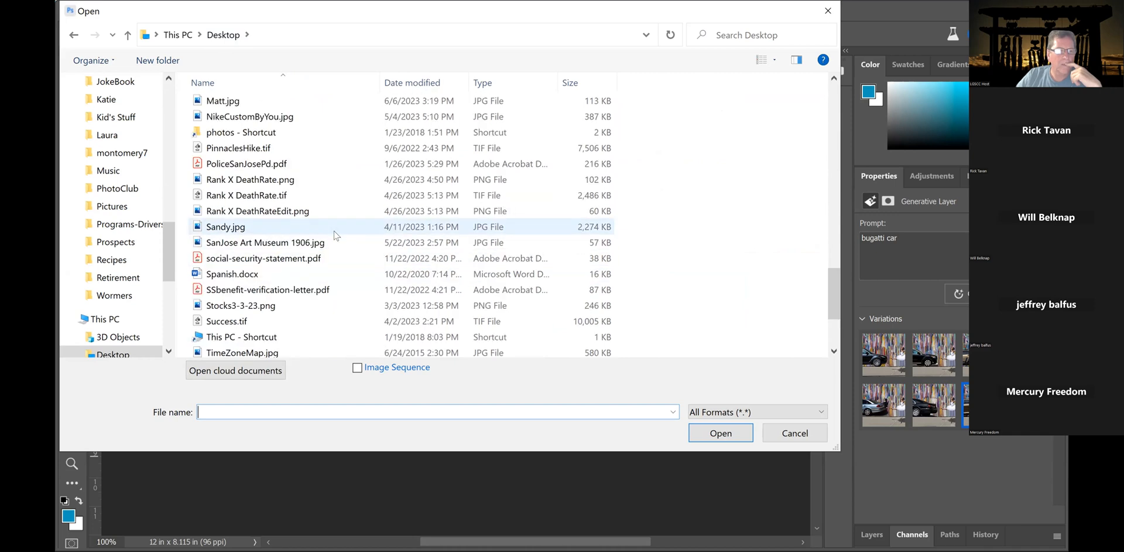
double_click(246, 132)
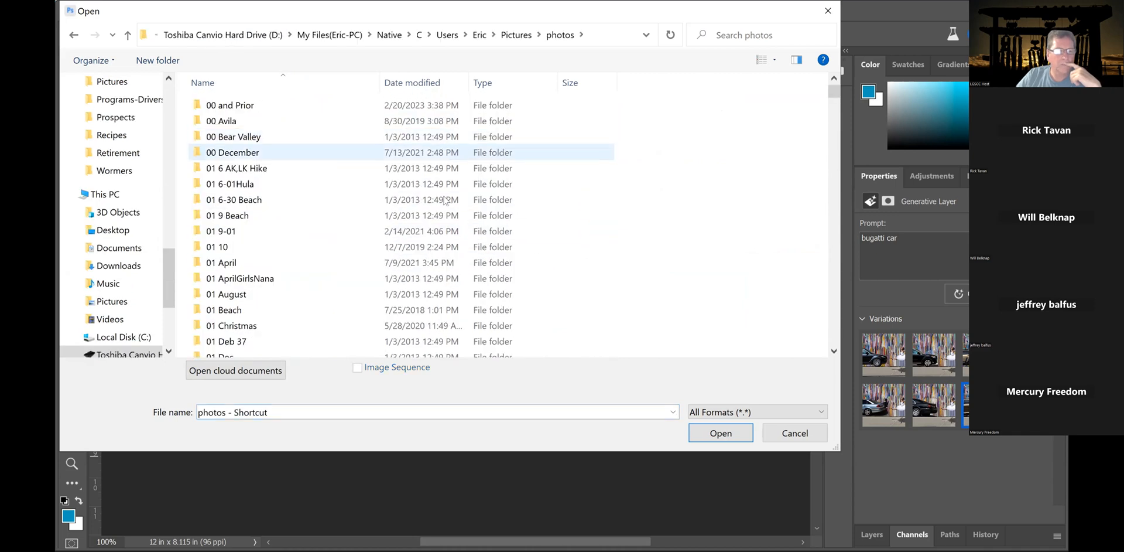
- Open PaulineWhiteFlowers.tif from the "20 Pauline" photo folder
drag(831, 91, 835, 306)
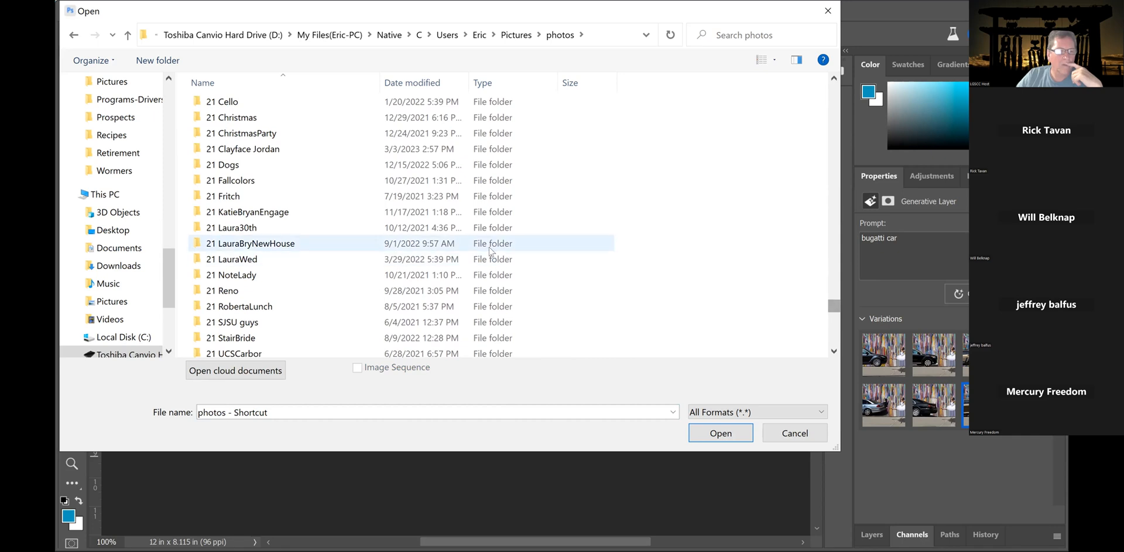
scroll(488, 249, up, 3)
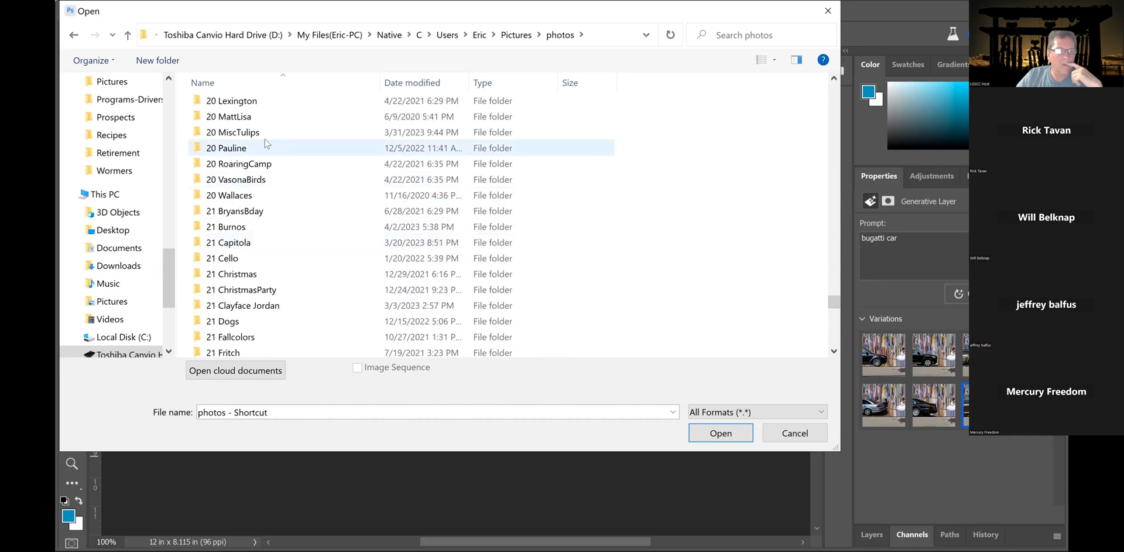
click(227, 147)
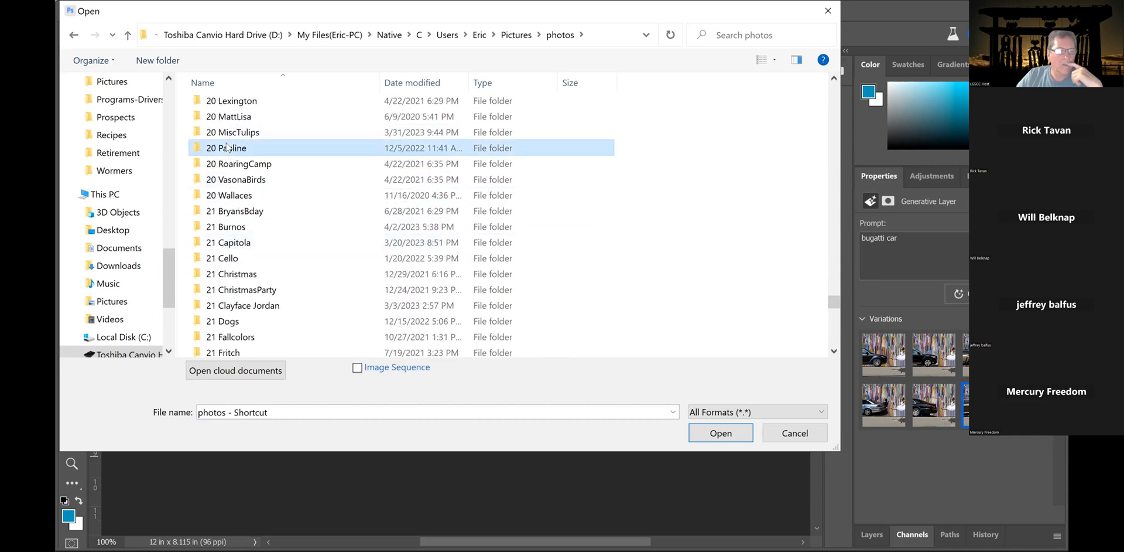
double_click(227, 147)
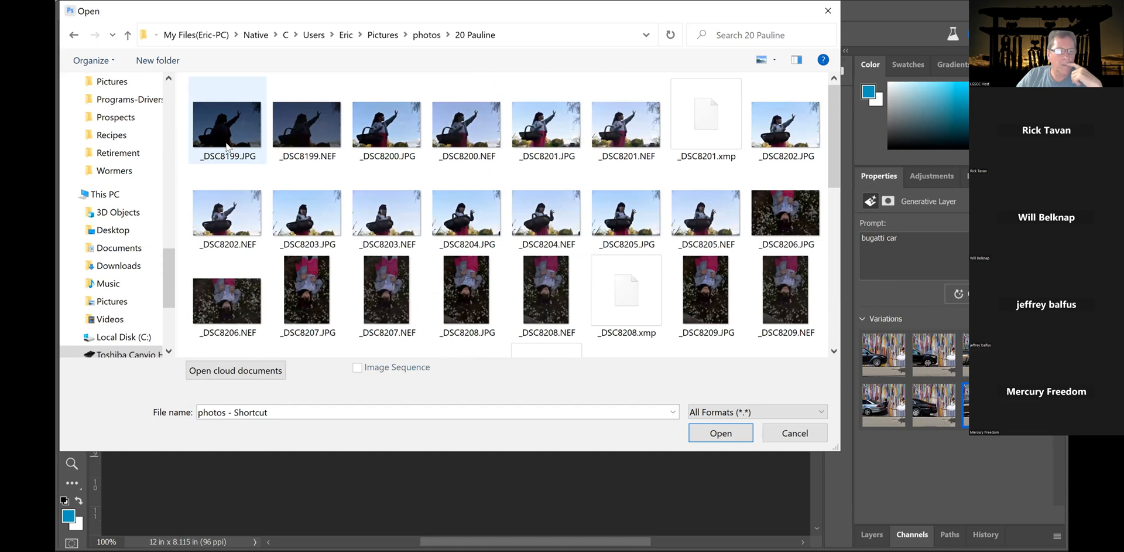
drag(832, 173, 822, 303)
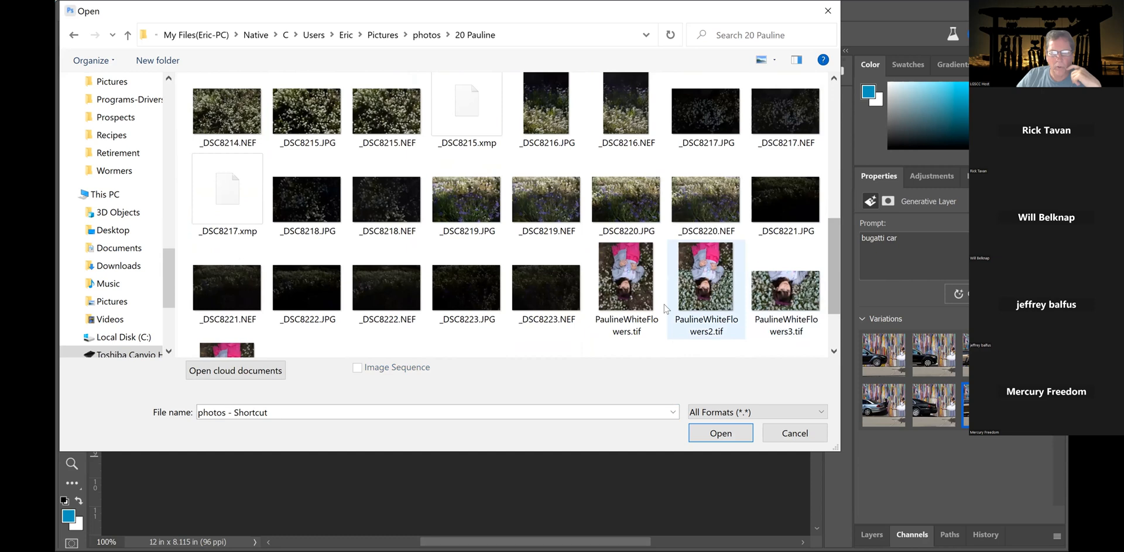
click(644, 281)
click(725, 433)
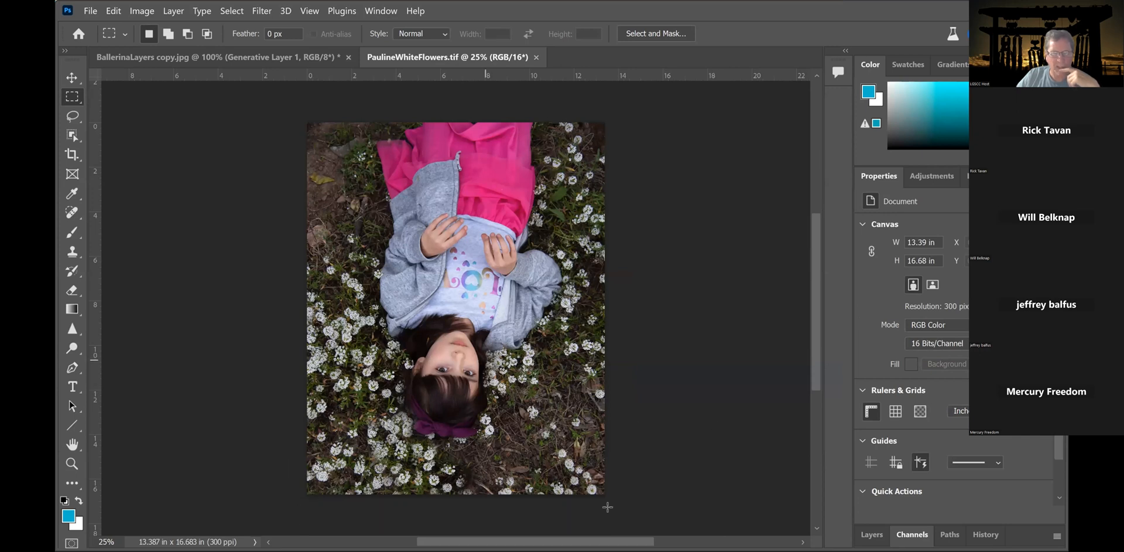
drag(485, 360, 608, 507)
drag(606, 473, 607, 475)
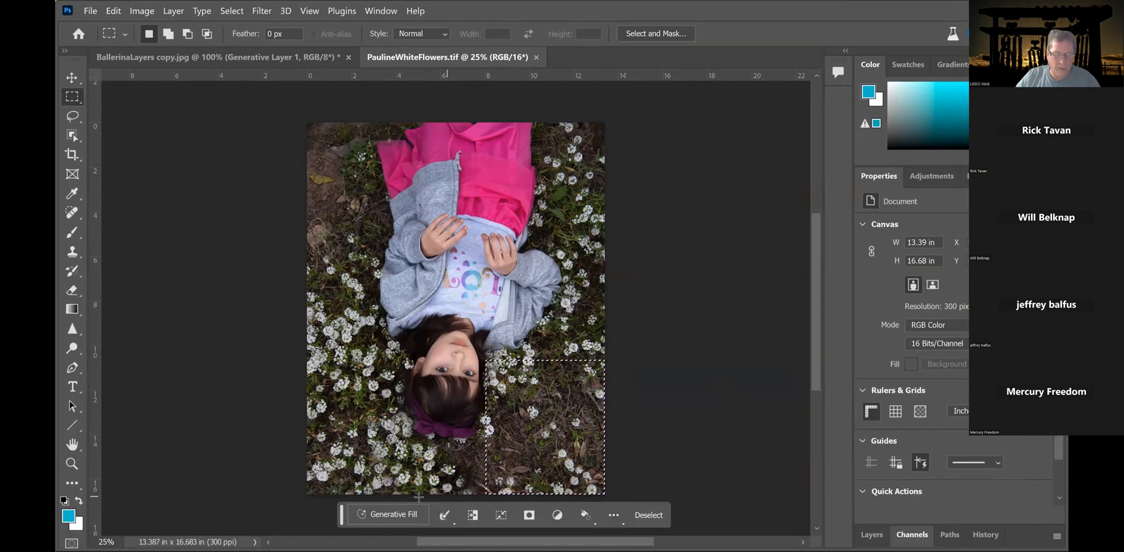
click(366, 512)
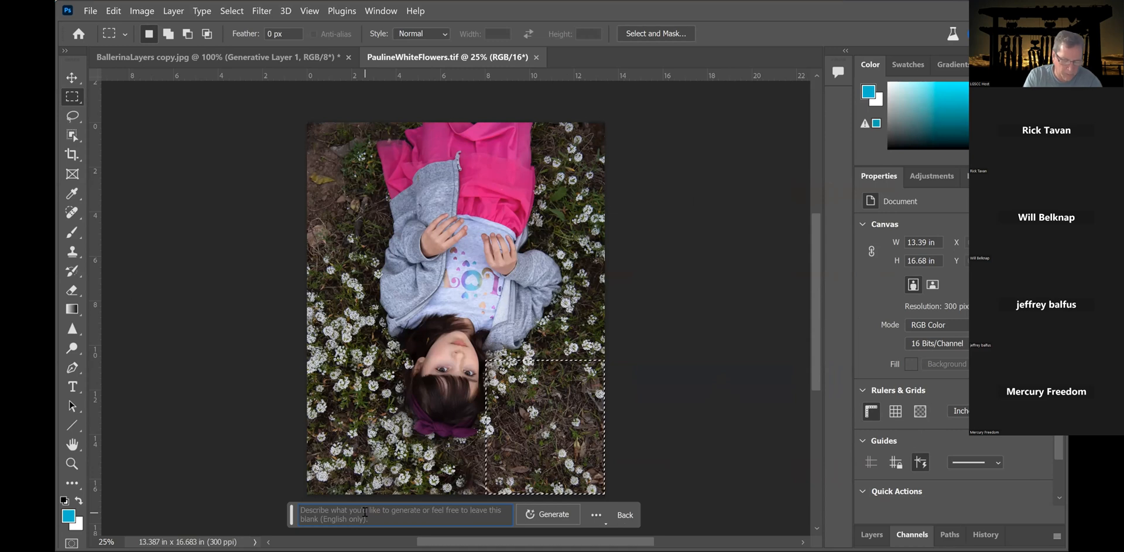
text(add a)
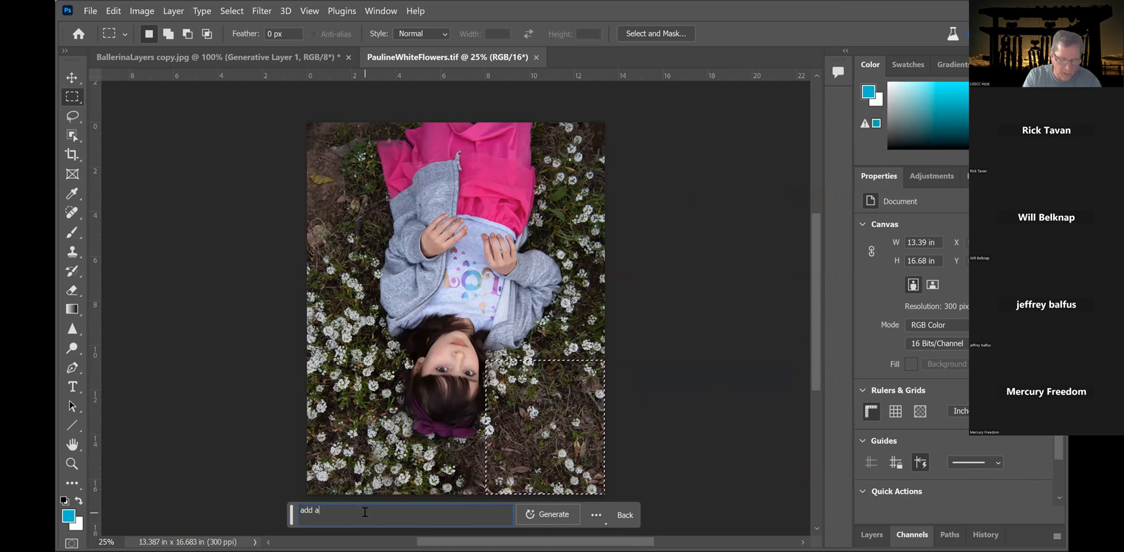
text(lysum )
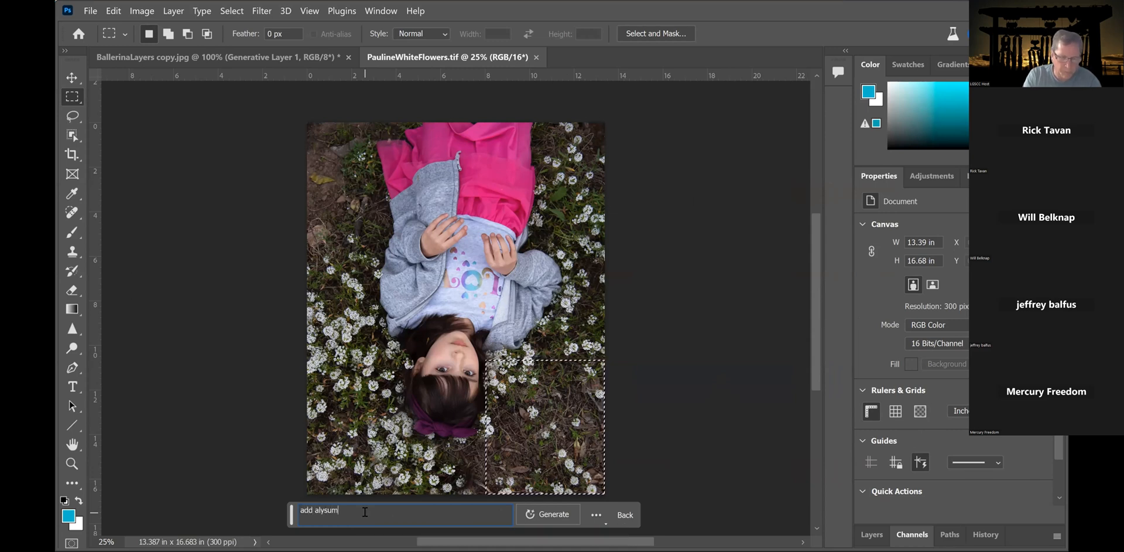
text(fl)
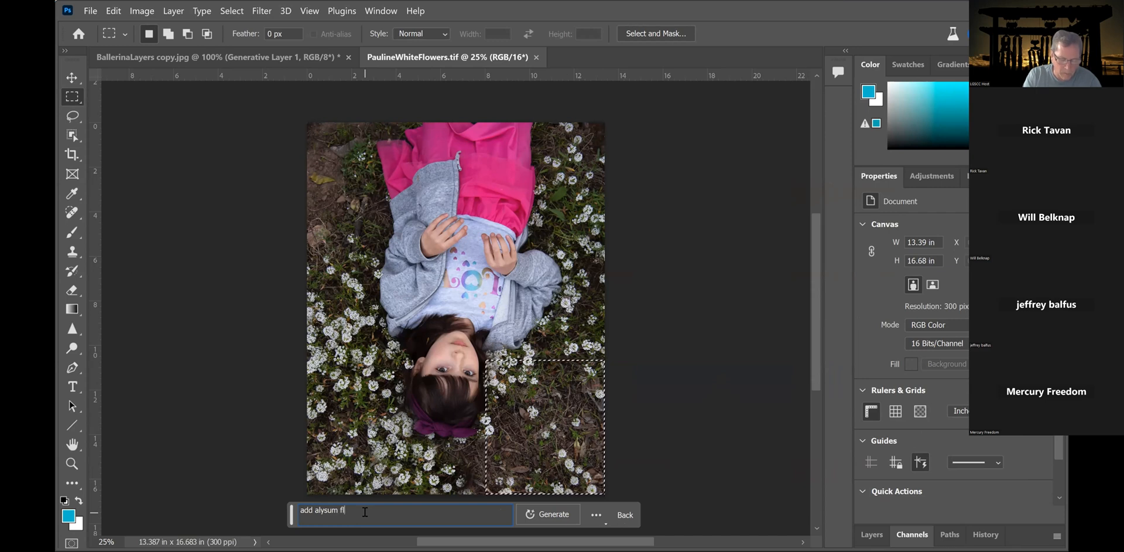
text(owers)
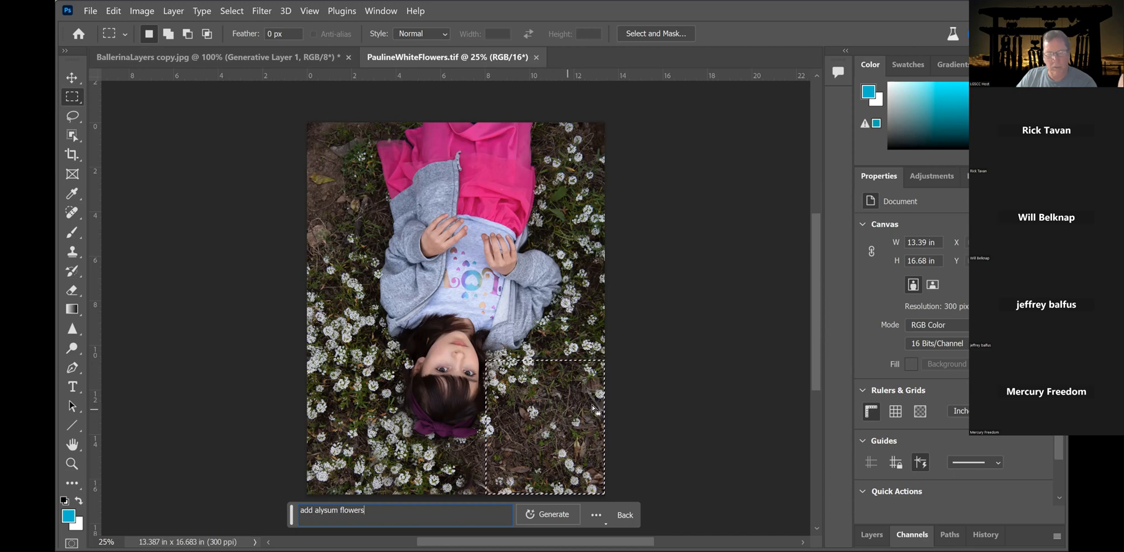
key(ctrl+d)
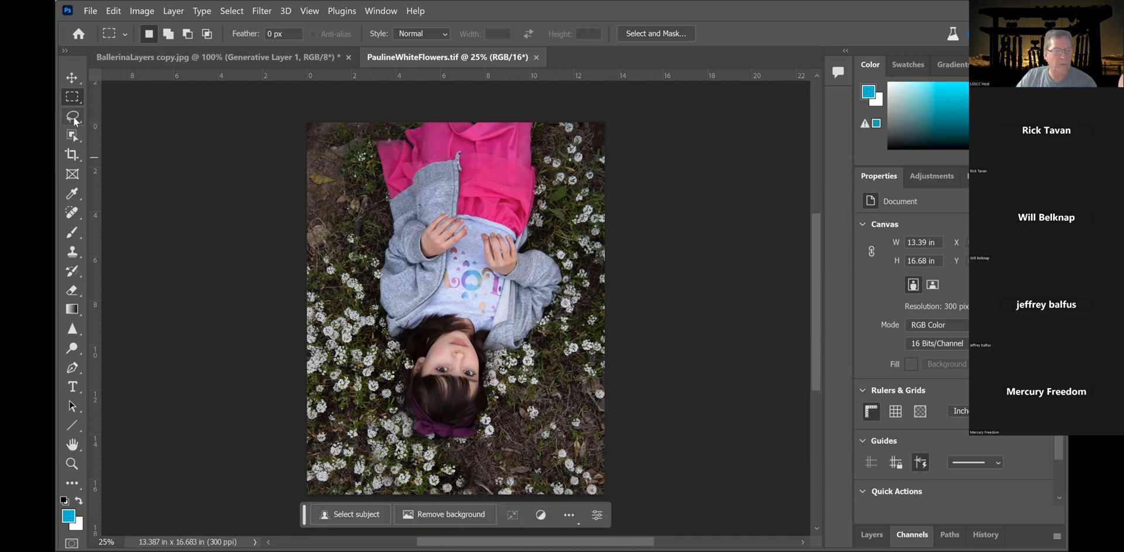
- Set the Lasso feather to 40 px and outline the sparse ground beside the girl's head, down to the photo's lower-right corner
click(73, 118)
right_click(73, 114)
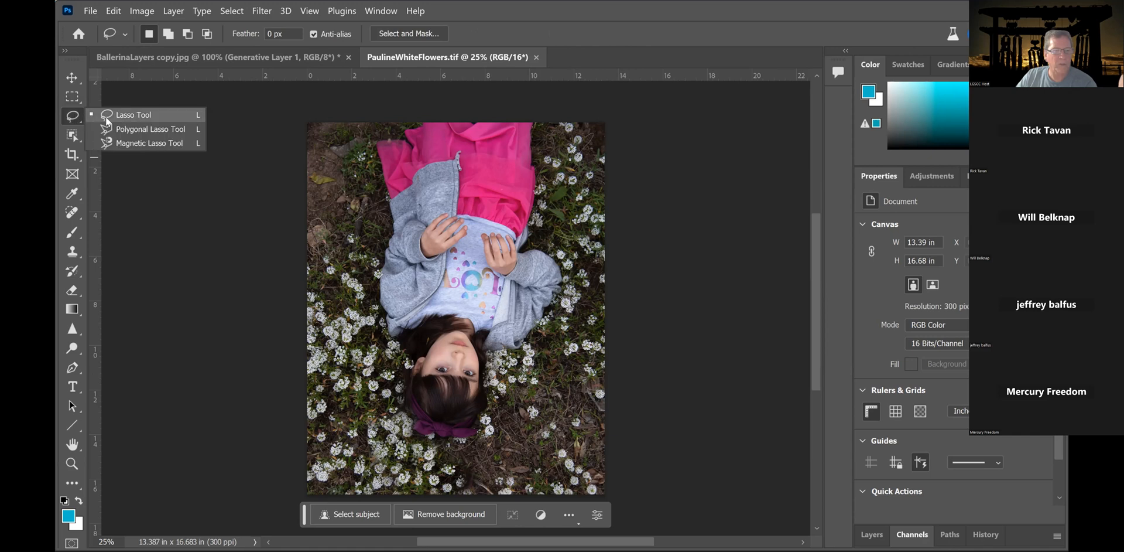
click(106, 116)
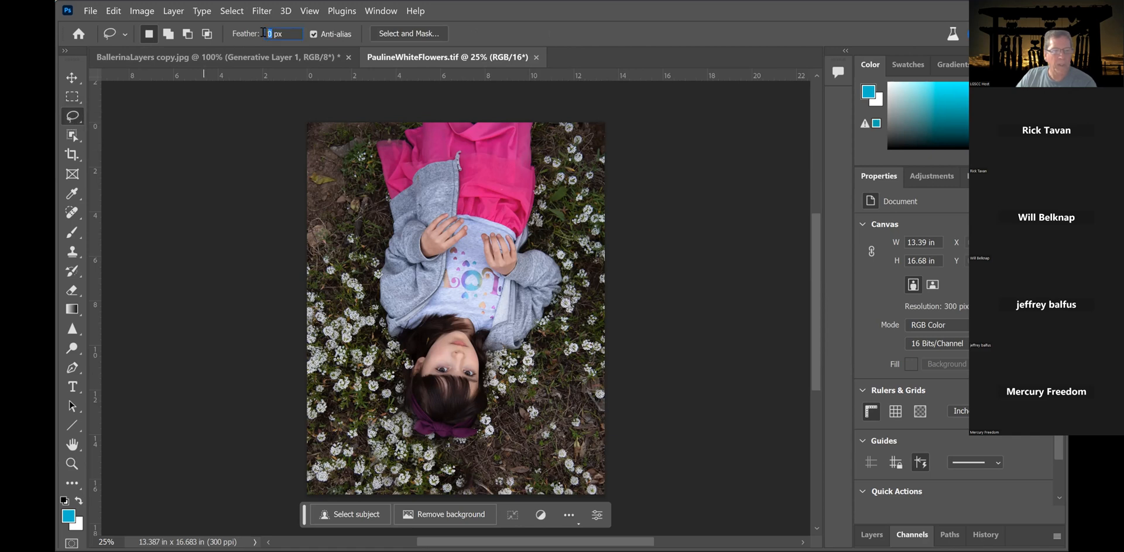
text(0)
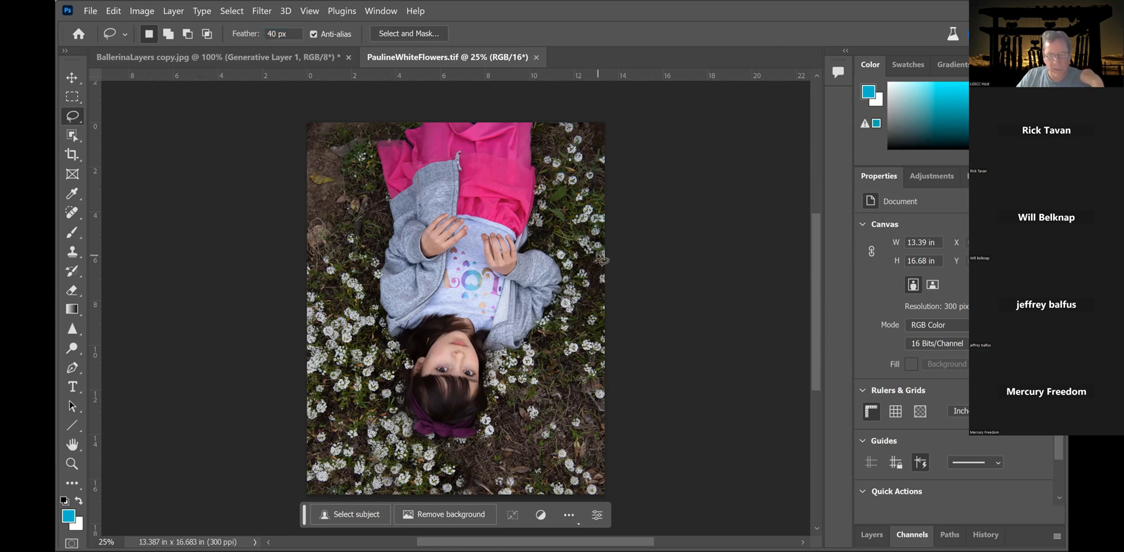
mouse_move(600, 265)
mouse_down()
mouse_move(454, 466)
mouse_move(462, 486)
mouse_move(636, 513)
mouse_move(602, 264)
mouse_up()
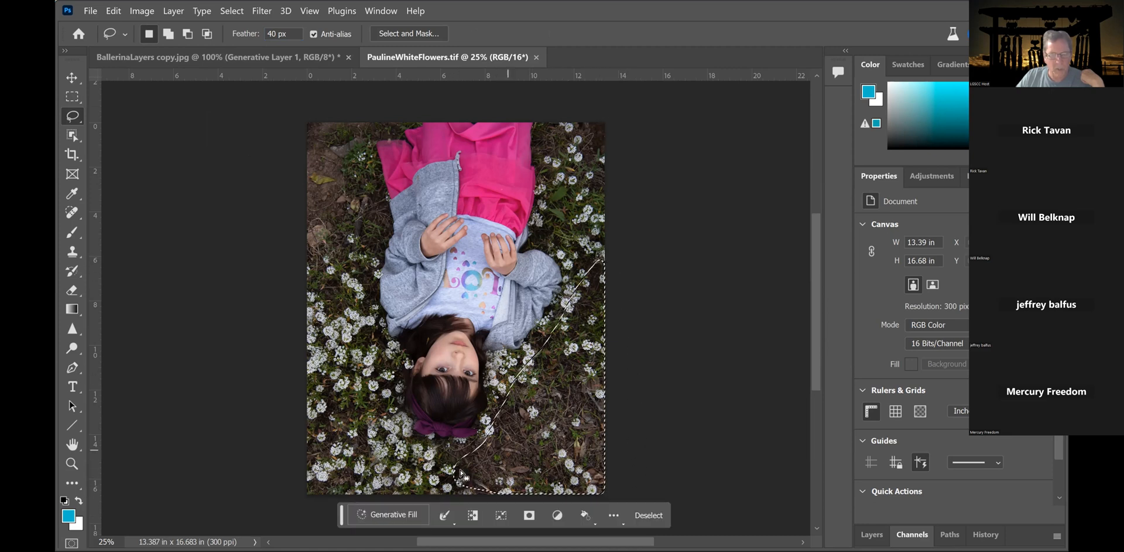
- Run Generative Fill on the lassoed ground with the prompt "add white alysum flowers"
click(372, 512)
text(add )
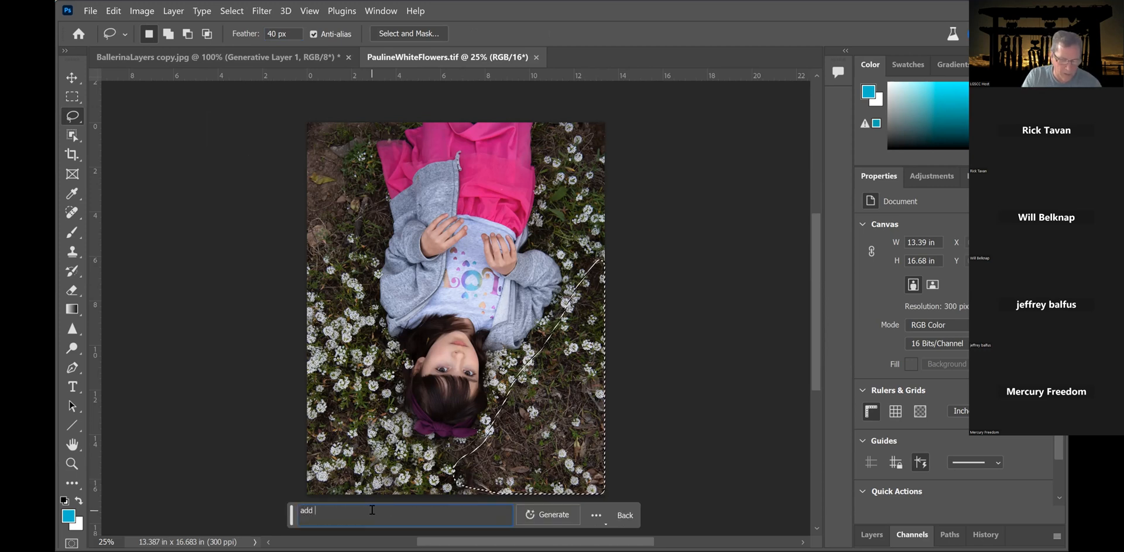
text(alysu)
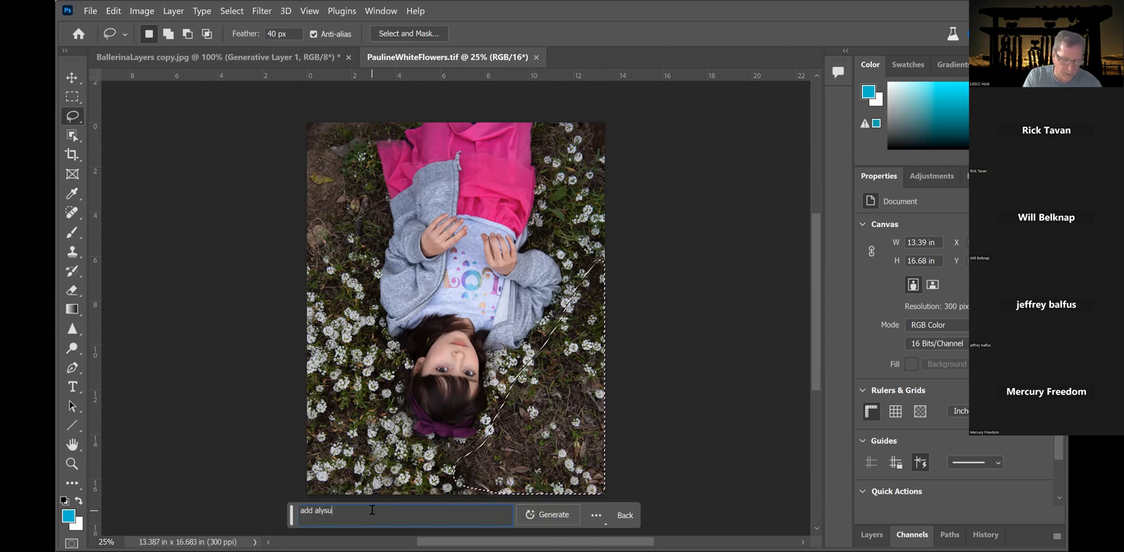
text(m)
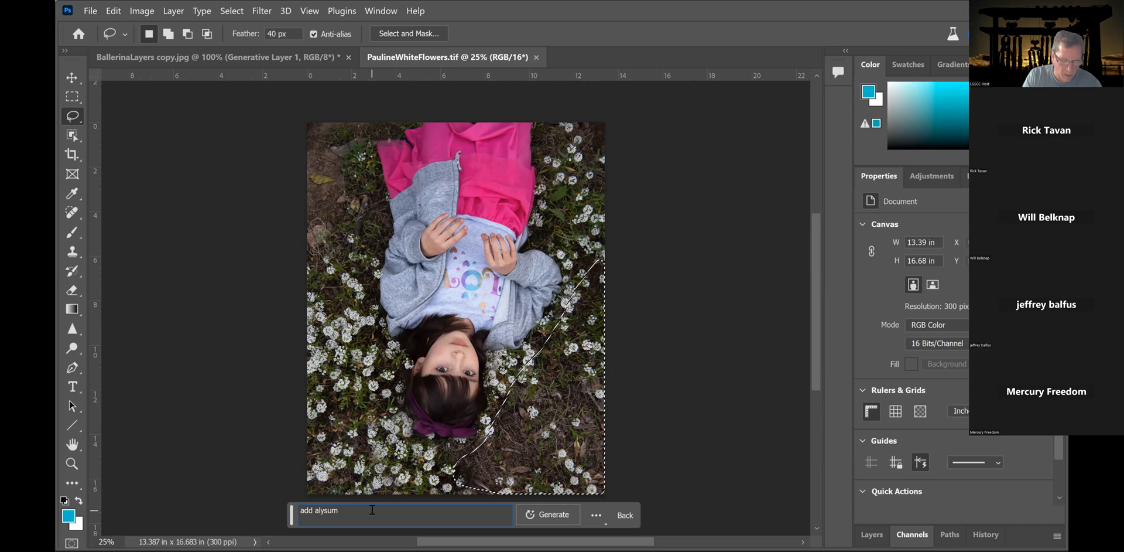
text( flowers)
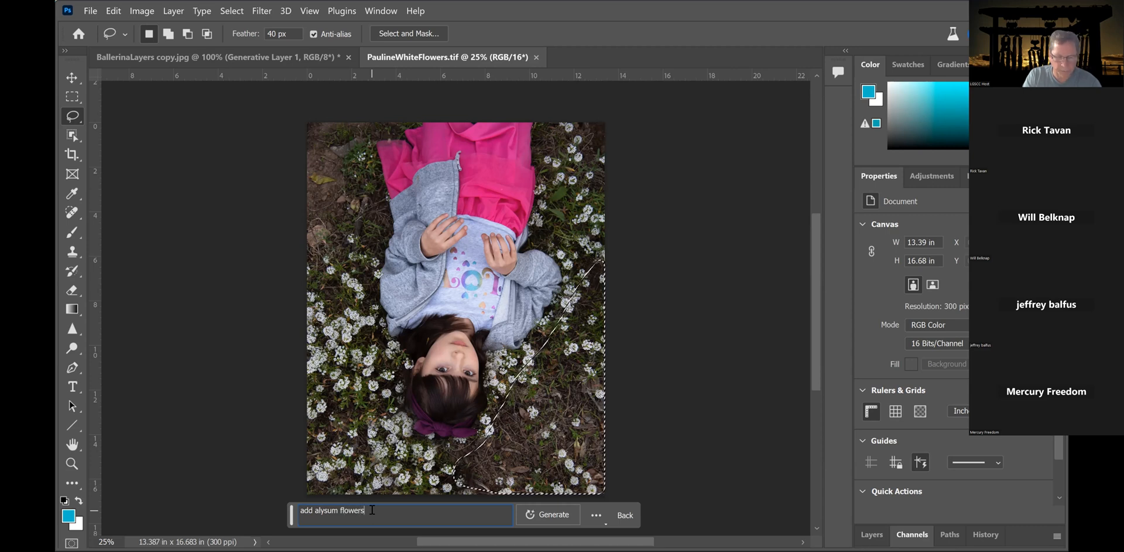
click(316, 509)
text(white)
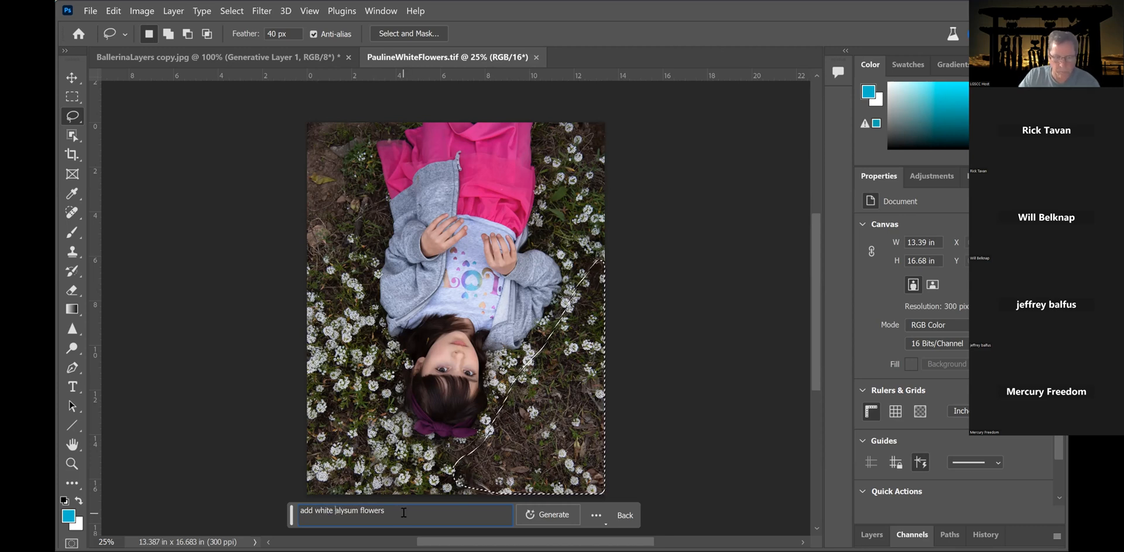
click(565, 513)
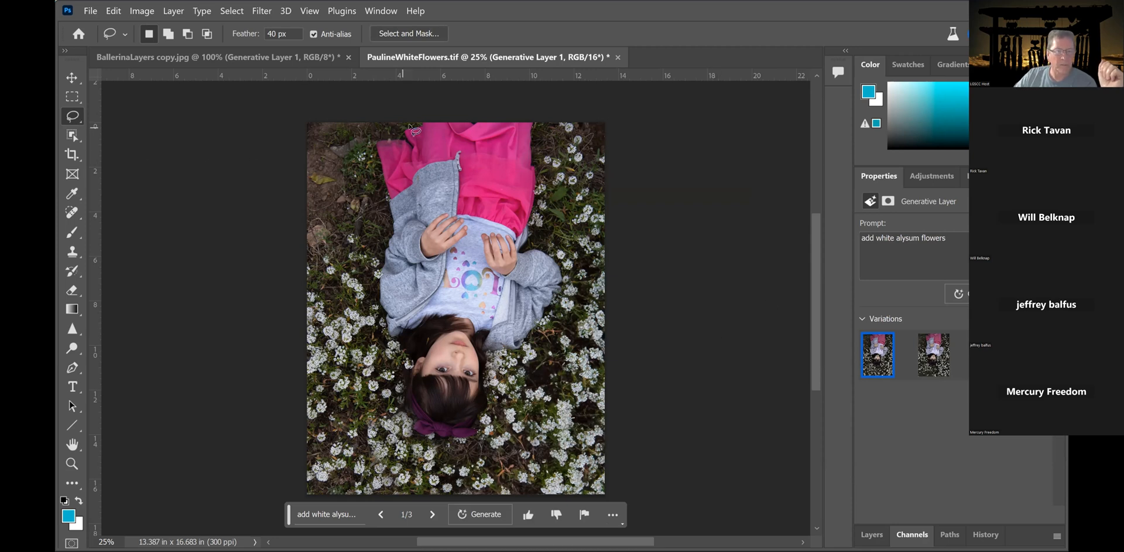
- Lasso the bare ground from the photo's upper-left corner along the skirt and jacket, and generate "add white alysum flowers" there
mouse_move(419, 124)
mouse_down()
mouse_move(378, 141)
mouse_move(376, 176)
mouse_up()
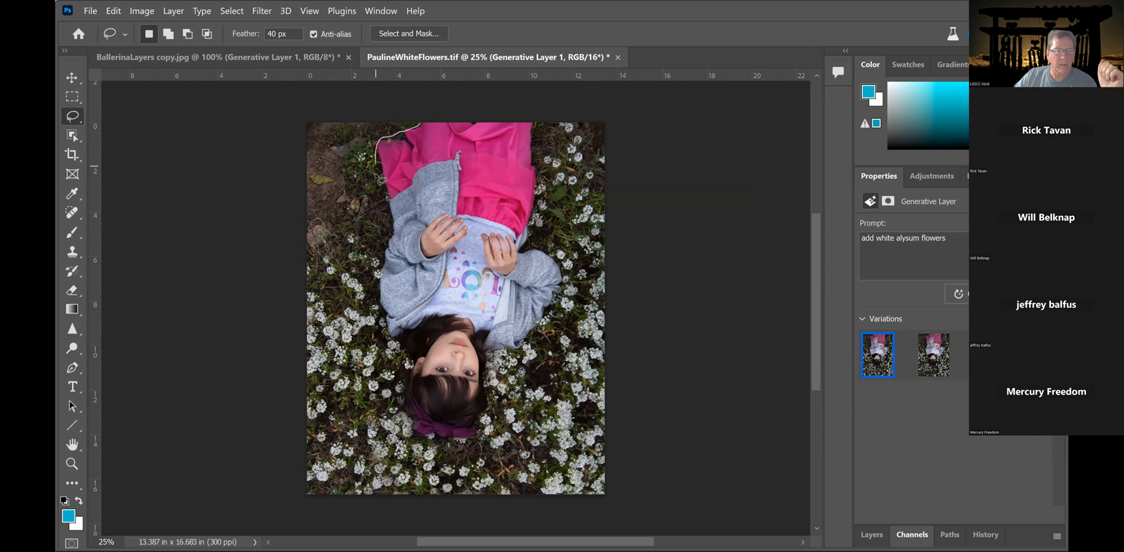
mouse_move(390, 239)
mouse_down()
mouse_move(380, 301)
mouse_move(398, 346)
mouse_move(313, 305)
mouse_move(288, 262)
mouse_move(291, 106)
mouse_move(408, 110)
mouse_up()
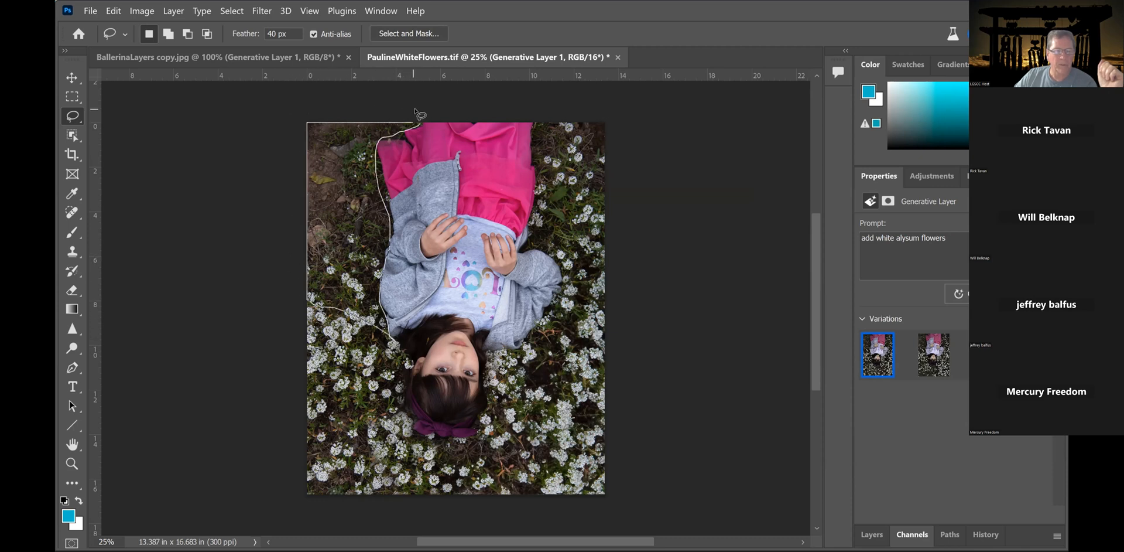
drag(418, 107, 418, 109)
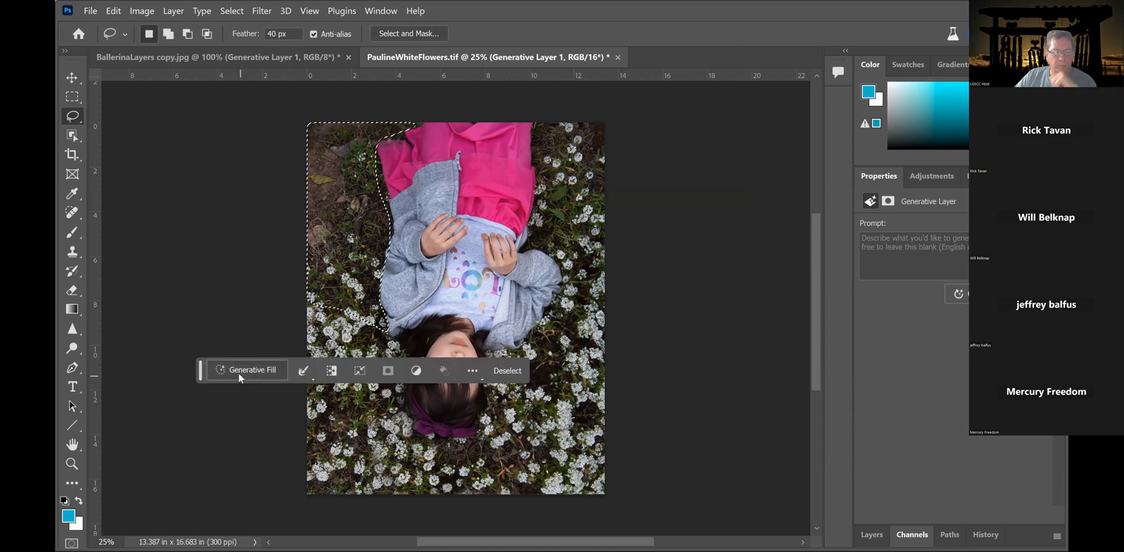
click(238, 373)
text(add white alysum flowers)
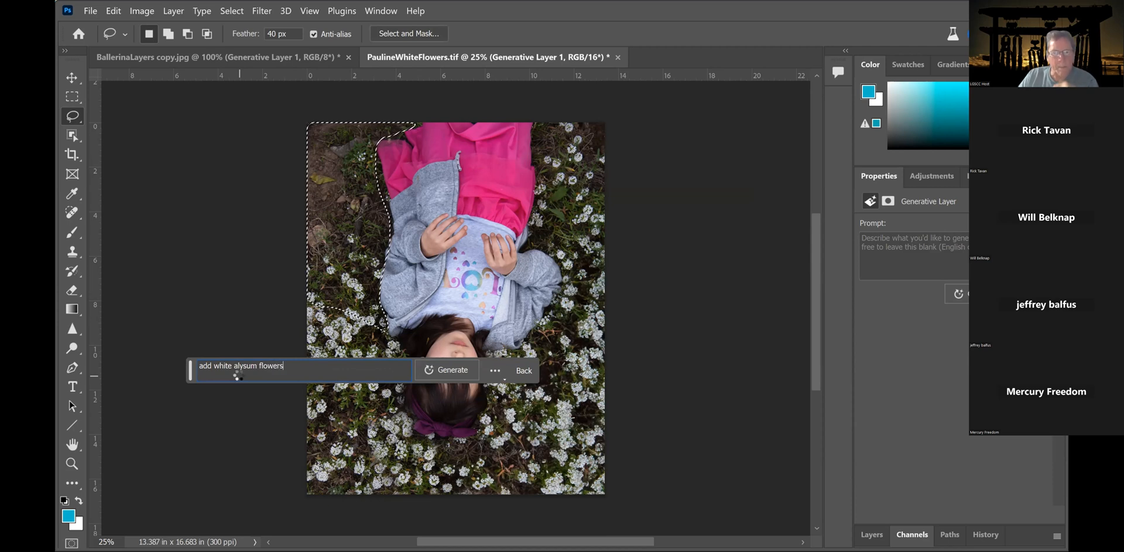
key(Return)
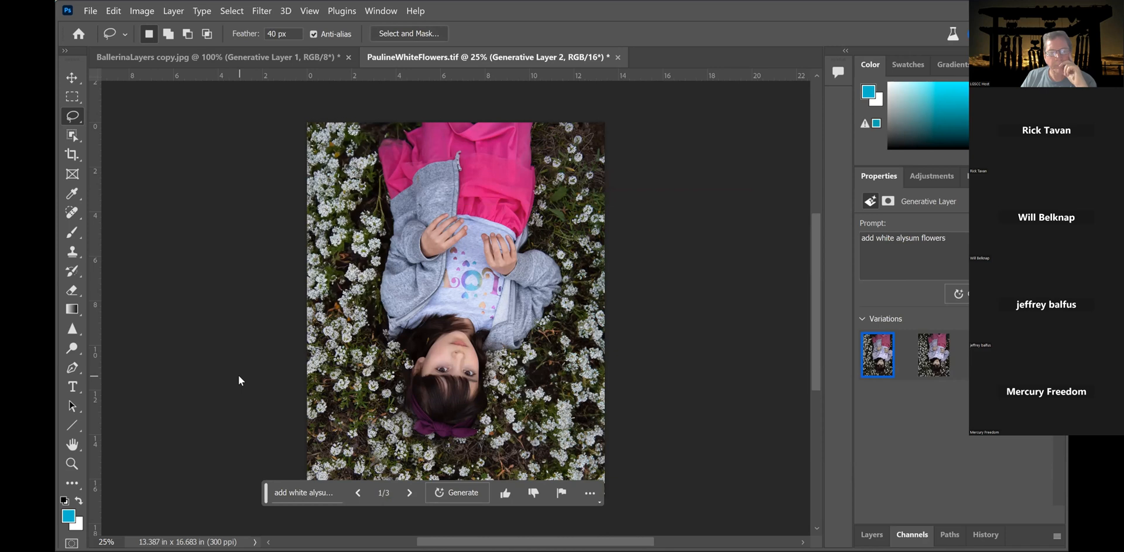
- Compare the variations of the upper-left flower fill and choose the third one
mouse_move(941, 348)
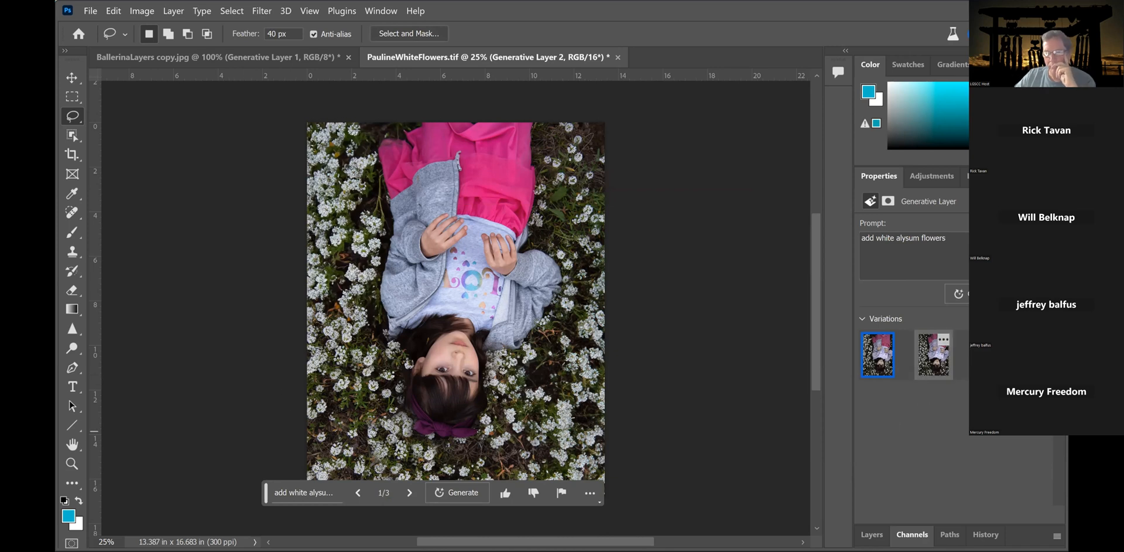
click(936, 353)
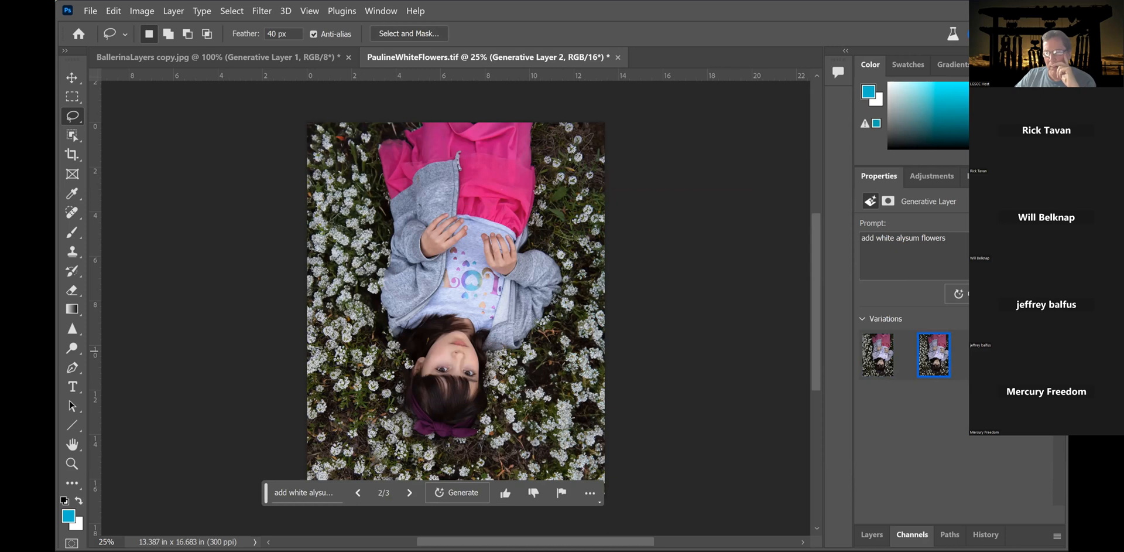
click(990, 354)
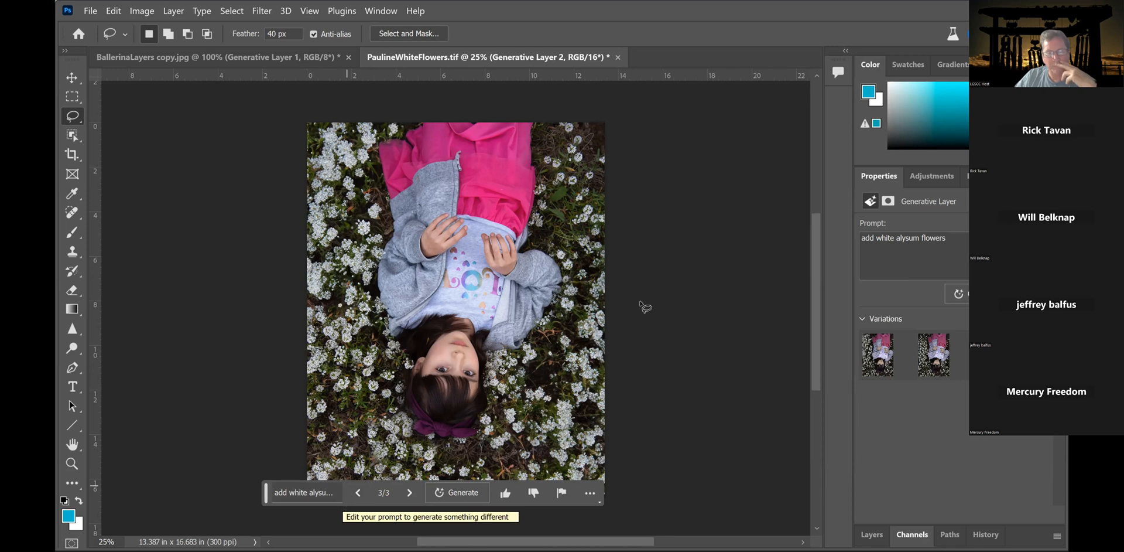
mouse_move(536, 122)
mouse_down()
mouse_move(540, 189)
mouse_move(521, 245)
mouse_move(553, 255)
mouse_move(522, 242)
mouse_move(548, 257)
mouse_up()
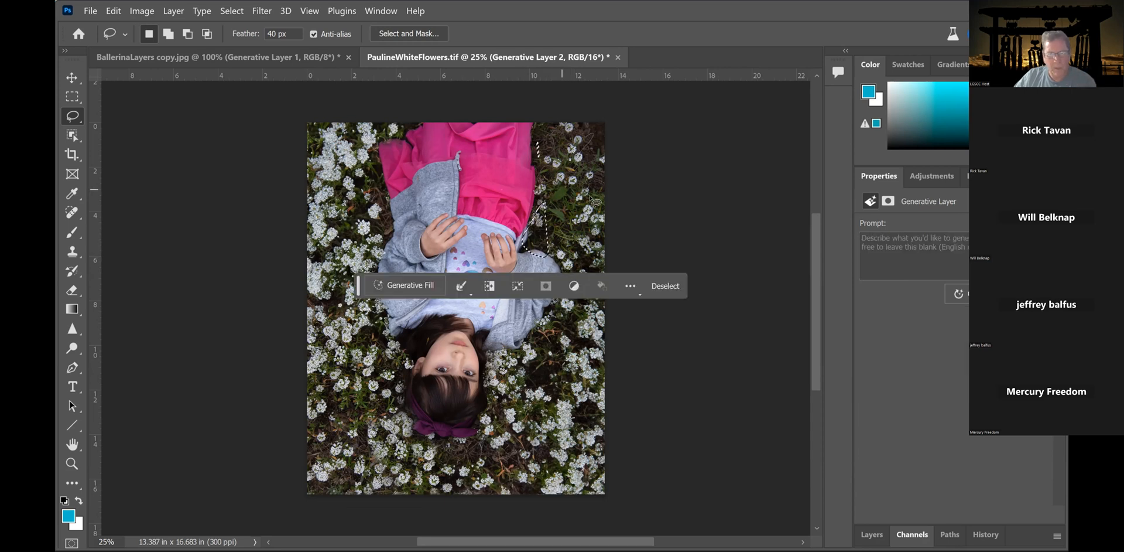
click(72, 96)
click(315, 148)
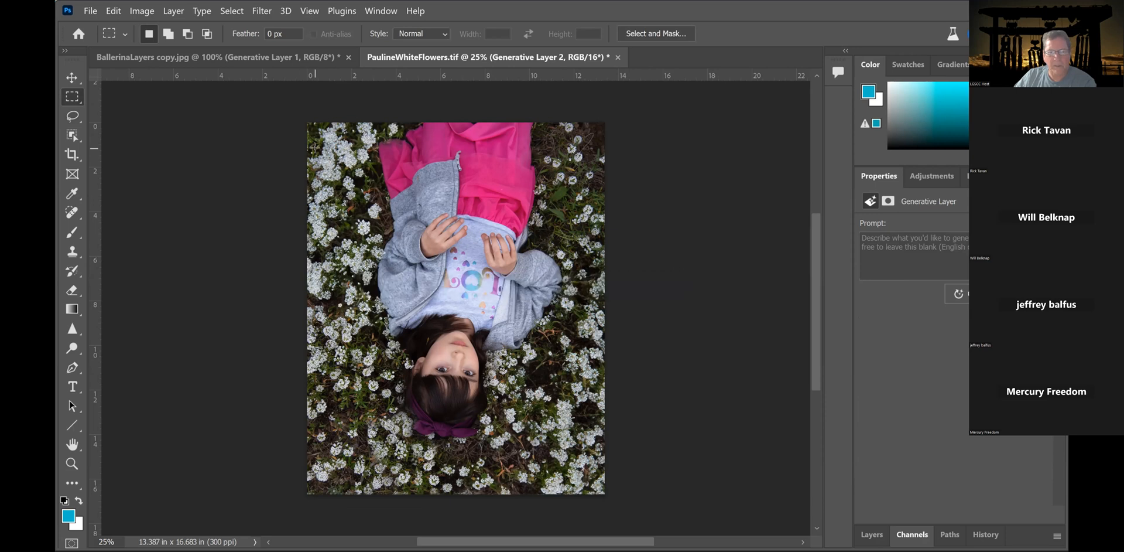
key(ctrl+z)
key(l)
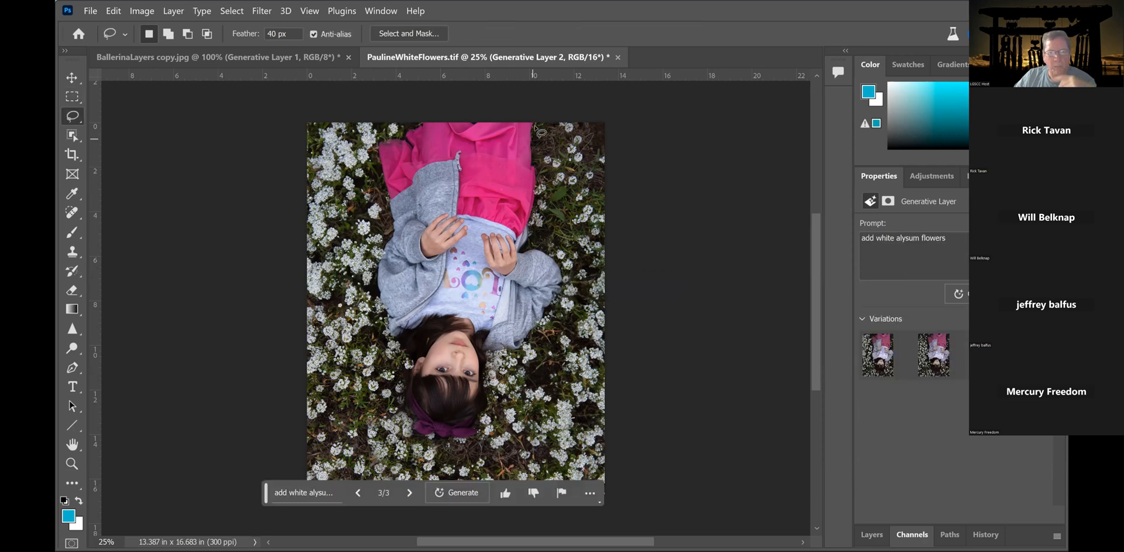
- Lasso the ground along the photo's upper-right side beside the skirt and sleeve, and generate "add white alysum flowers" there
mouse_move(534, 124)
mouse_down()
mouse_move(534, 200)
mouse_move(510, 249)
mouse_move(545, 288)
mouse_move(519, 369)
mouse_move(592, 431)
mouse_move(617, 422)
mouse_move(631, 280)
mouse_move(604, 172)
mouse_move(607, 121)
mouse_move(530, 124)
mouse_up()
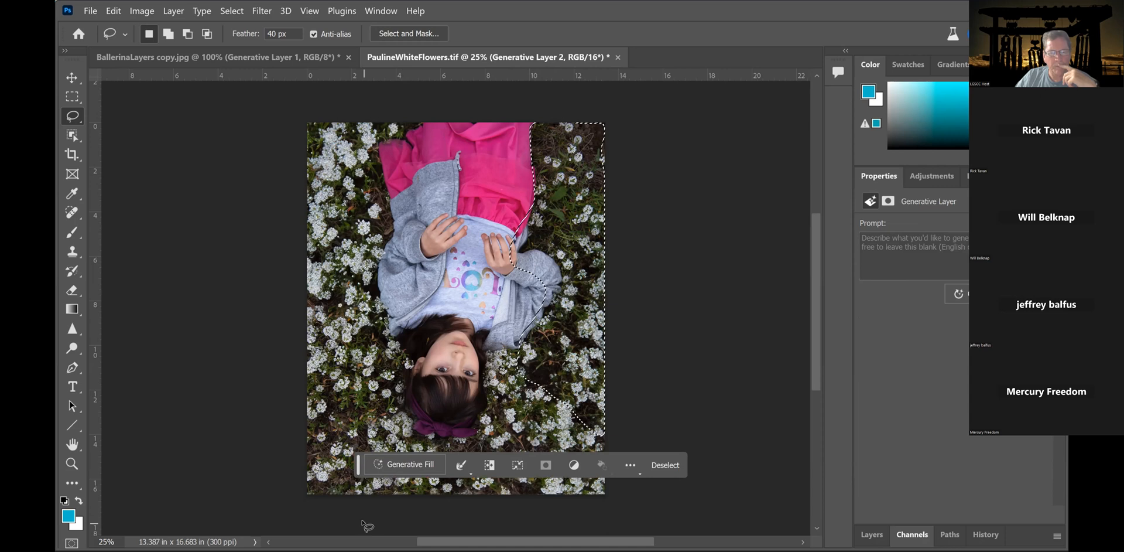
click(379, 464)
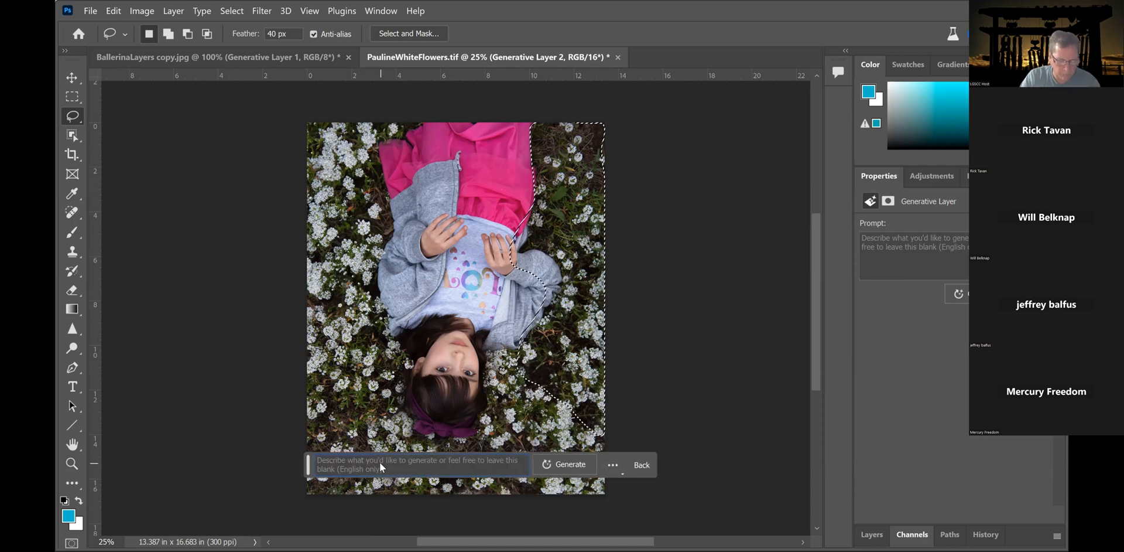
text(add wh)
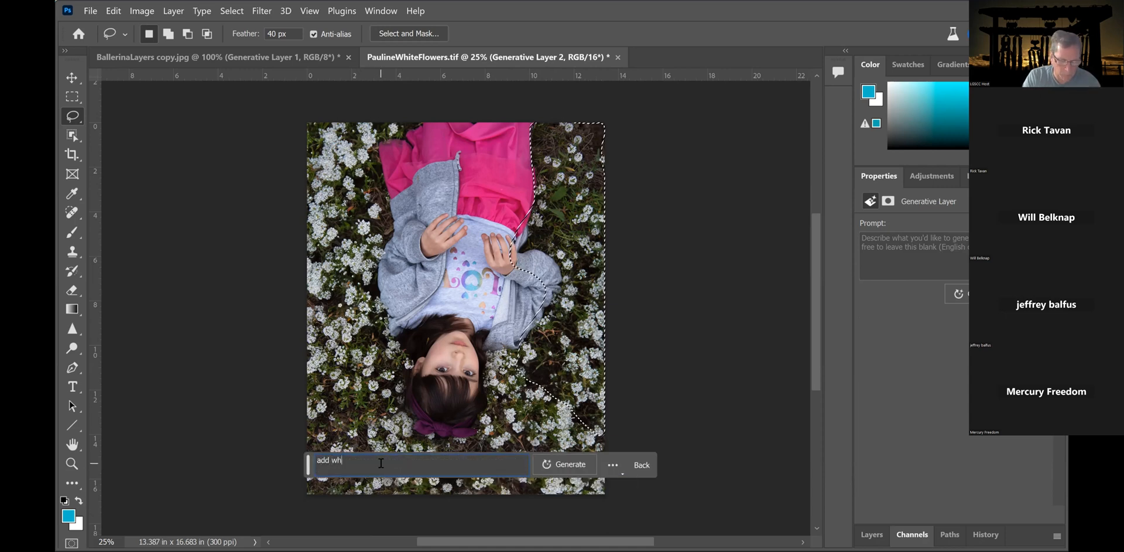
text(ite a)
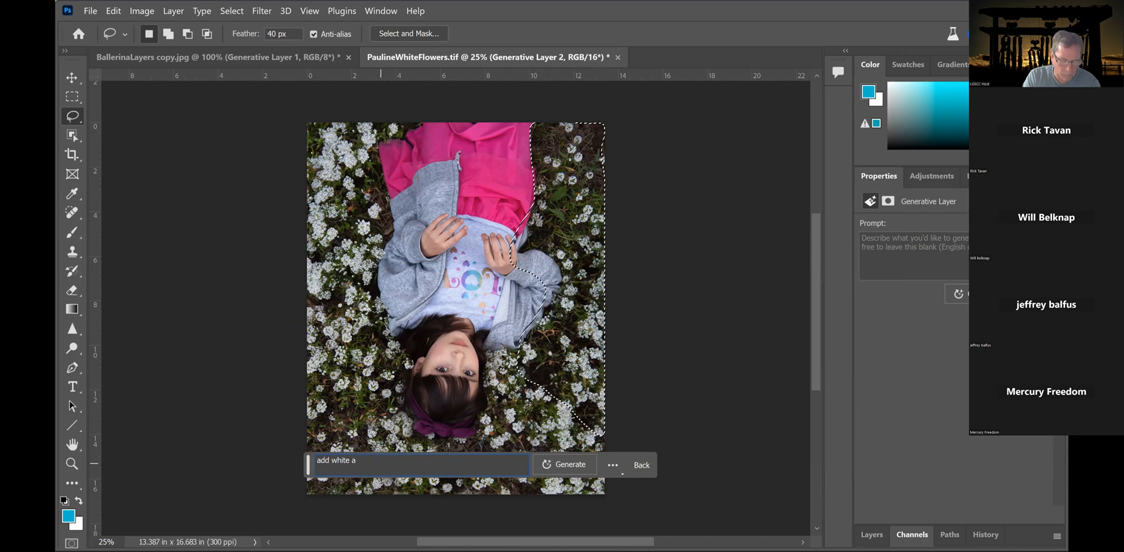
text(lysum flower)
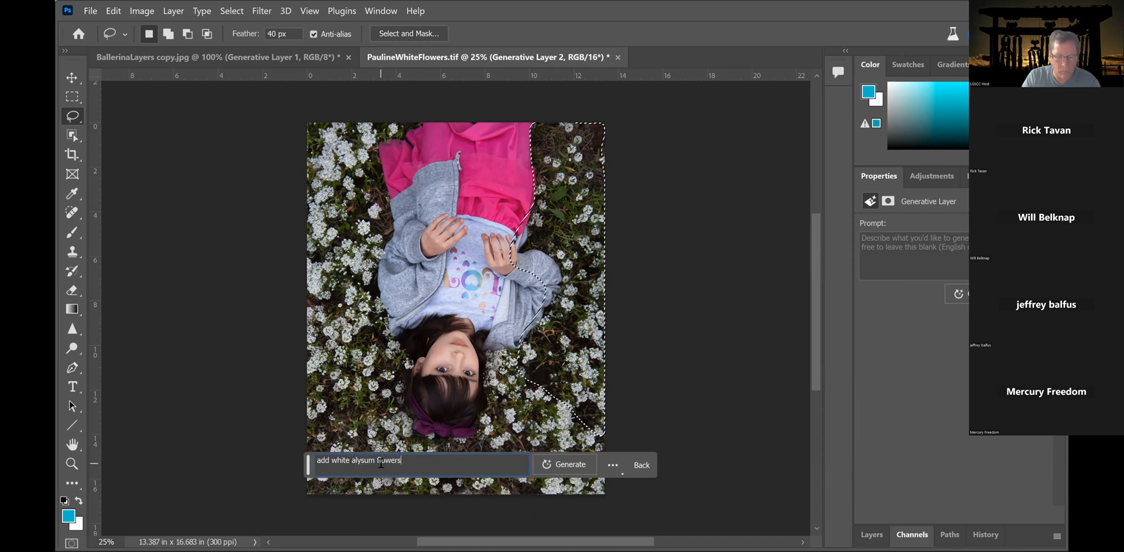
text(s)
click(570, 464)
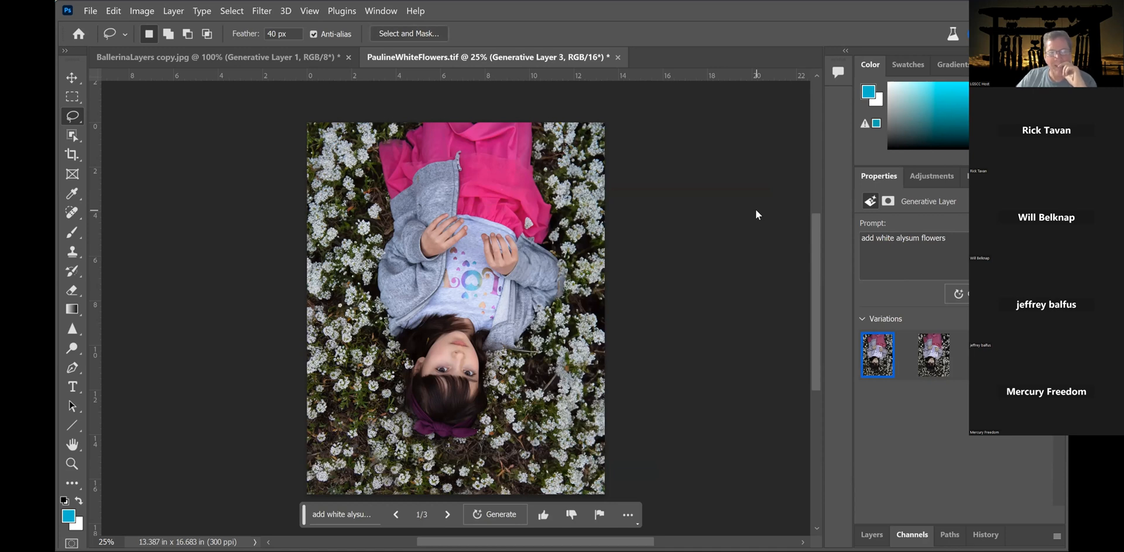
- Compare the variations of the upper-right flower fill and choose the third one
right_click(944, 350)
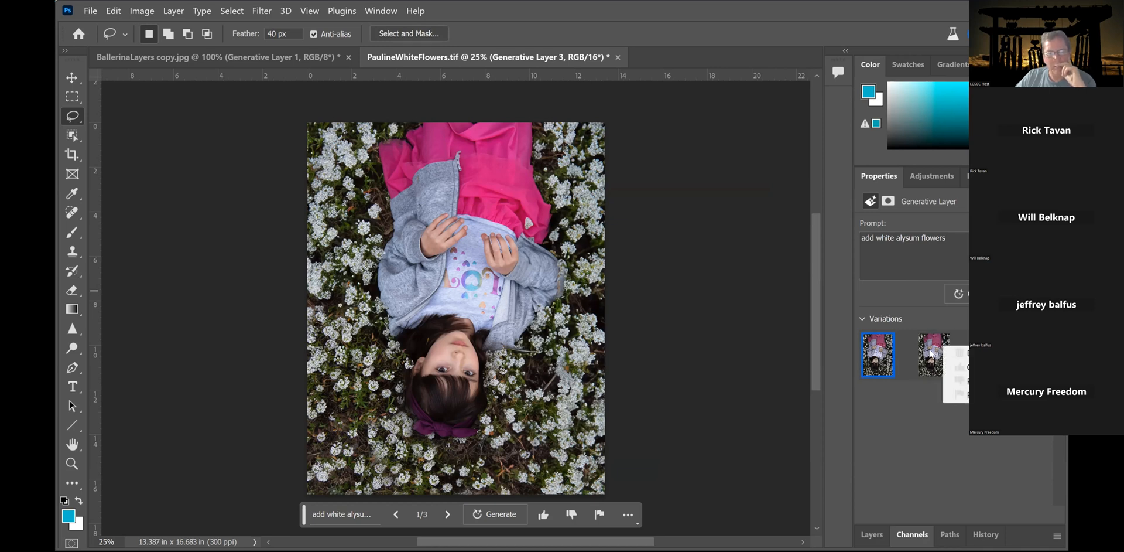
click(923, 351)
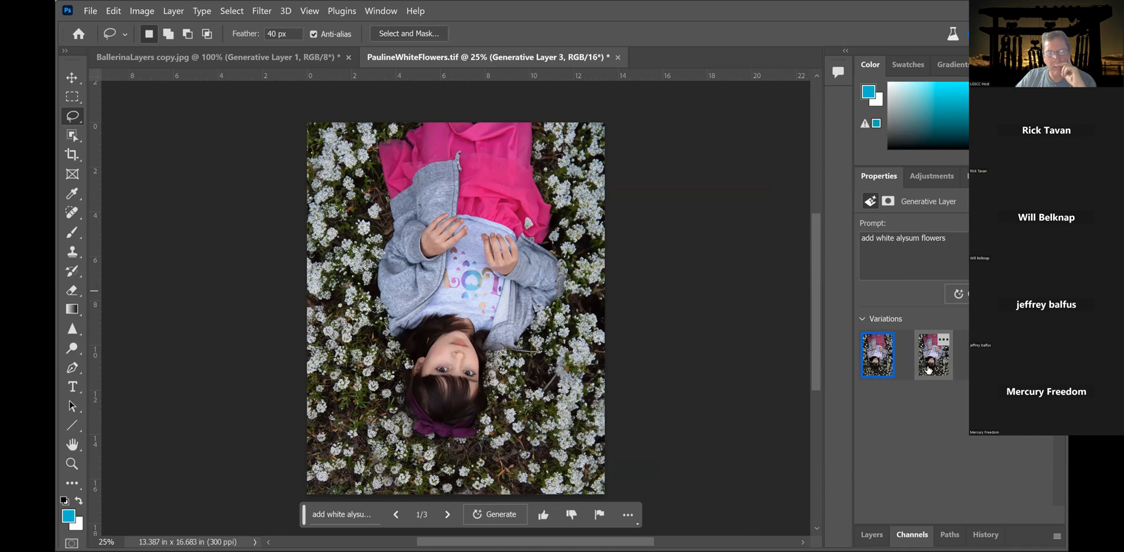
click(928, 370)
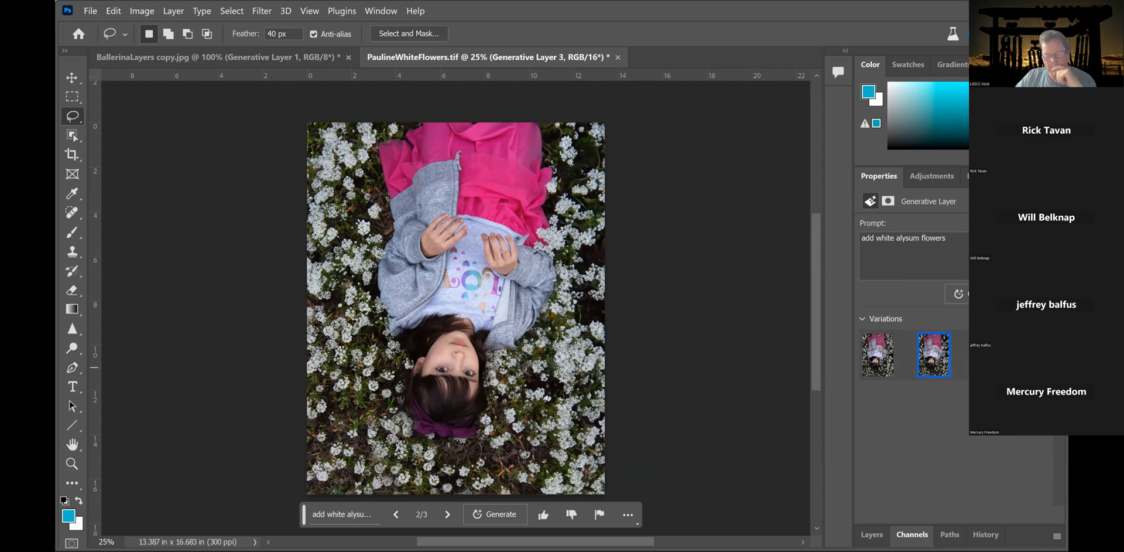
click(988, 367)
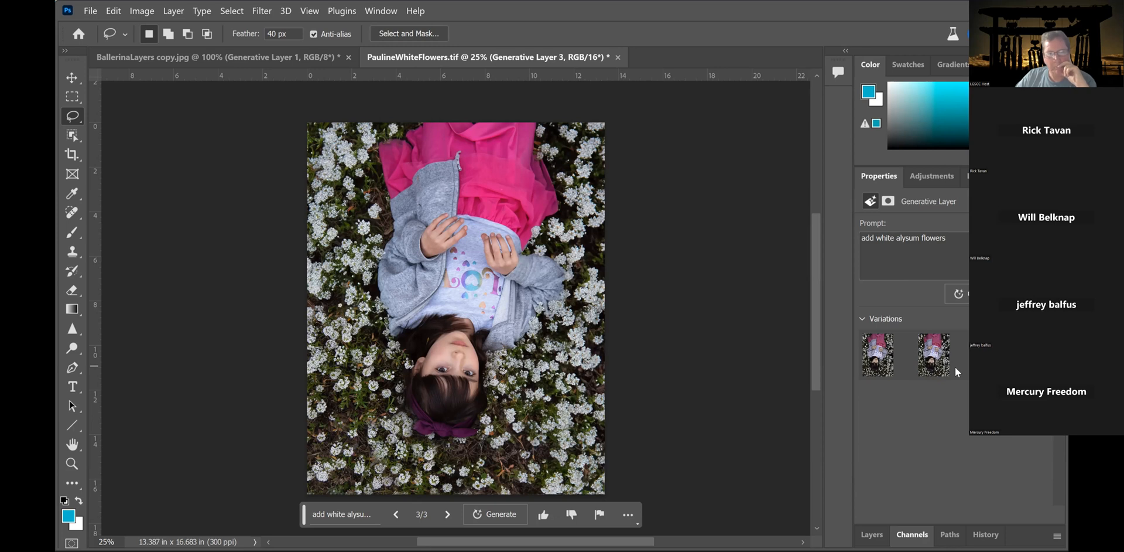
- Replace the generative layer's prompt with "add puppy", generate new variations and choose the second one
click(321, 518)
drag(395, 511, 286, 514)
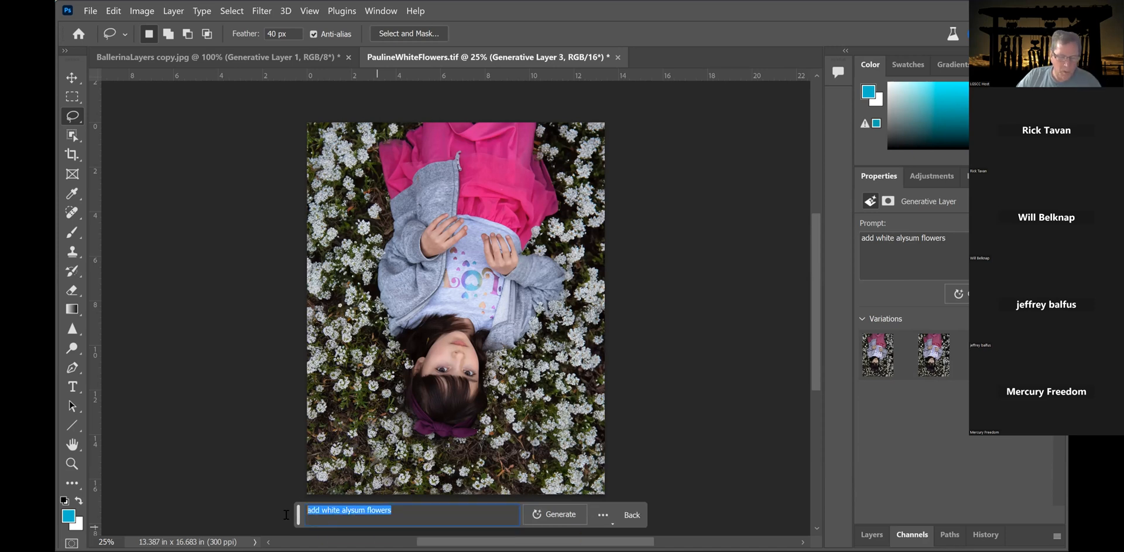
text(add)
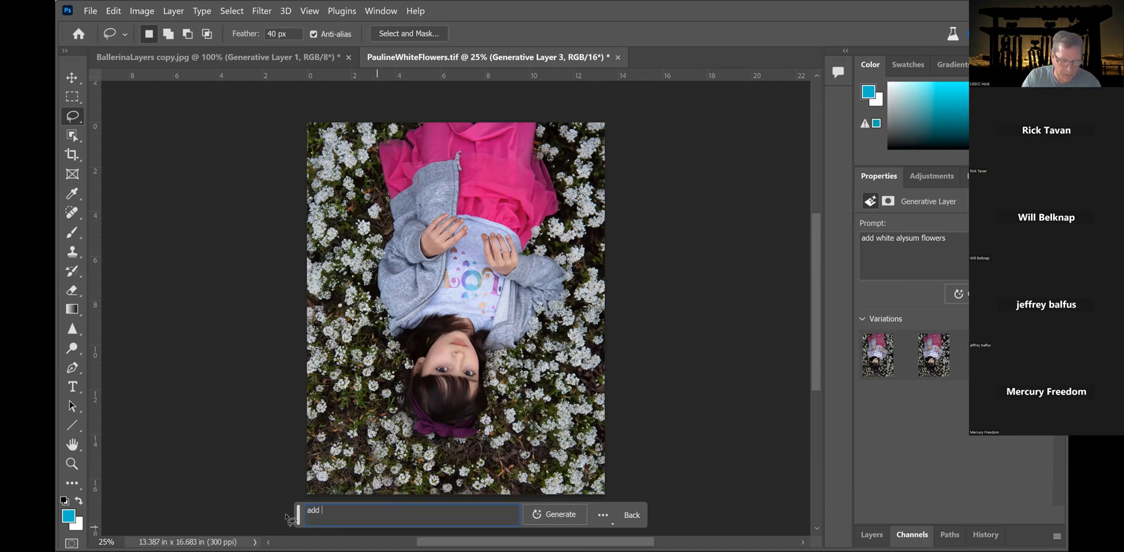
text( puppy)
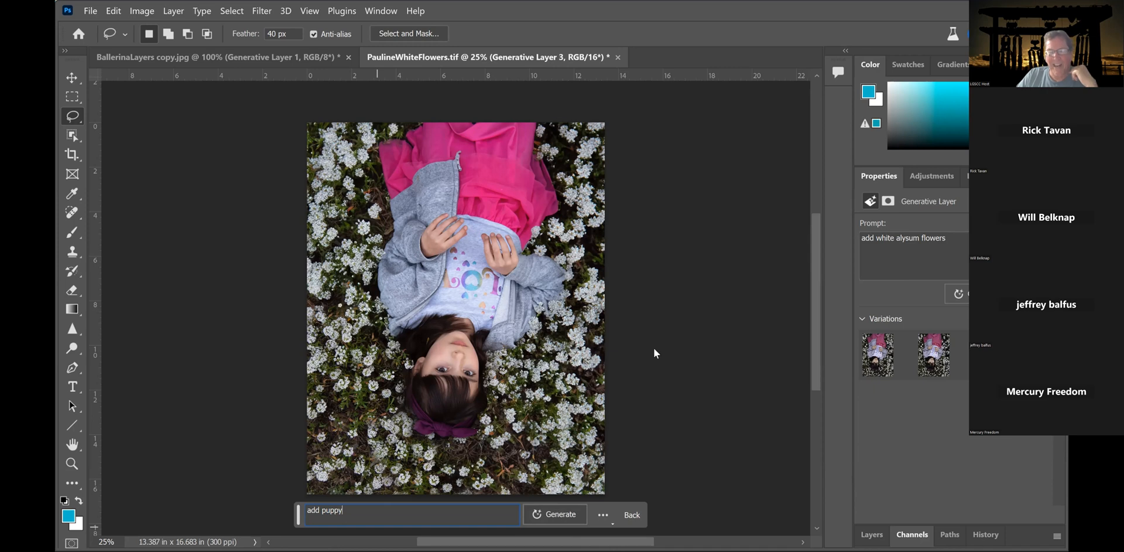
key(Return)
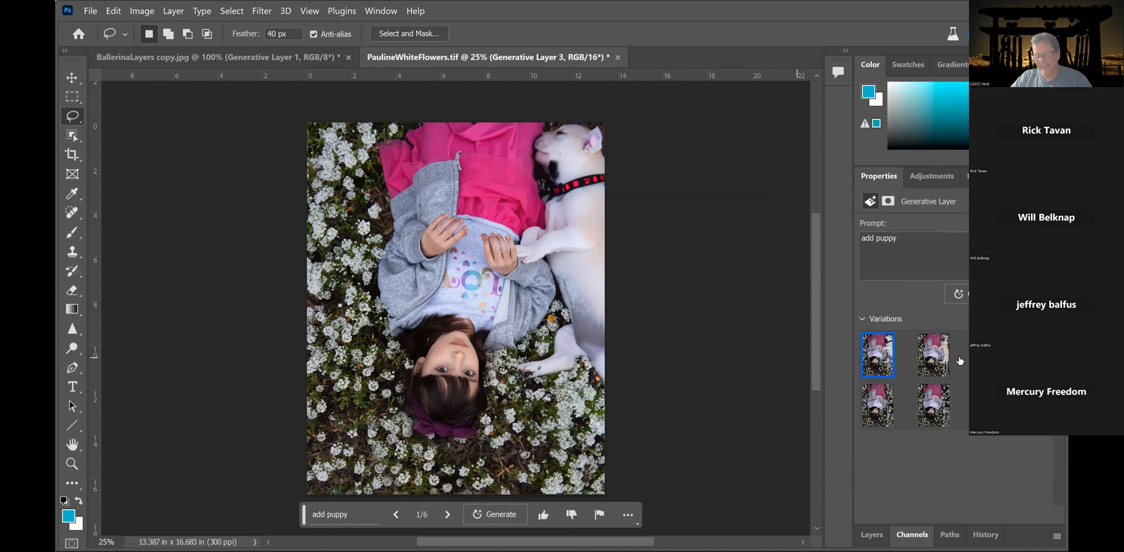
click(931, 361)
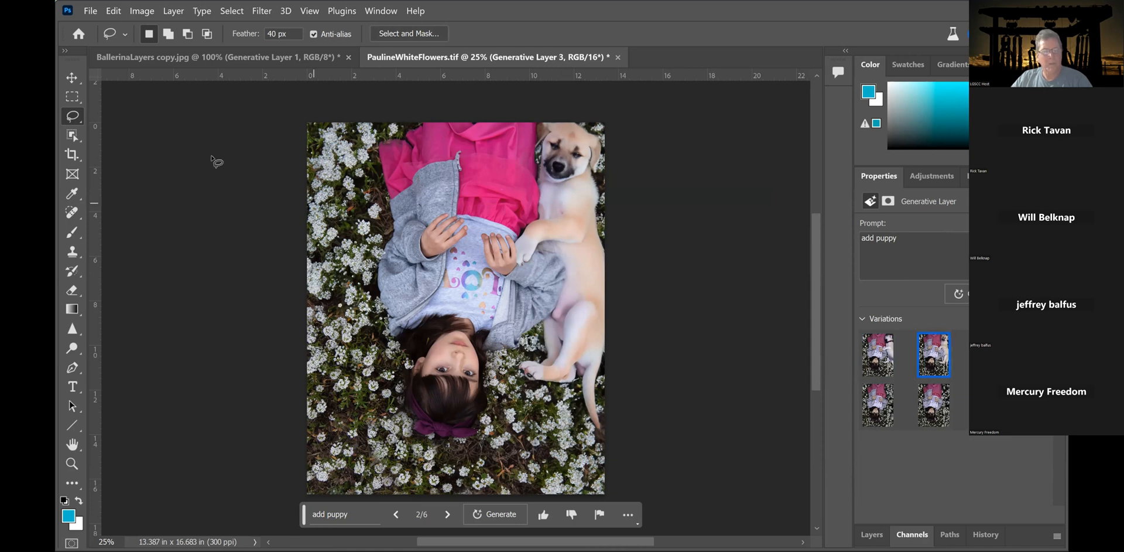
- Save the layered image as the TIFF file PaulineWhiteFlowersBeta.tif, keeping the default TIFF options and including the layers
click(89, 10)
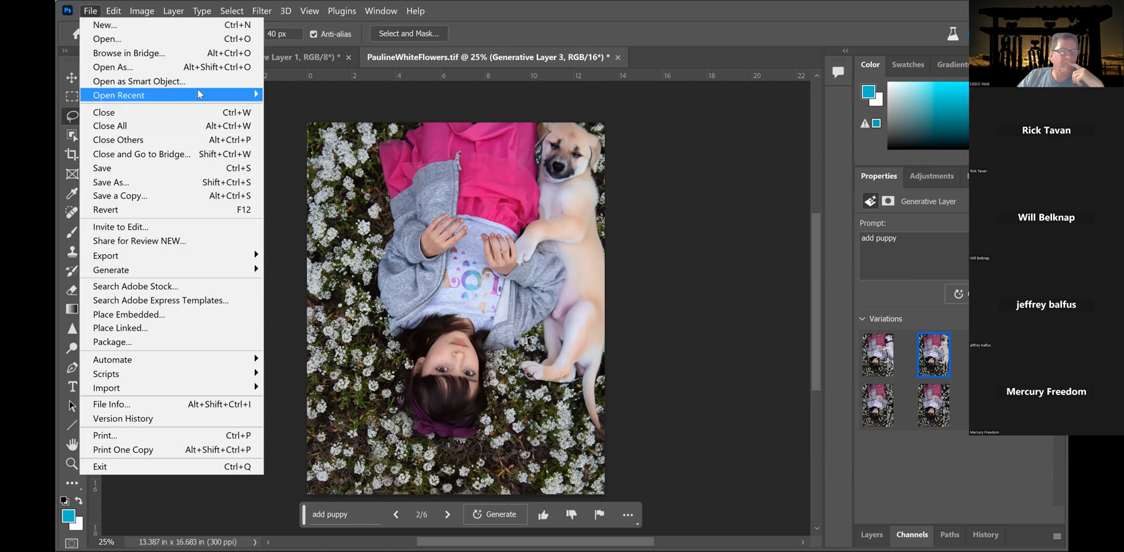
click(124, 169)
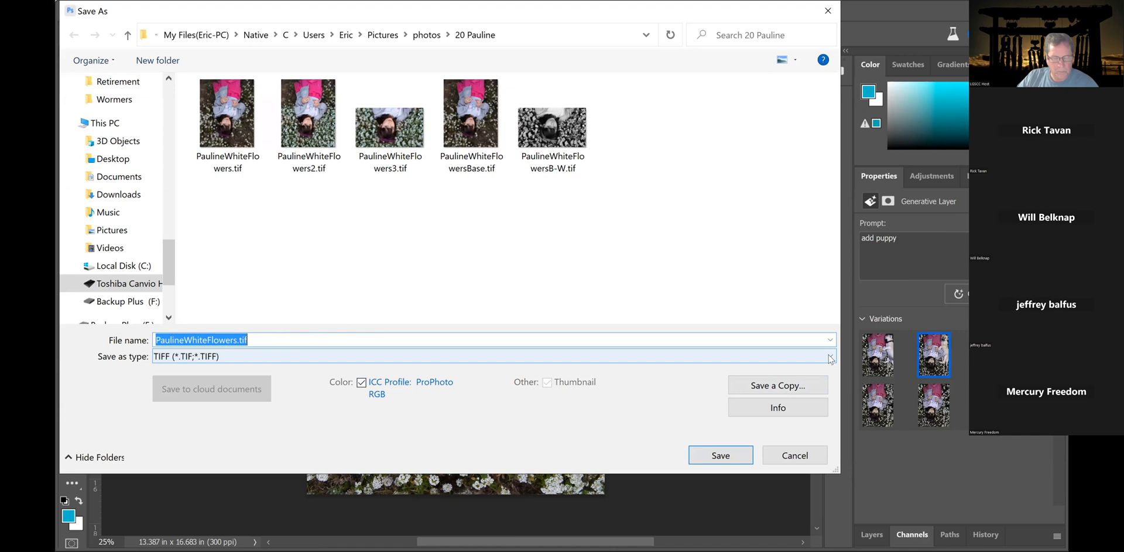
click(270, 338)
key(Left)
key(Left)
key(Left)
key(Left)
text(Beta)
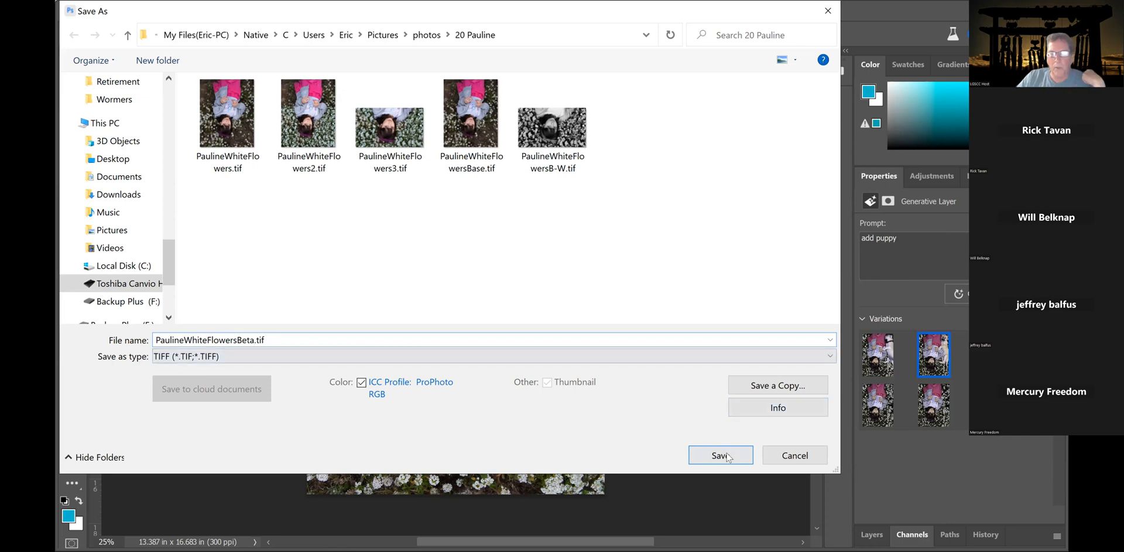
click(749, 452)
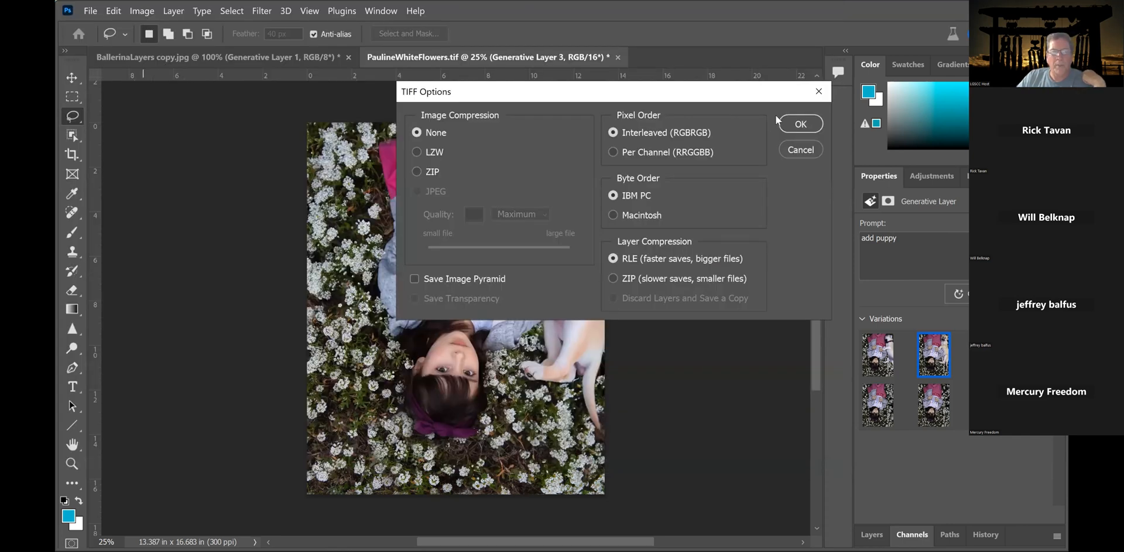
click(793, 124)
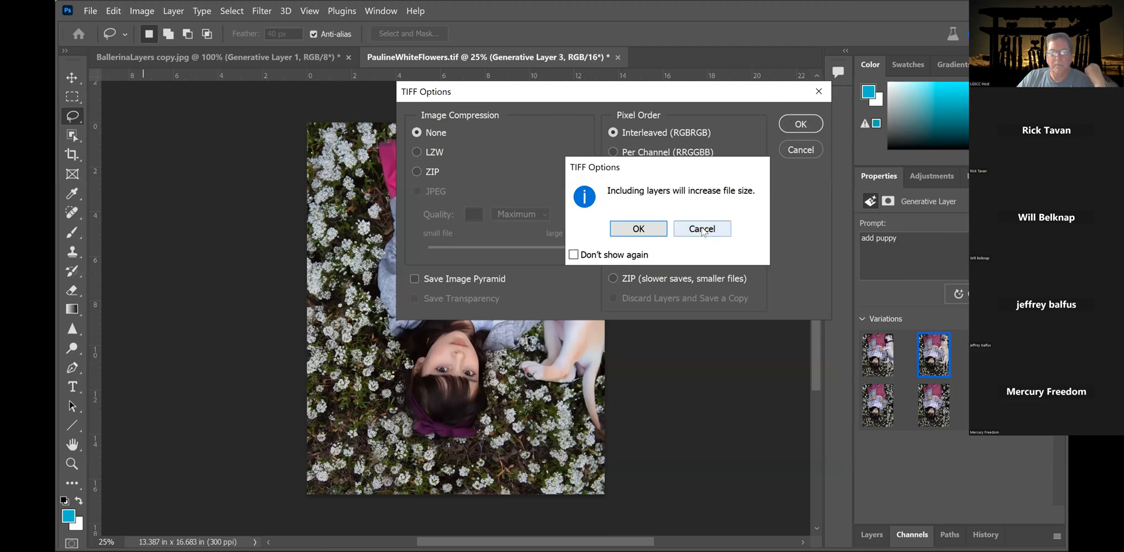
click(622, 228)
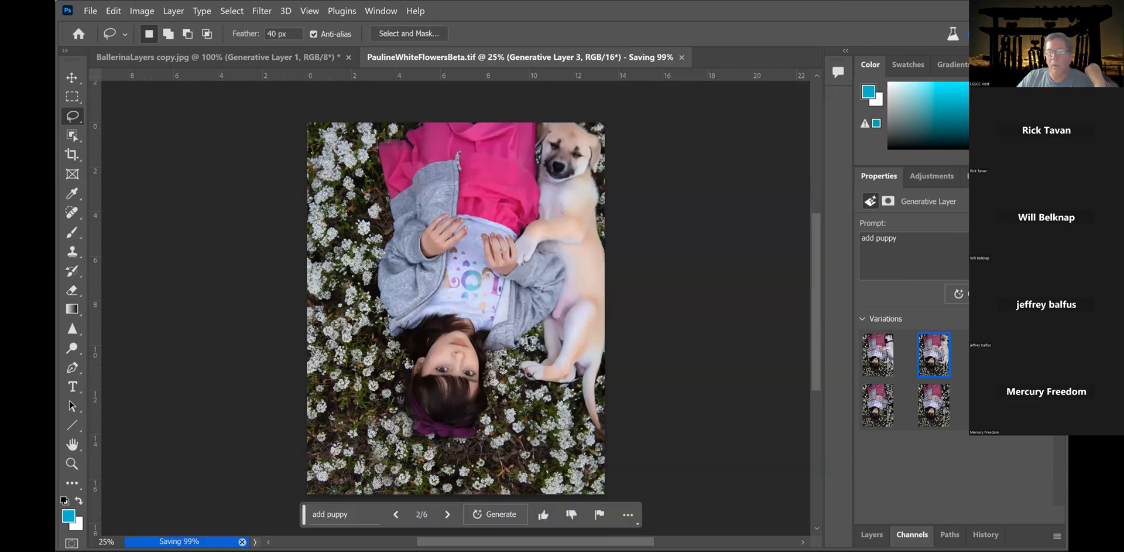
- Look up PaulineWhiteFlowersBeta.tif in the 20 Pauline folder and check its available file commands without opening it
click(89, 13)
key(Escape)
key(ctrl+o)
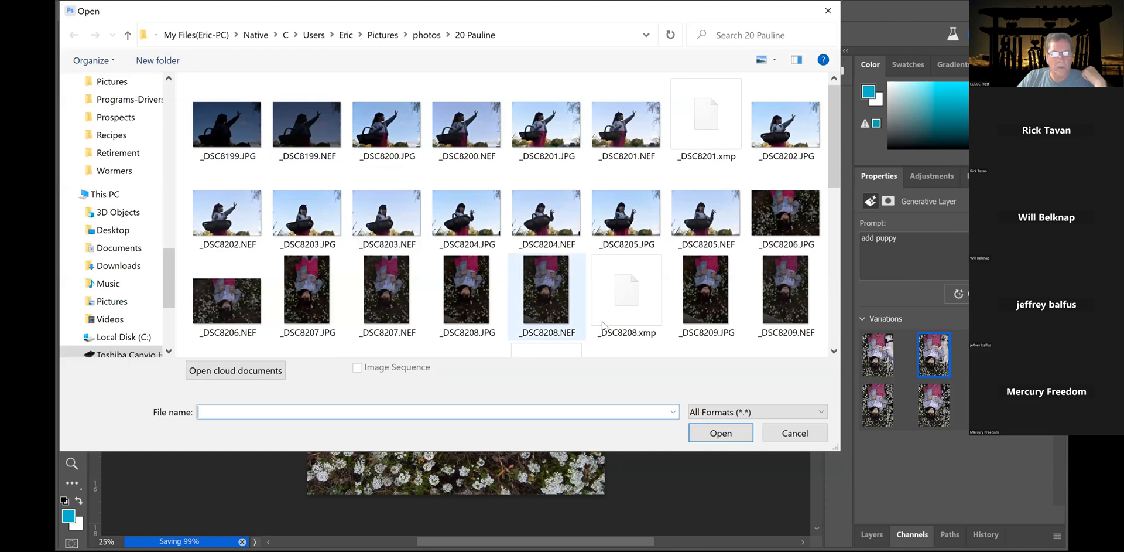
scroll(831, 281, down, 5)
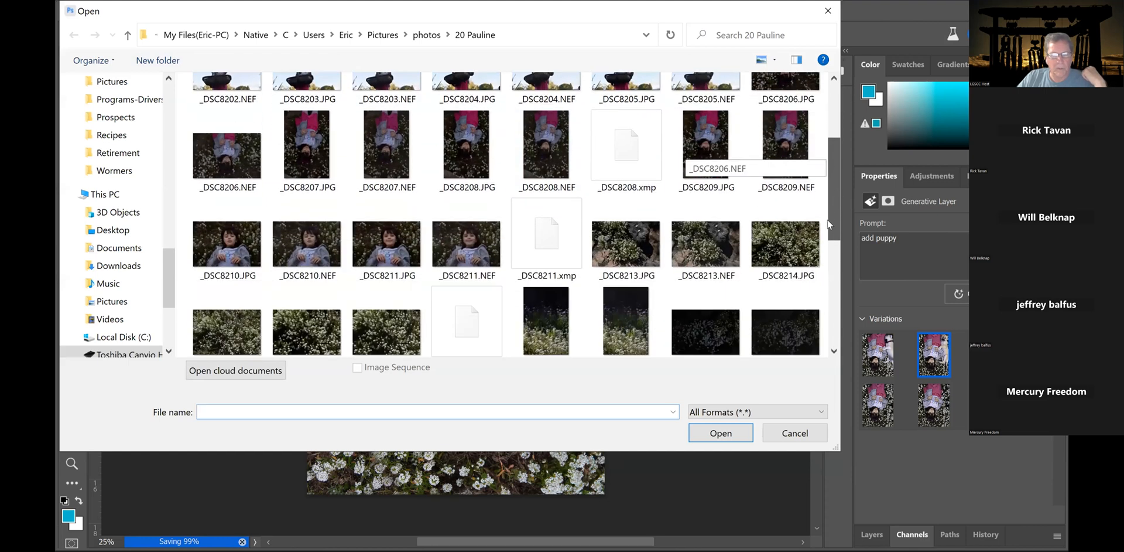
scroll(827, 298, down, 3)
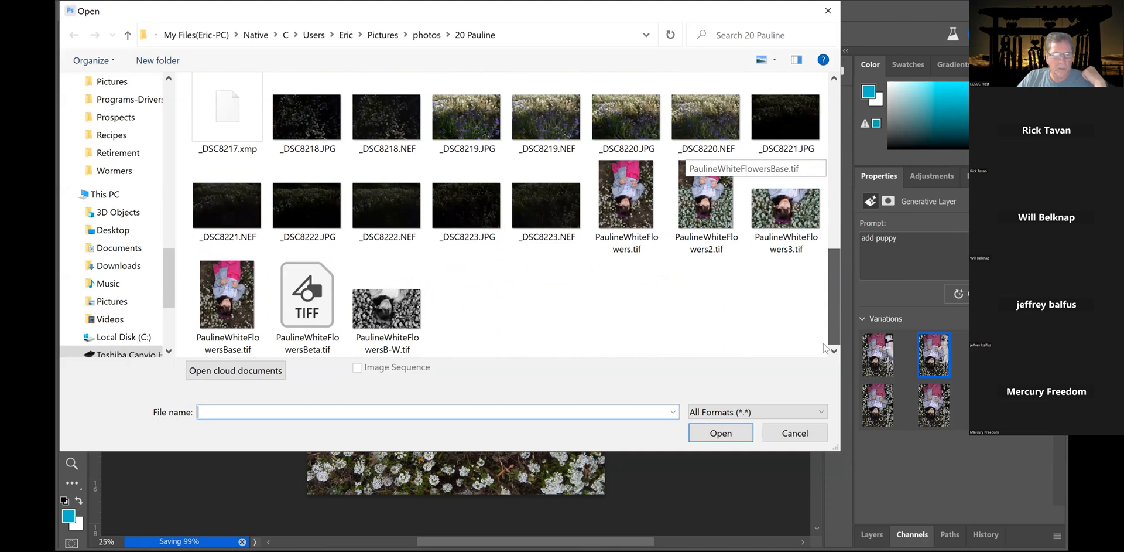
scroll(828, 299, up, 3)
drag(830, 258, 817, 339)
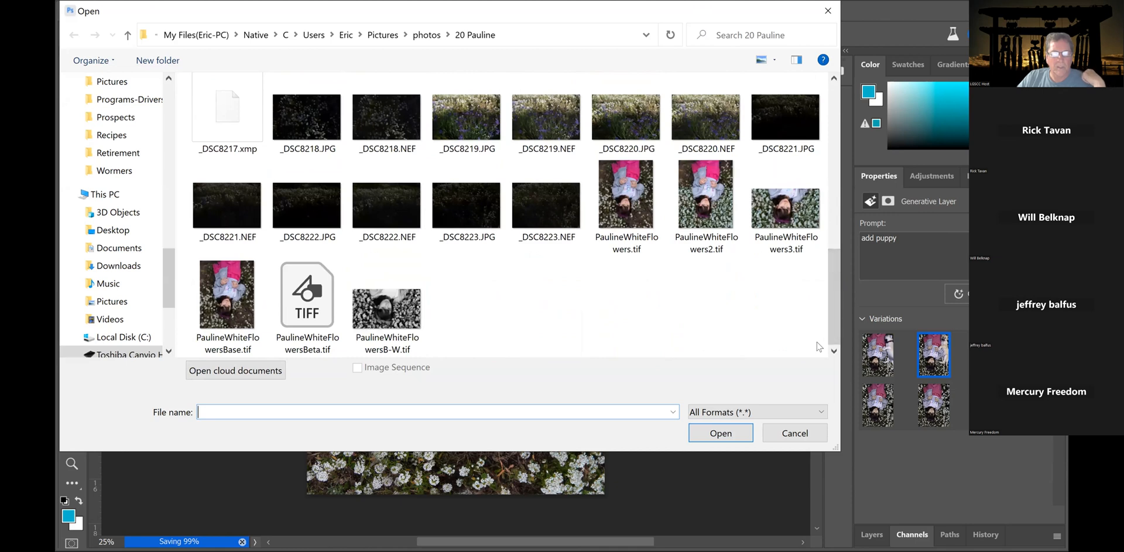
click(306, 296)
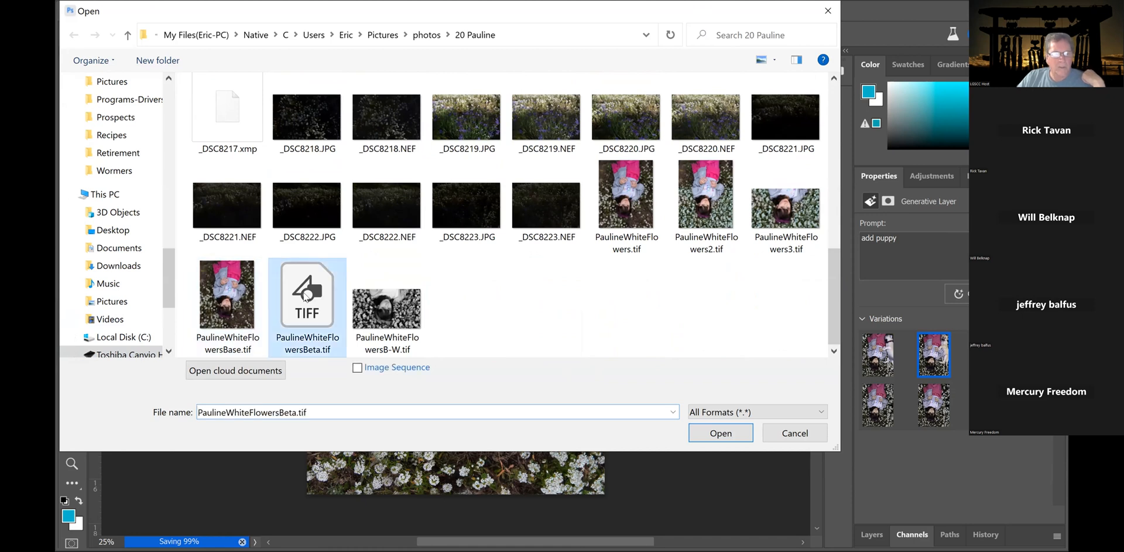
right_click(305, 296)
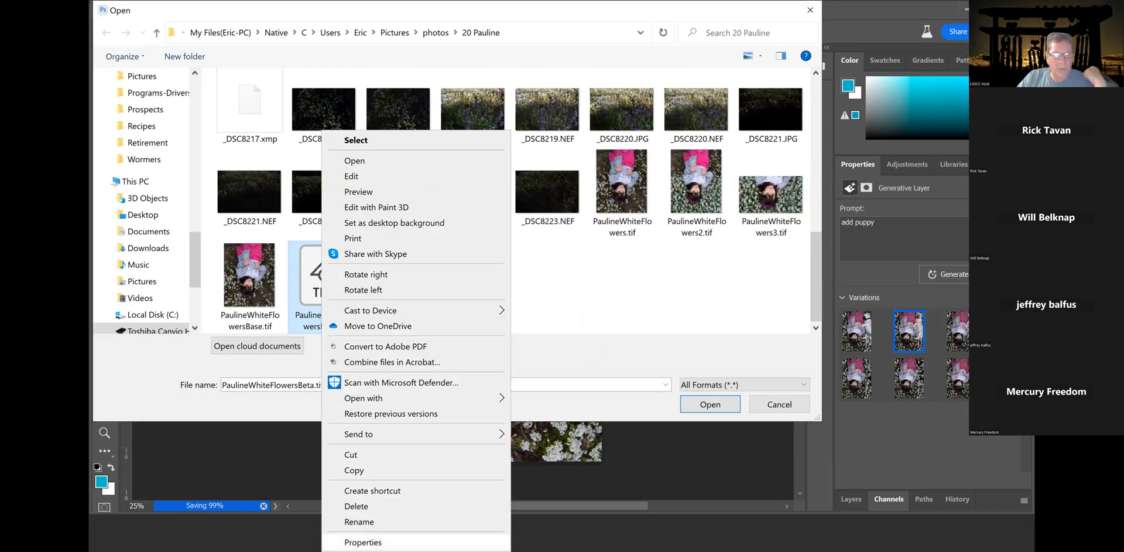
key(Escape)
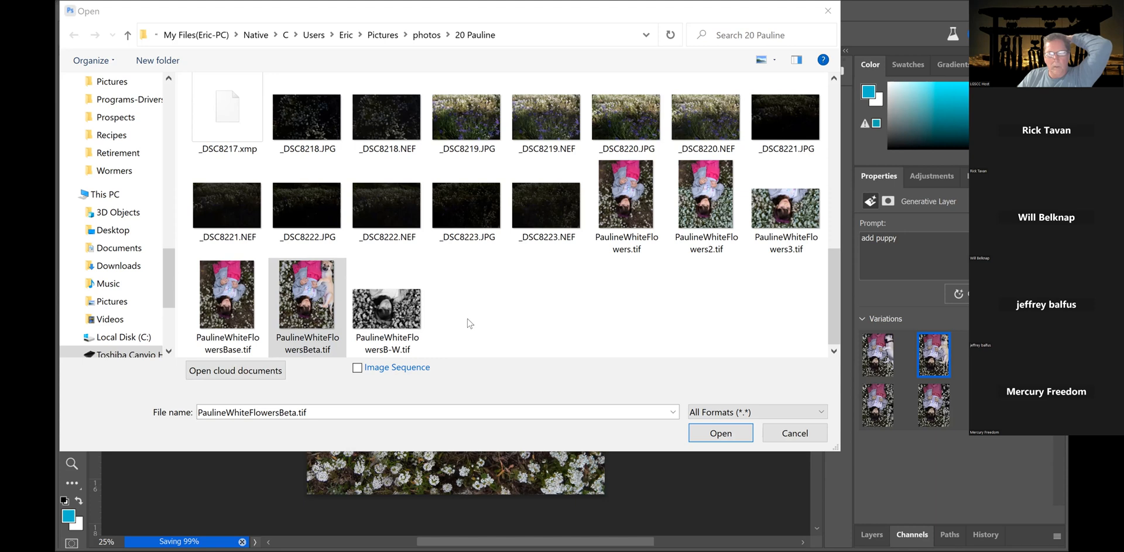
click(795, 432)
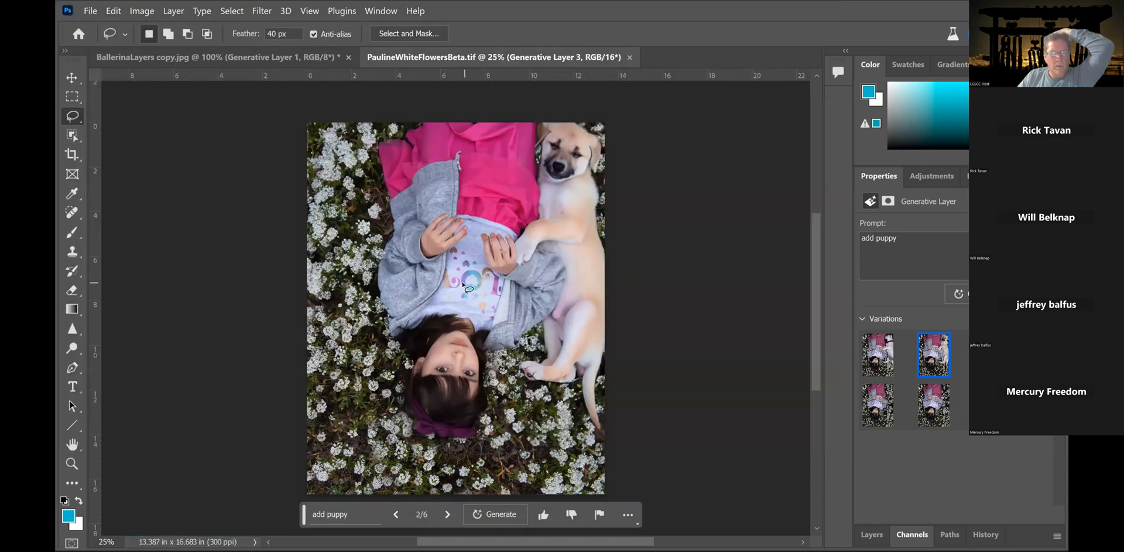
- Show the document's version history and open the file info of PaulineWhiteFlowersBeta.tif
click(89, 11)
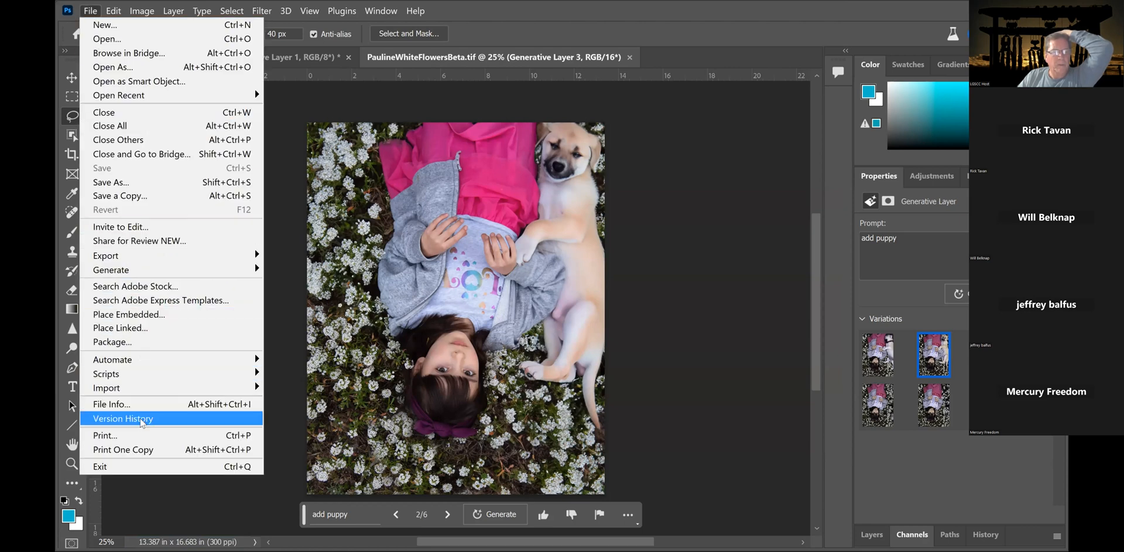
click(142, 418)
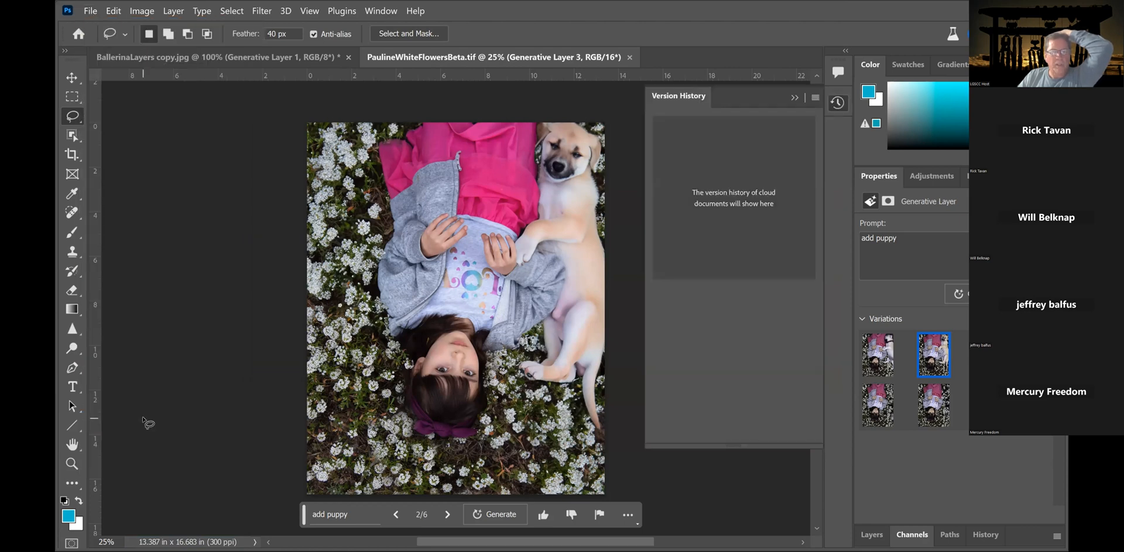
click(89, 9)
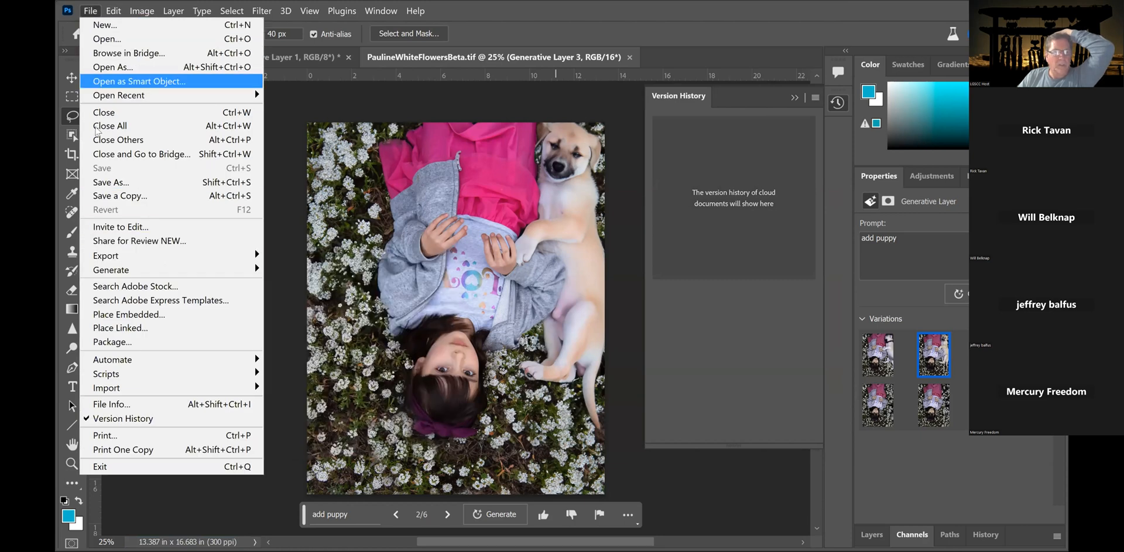
click(114, 402)
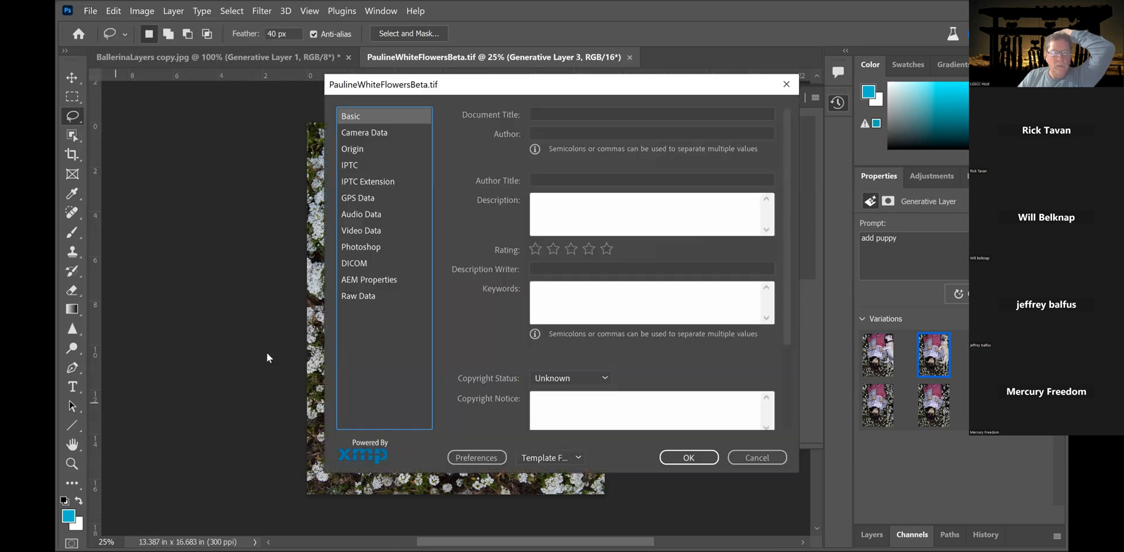
- Examine the file's metadata categories from Camera Data, Origin and IPTC through GPS, Audio, Photoshop, DICOM and AEM Properties
click(363, 134)
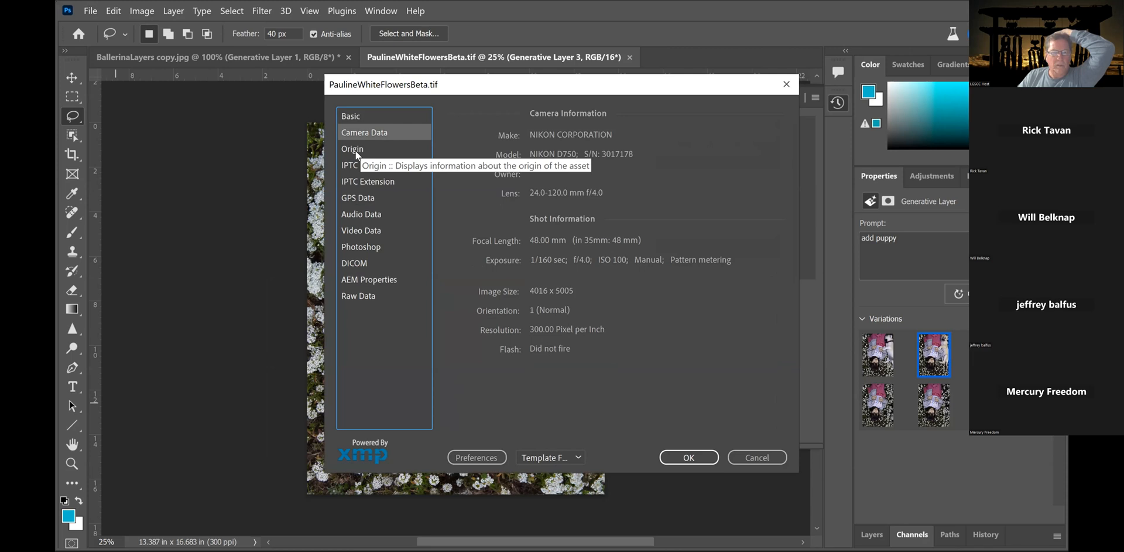
click(357, 151)
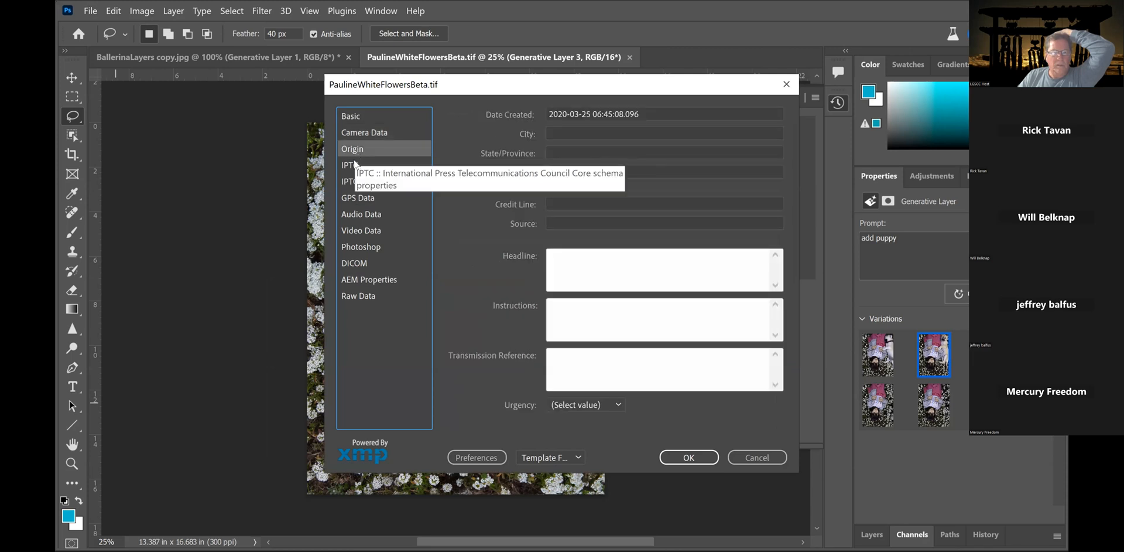
click(354, 165)
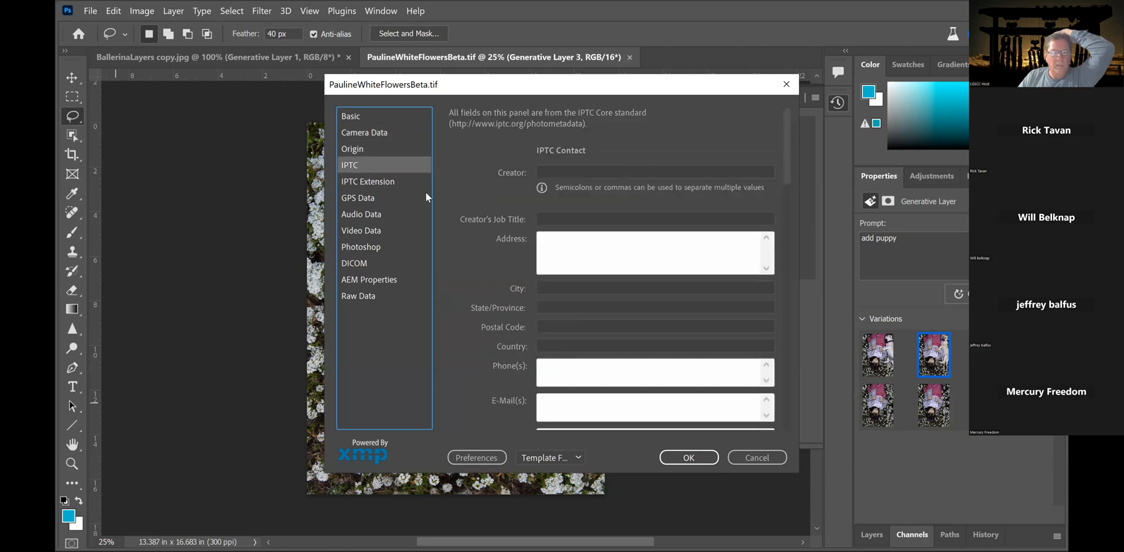
click(368, 179)
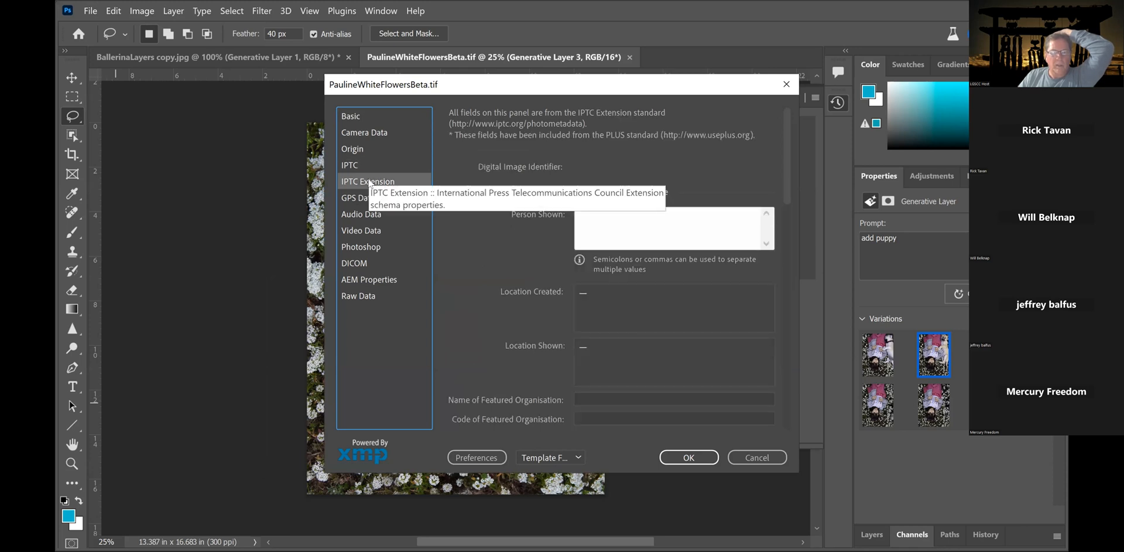
click(359, 199)
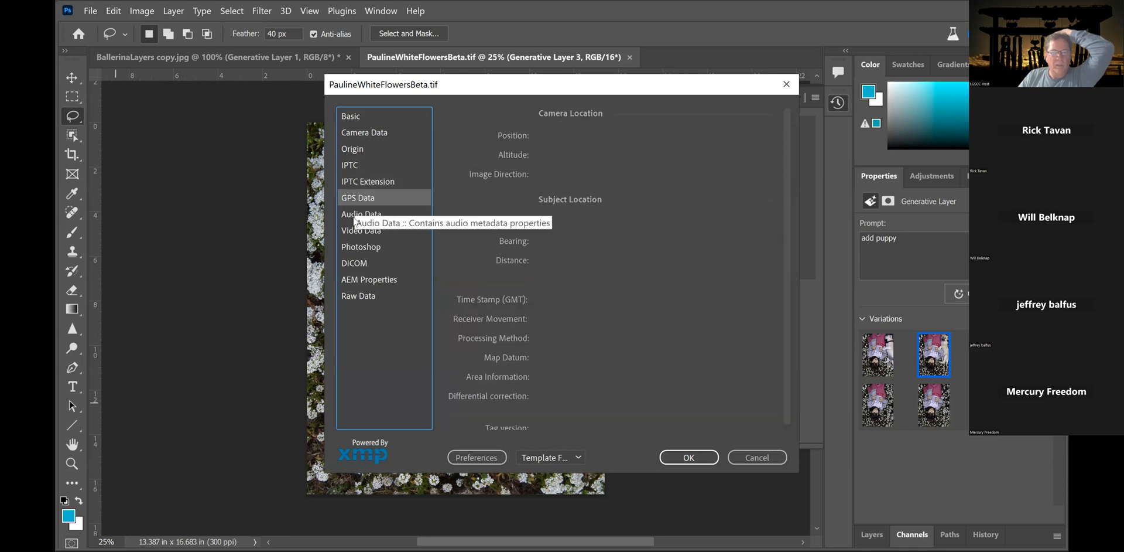
click(356, 215)
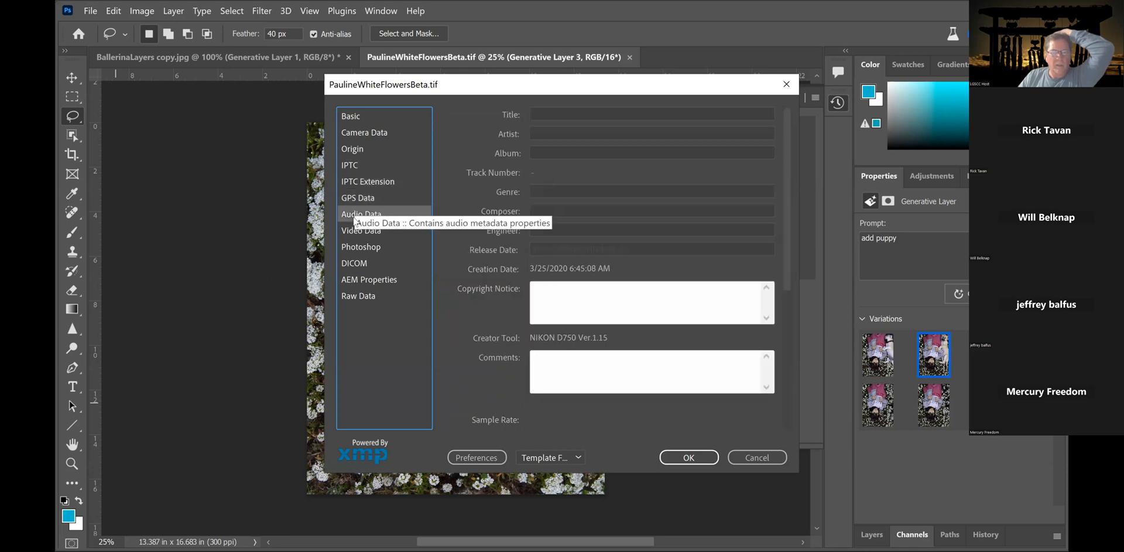
click(370, 250)
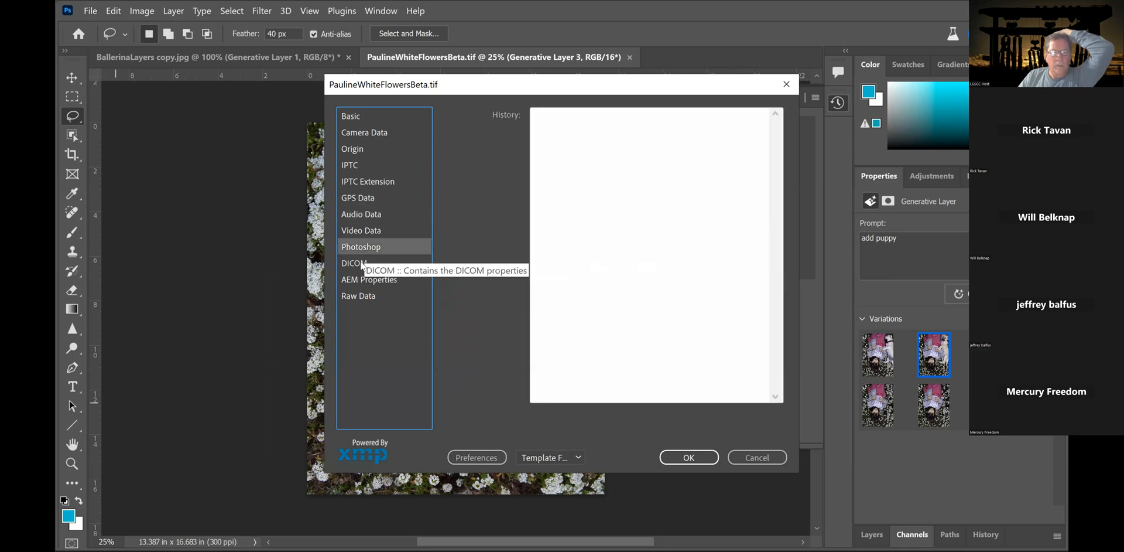
click(361, 264)
click(365, 285)
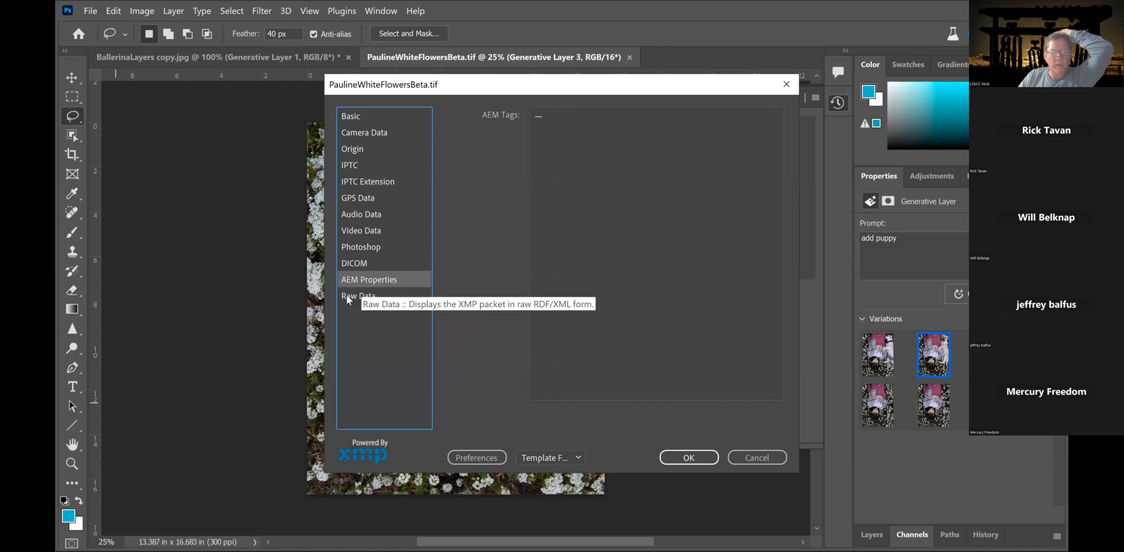
- Examine the raw XMP data for the edit history and software information, and close the file info
click(349, 297)
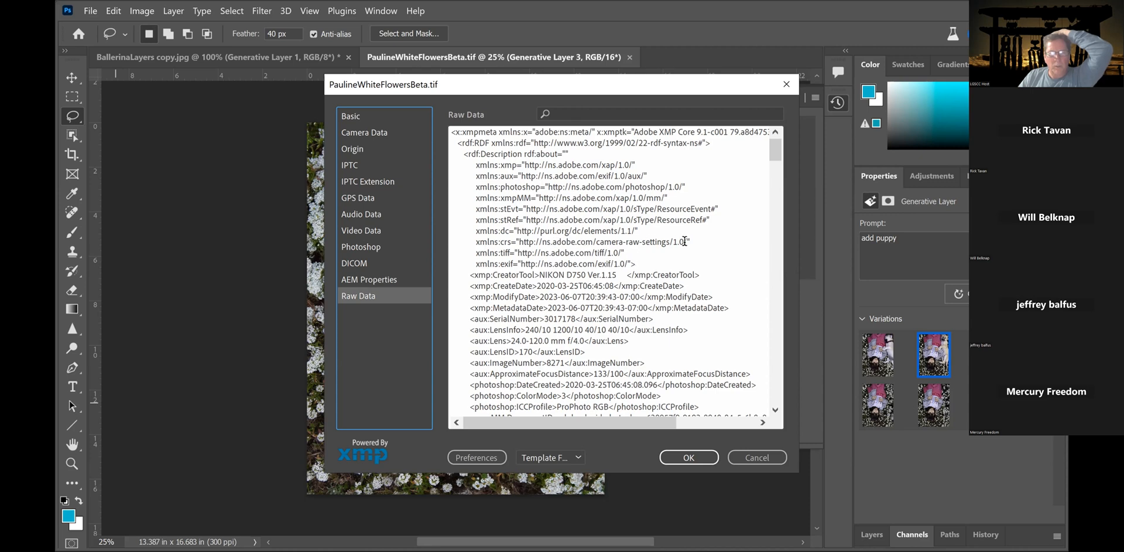
mouse_move(774, 157)
mouse_down()
mouse_move(779, 396)
mouse_move(765, 148)
mouse_up()
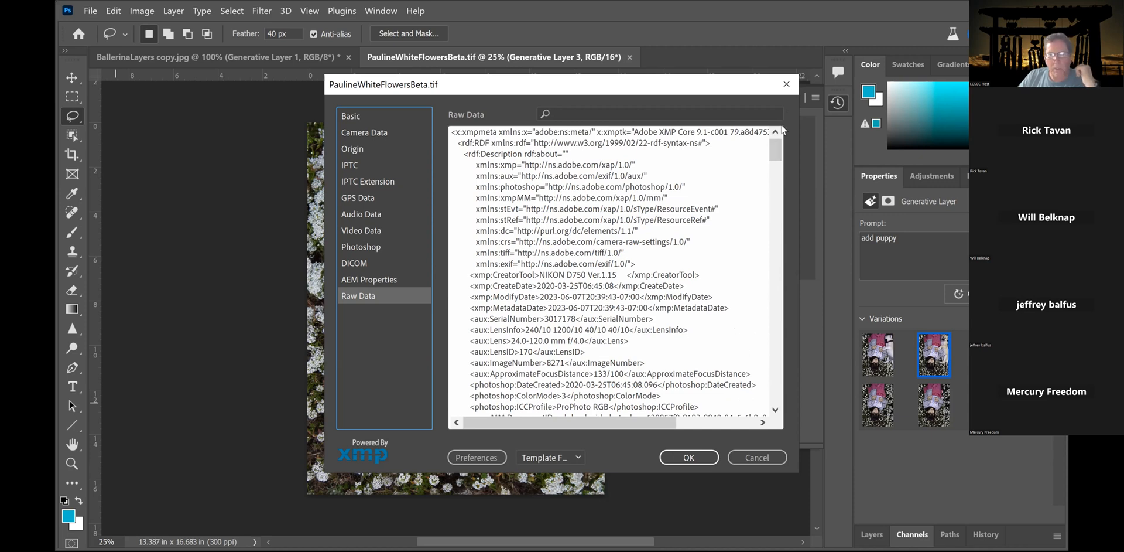
drag(775, 143, 773, 177)
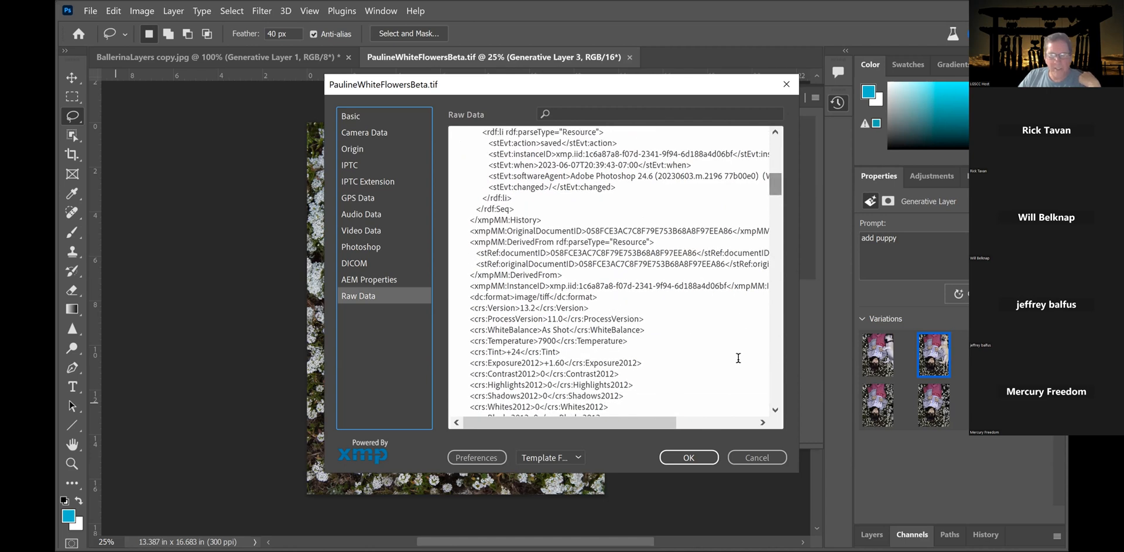
click(690, 458)
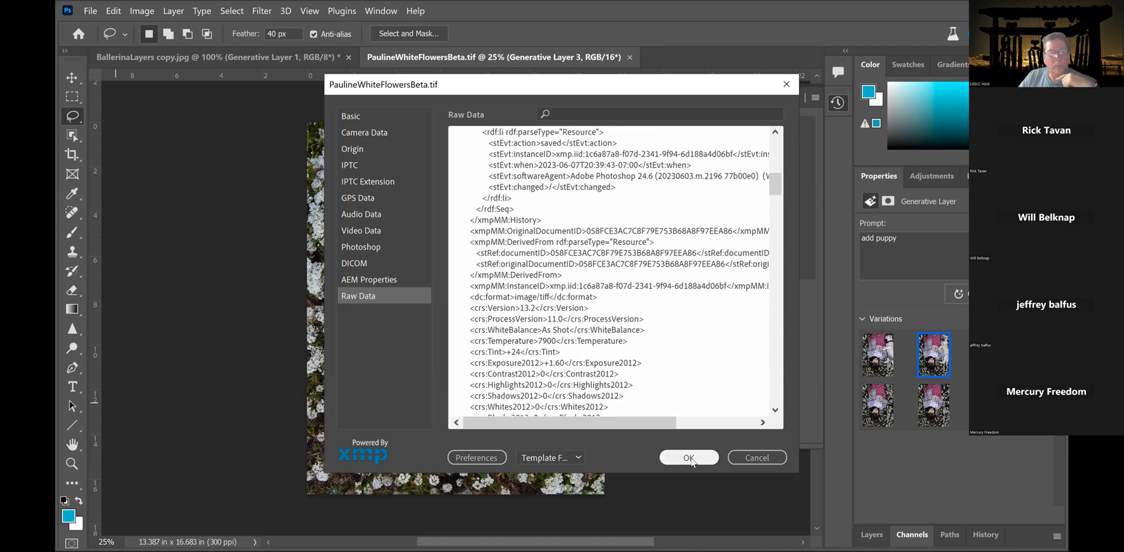